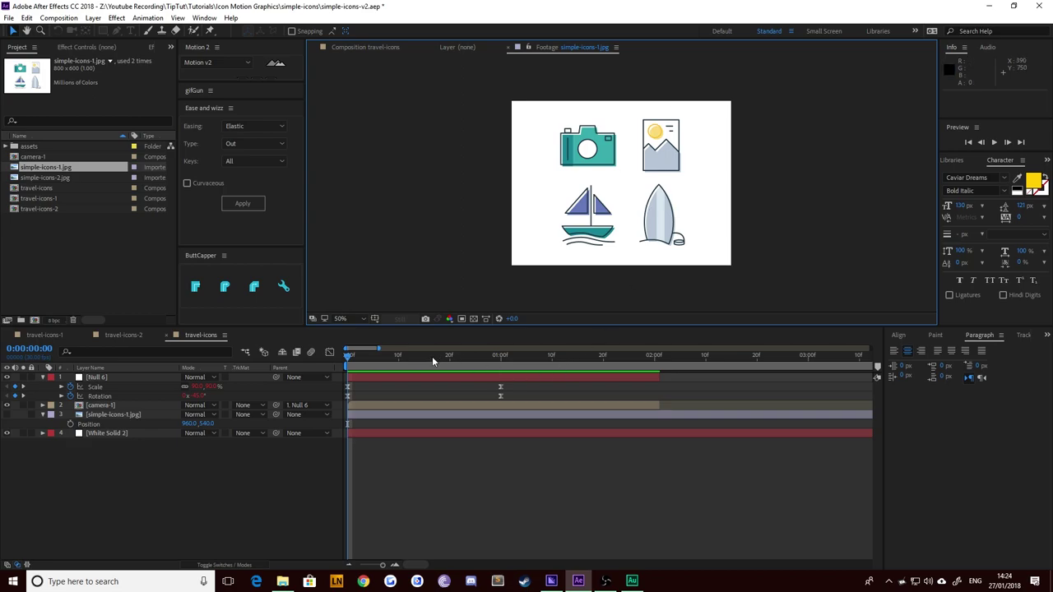
# Step: Preview the camera icon's animation in the travel-icons composition and return to its first frame
pyautogui.press('space')
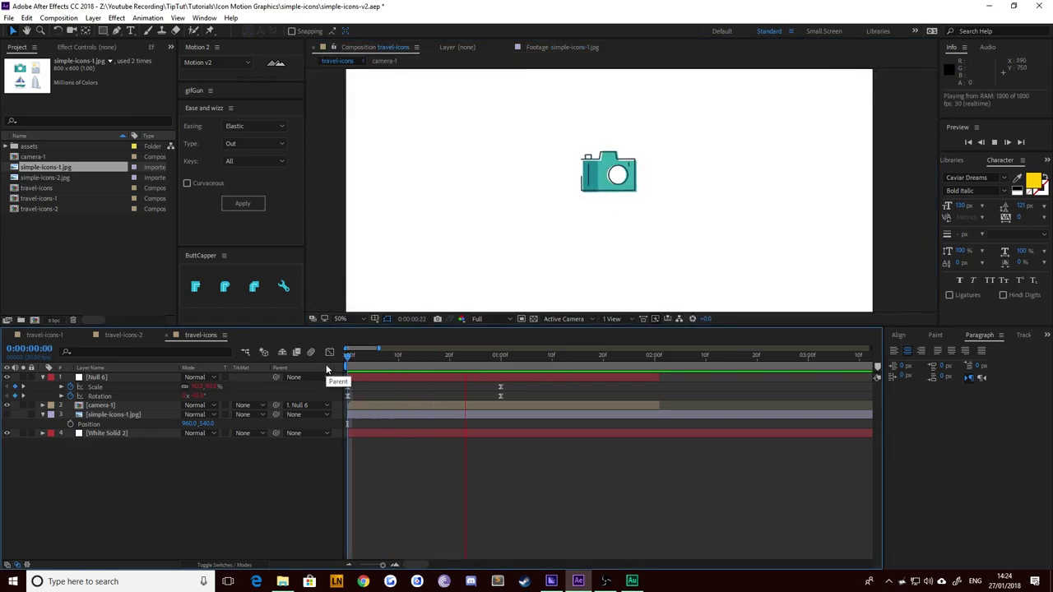
pyautogui.click(404, 360)
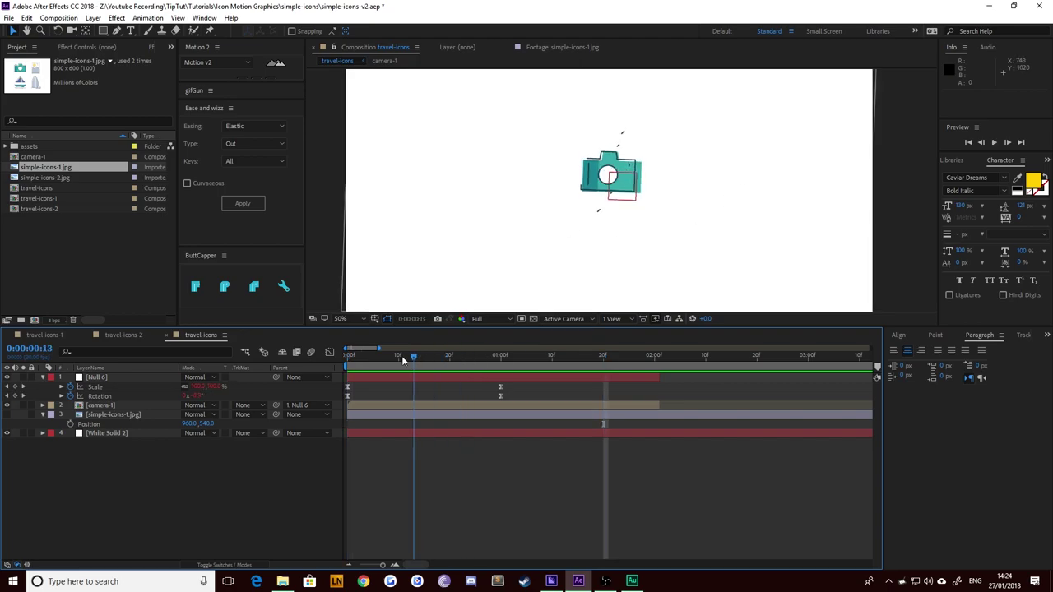
pyautogui.press('Home')
# Step: Move the playhead to 0:00:02:01 and delete the existing simple-icons-1.jpg layer from the travel-icons composition
pyautogui.click(103, 378)
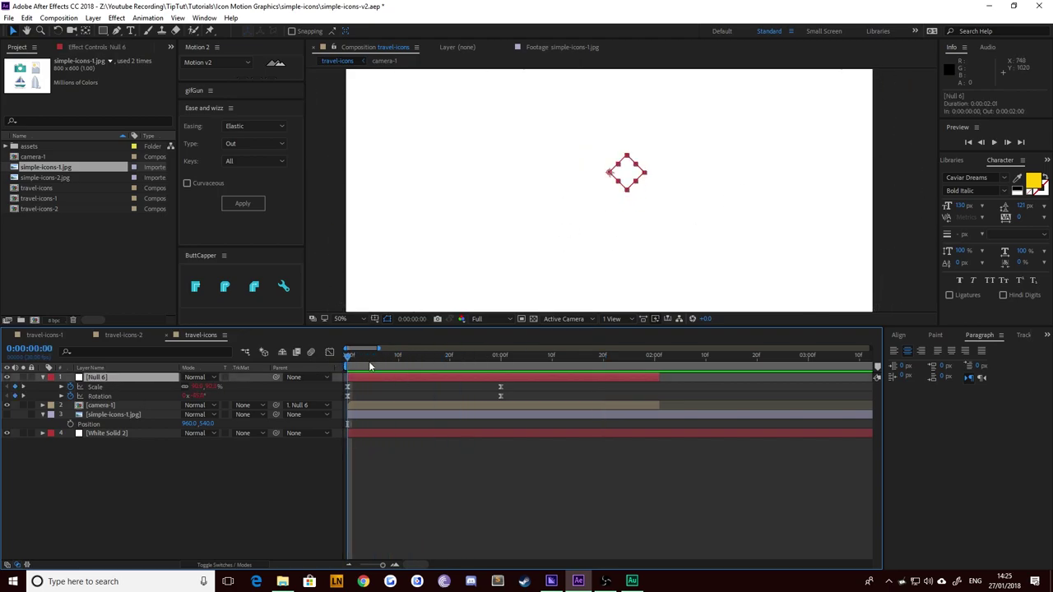
pyautogui.moveTo(360, 367); pyautogui.dragTo(660, 342)
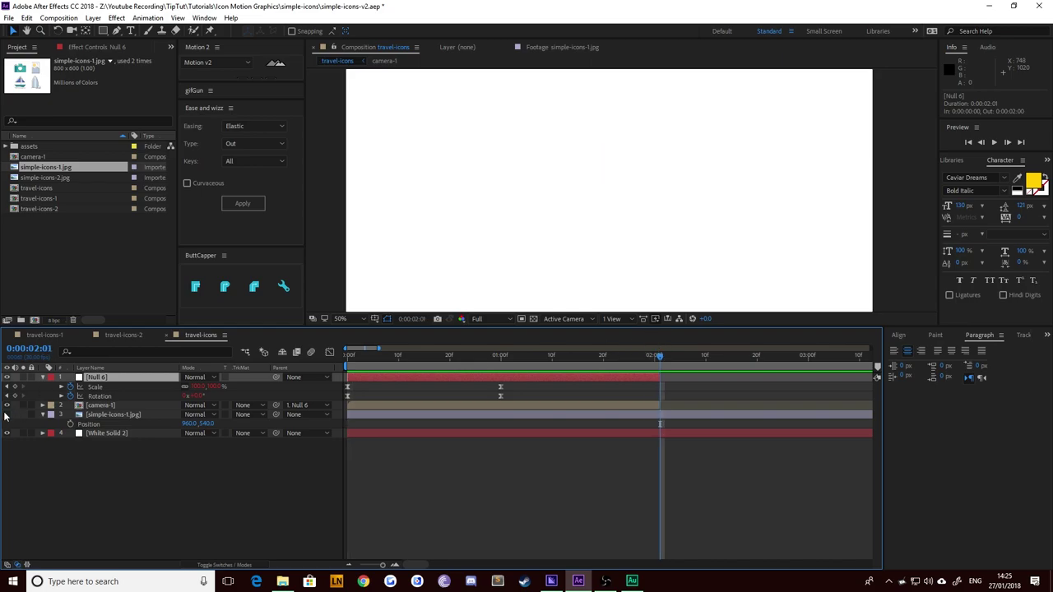
pyautogui.click(149, 417)
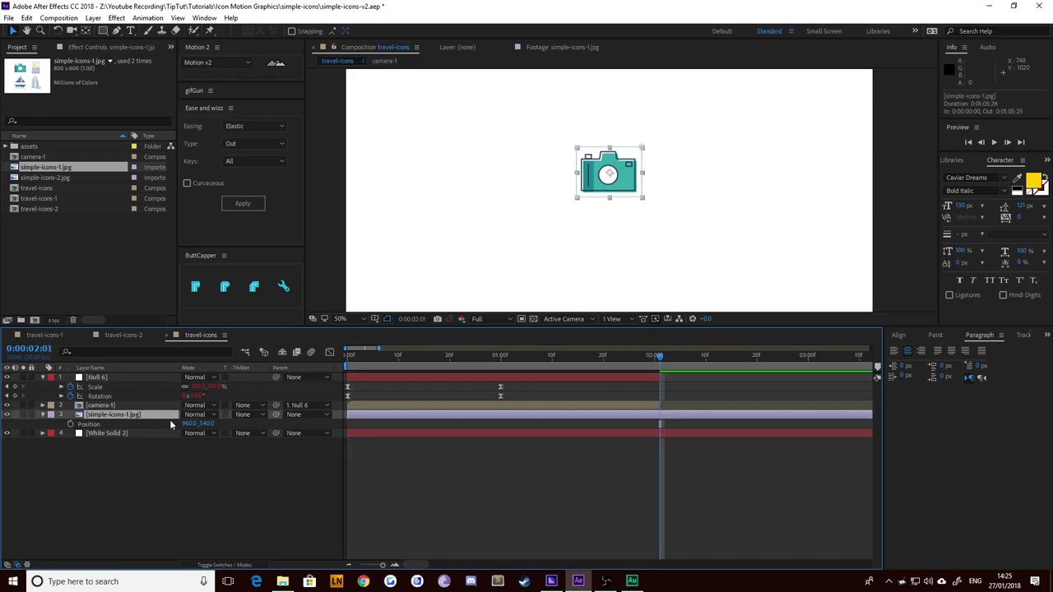
pyautogui.press('Delete')
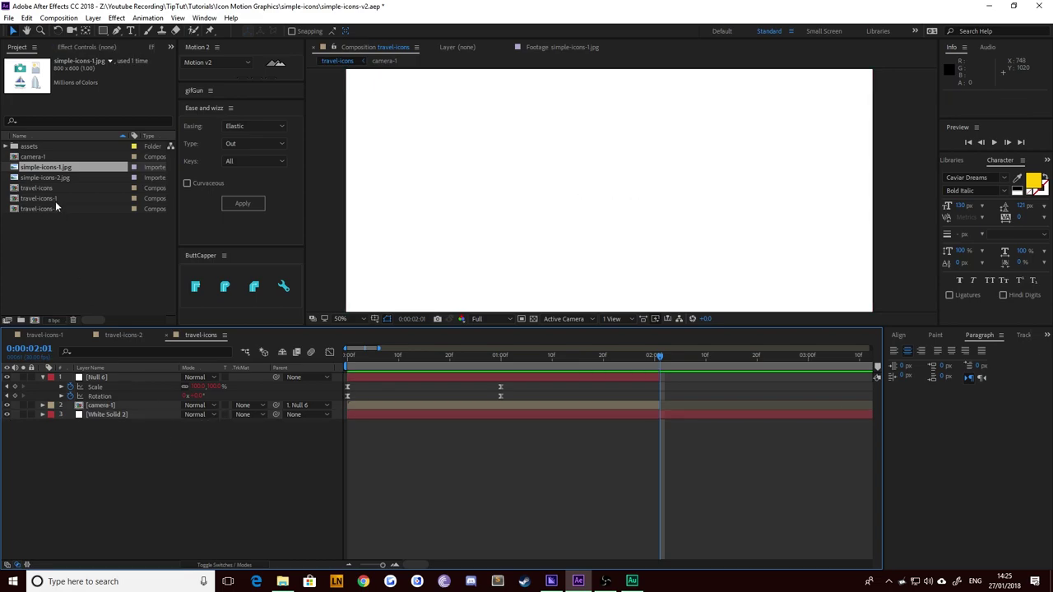
# Step: Add simple-icons-1.jpg from the project as the uppermost layer, starting at 0:00:02:01
pyautogui.moveTo(26, 171); pyautogui.dragTo(97, 375)
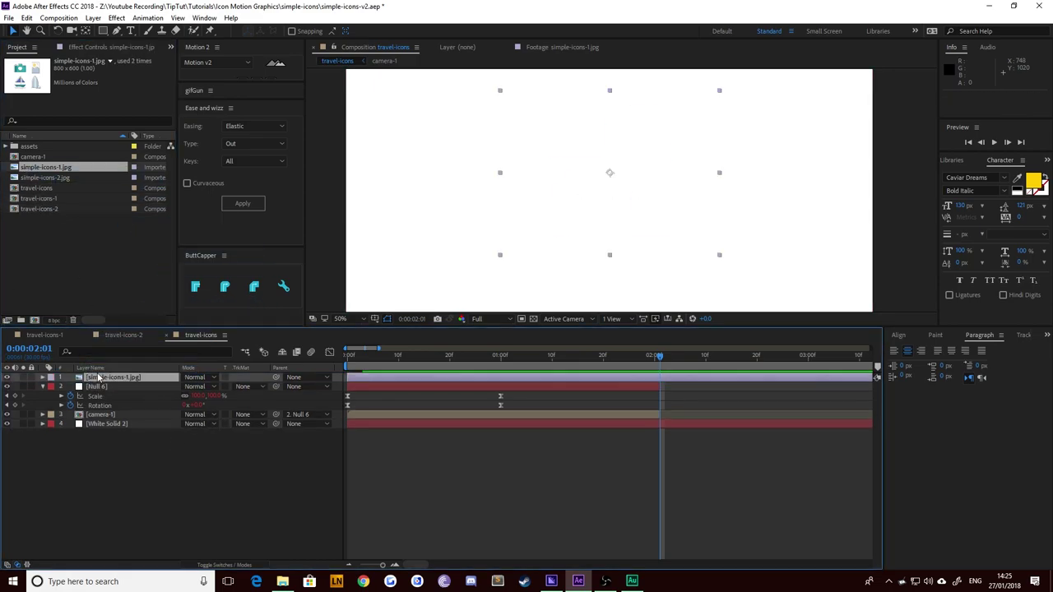
pyautogui.press('[')
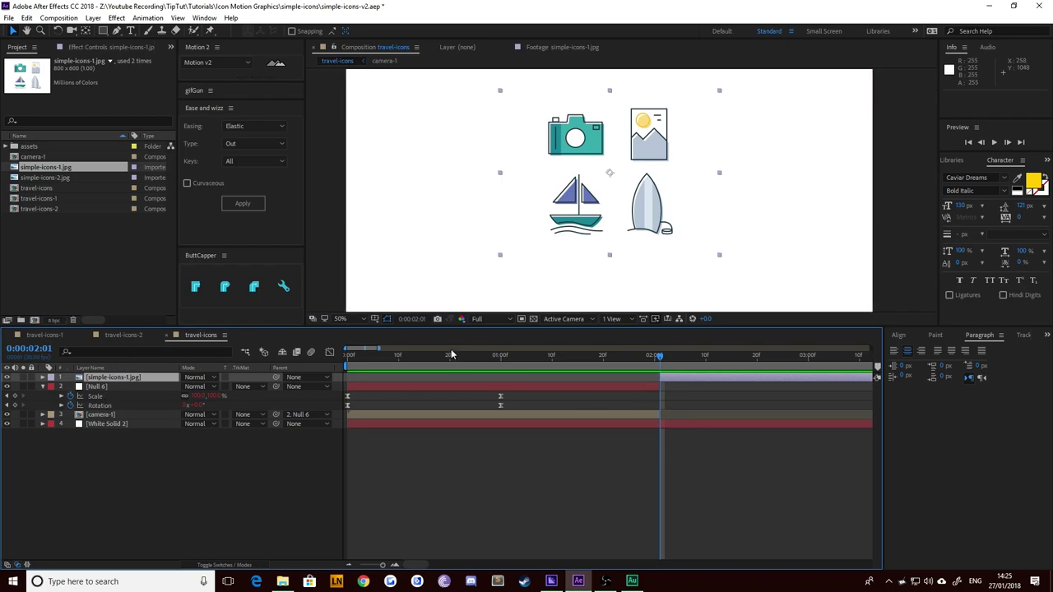
# Step: Mask the simple-icons-1.jpg layer with a rectangle of about 151 × 207 px around the picture icon
pyautogui.moveTo(374, 363); pyautogui.dragTo(831, 338)
pyautogui.press('i')
pyautogui.press('/')
pyautogui.moveTo(611, 132); pyautogui.dragTo(560, 228)
pyautogui.scroll(1, 559, 209)
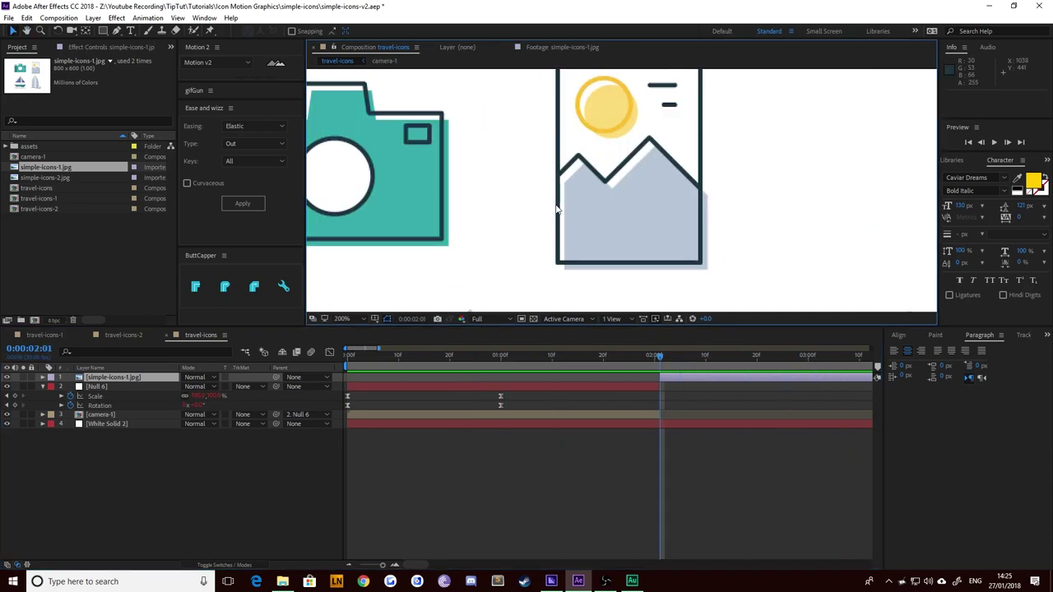
pyautogui.moveTo(536, 175); pyautogui.dragTo(531, 200)
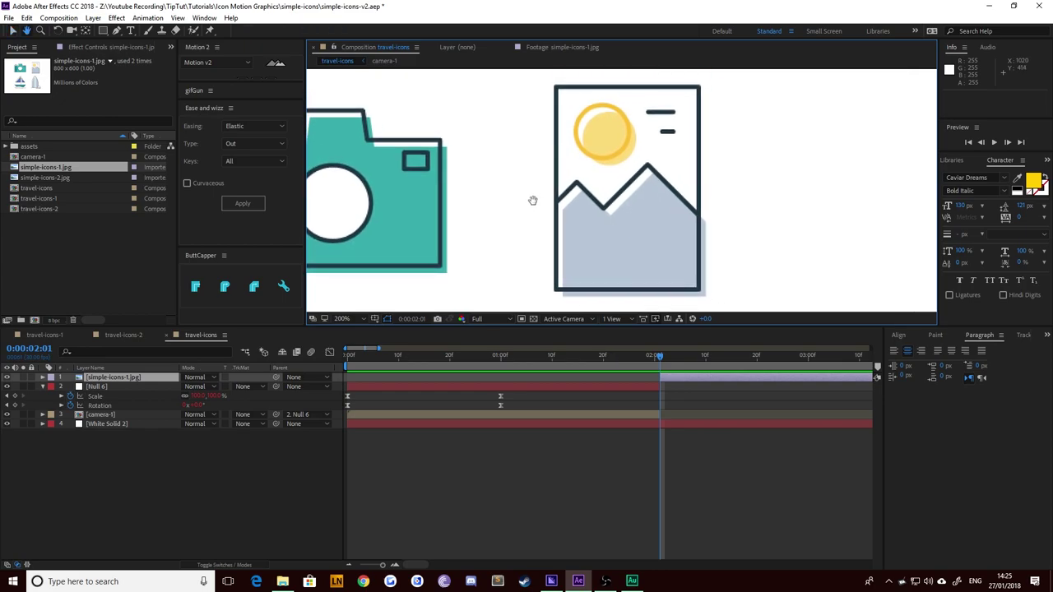
pyautogui.click(103, 30)
pyautogui.moveTo(544, 77); pyautogui.dragTo(712, 304)
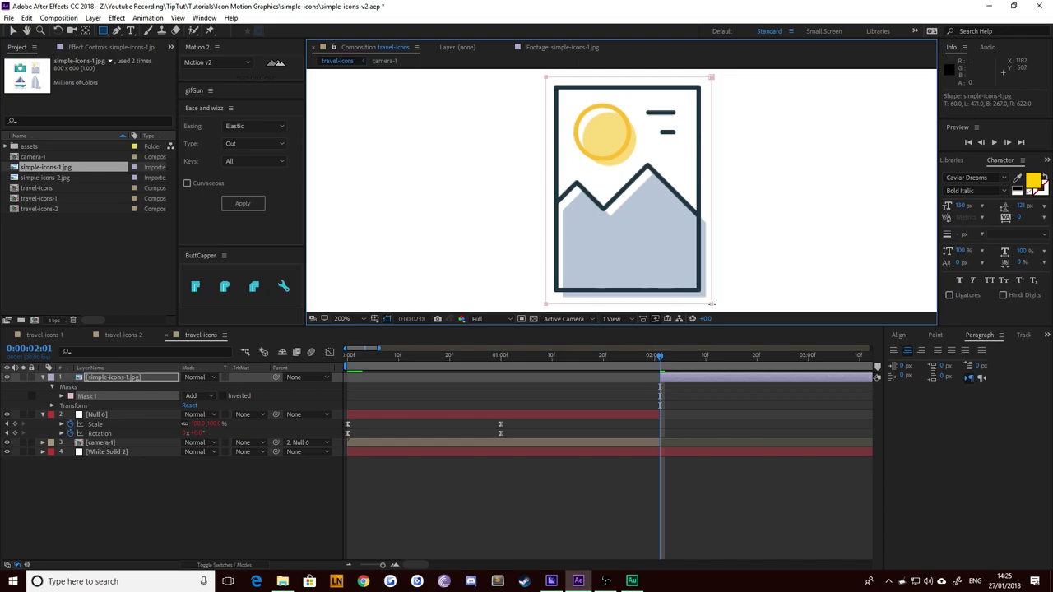
# Step: Centre the anchor point of the masked simple-icons-1.jpg layer using Motion v2
pyautogui.click(129, 376)
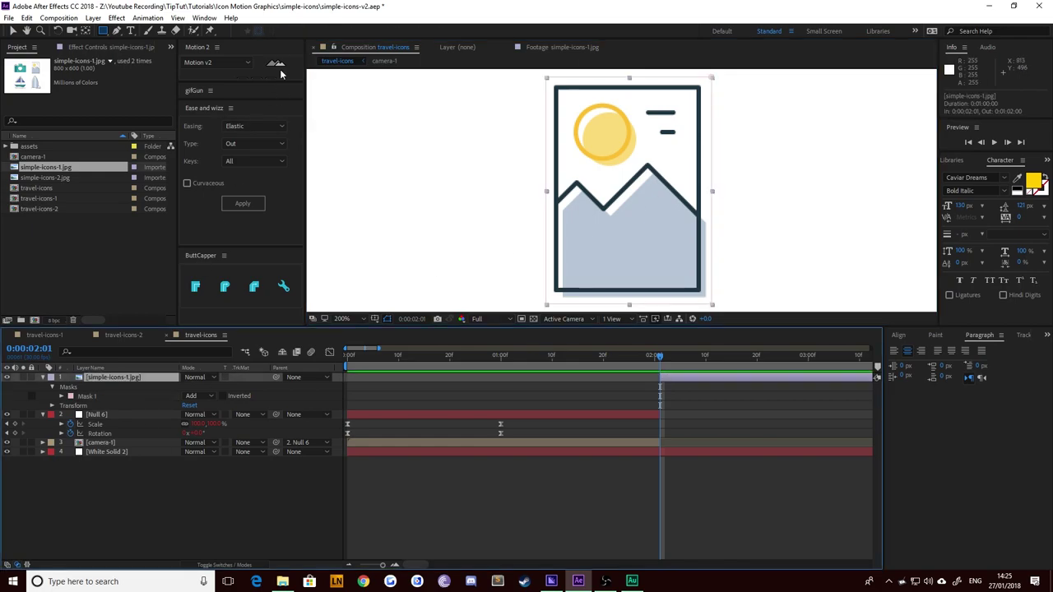
pyautogui.moveTo(280, 81); pyautogui.dragTo(292, 199)
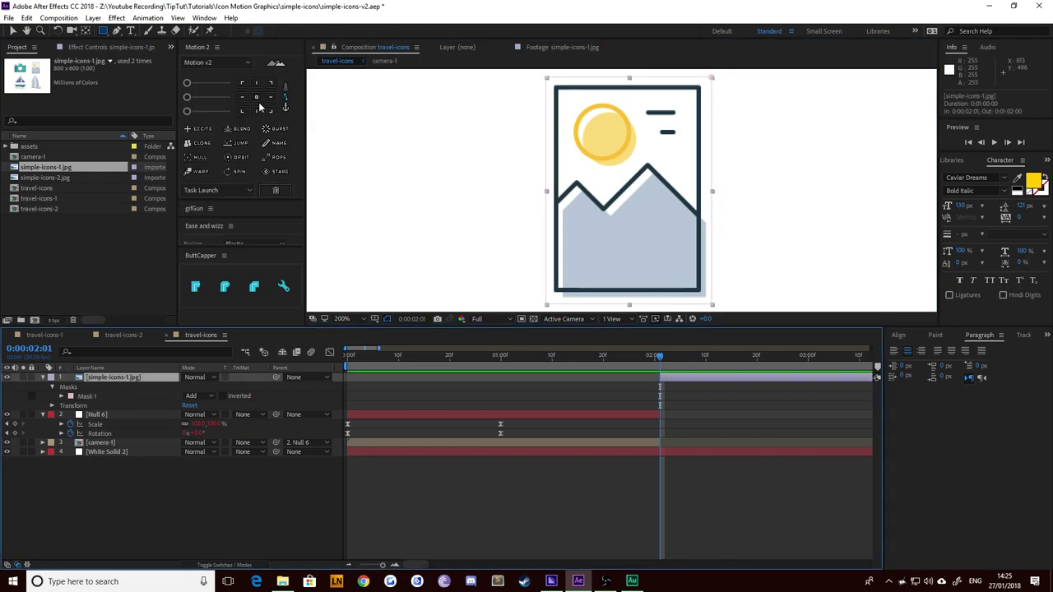
pyautogui.click(258, 97)
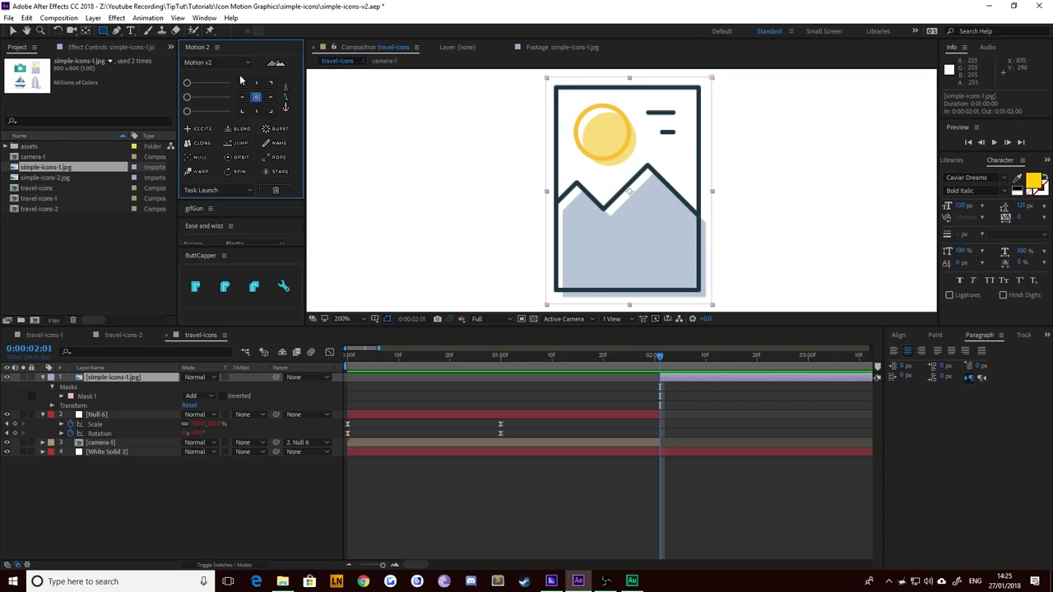
pyautogui.click(87, 31)
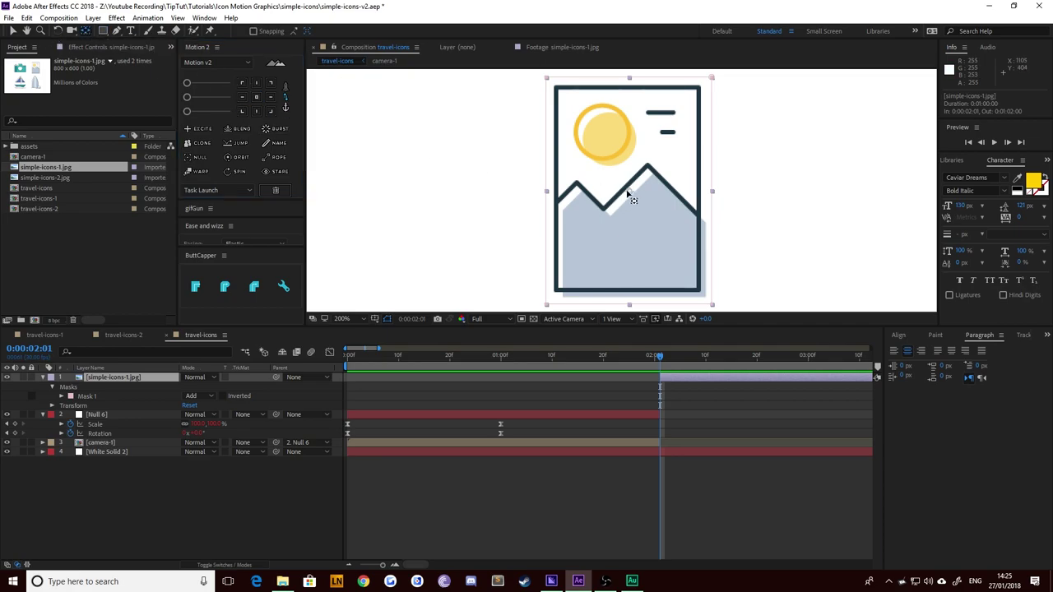
pyautogui.moveTo(628, 191)
pyautogui.mouseDown()
pyautogui.moveTo(667, 185)
pyautogui.moveTo(632, 201)
pyautogui.mouseUp()
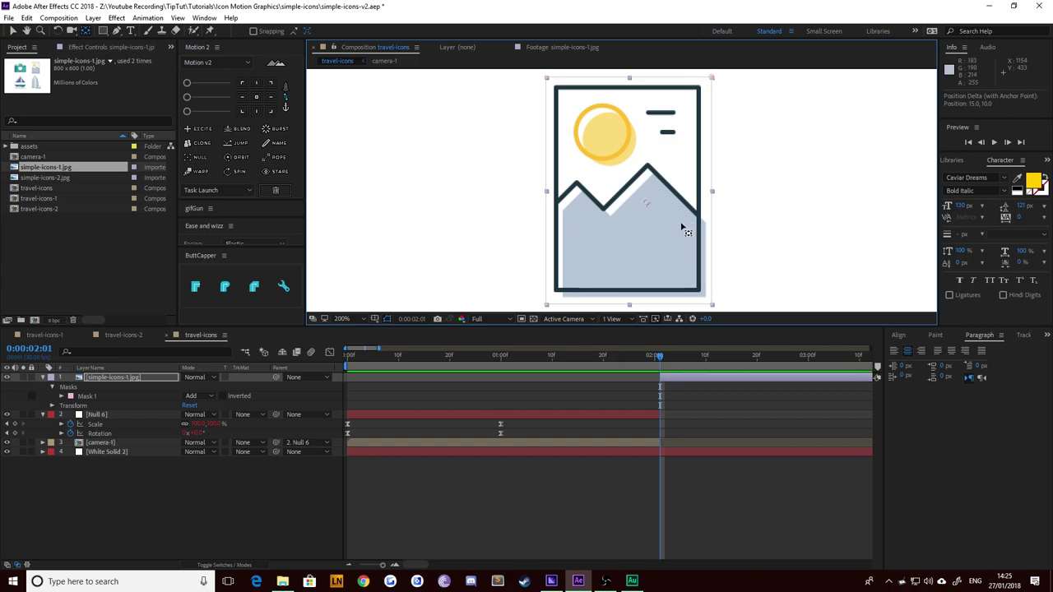
pyautogui.hotkey('ctrl', 'z')
pyautogui.click(175, 483)
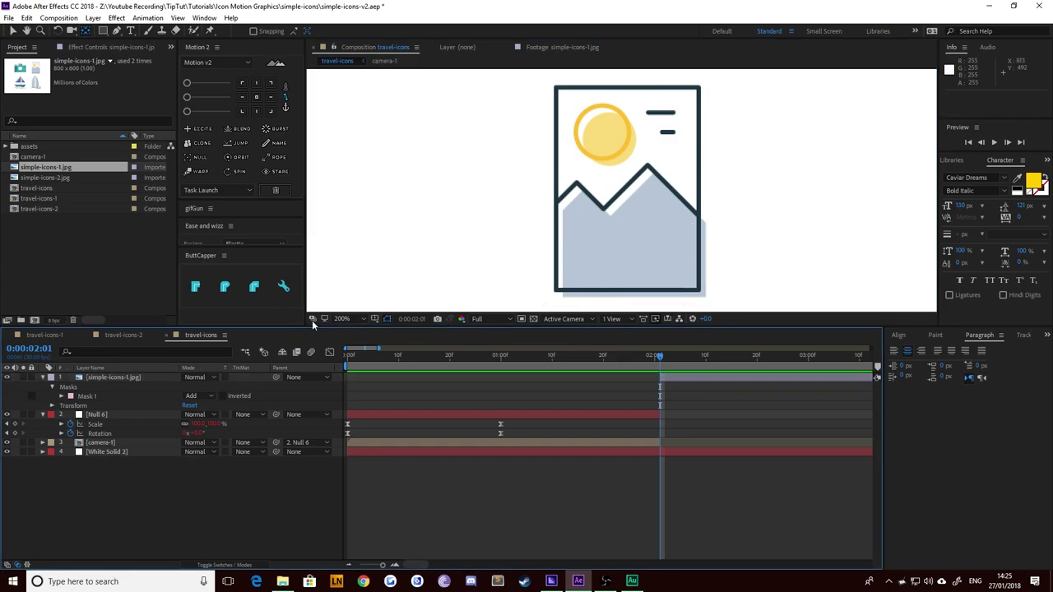
# Step: Set the position of the simple-icons-1.jpg layer to 960, 540
pyautogui.click(129, 380)
pyautogui.press('p')
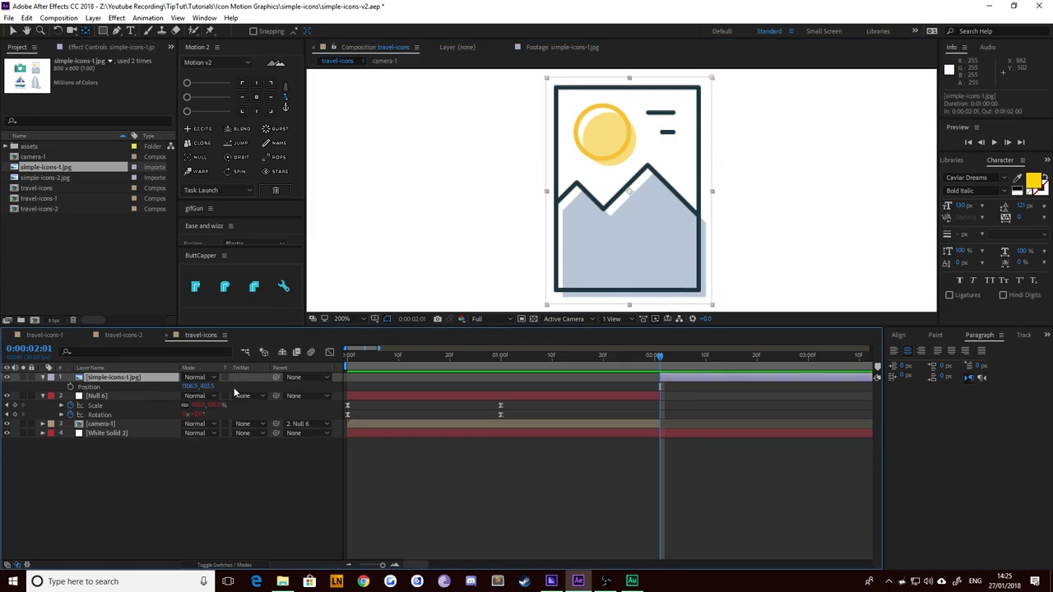
pyautogui.click(189, 386)
pyautogui.write('960')
pyautogui.press('Tab')
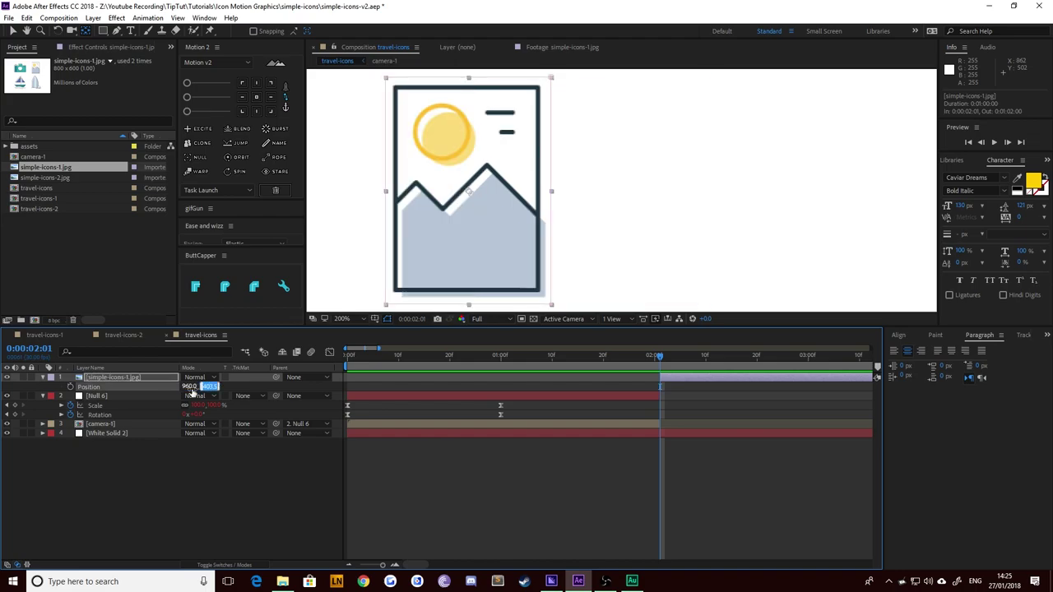
pyautogui.write('540')
pyautogui.press('Return')
pyautogui.scroll(-2, 457, 275)
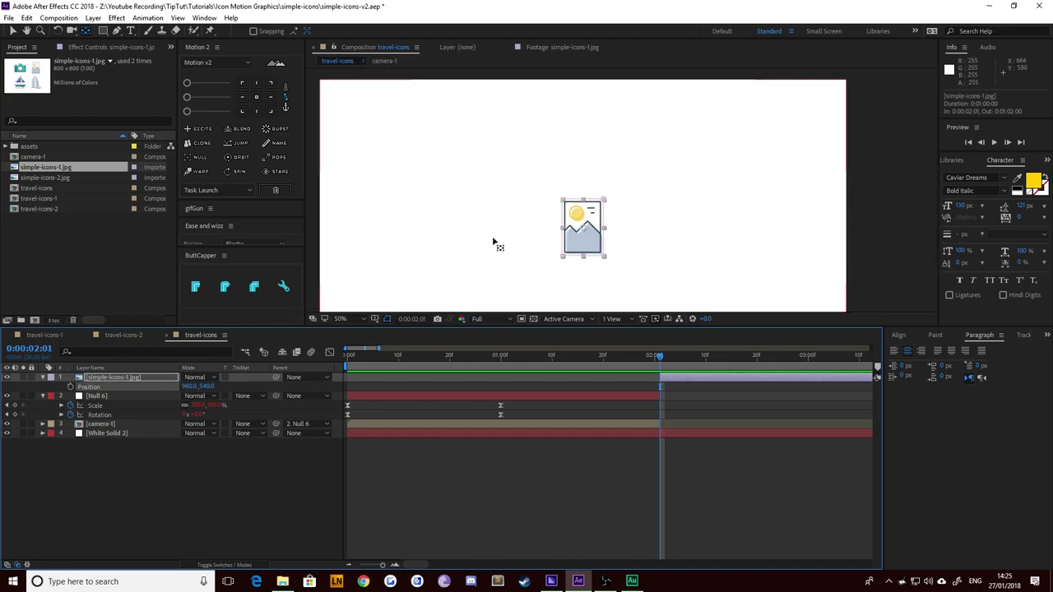
# Step: Lock the White Solid 2 background layer
pyautogui.press('v')
pyautogui.click(421, 145)
pyautogui.moveTo(407, 249); pyautogui.dragTo(439, 214)
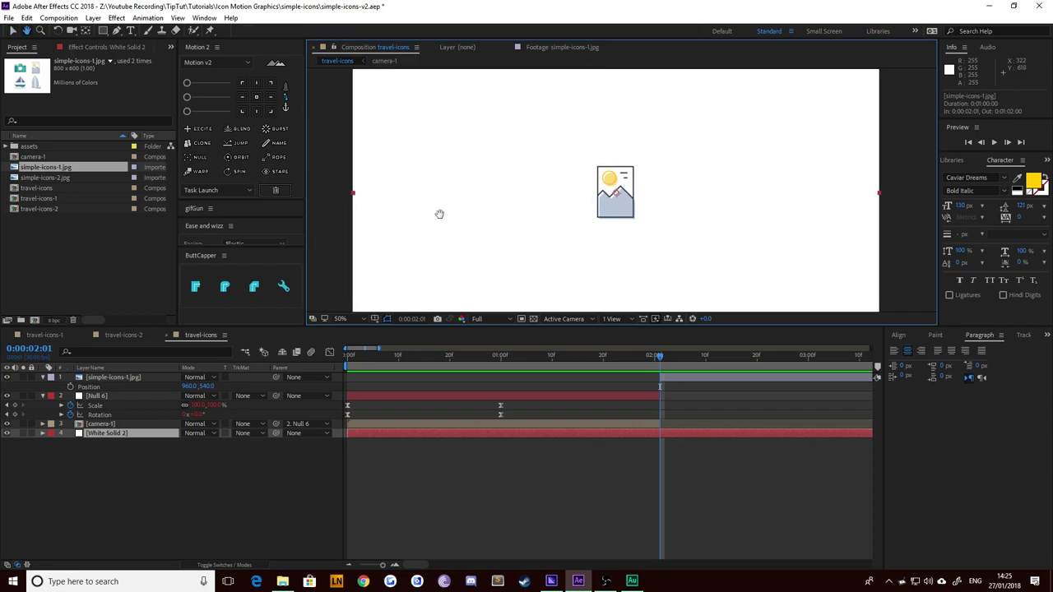
pyautogui.click(101, 512)
pyautogui.click(31, 433)
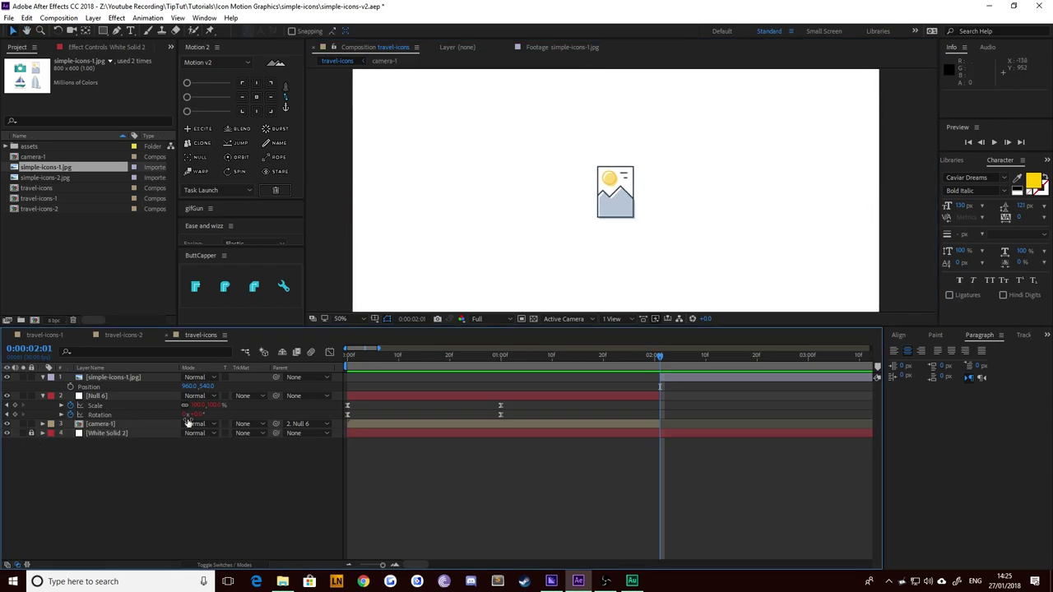
pyautogui.scroll(4, 567, 235)
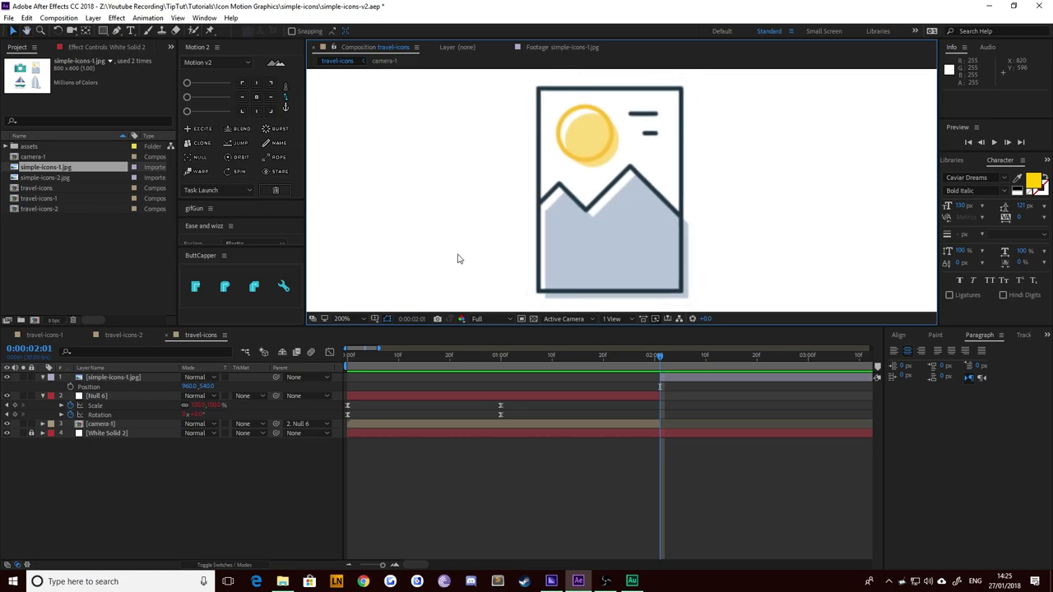
pyautogui.moveTo(399, 354); pyautogui.dragTo(658, 374)
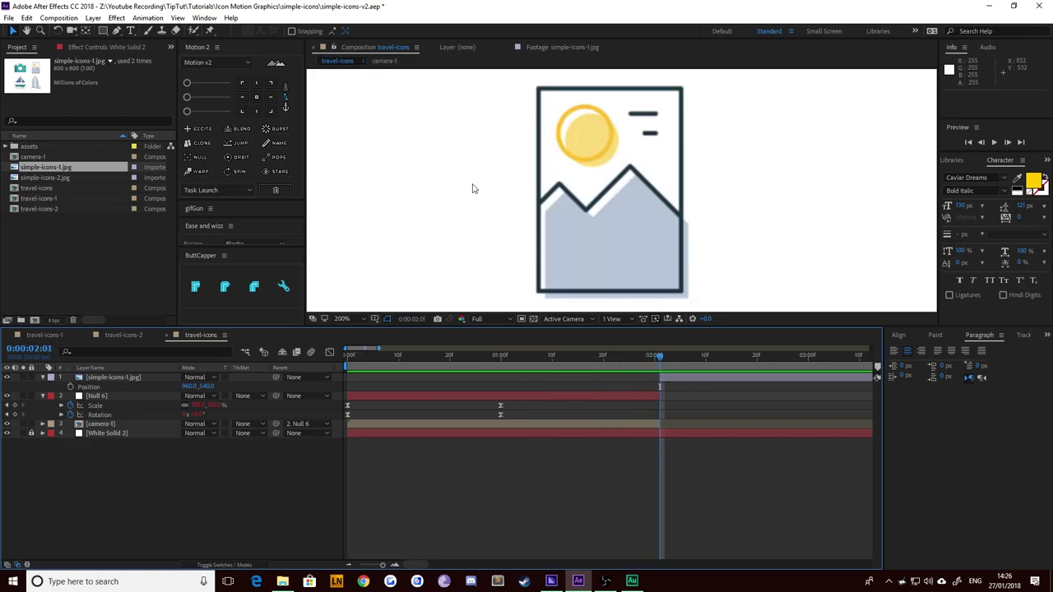
pyautogui.click(643, 200)
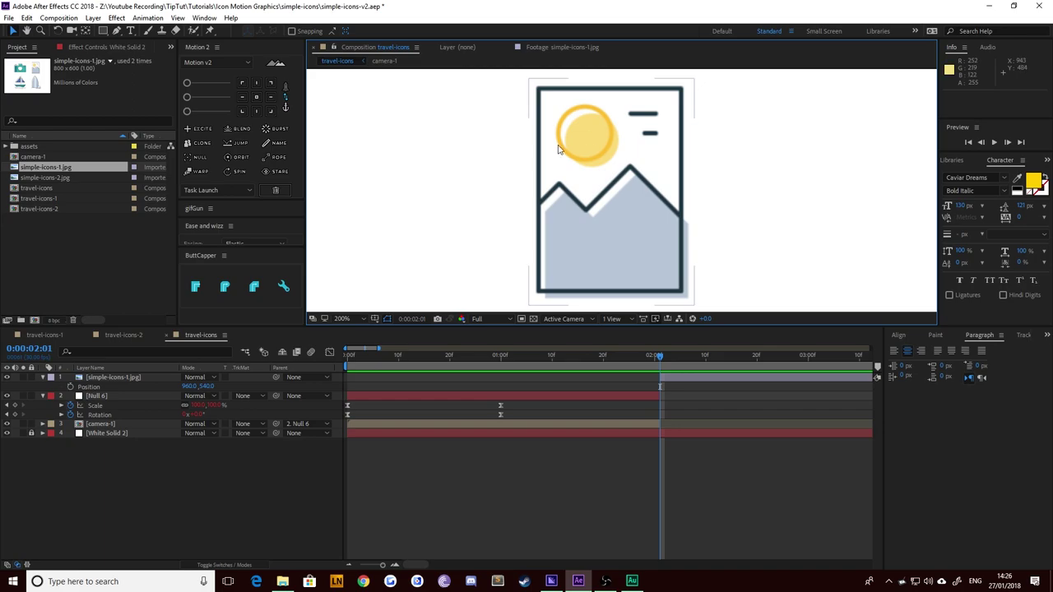
pyautogui.click(466, 173)
pyautogui.click(573, 240)
pyautogui.click(484, 219)
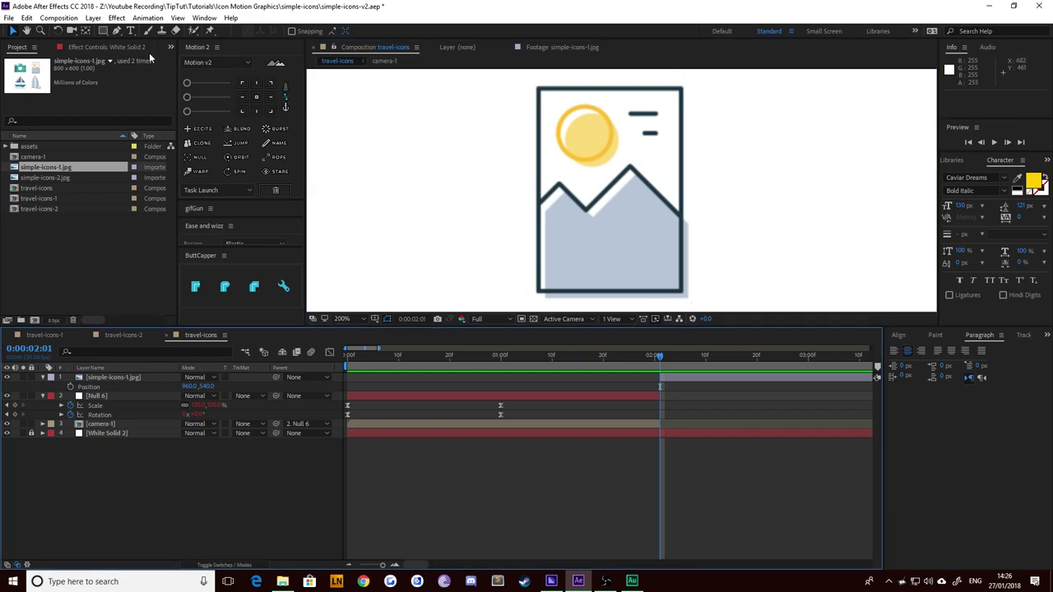
# Step: Draw an outlined rectangle of about 130 × 184 px over the picture icon's frame and trim the shape layer's start to 0:00:02:01
pyautogui.click(107, 31)
pyautogui.scroll(1, 502, 99)
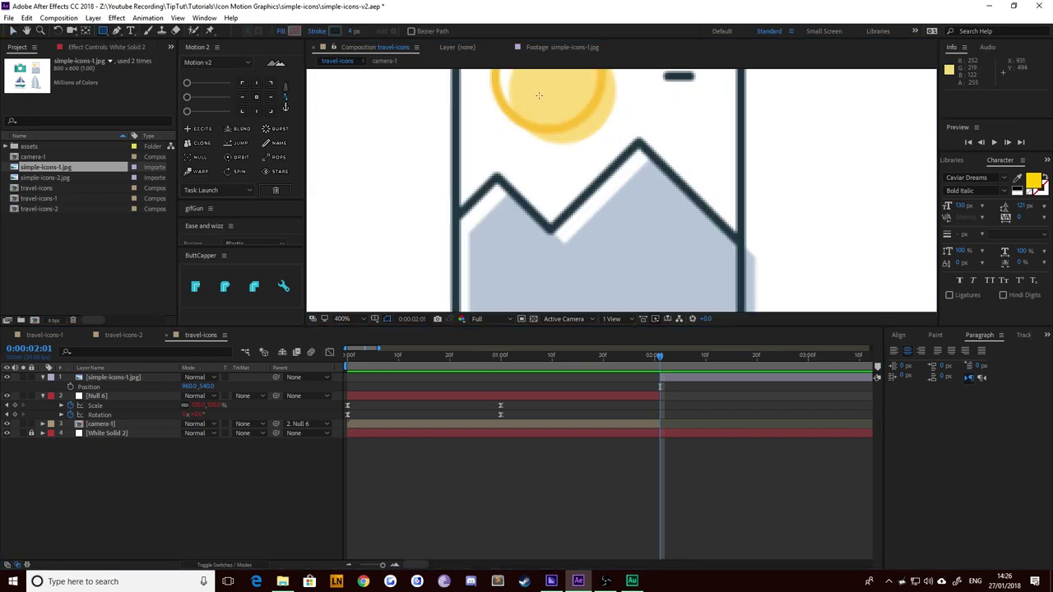
pyautogui.scroll(-1, 494, 153)
pyautogui.moveTo(558, 142); pyautogui.dragTo(550, 120)
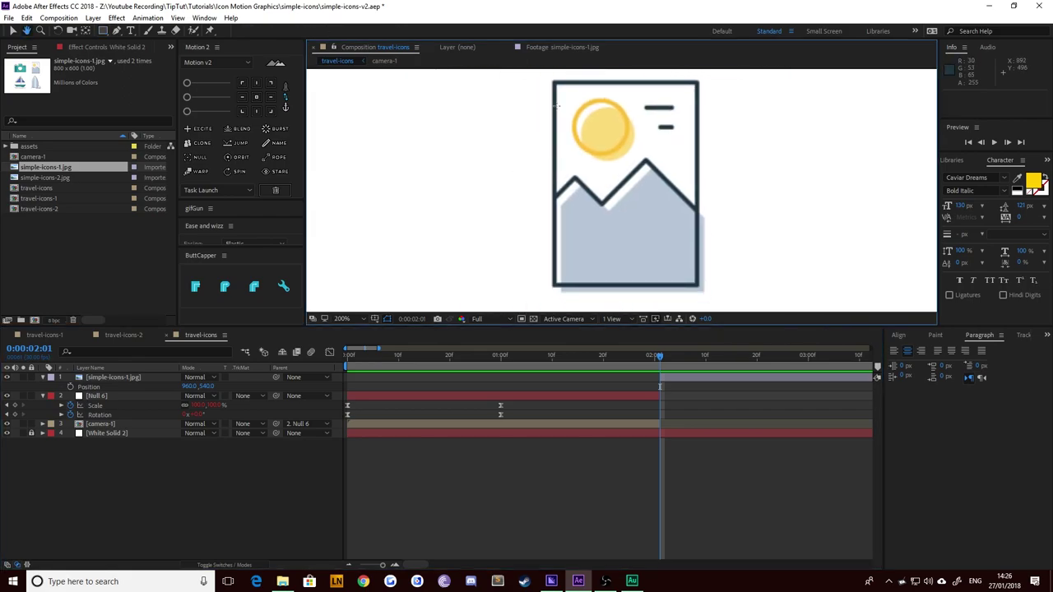
pyautogui.moveTo(554, 82)
pyautogui.mouseDown()
pyautogui.moveTo(670, 227)
pyautogui.moveTo(699, 286)
pyautogui.mouseUp()
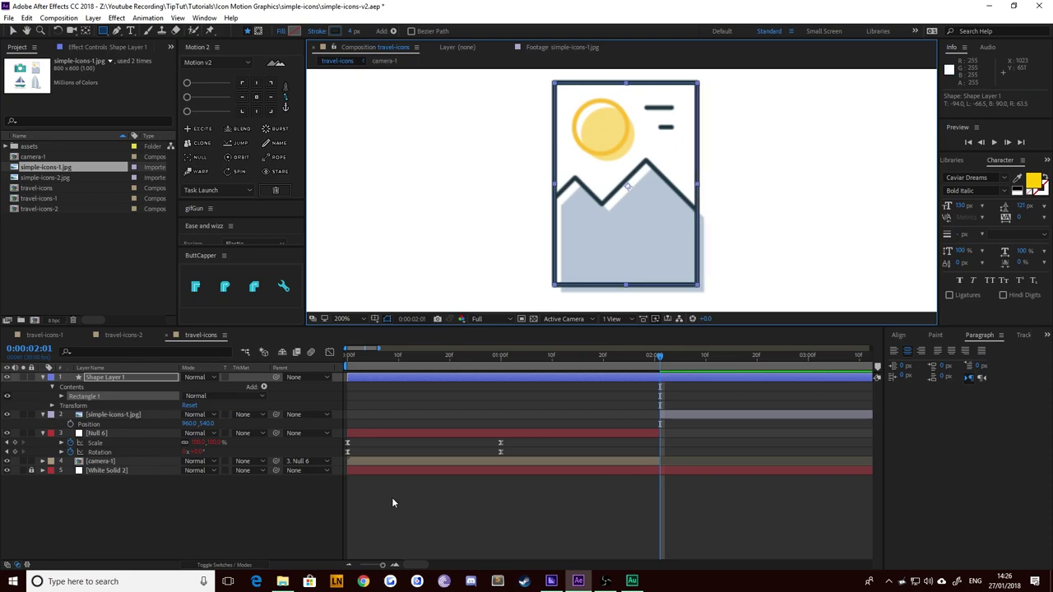
pyautogui.hotkey('alt', '[')
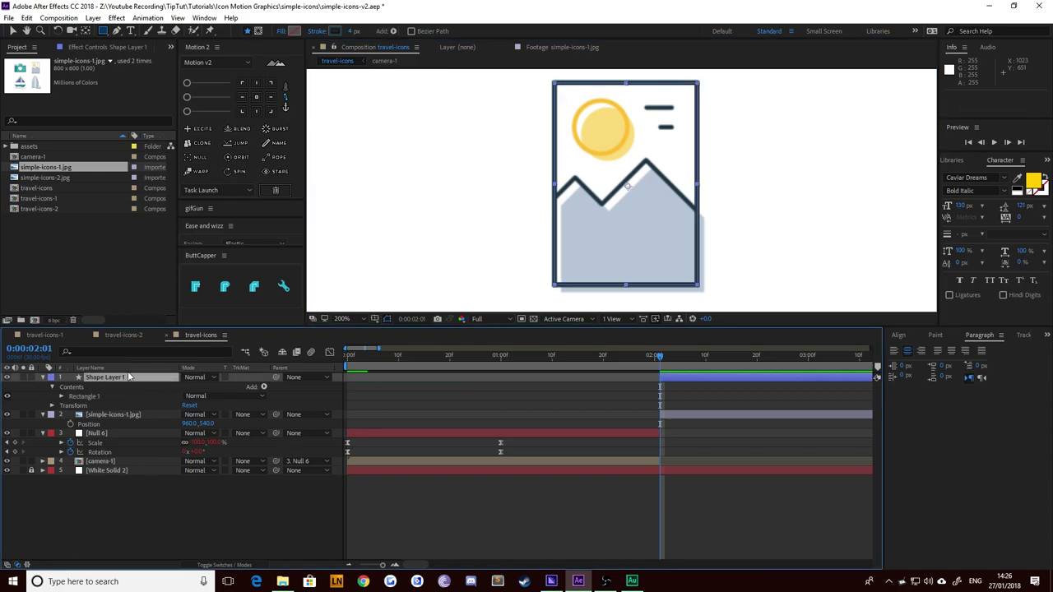
# Step: Rename the rectangle's shape layer as border and deselect it
pyautogui.press('Return')
pyautogui.write('bo')
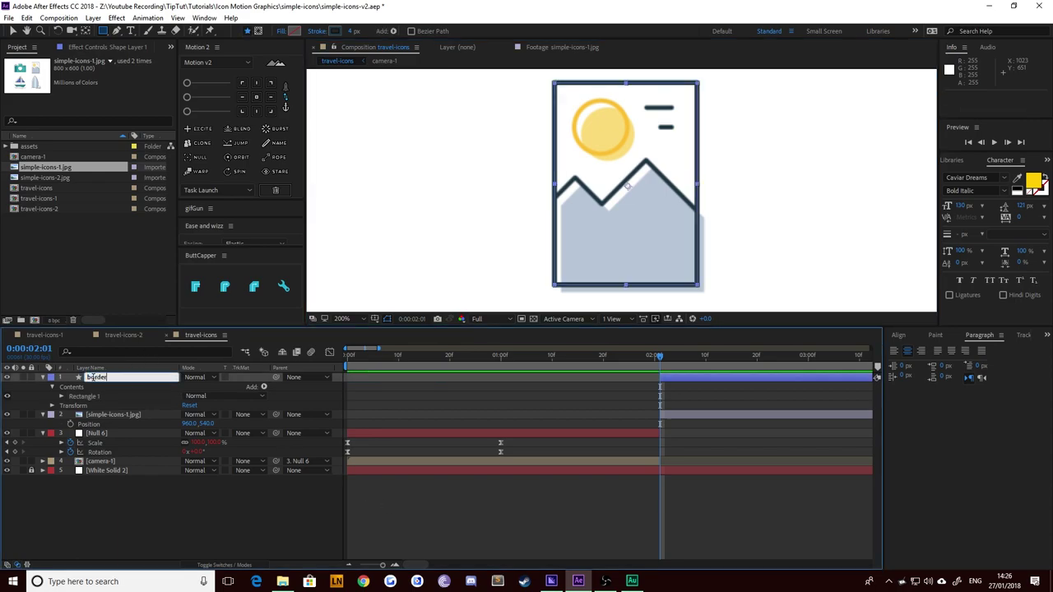
pyautogui.write('rder')
pyautogui.press('Return')
pyautogui.click(15, 32)
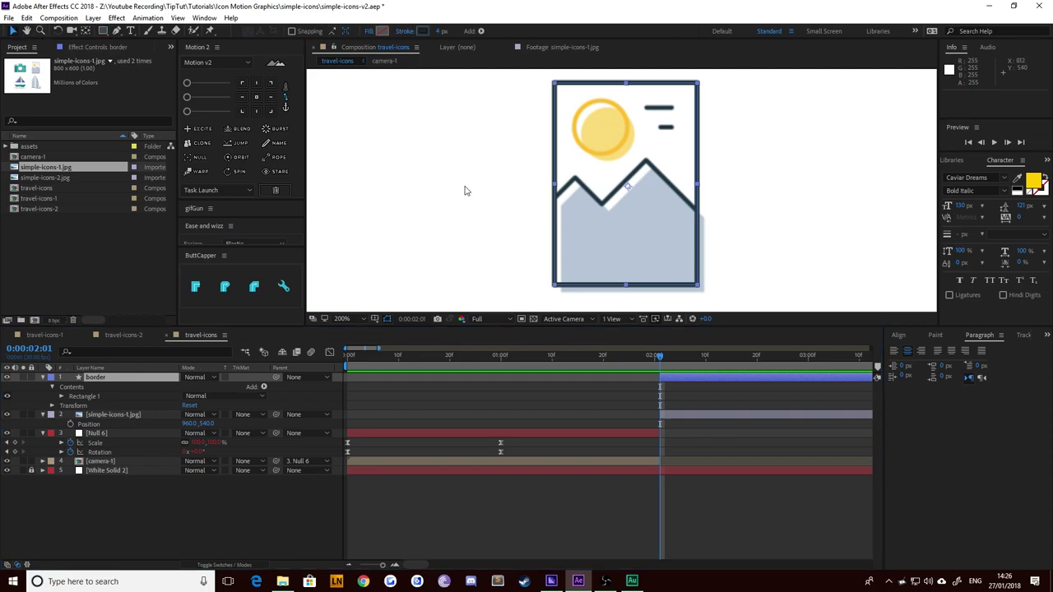
pyautogui.click(466, 190)
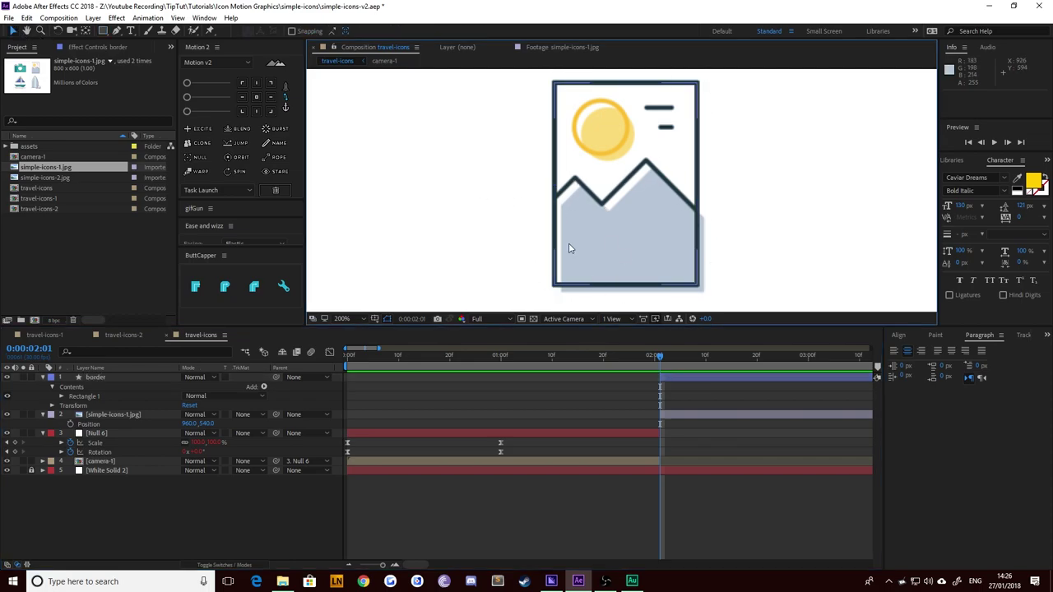
# Step: Trace the picture icon's zigzag mountain outline with a five-point open Pen path and trim the new layer's start to 0:00:02:01
pyautogui.scroll(2, 511, 234)
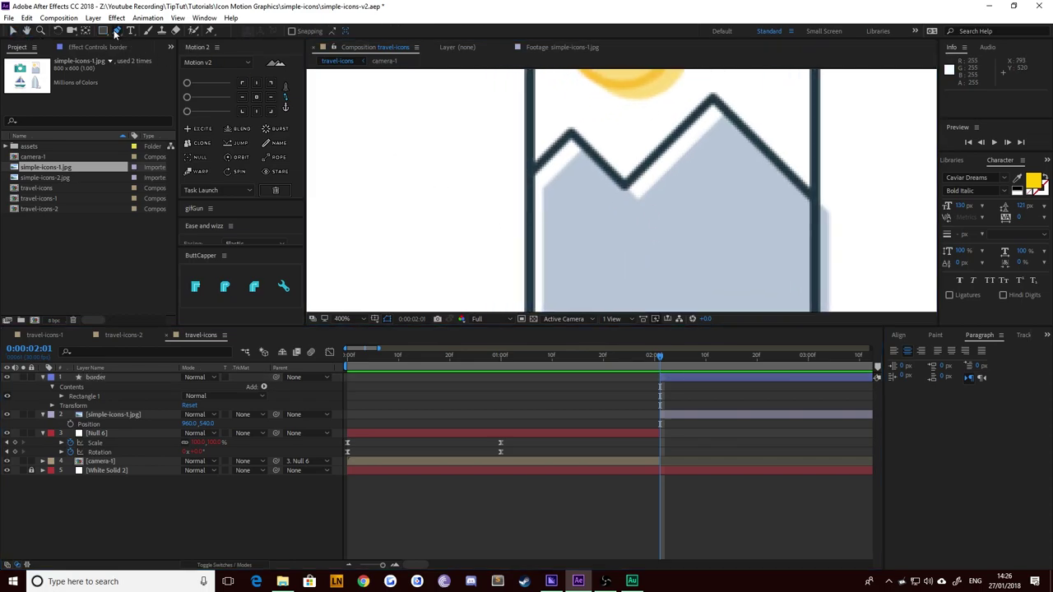
pyautogui.scroll(2, 538, 223)
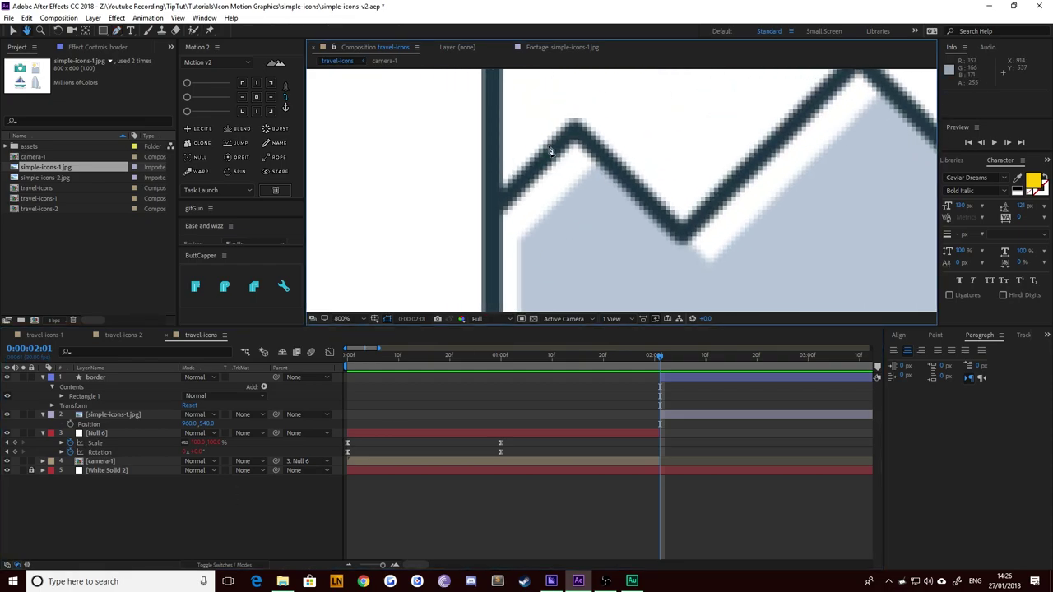
pyautogui.press('g')
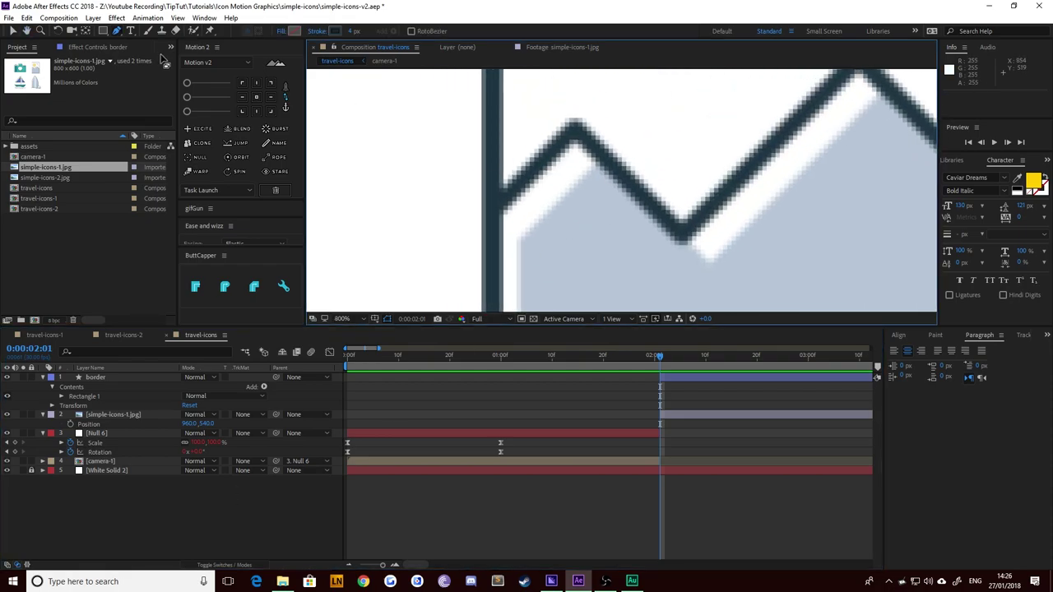
pyautogui.click(492, 212)
pyautogui.click(576, 131)
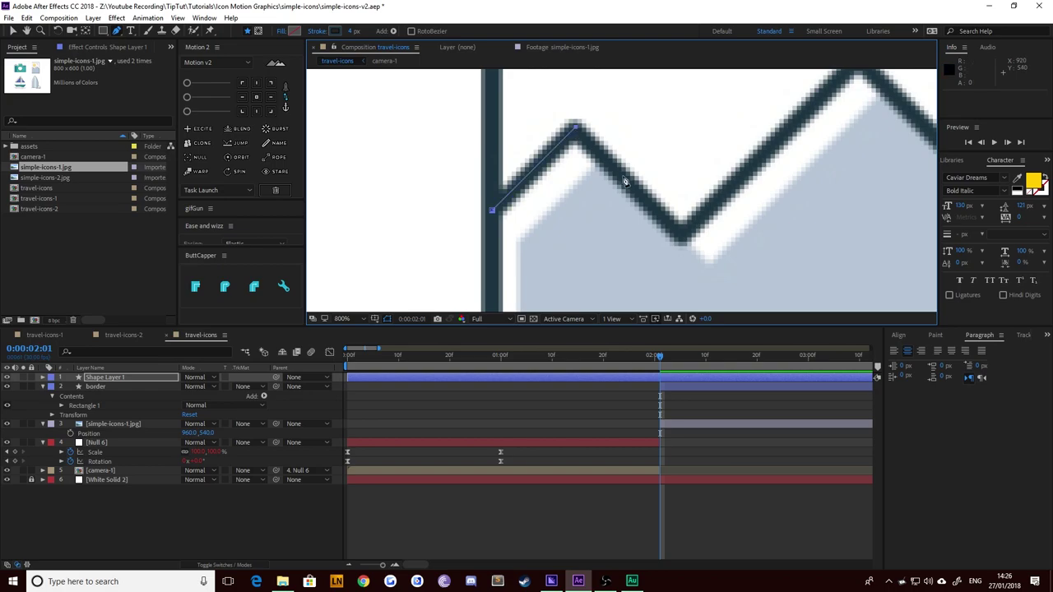
pyautogui.click(681, 236)
pyautogui.moveTo(633, 203); pyautogui.dragTo(395, 266)
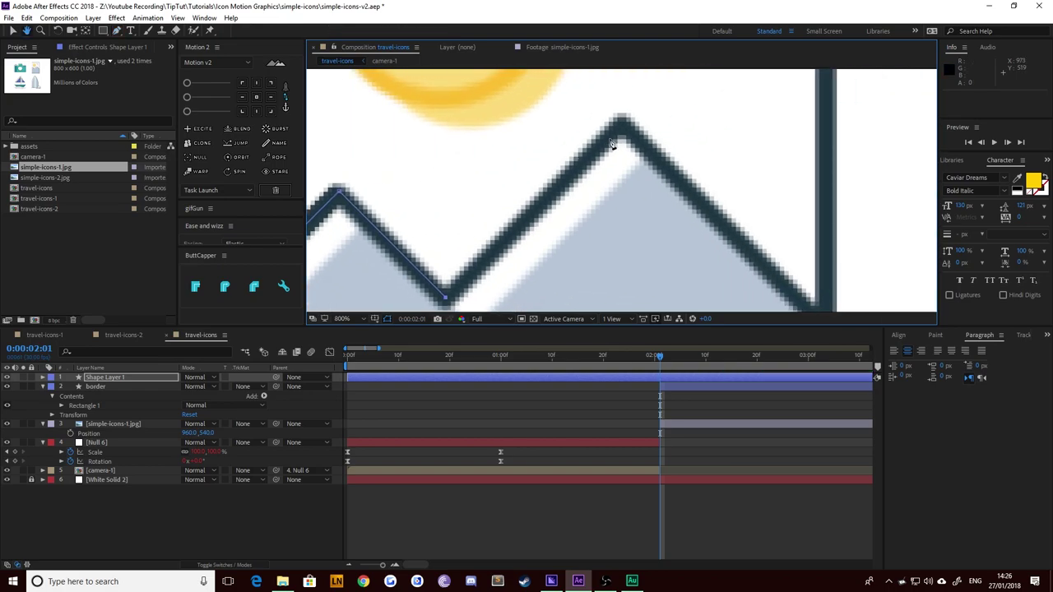
pyautogui.click(623, 127)
pyautogui.moveTo(748, 247); pyautogui.dragTo(644, 124)
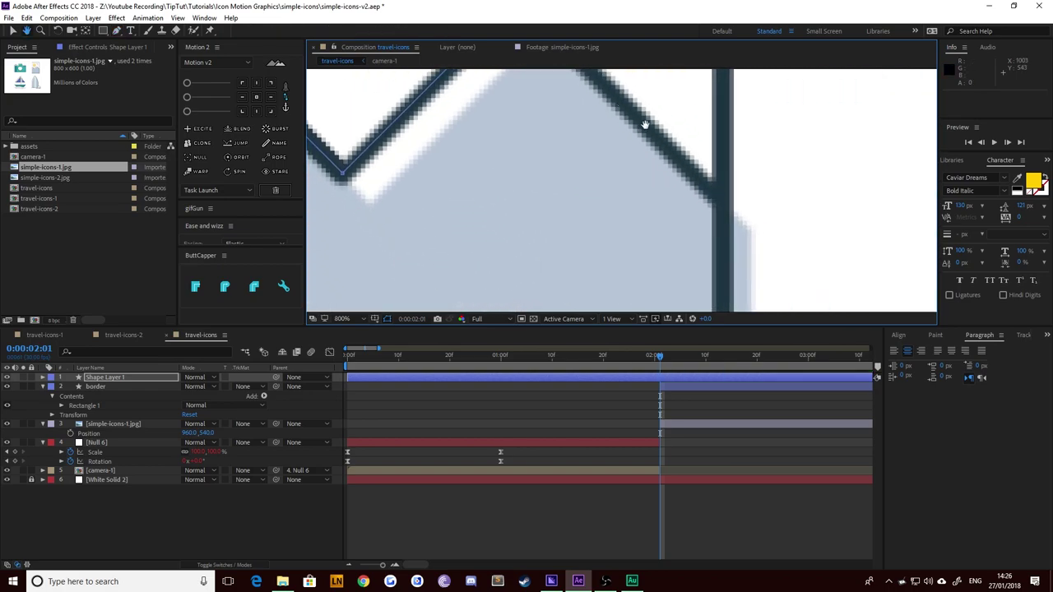
pyautogui.click(722, 198)
pyautogui.scroll(-2, 722, 199)
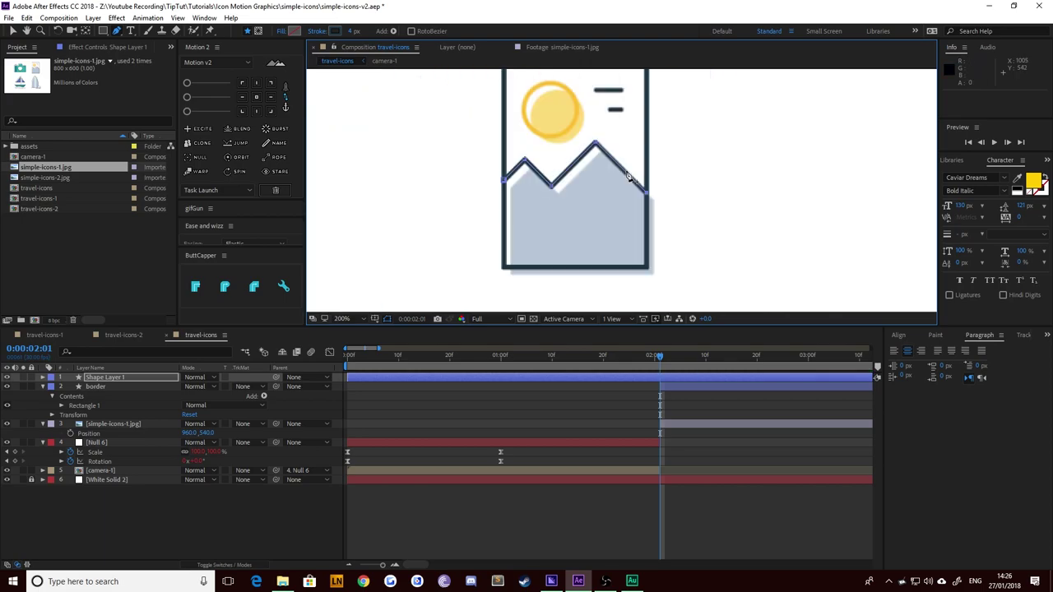
pyautogui.moveTo(492, 224); pyautogui.dragTo(548, 223)
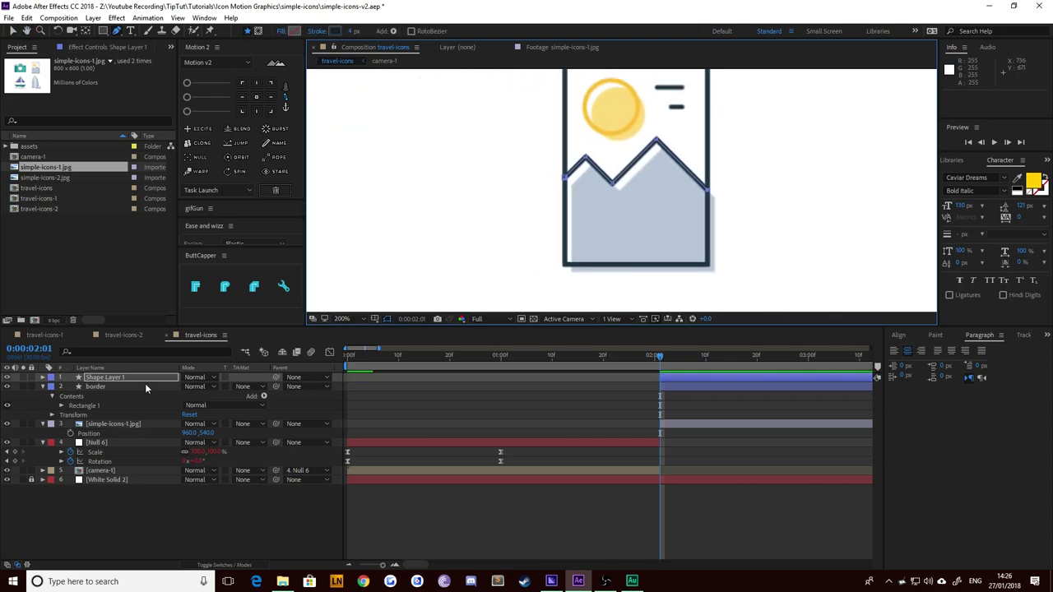
# Step: Rename the mountain outline's shape layer as mountain-top and deselect it
pyautogui.press('Return')
pyautogui.write('mountain-top')
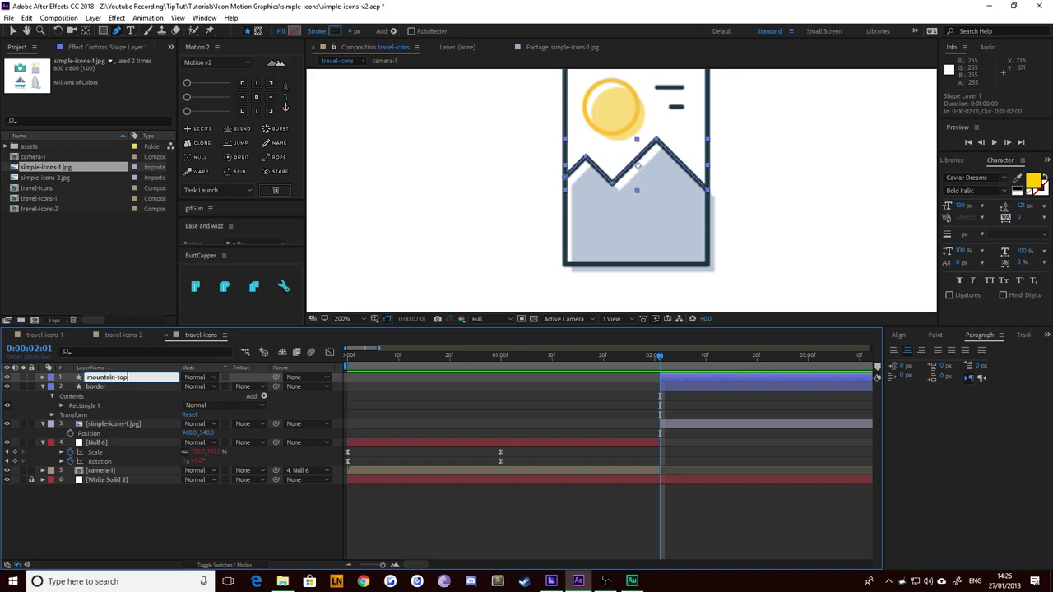
pyautogui.press('Return')
pyautogui.click(446, 460)
# Step: Draw a horizontal Pen line over the longer dash beside the sun, trim its layer's start to 0:00:02:01 and deselect it
pyautogui.moveTo(599, 141); pyautogui.dragTo(602, 197)
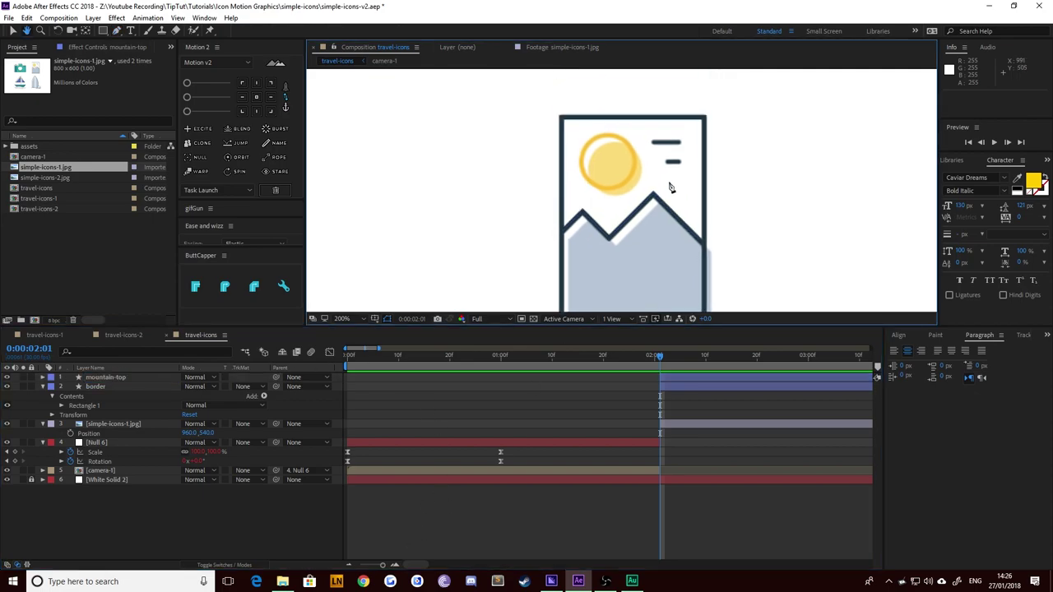
pyautogui.scroll(1, 670, 187)
pyautogui.moveTo(635, 148); pyautogui.dragTo(561, 204)
pyautogui.scroll(1, 560, 204)
pyautogui.press('g')
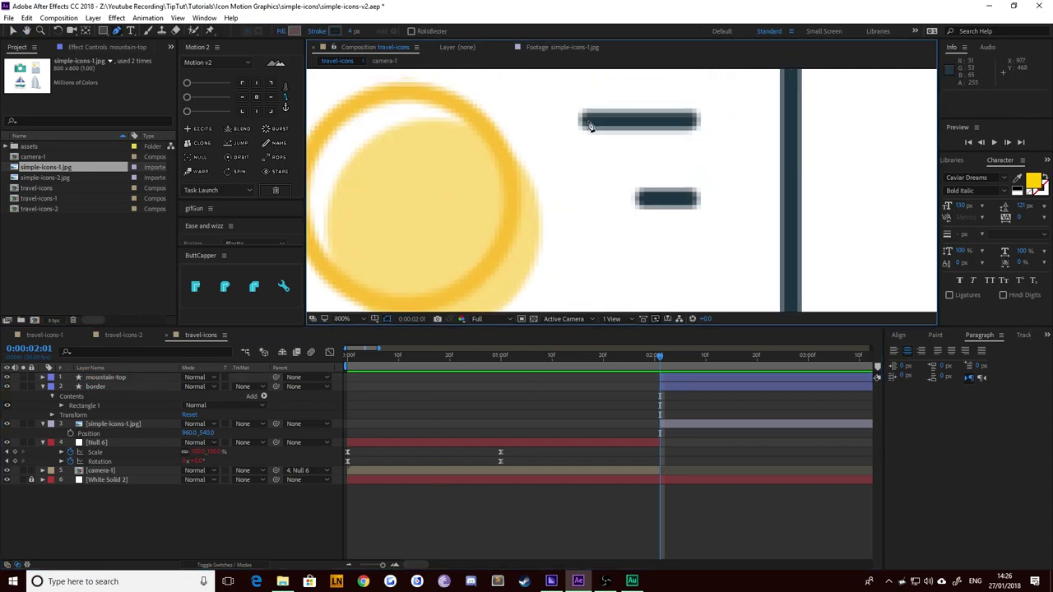
pyautogui.click(587, 121)
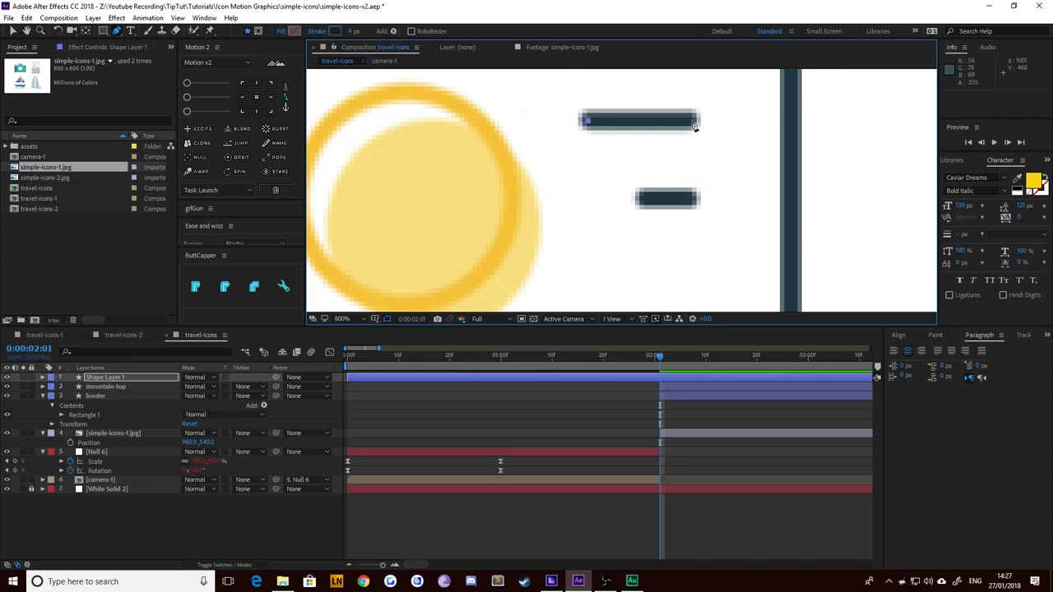
pyautogui.click(693, 121)
pyautogui.hotkey('alt', '[')
pyautogui.click(599, 421)
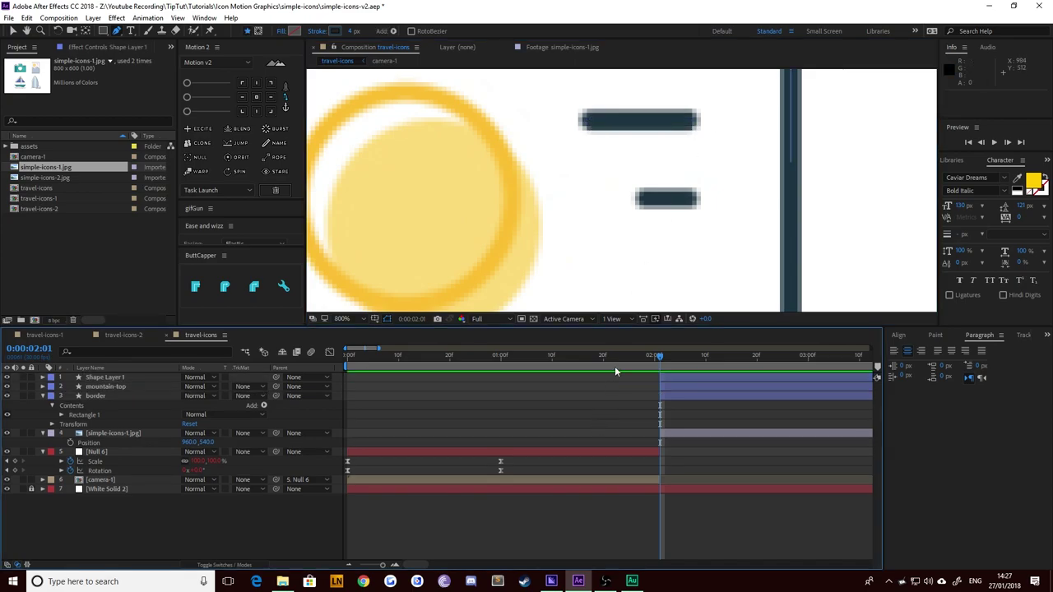
# Step: Draw a horizontal Pen line over the shorter dash on its own layer, trim its start to 0:00:02:01 and deselect it
pyautogui.click(641, 199)
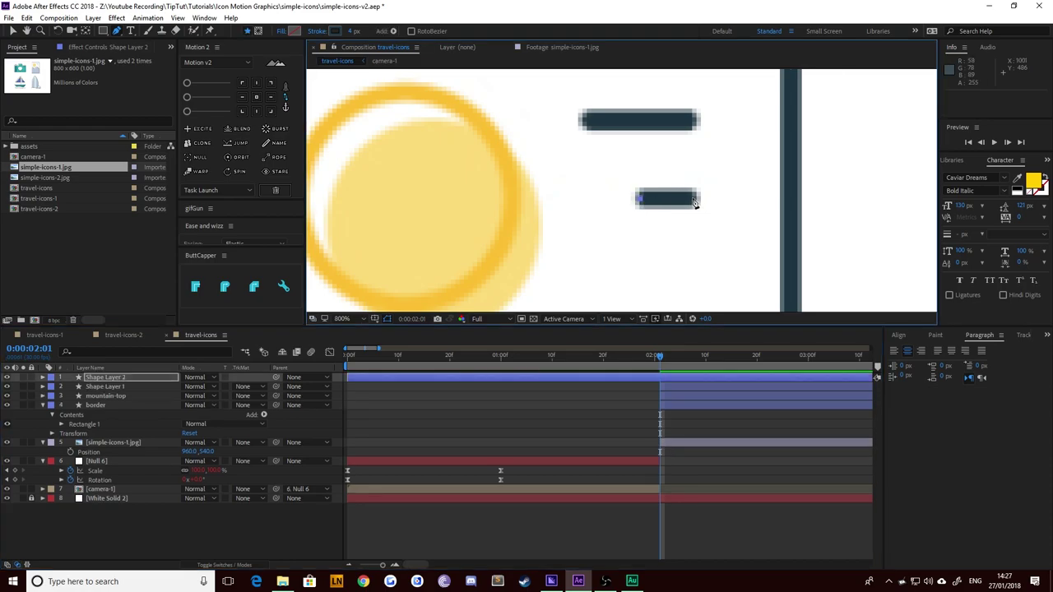
pyautogui.click(692, 199)
pyautogui.press('F2')
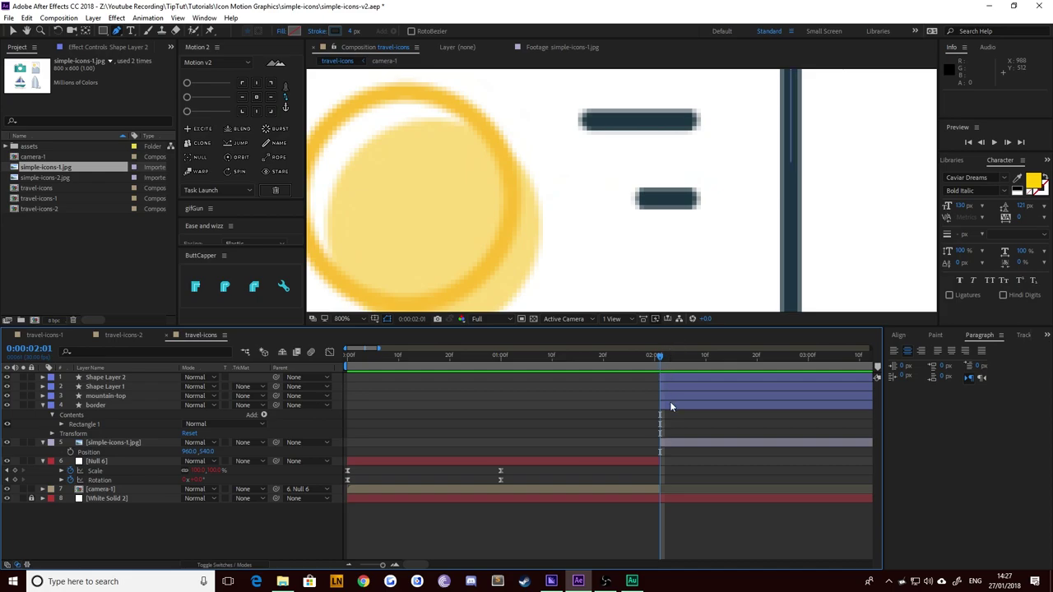
# Step: Choose the Ellipse tool and set the stroke colour to the orange-yellow FBBF34 sampled from the sun's outline
pyautogui.press(',')
pyautogui.press(',')
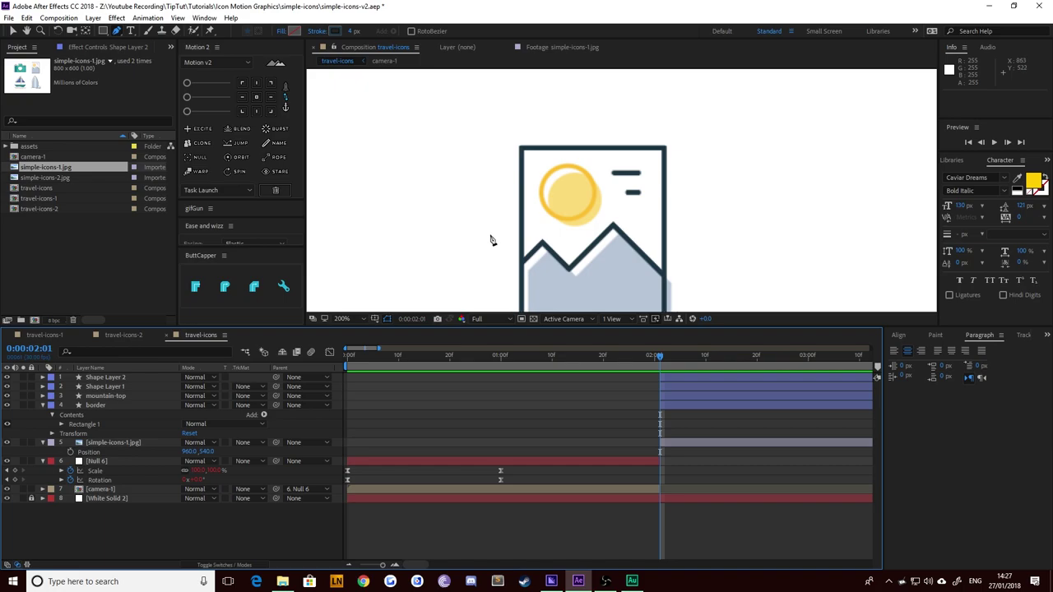
pyautogui.scroll(-3, 500, 205)
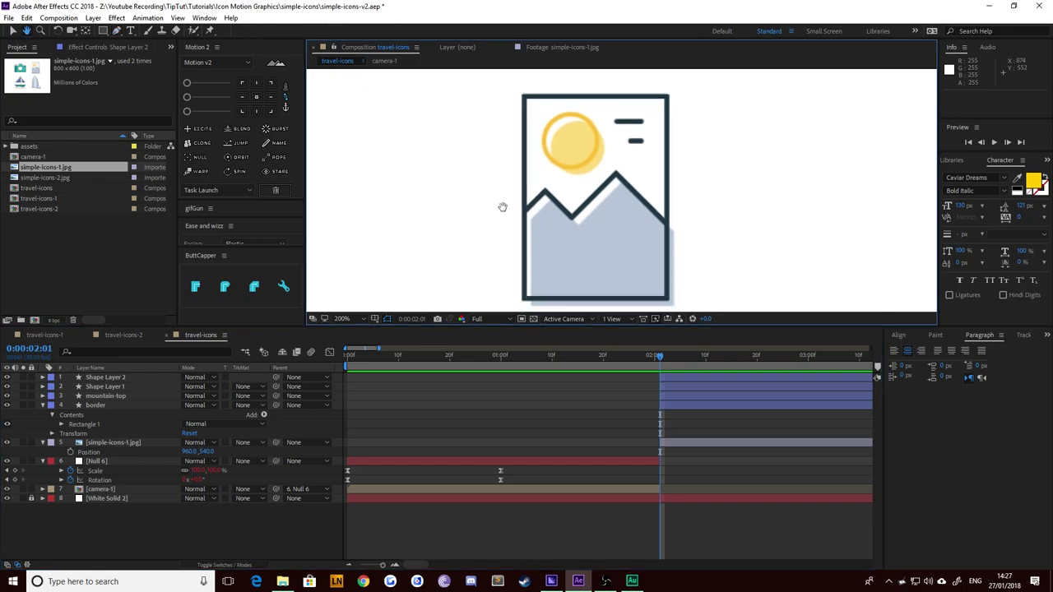
pyautogui.click(189, 540)
pyautogui.moveTo(474, 163); pyautogui.dragTo(501, 208)
pyautogui.click(102, 32)
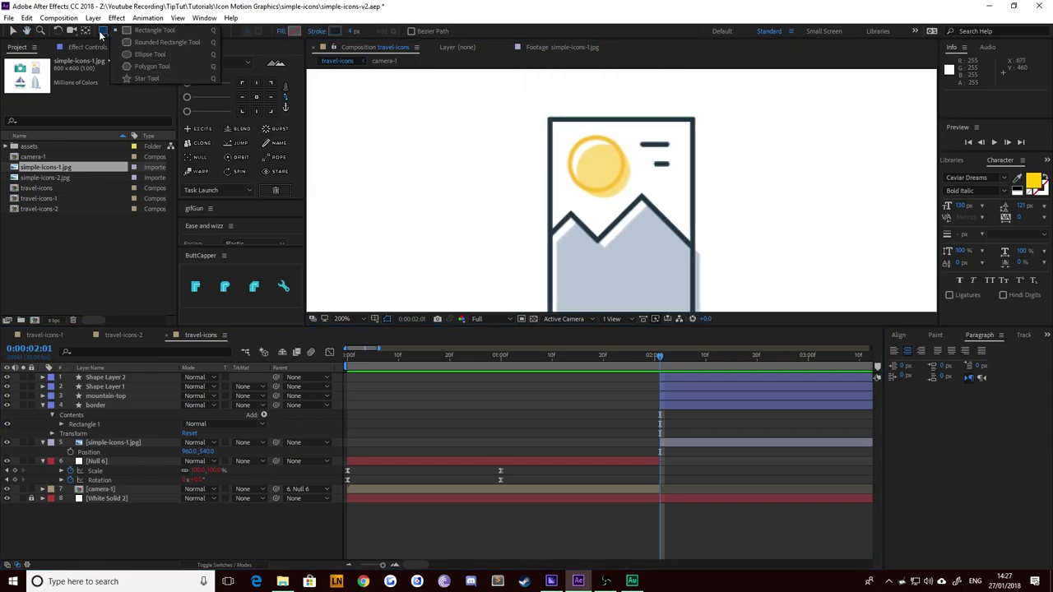
pyautogui.click(148, 53)
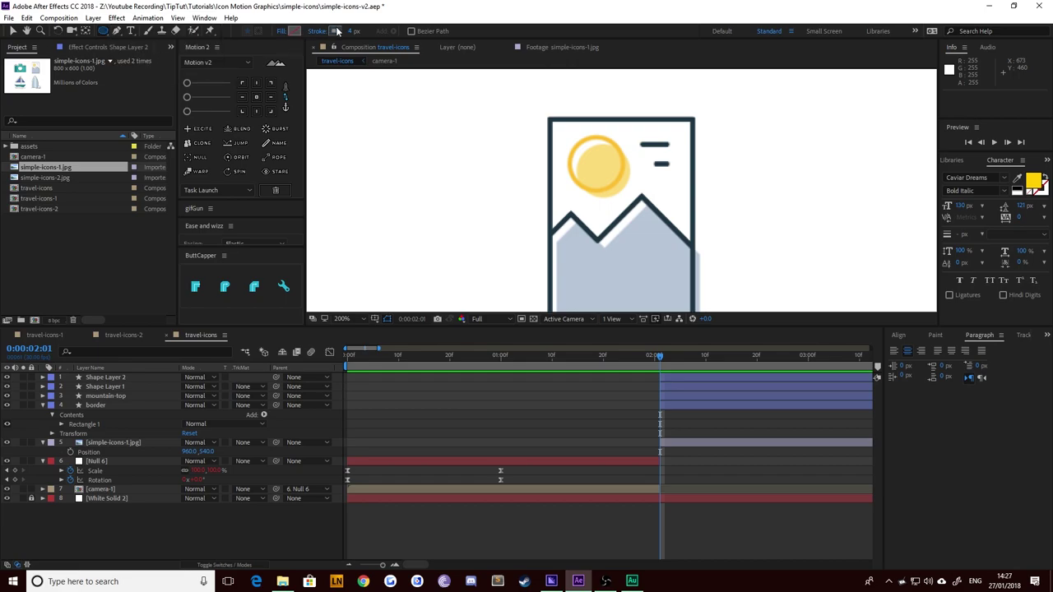
pyautogui.click(337, 31)
pyautogui.click(402, 161)
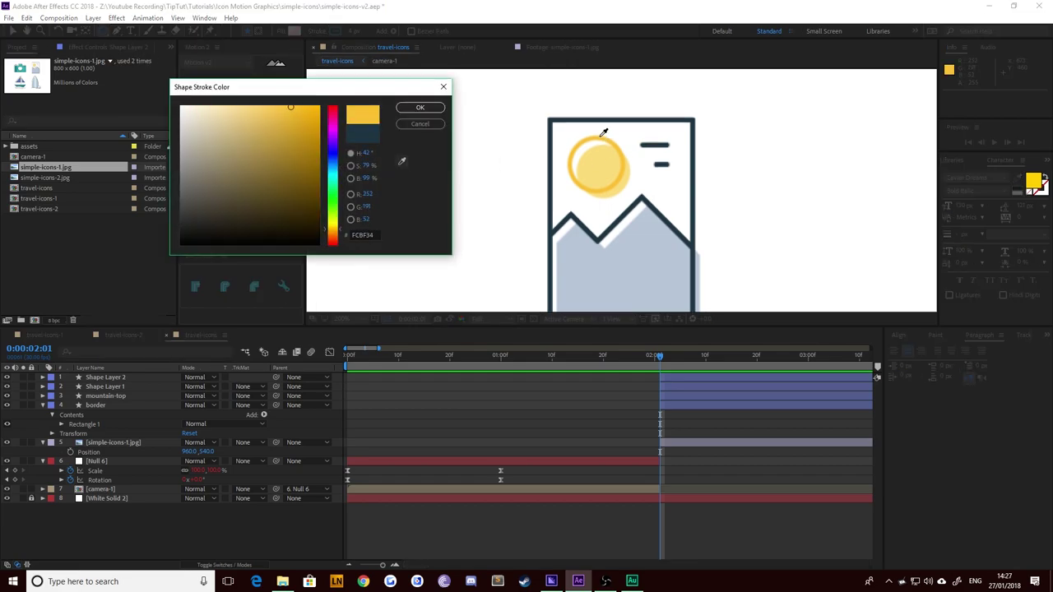
pyautogui.click(603, 133)
pyautogui.click(420, 107)
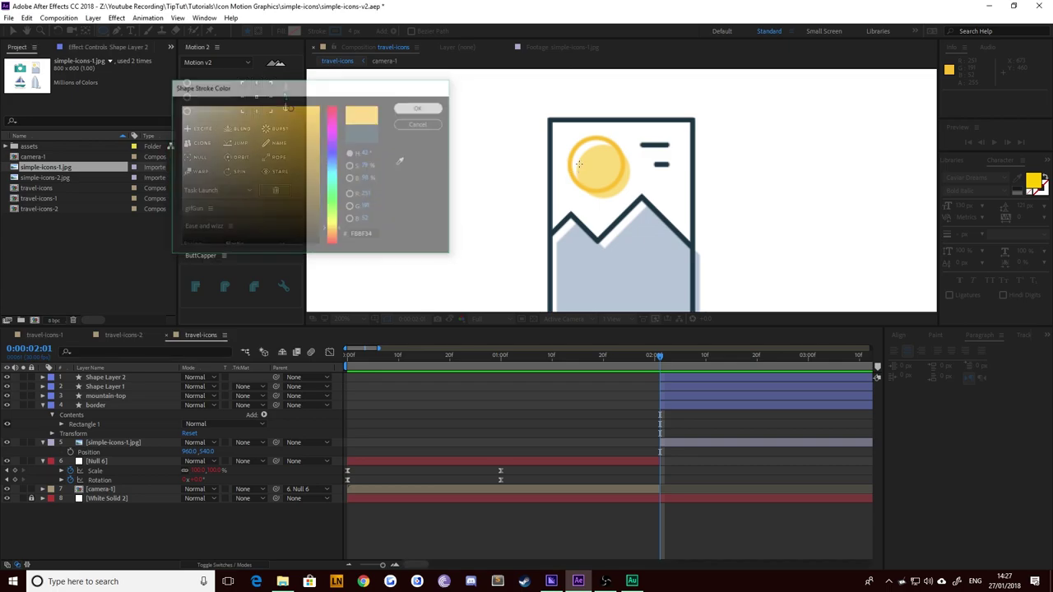
# Step: Draw an unfilled circle from the centre of the sun's ring so its 4 px stroke matches the ring
pyautogui.scroll(2, 584, 157)
pyautogui.press('space')
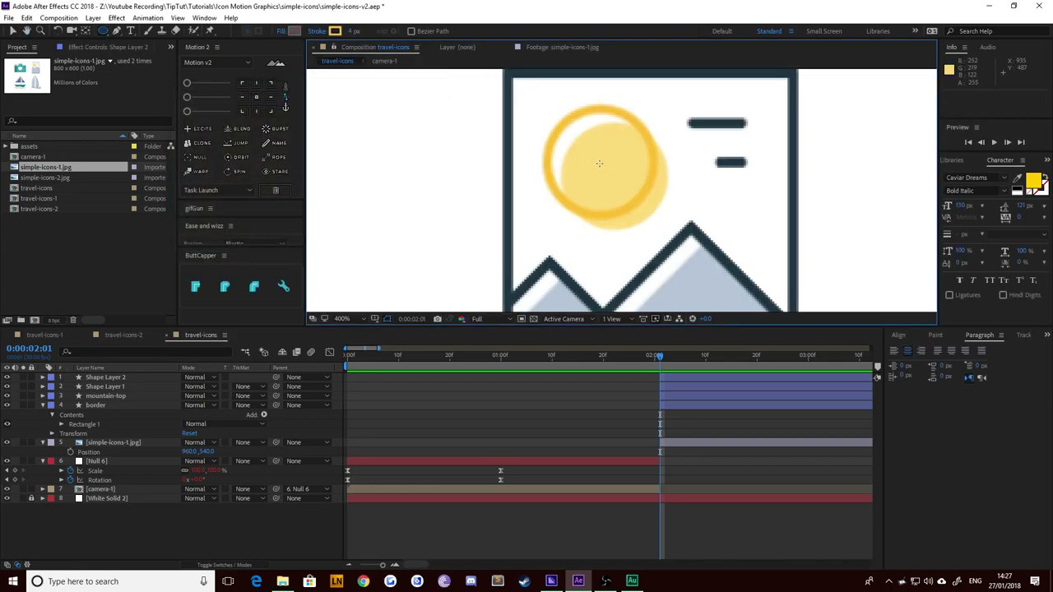
pyautogui.moveTo(599, 164); pyautogui.dragTo(563, 123)
pyautogui.moveTo(551, 114); pyautogui.dragTo(547, 112)
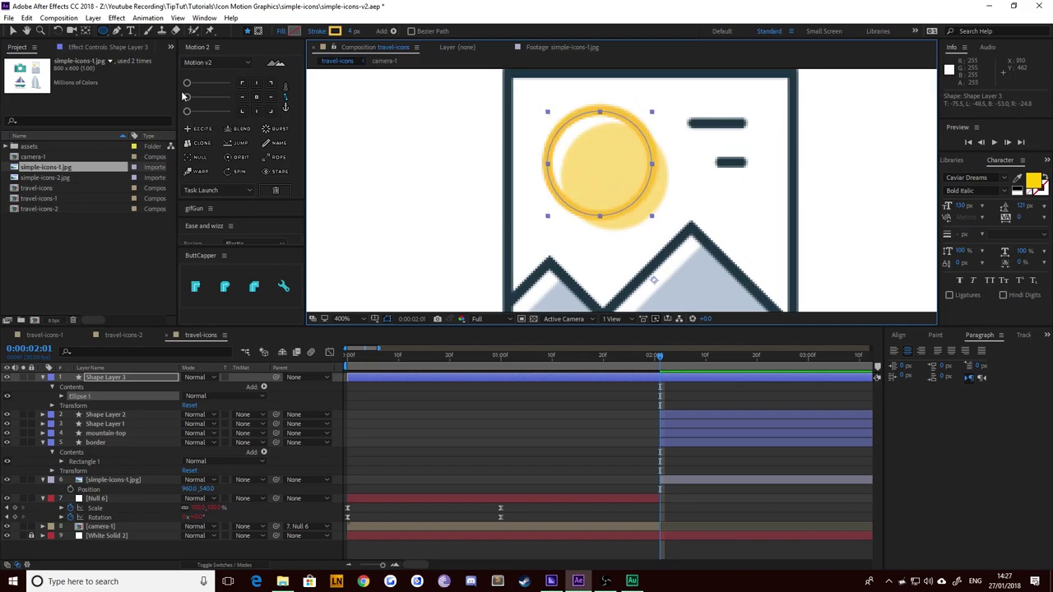
# Step: Trim the circle layer's start to 0:00:02:01 and rename the layer as sun-up
pyautogui.click(12, 31)
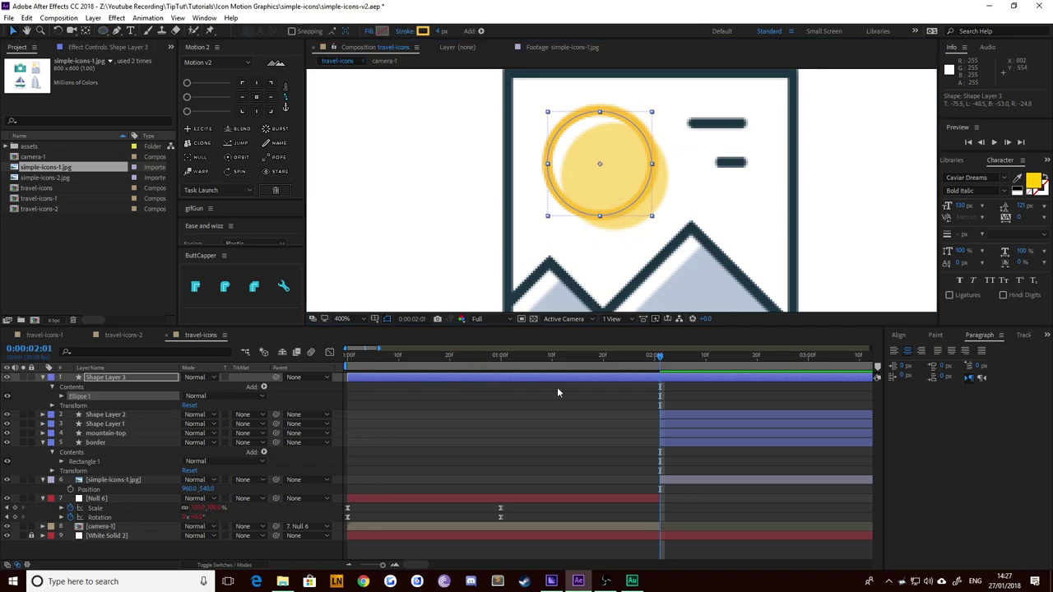
pyautogui.hotkey('alt', '[')
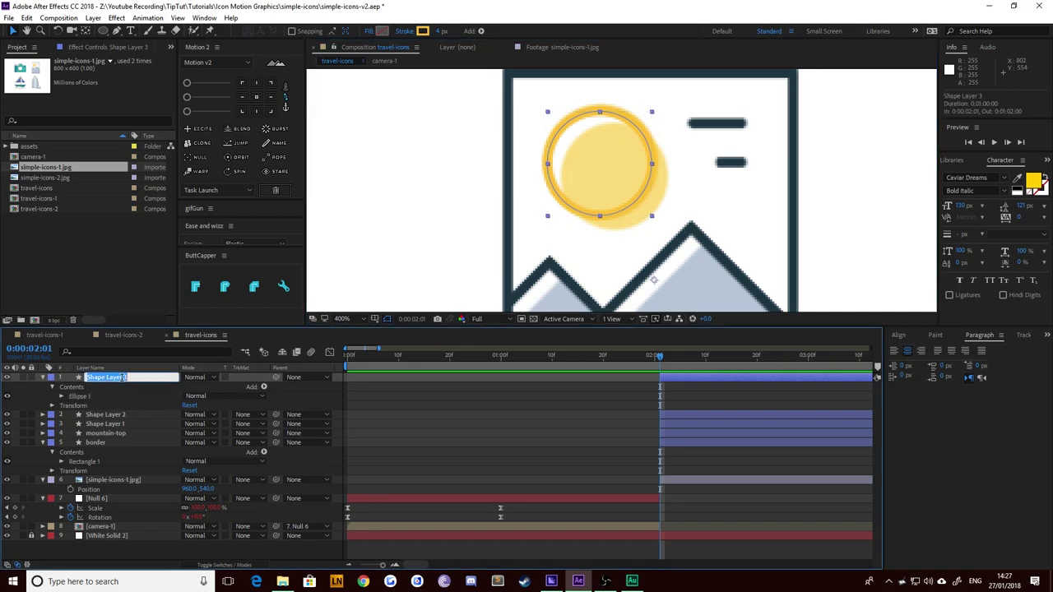
pyautogui.write('sun-up')
pyautogui.press('Return')
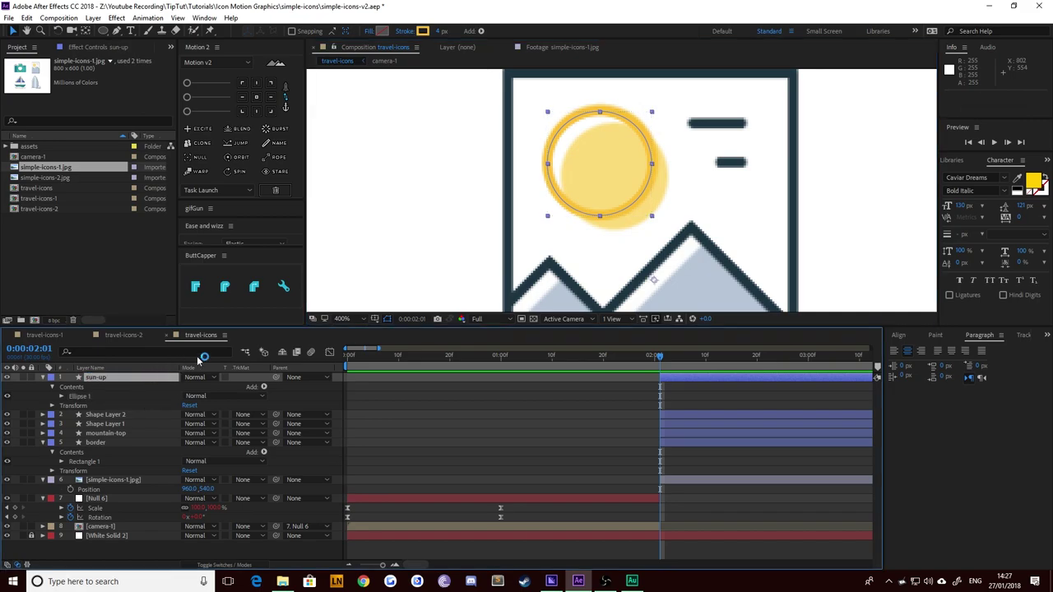
# Step: Duplicate the sun-up layer and fill the copy with the pale yellow sampled from the reference sun
pyautogui.hotkey('ctrl', 'd')
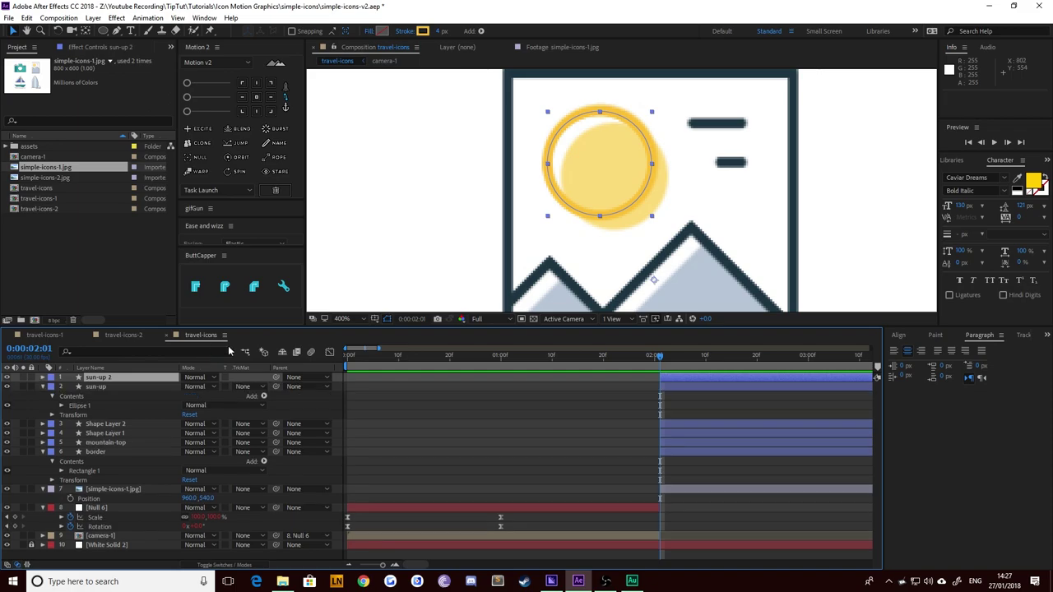
pyautogui.click(382, 32)
pyautogui.click(401, 161)
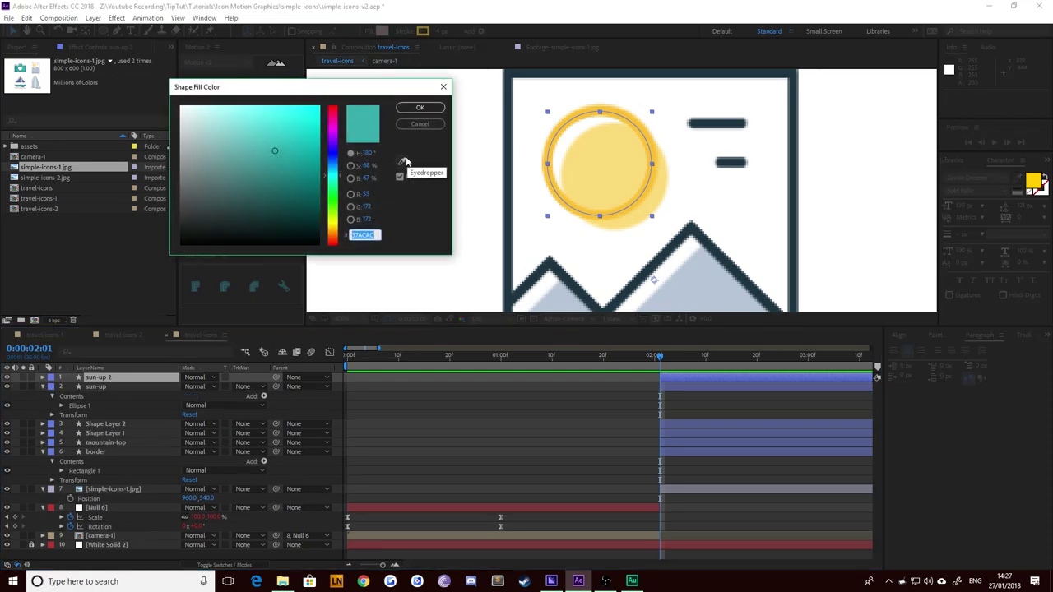
pyautogui.click(663, 190)
pyautogui.click(443, 87)
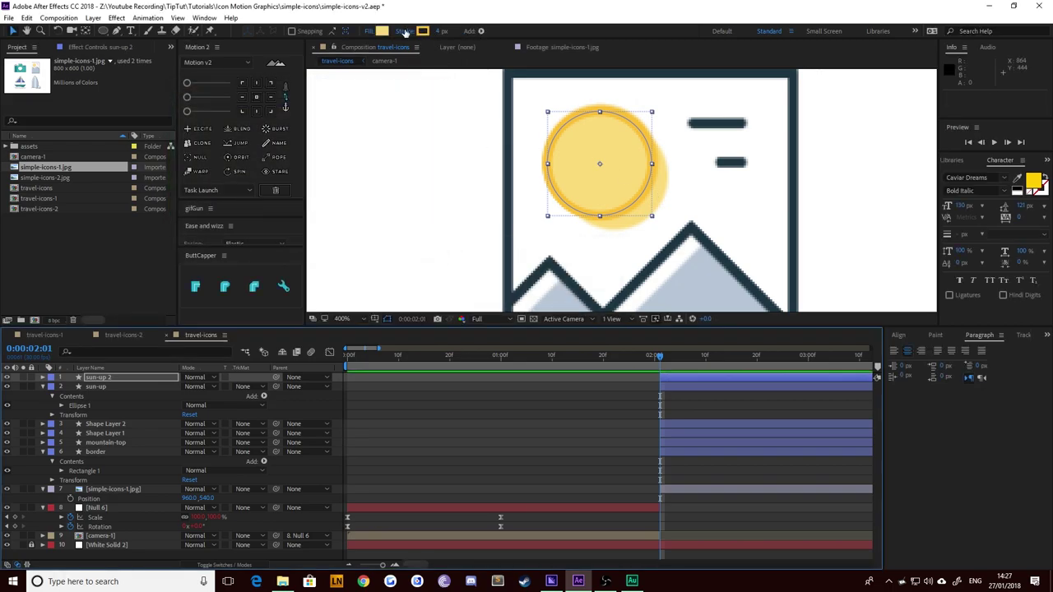
# Step: Set the duplicate sun's stroke to none and collapse its layer properties
pyautogui.keyDown('alt'); pyautogui.click(423, 32); pyautogui.keyUp('alt')
pyautogui.keyDown('alt'); pyautogui.click(423, 32); pyautogui.keyUp('alt')
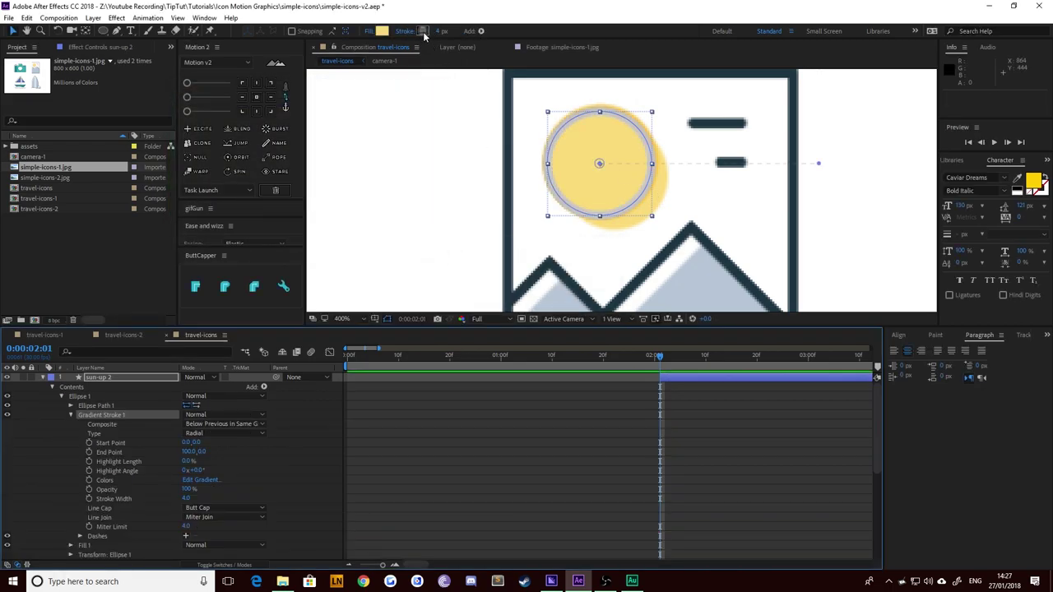
pyautogui.keyDown('alt'); pyautogui.click(423, 32); pyautogui.keyUp('alt')
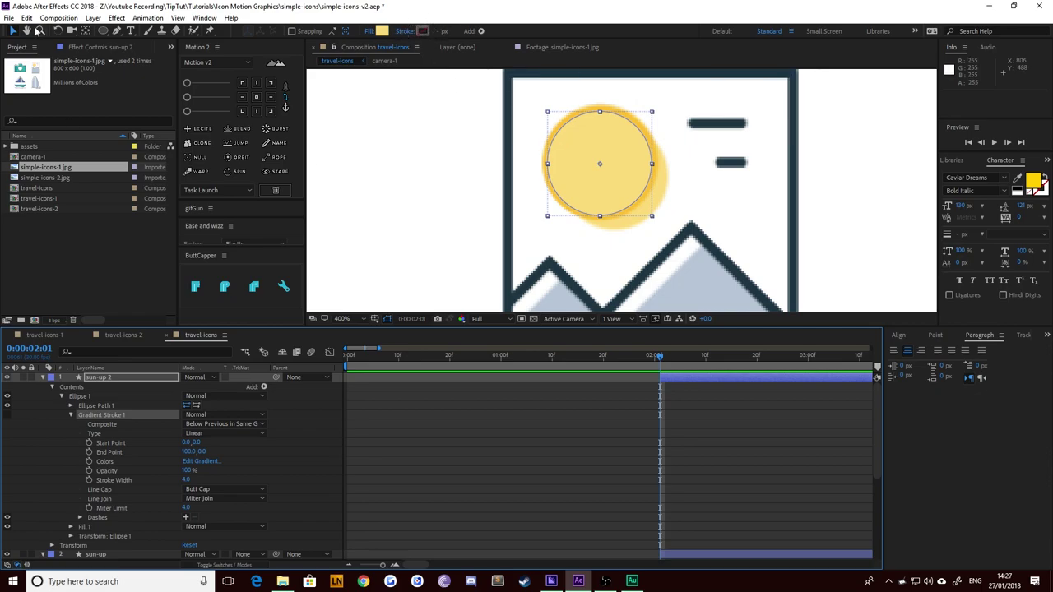
pyautogui.click(14, 31)
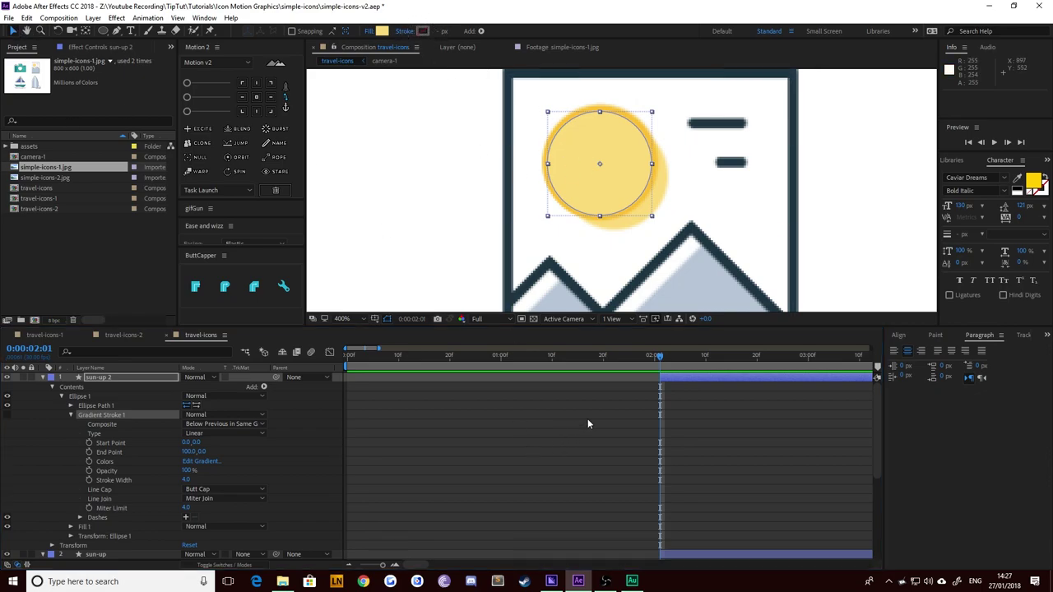
pyautogui.press('u')
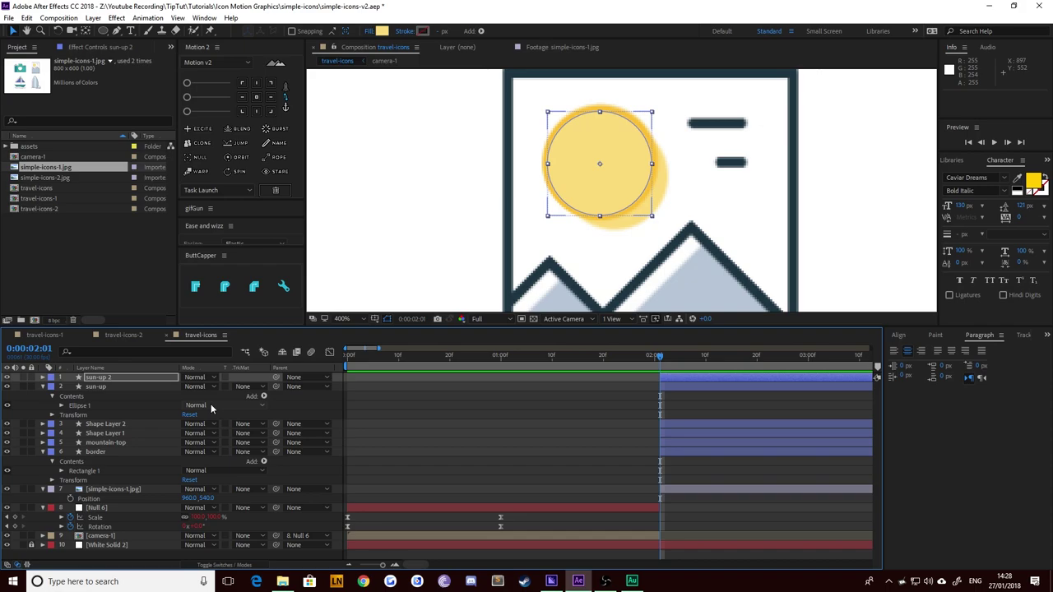
# Step: Place the filled sun copy beneath the sun-up layer and nudge it right and down to match the reference's offset fill
pyautogui.hotkey('ctrl', '[')
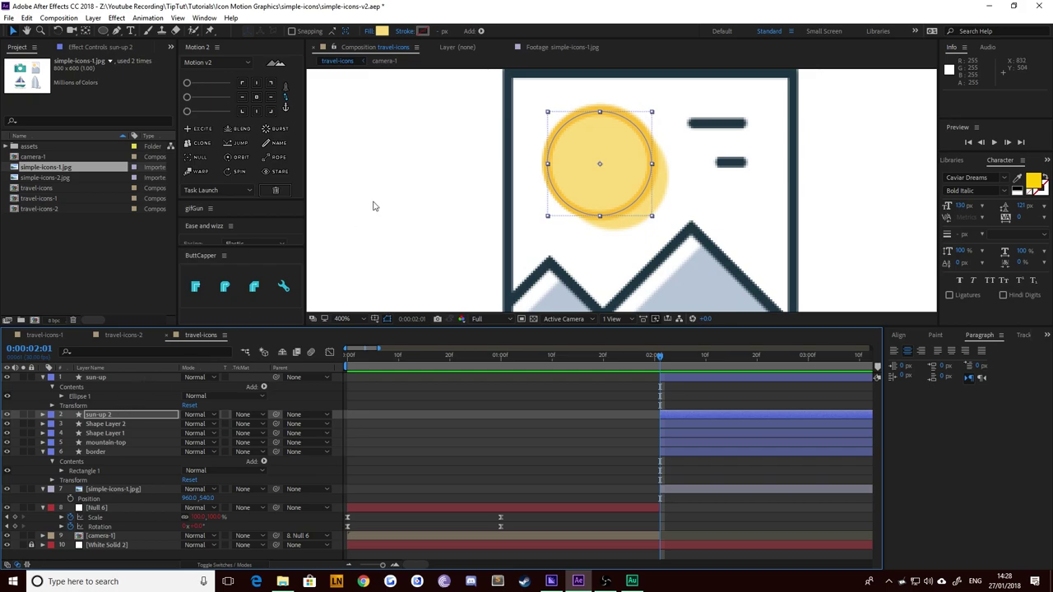
pyautogui.press('Right')
pyautogui.press('Right')
pyautogui.press('Right')
pyautogui.press('Right')
pyautogui.press('Right')
pyautogui.press('Down')
pyautogui.press('Down')
pyautogui.press('Down')
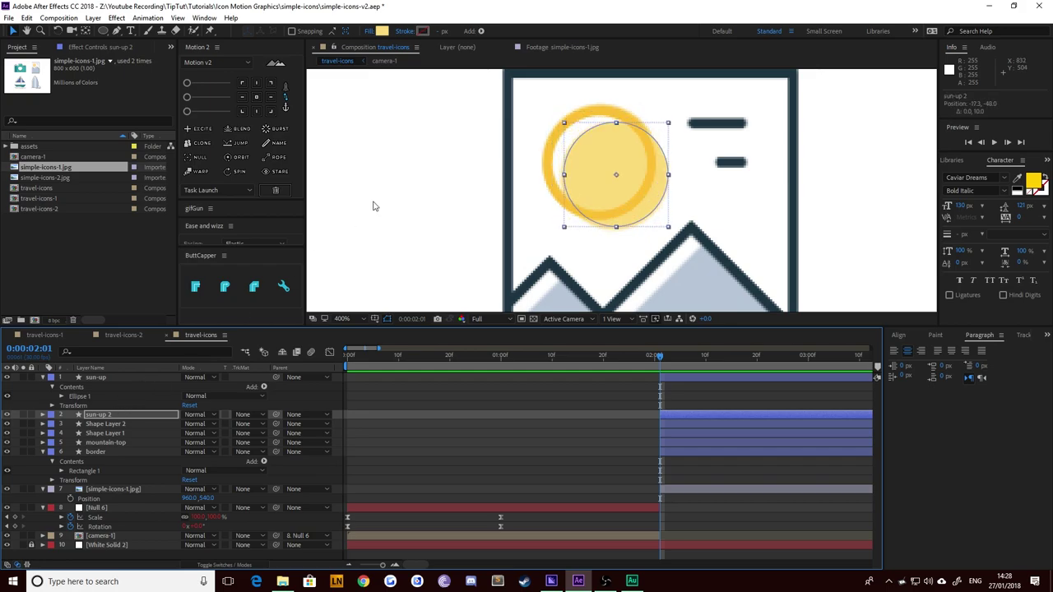
# Step: Fine-tune the filled sun copy's position slightly down and left to match the reference, and deselect it
pyautogui.press('Down')
pyautogui.press('Down')
pyautogui.press('Down')
pyautogui.press('Left')
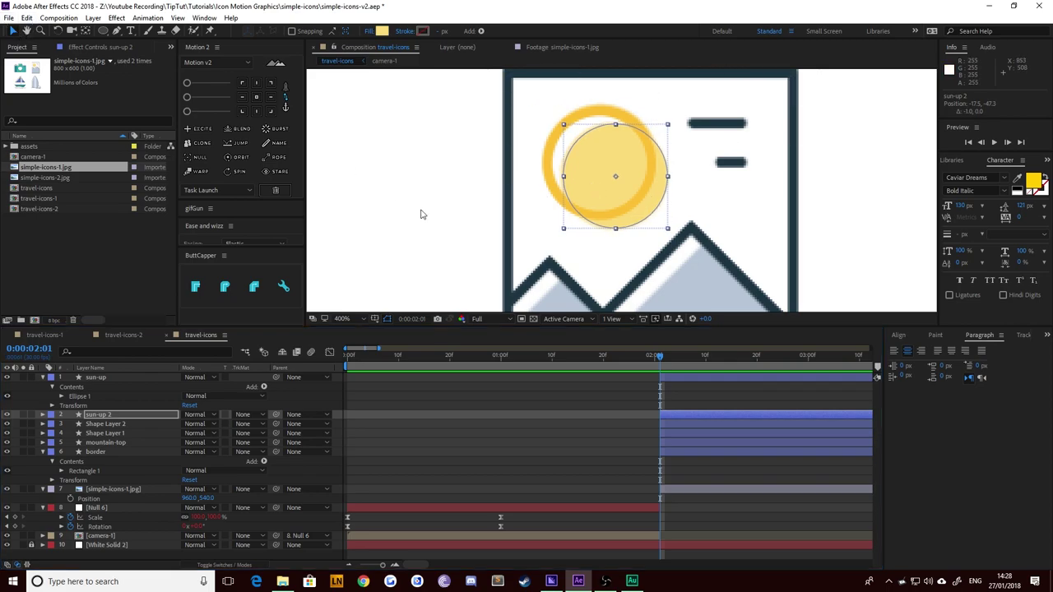
pyautogui.click(470, 228)
# Step: Collapse the sun-up layer and set the Pen tool's fill to the pale blue sampled from the reference mountains
pyautogui.scroll(-5, 541, 277)
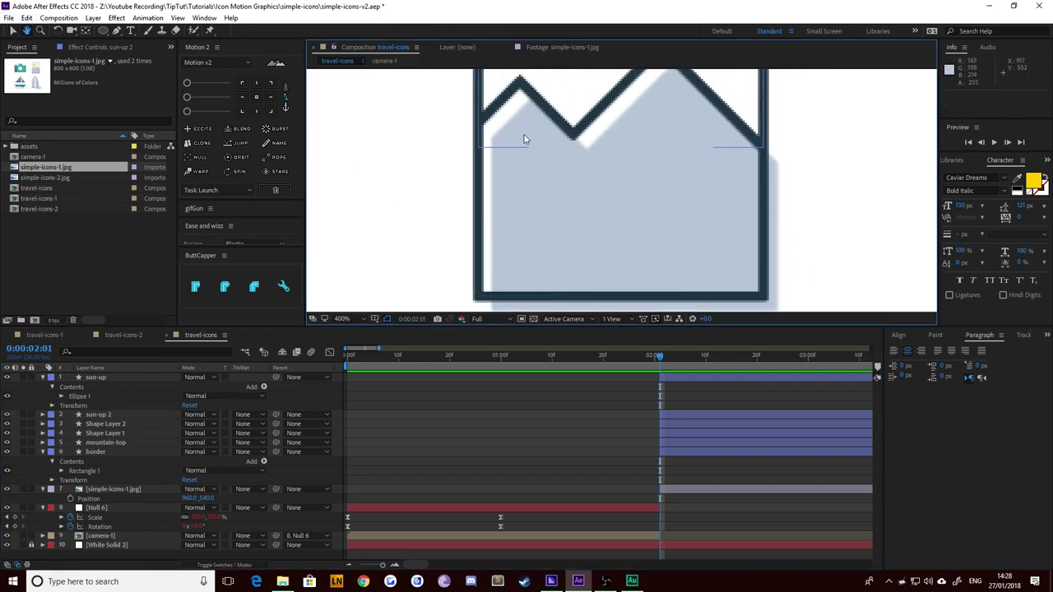
pyautogui.scroll(-3, 534, 252)
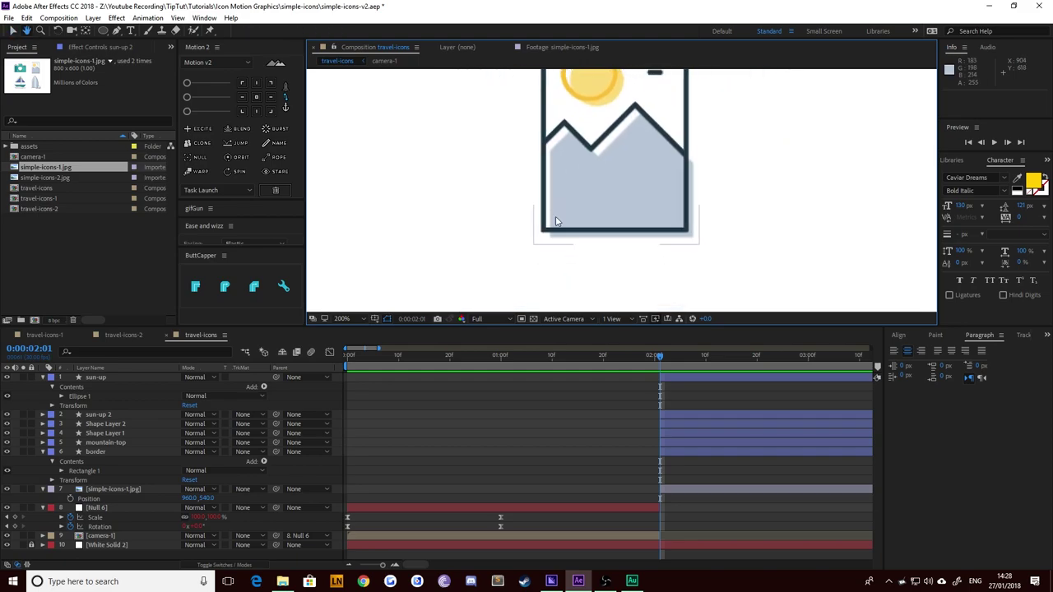
pyautogui.click(116, 30)
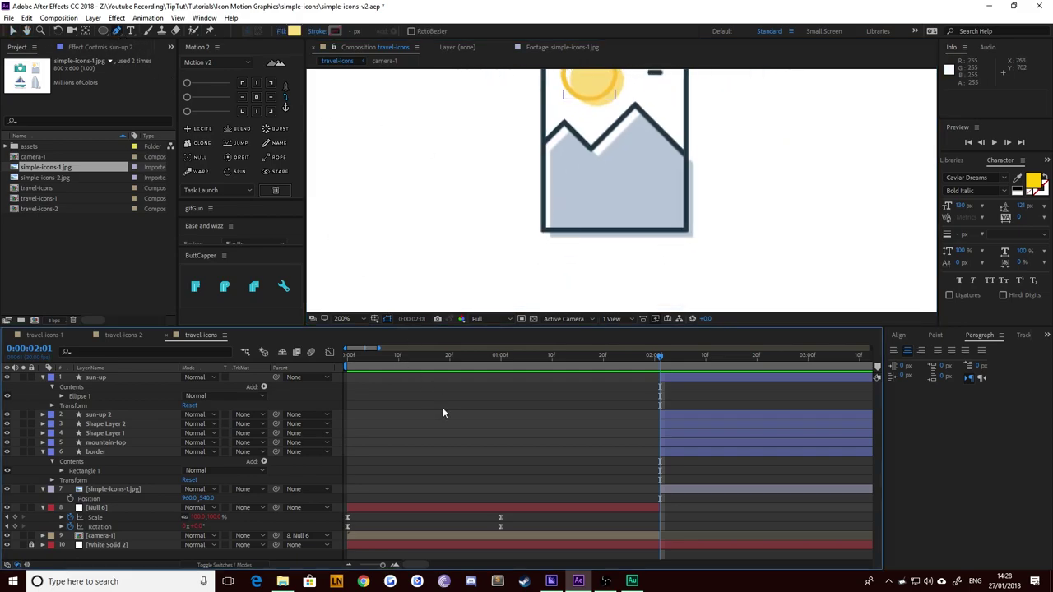
pyautogui.click(103, 378)
pyautogui.press('u')
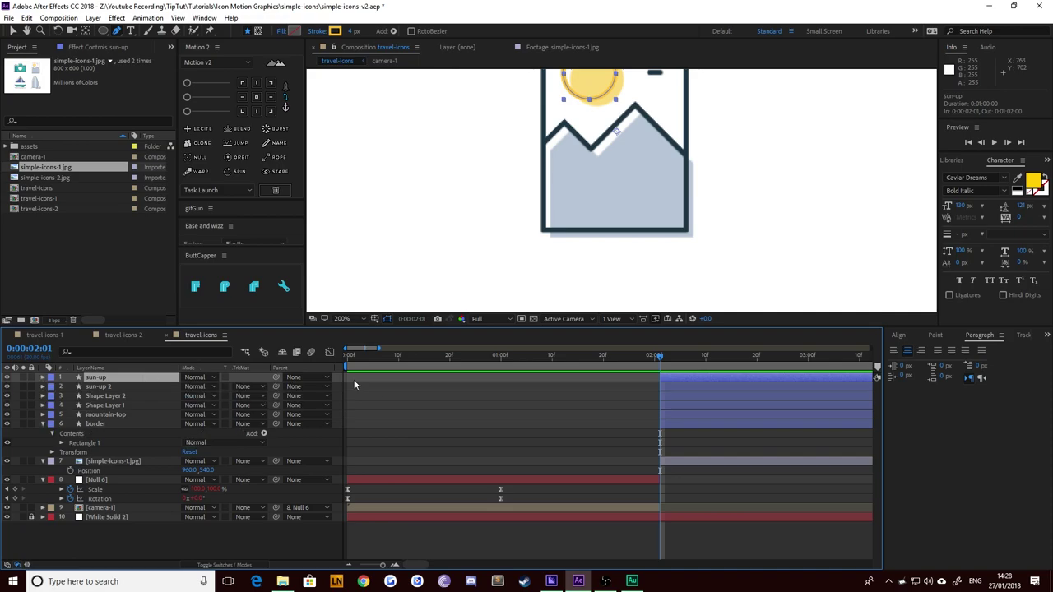
pyautogui.click(354, 384)
pyautogui.click(294, 31)
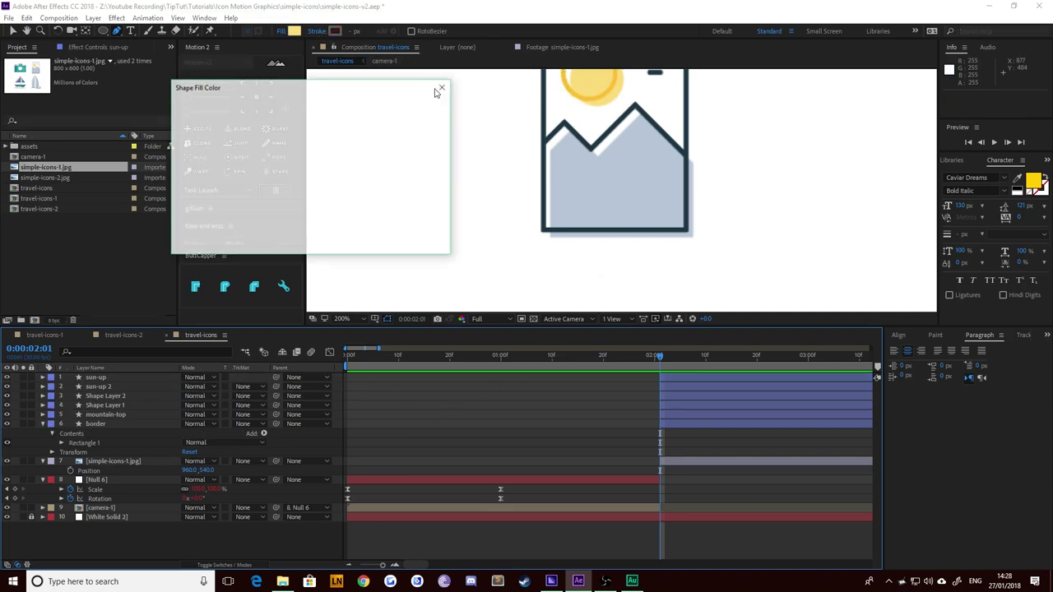
pyautogui.click(402, 162)
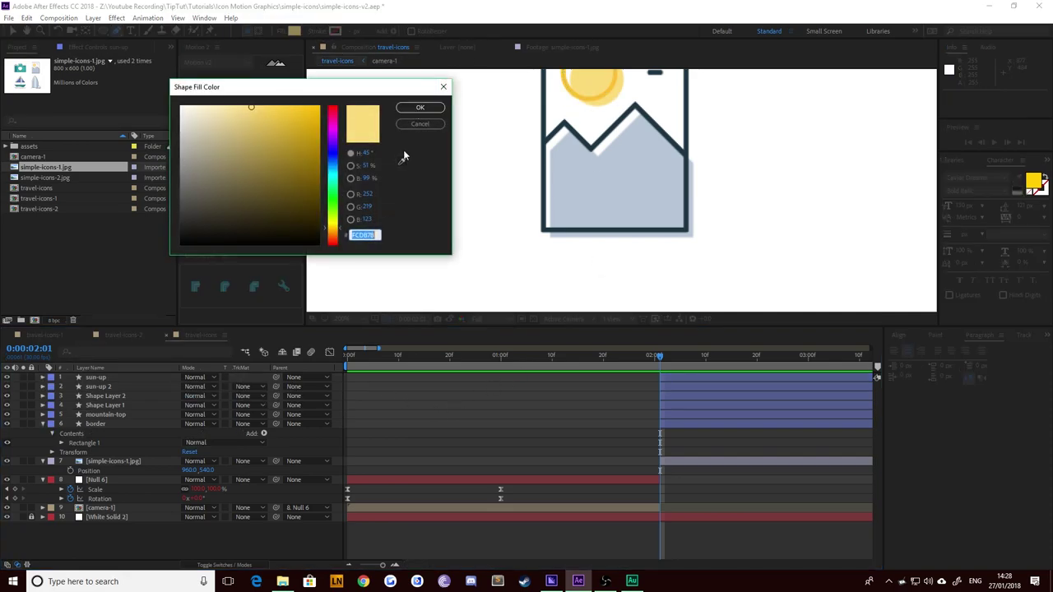
pyautogui.click(573, 162)
pyautogui.click(420, 107)
# Step: Draw a closed pen shape over the reference's pale blue fill, following both mountain peaks and the offset side and bottom edges
pyautogui.scroll(4, 494, 247)
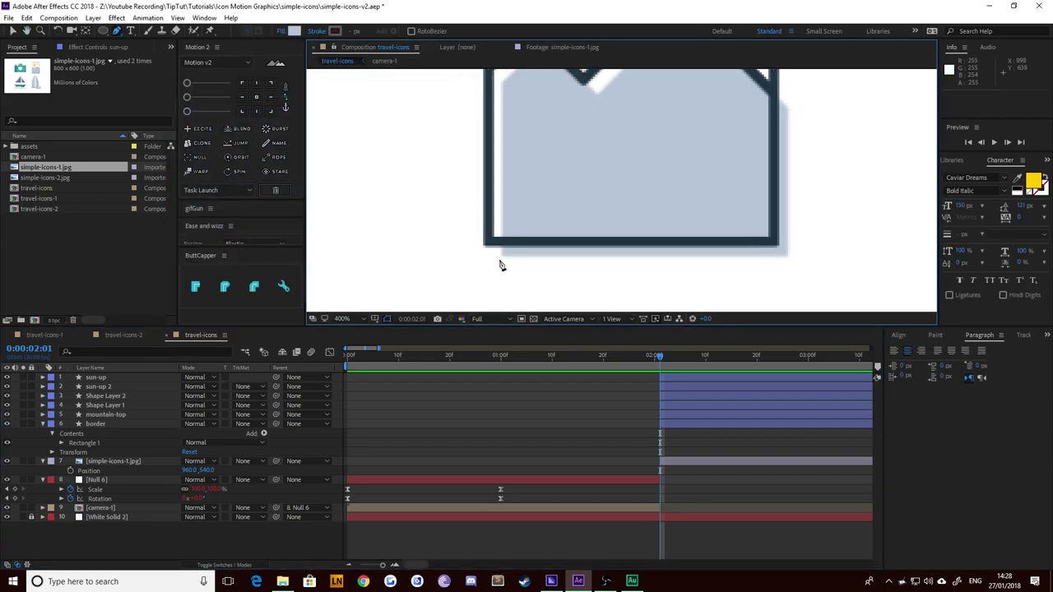
pyautogui.click(502, 260)
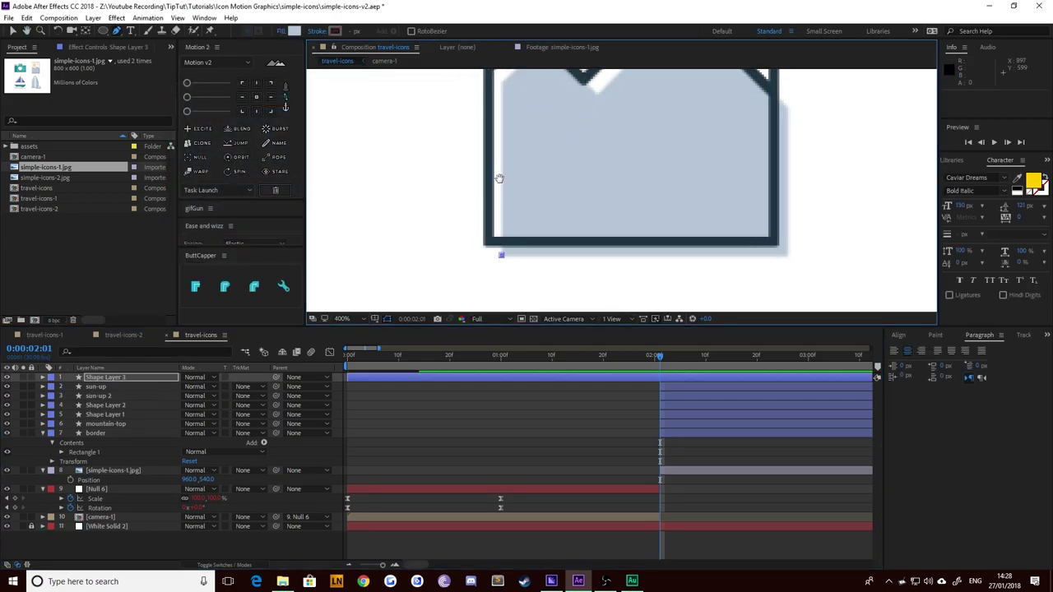
pyautogui.scroll(3, 500, 176)
pyautogui.click(501, 168)
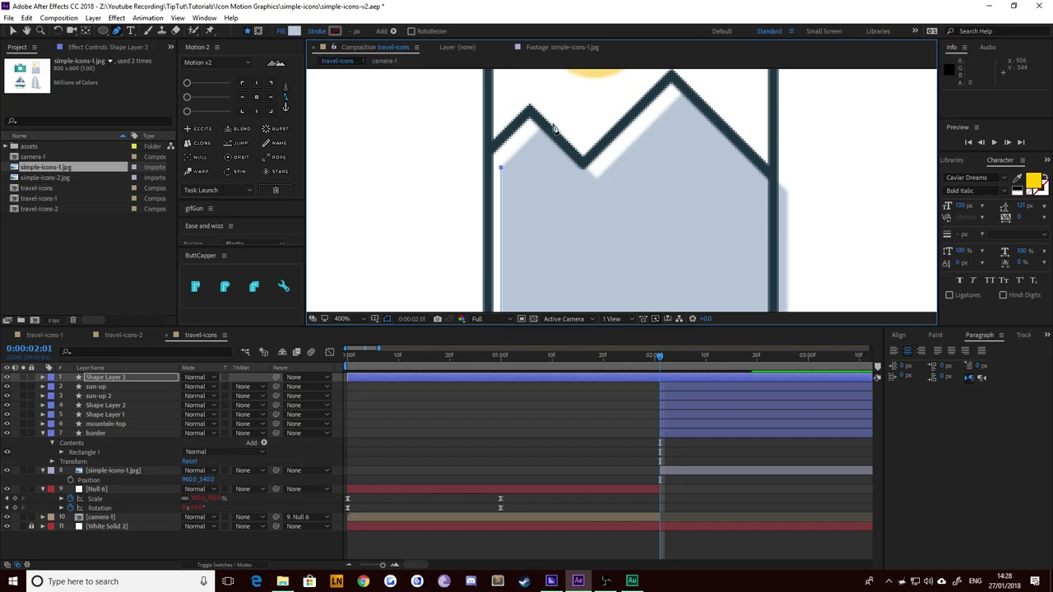
pyautogui.click(543, 126)
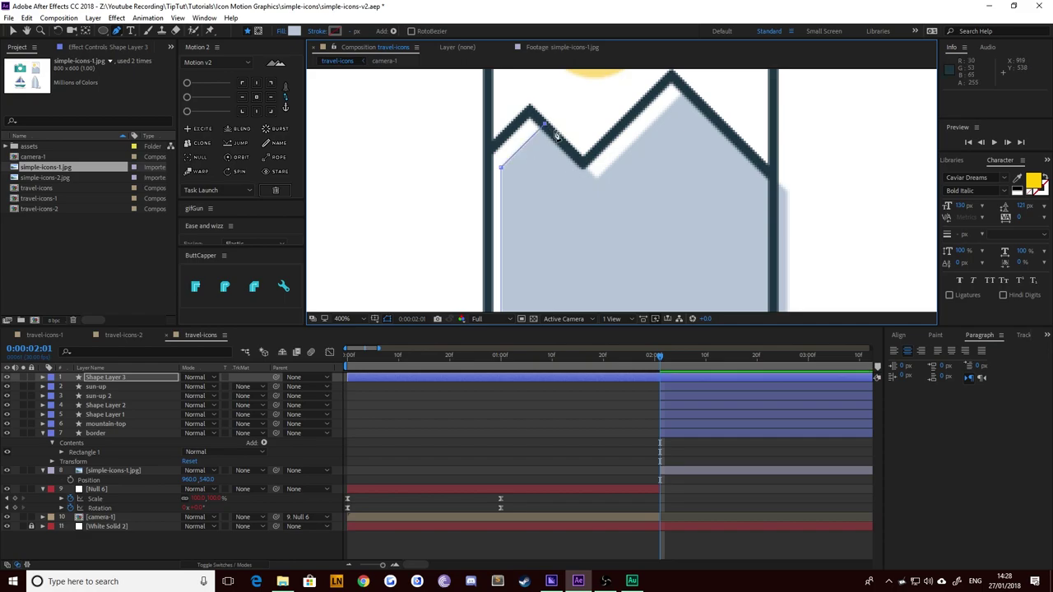
pyautogui.click(597, 175)
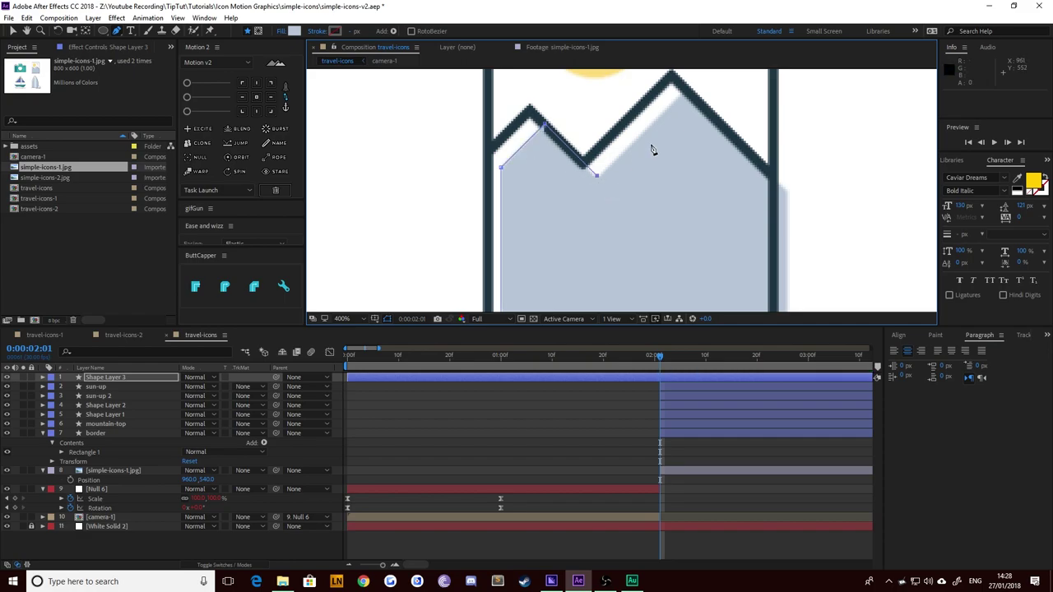
pyautogui.click(686, 87)
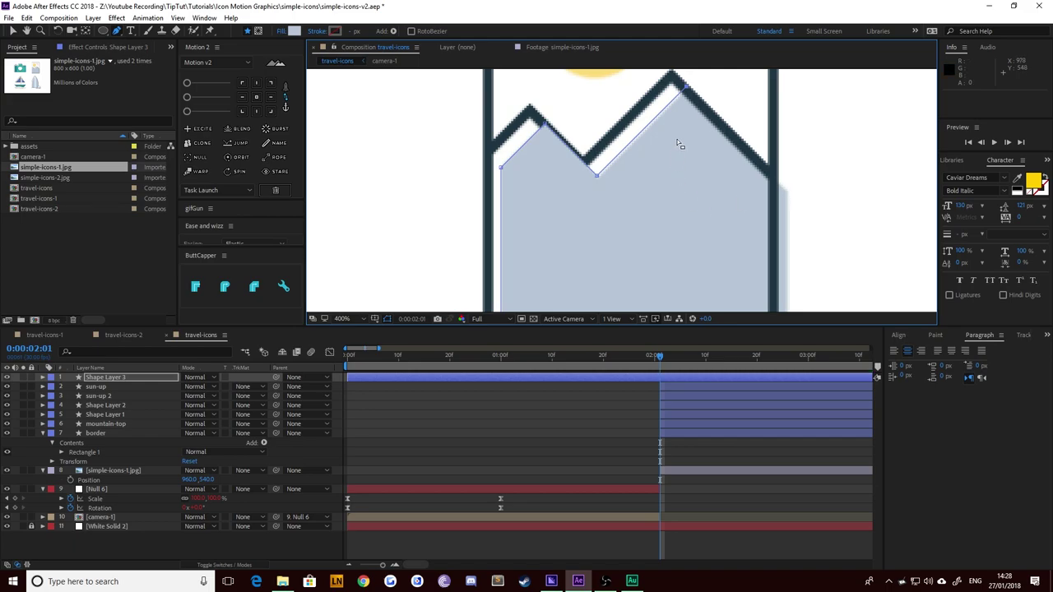
pyautogui.hotkey('ctrl', 'z')
pyautogui.click(685, 92)
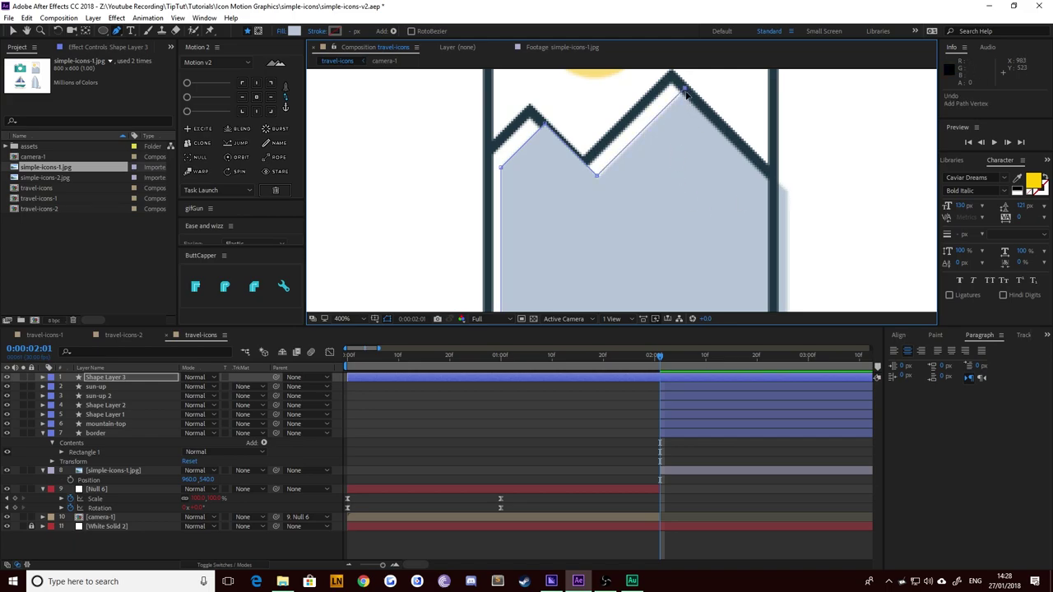
pyautogui.click(788, 190)
pyautogui.scroll(-5, 759, 267)
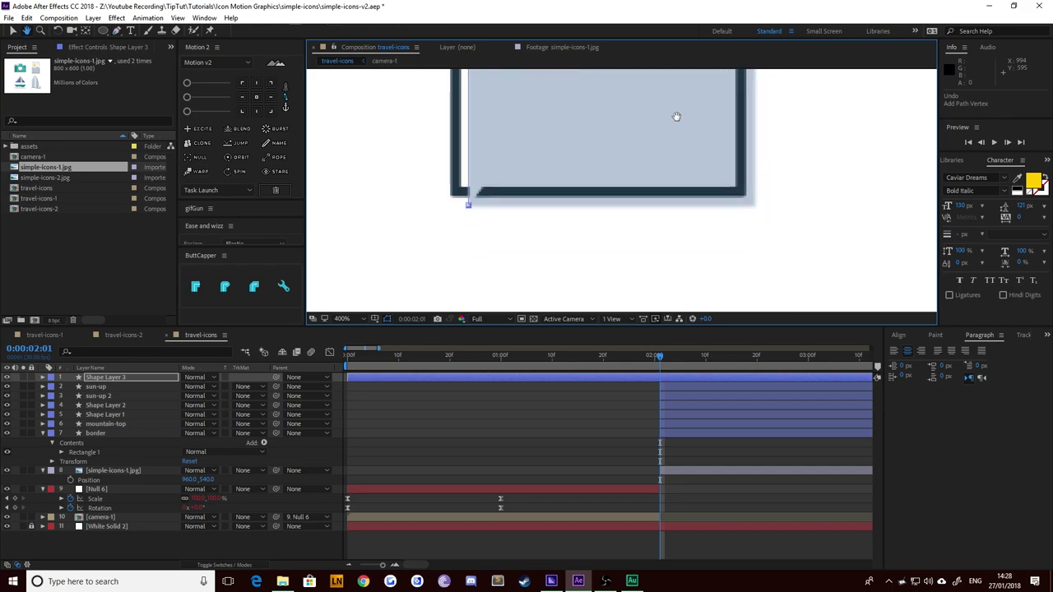
pyautogui.click(755, 204)
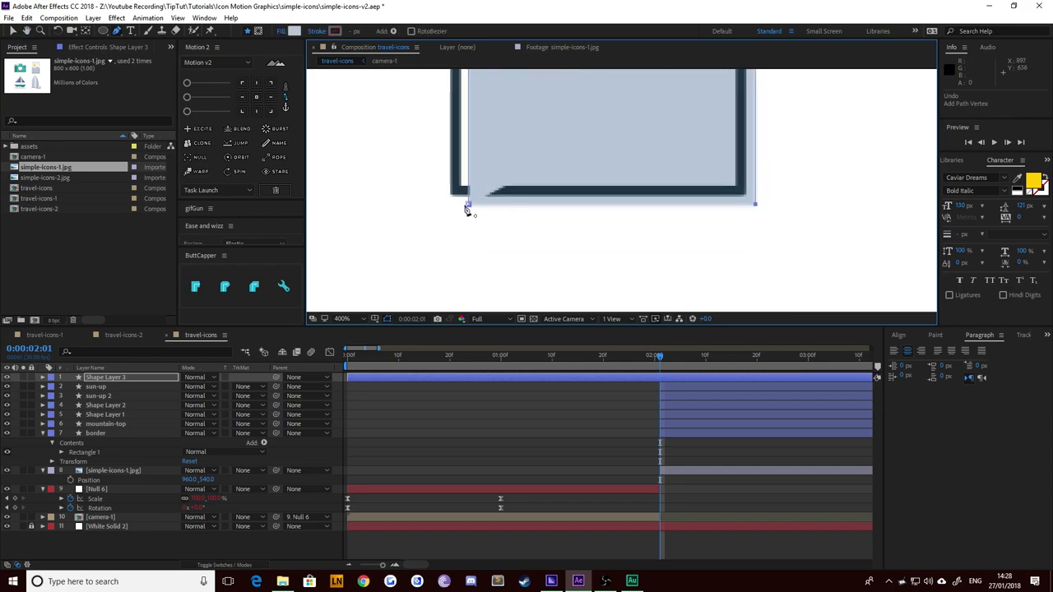
pyautogui.click(469, 204)
# Step: Move the pale blue mountain shape layer beneath the border layer and trim its start to 0:00:02:01
pyautogui.click(12, 30)
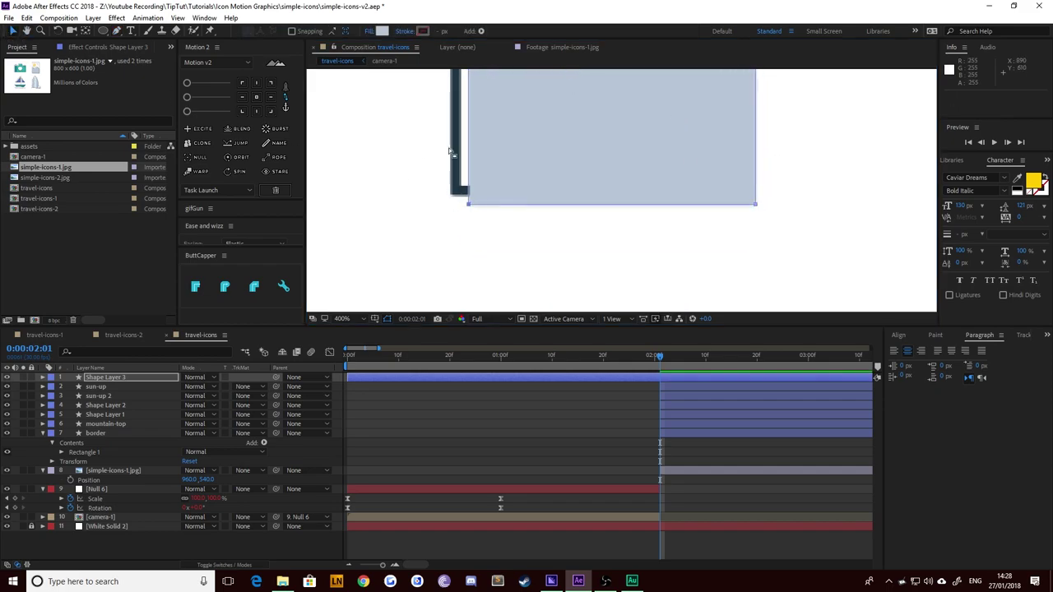
pyautogui.hotkey('ctrl', '[')
pyautogui.hotkey('ctrl', '[')
pyautogui.hotkey('ctrl', '[')
pyautogui.hotkey('ctrl', '[')
pyautogui.hotkey('ctrl', '[')
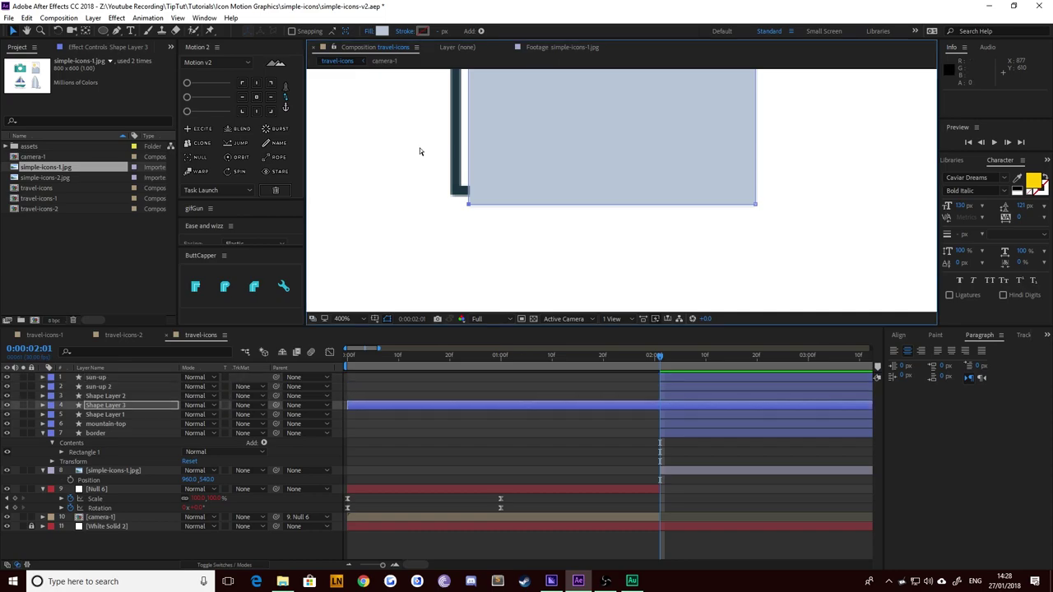
pyautogui.hotkey('ctrl', '[')
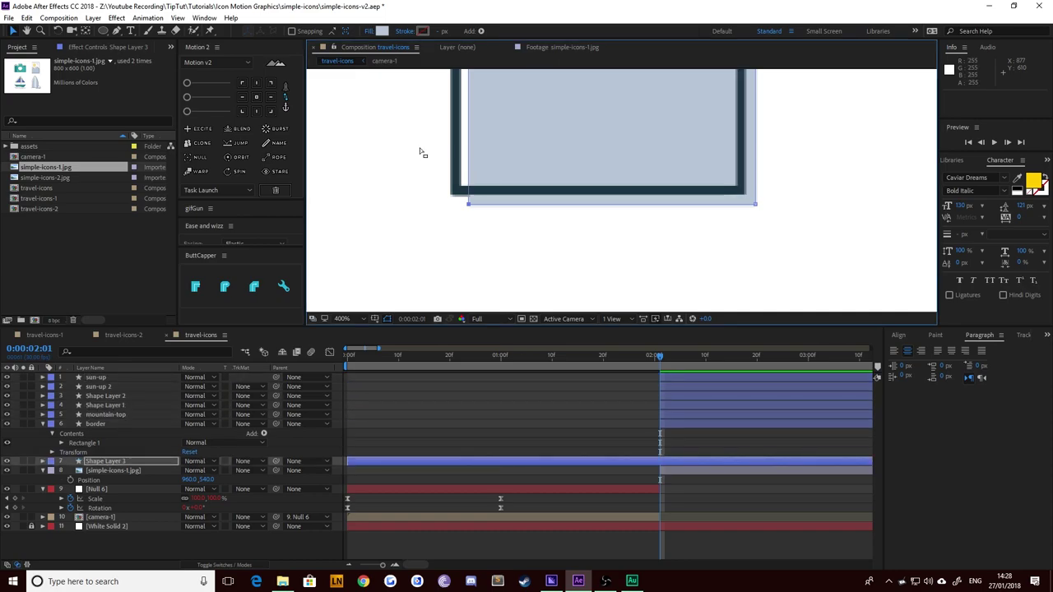
pyautogui.hotkey('alt', '[')
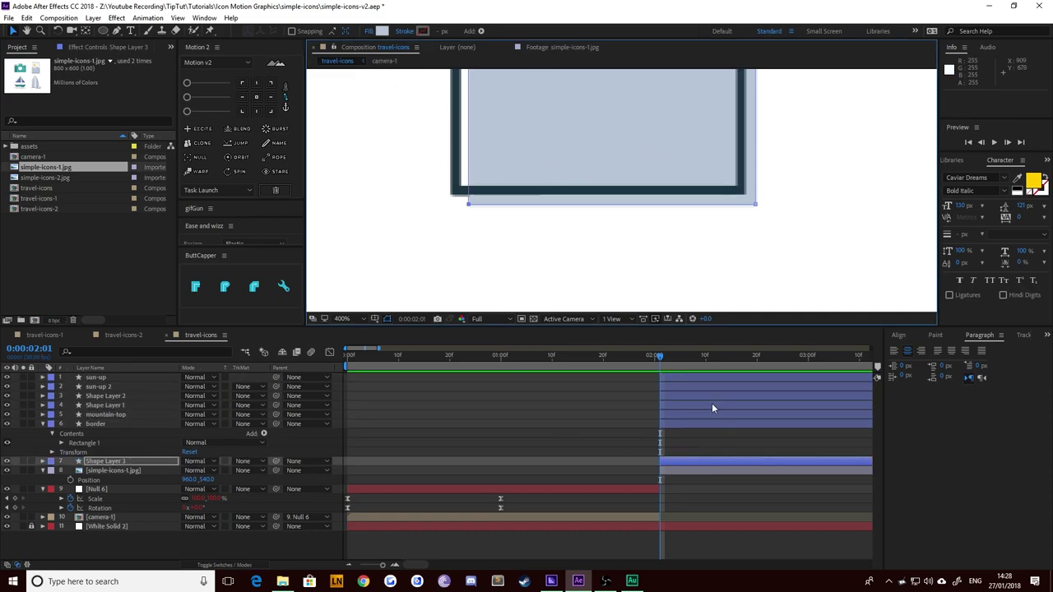
# Step: Collapse the border layer's properties and deselect it
pyautogui.click(103, 423)
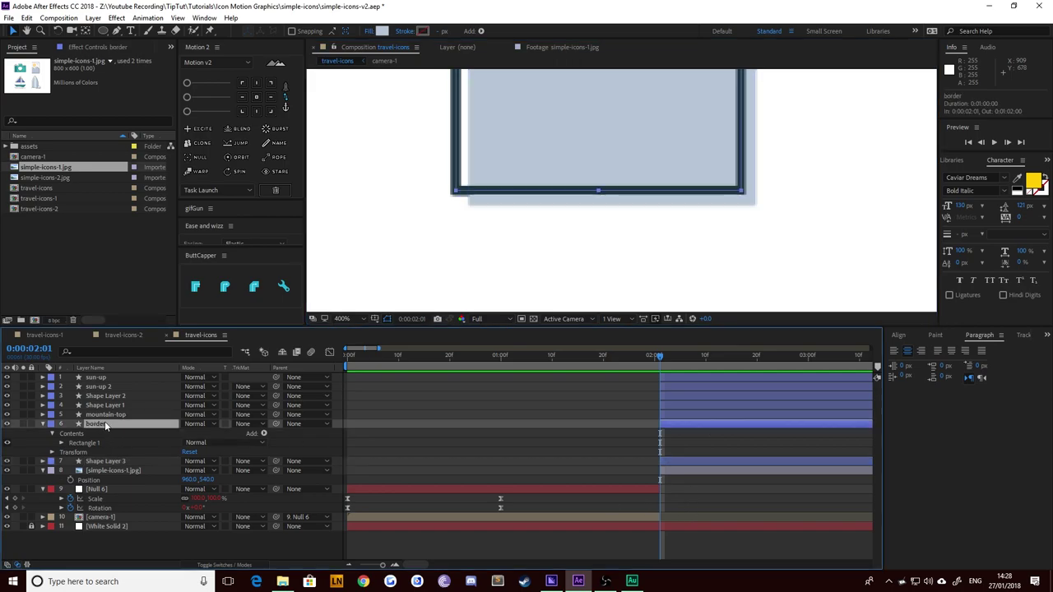
pyautogui.press('u')
pyautogui.click(341, 207)
# Step: Delete the simple-icons-1.jpg reference layer from the composition
pyautogui.scroll(-5, 447, 159)
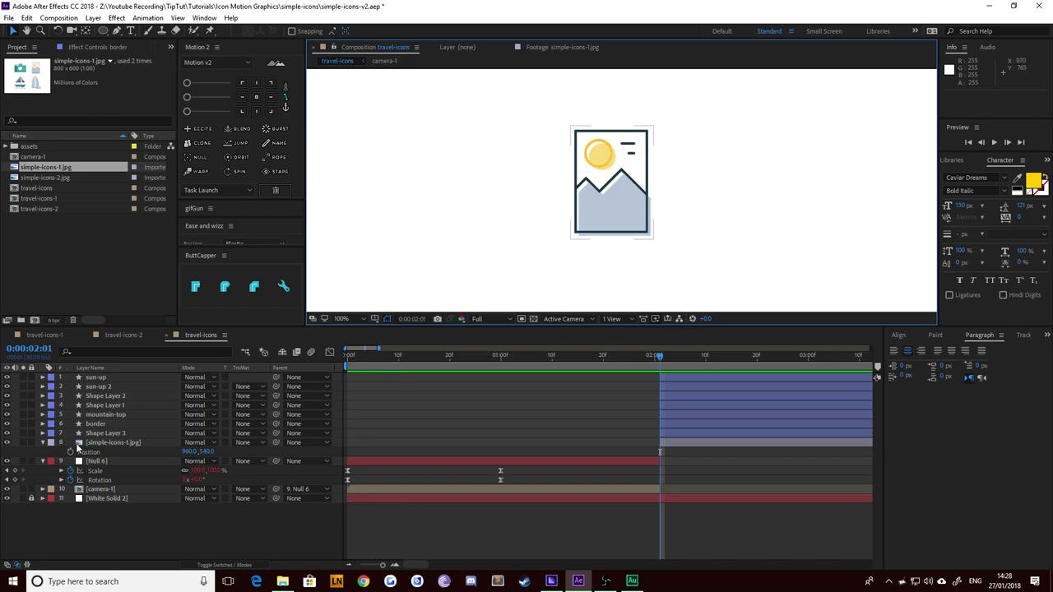
pyautogui.moveTo(6, 433)
pyautogui.mouseDown()
pyautogui.moveTo(4, 377)
pyautogui.moveTo(7, 433)
pyautogui.mouseUp()
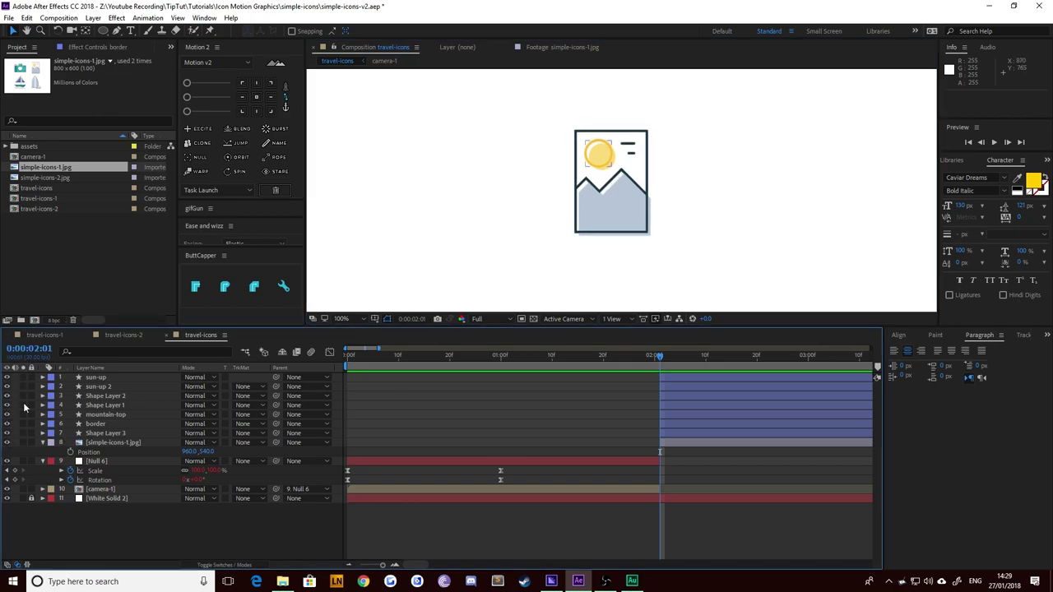
pyautogui.click(111, 442)
pyautogui.press('Delete')
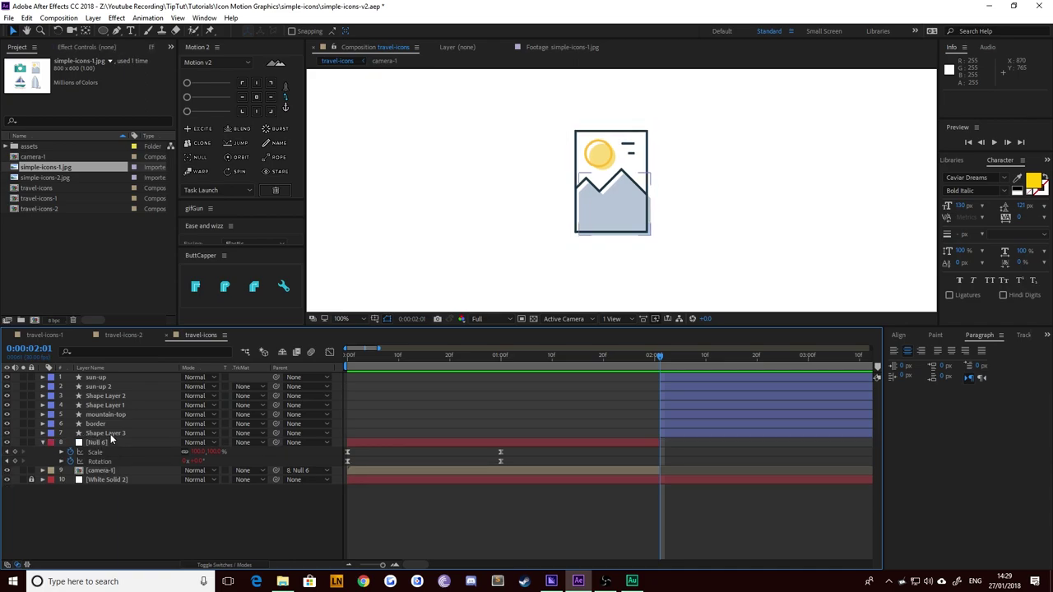
pyautogui.click(16, 32)
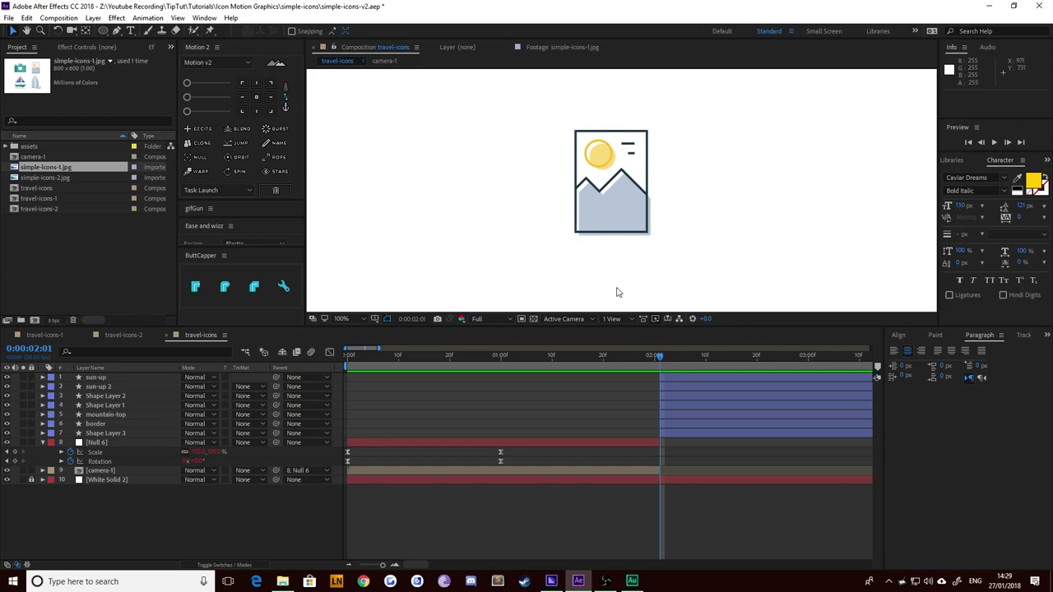
# Step: Rename the pale blue mountain shape layer as mountain-low
pyautogui.click(103, 434)
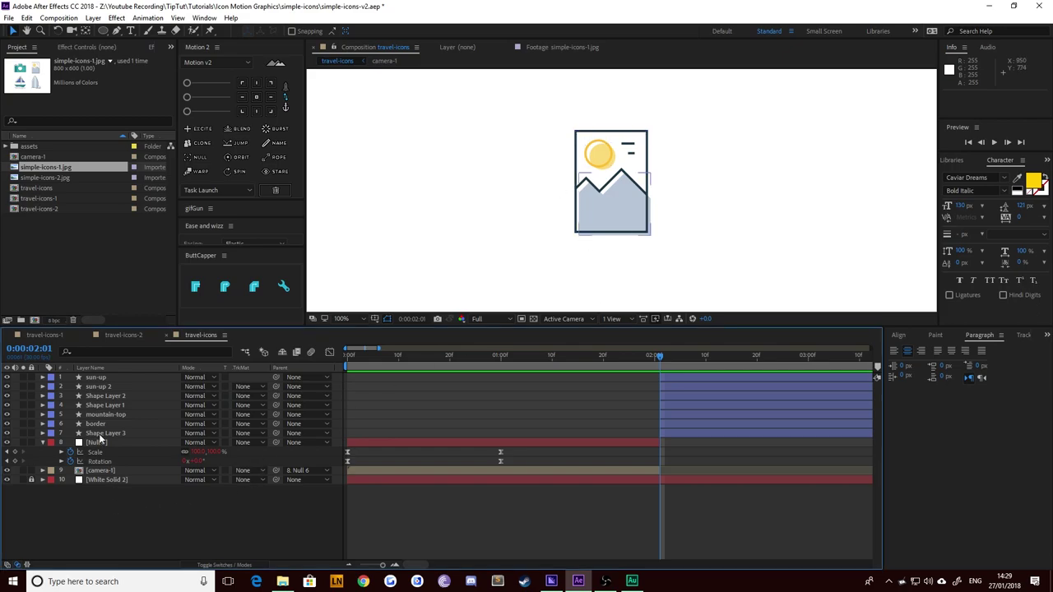
pyautogui.press('Return')
pyautogui.write('mounta')
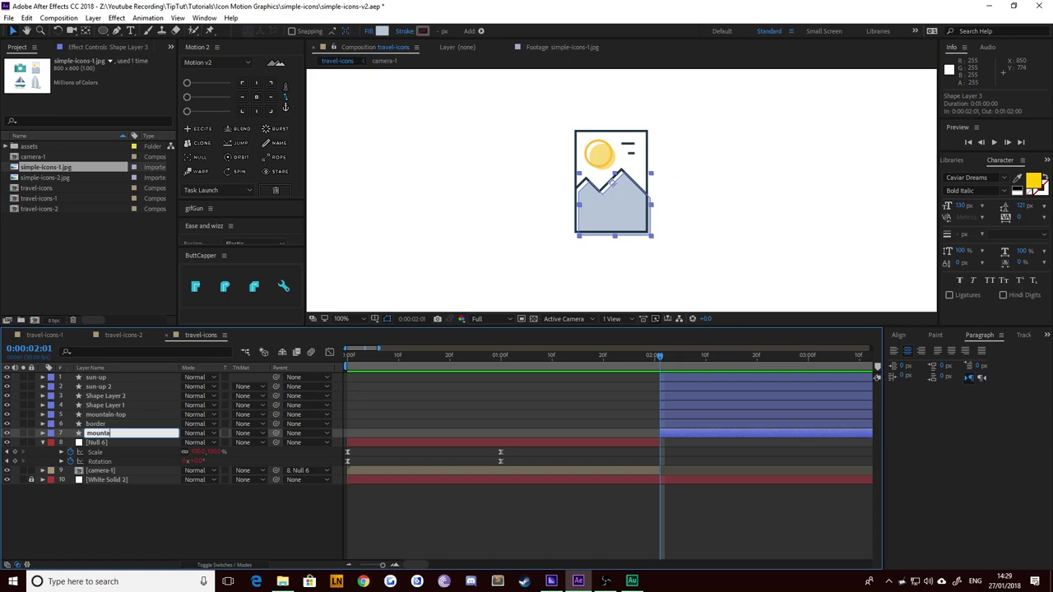
pyautogui.write('in-low')
pyautogui.press('Return')
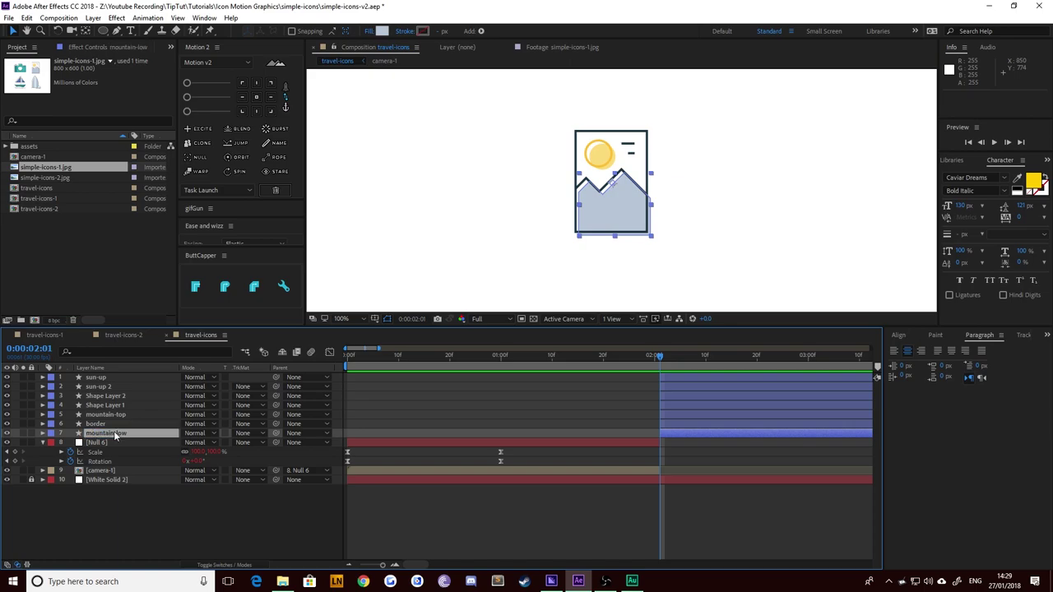
# Step: Move the border layer to the top of the layer stack and deselect it
pyautogui.click(103, 425)
pyautogui.hotkey('ctrl', ']')
pyautogui.hotkey('ctrl', ']')
pyautogui.hotkey('ctrl', ']')
pyautogui.hotkey('ctrl', ']')
pyautogui.hotkey('ctrl', ']')
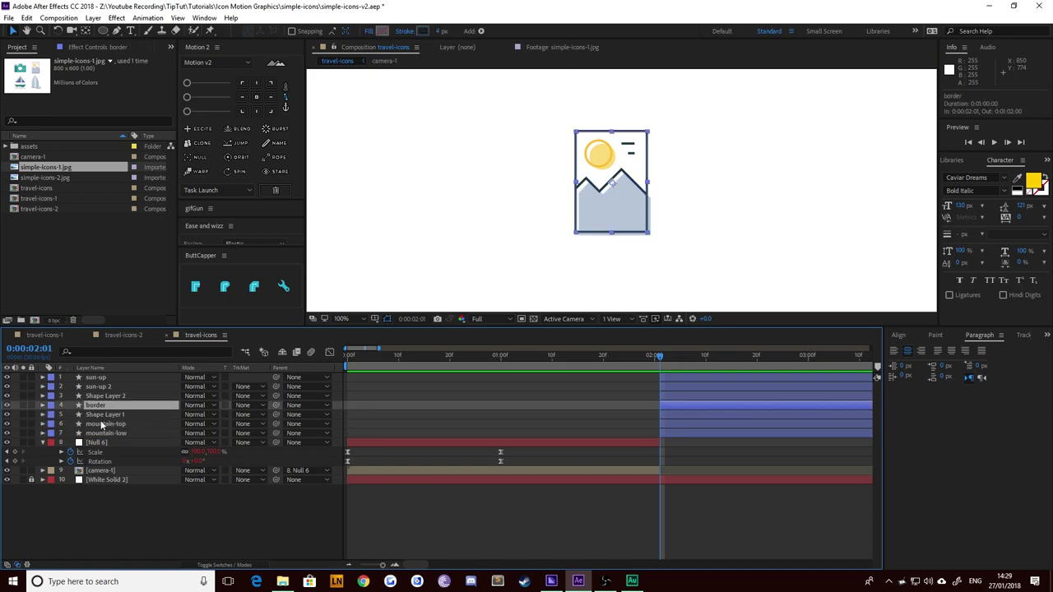
pyautogui.click(323, 533)
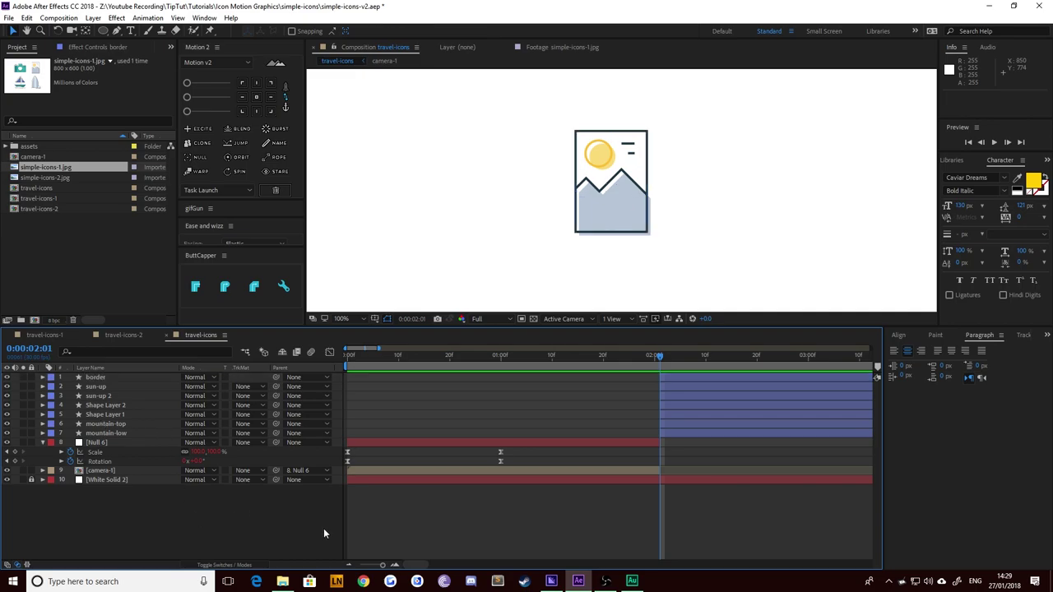
# Step: Select all seven picture icon layers from mountain-low to border and apply a ButtCapper stroke style to them
pyautogui.click(97, 433)
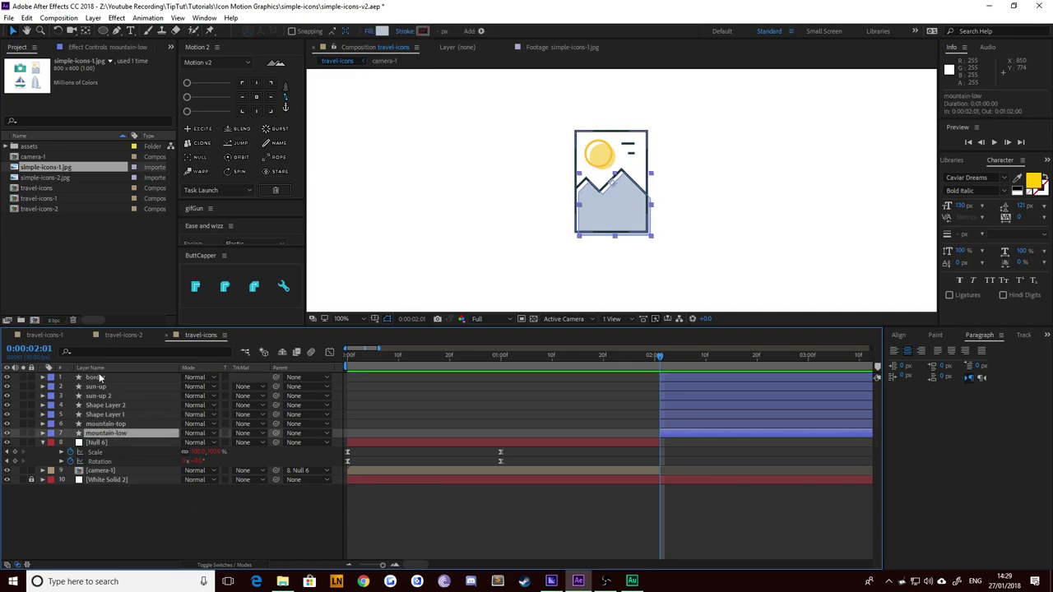
pyautogui.keyDown('shift'); pyautogui.click(95, 376); pyautogui.keyUp('shift')
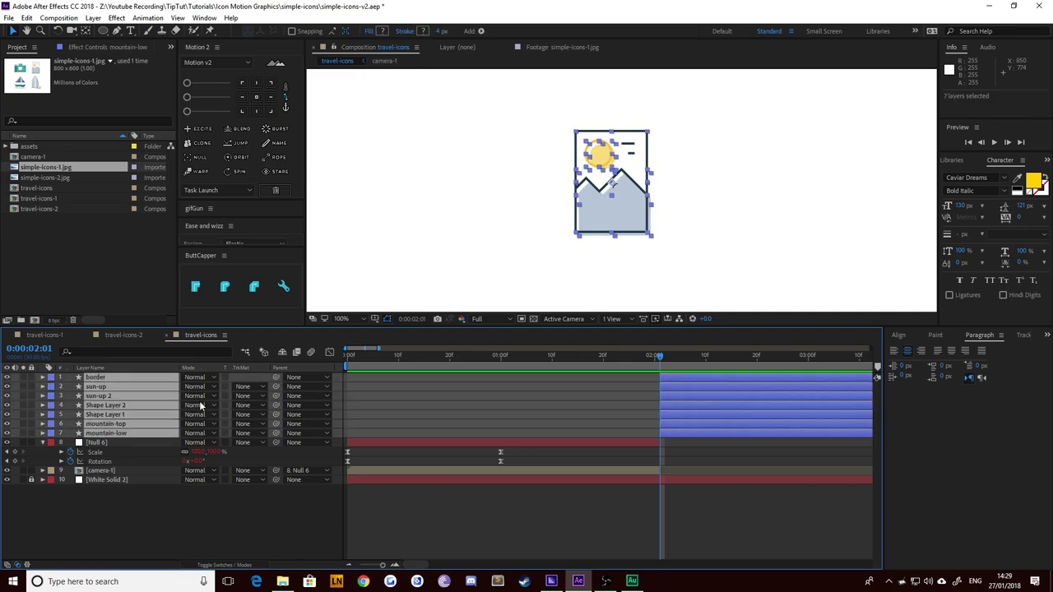
pyautogui.click(226, 287)
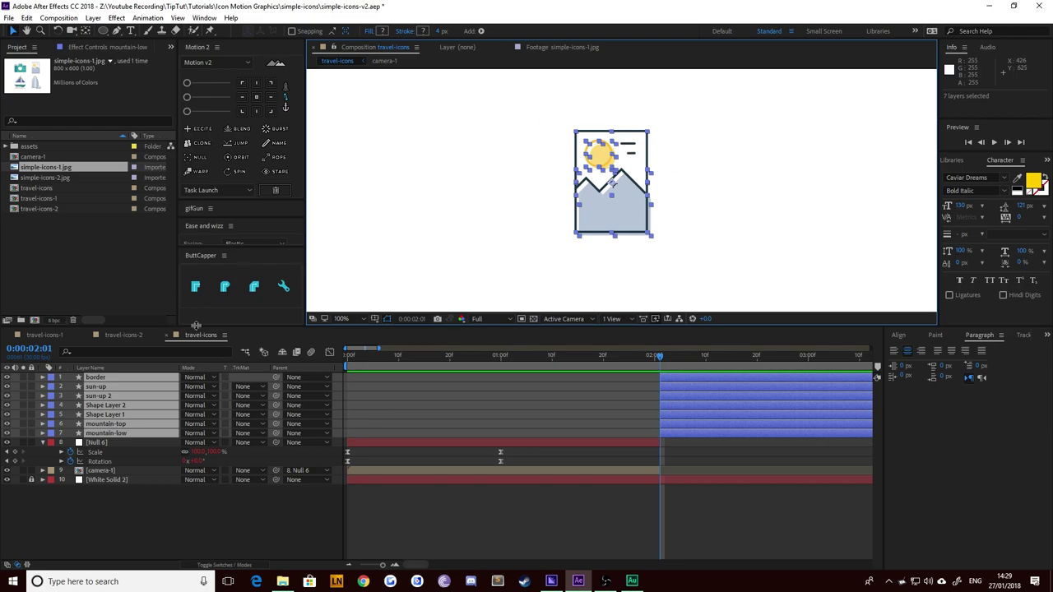
# Step: Examine the border layer's Stroke 1 properties, including its Line Cap options
pyautogui.click(42, 378)
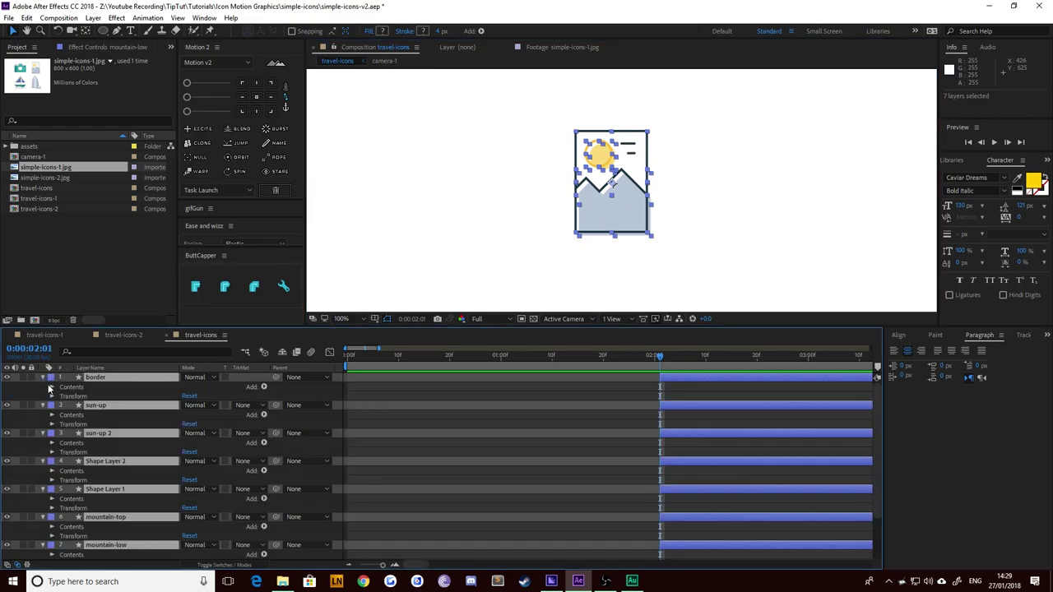
pyautogui.click(51, 386)
pyautogui.click(61, 396)
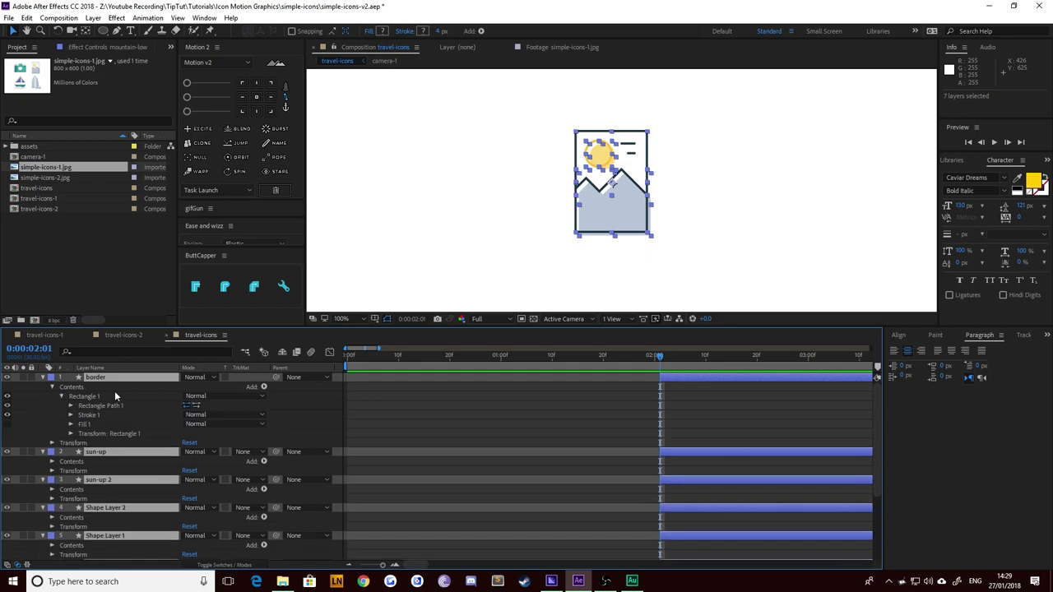
pyautogui.click(71, 414)
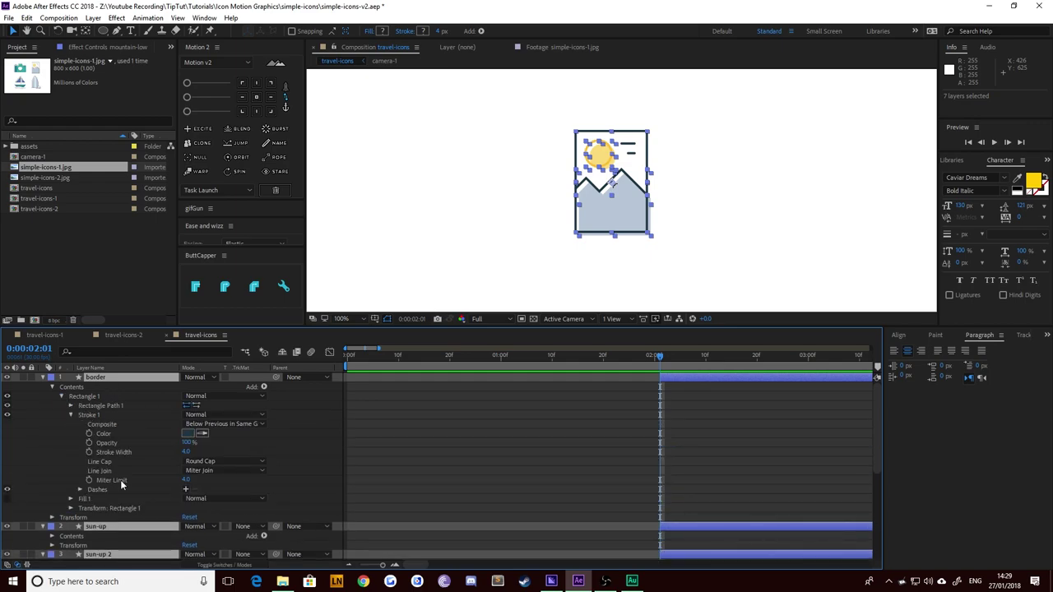
pyautogui.click(207, 462)
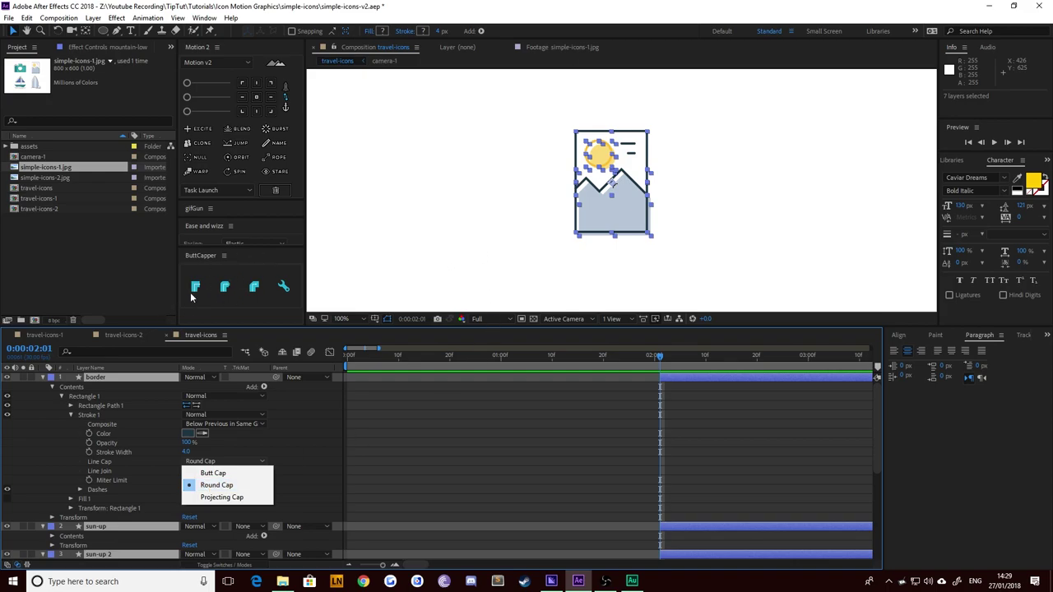
pyautogui.click(481, 220)
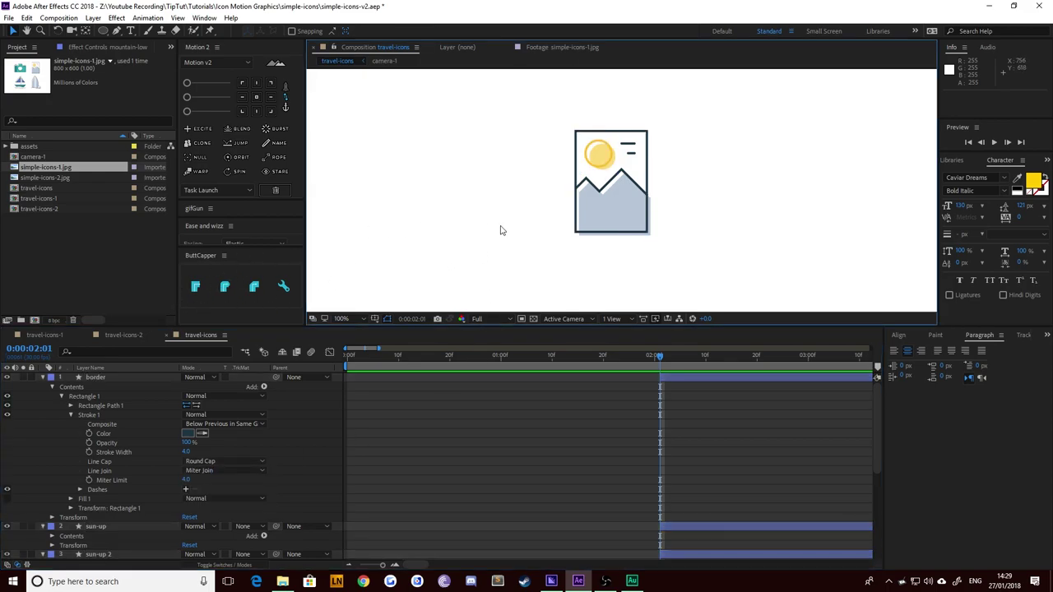
# Step: Select the seven picture icon layers from border to mountain-low and collapse their expanded properties
pyautogui.scroll(4, 500, 230)
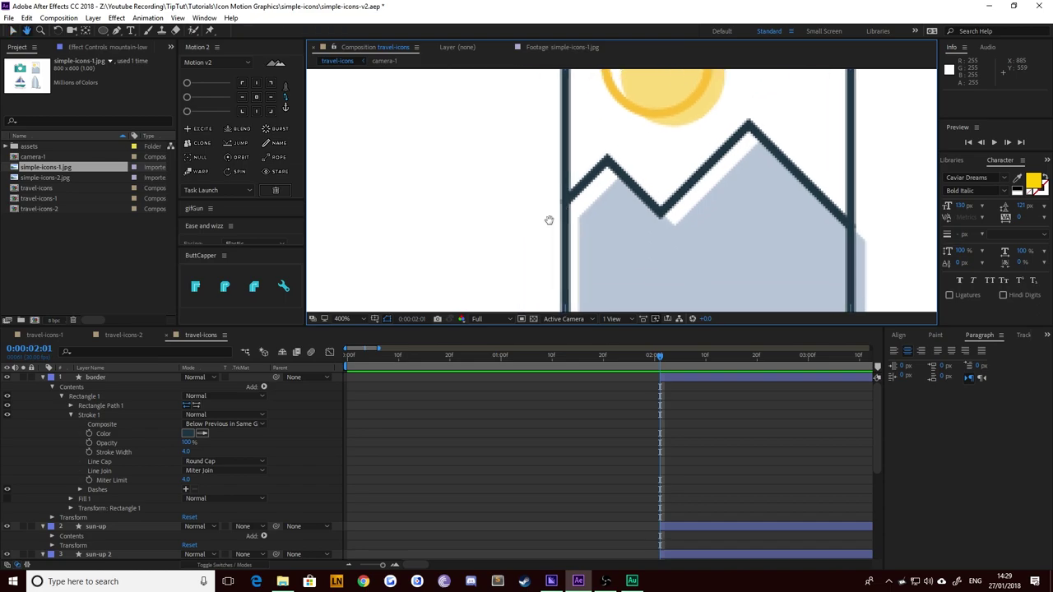
pyautogui.scroll(2, 549, 220)
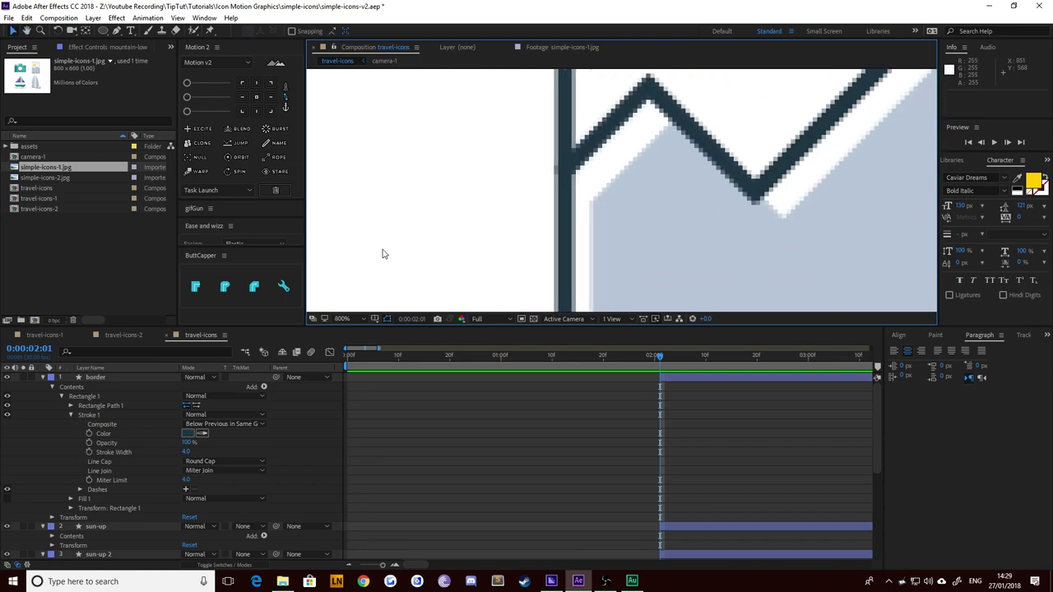
pyautogui.scroll(-5, 123, 441)
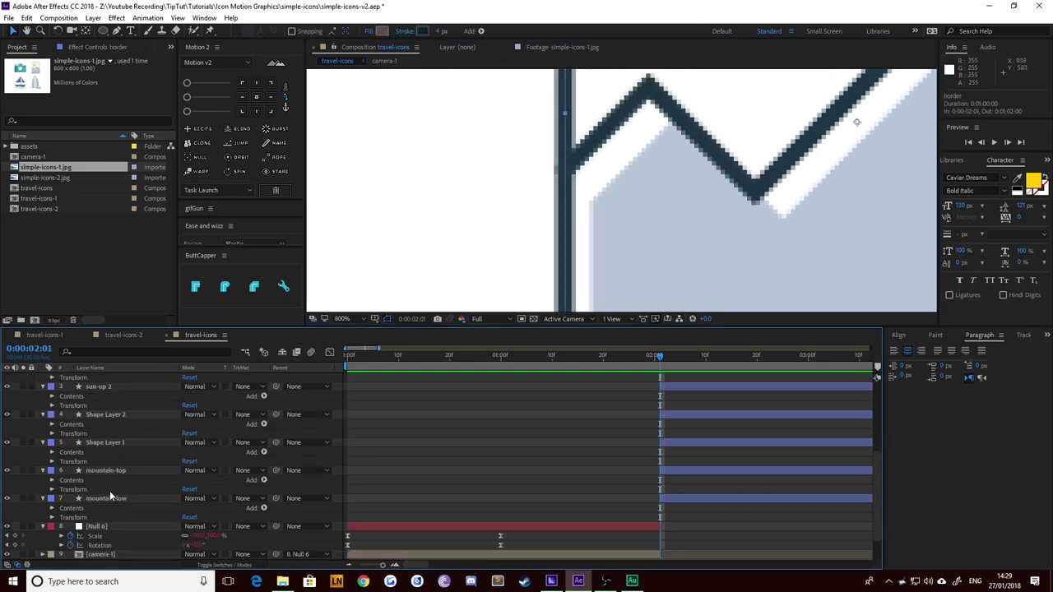
pyautogui.keyDown('shift'); pyautogui.click(102, 490); pyautogui.keyUp('shift')
pyautogui.press('u')
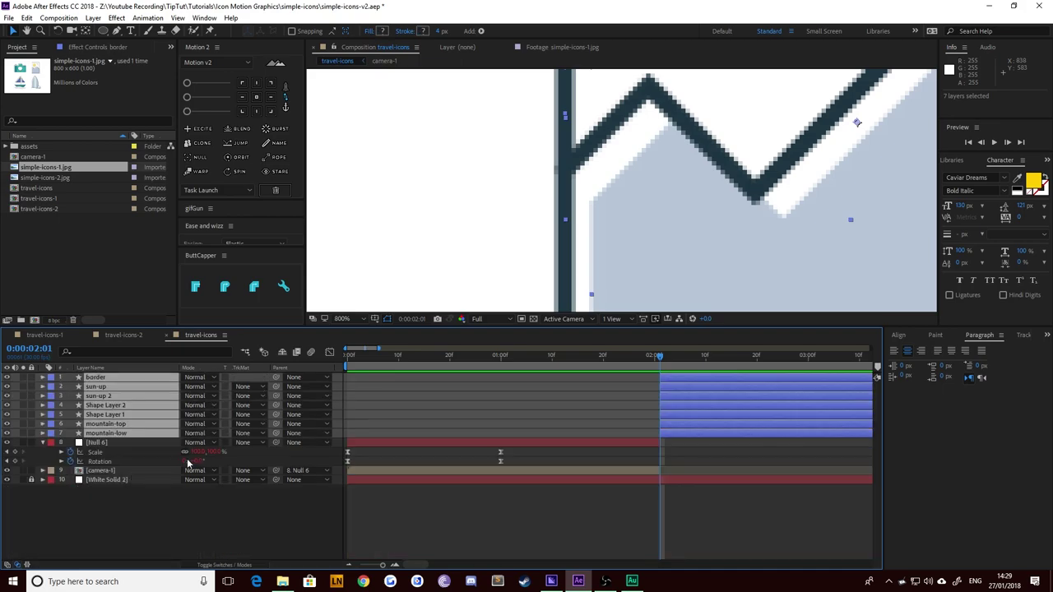
# Step: Nudge the left end vertex of the mountain-top path inward so it stays within the border stroke
pyautogui.click(190, 517)
pyautogui.click(109, 415)
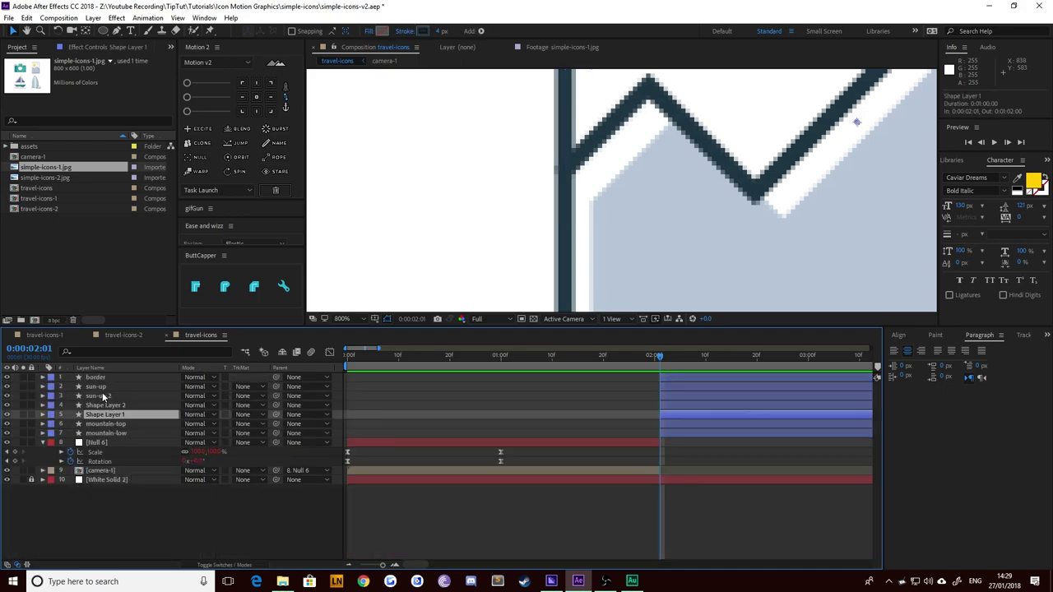
pyautogui.click(102, 424)
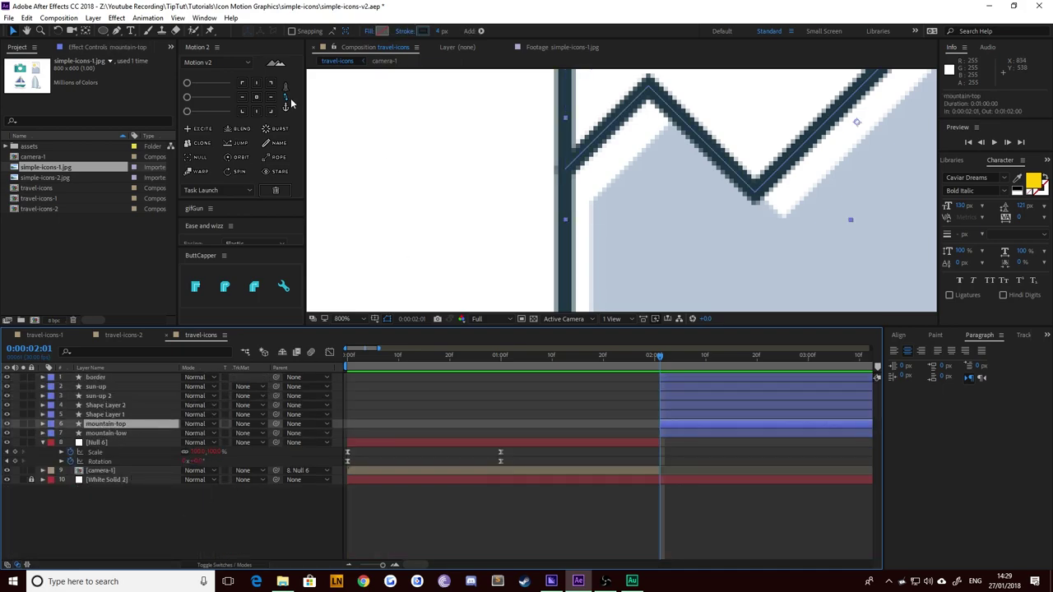
pyautogui.click(117, 30)
pyautogui.click(565, 170)
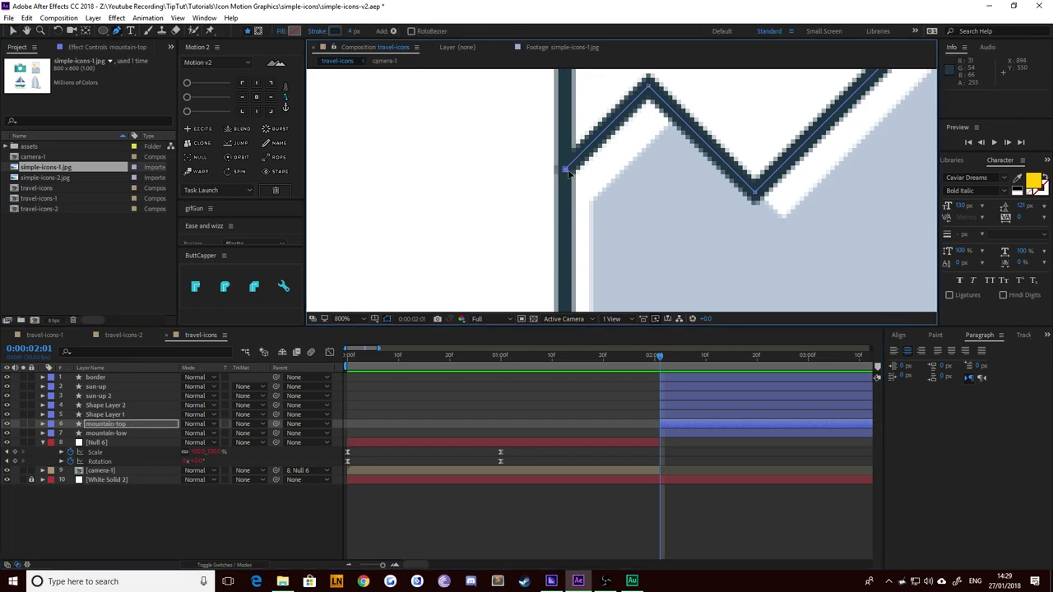
pyautogui.moveTo(565, 170); pyautogui.dragTo(567, 169)
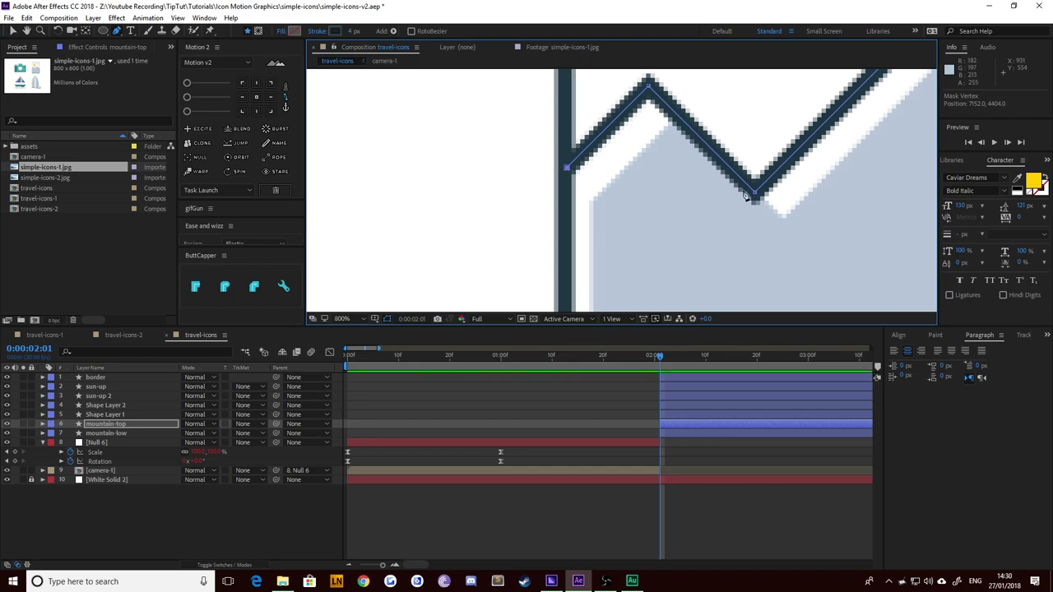
# Step: Nudge the right end vertex of the mountain-top path inward onto the border stroke, keeping the path open, and deselect
pyautogui.moveTo(815, 197); pyautogui.dragTo(461, 173)
pyautogui.press('g')
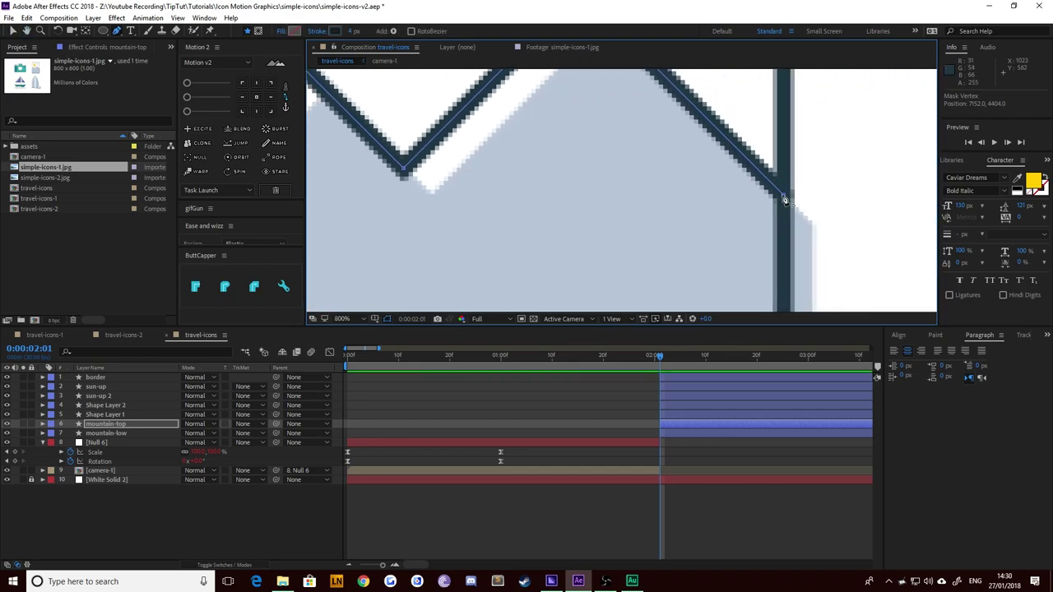
pyautogui.click(784, 199)
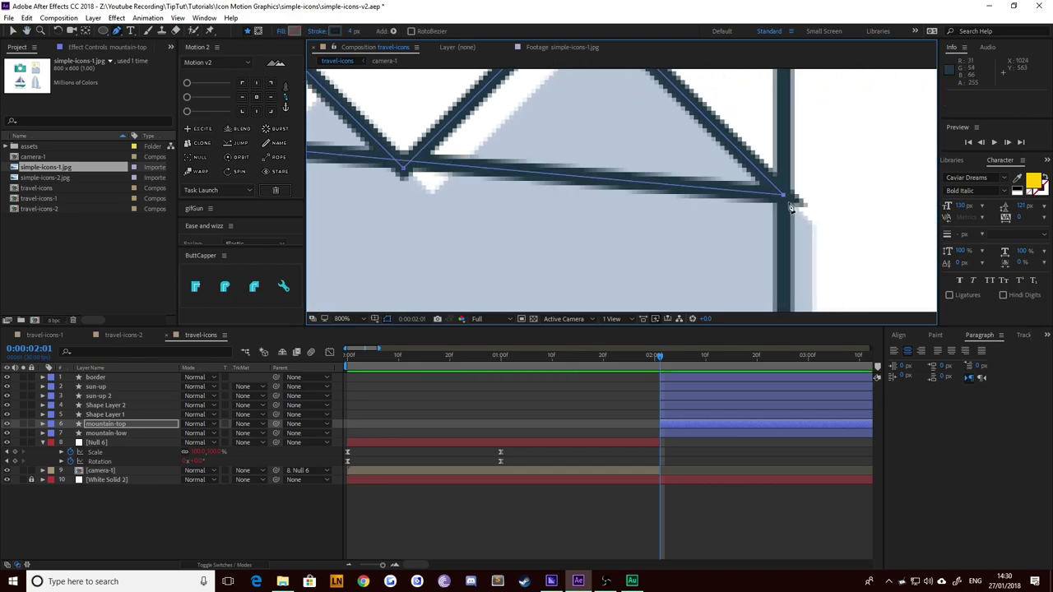
pyautogui.hotkey('ctrl', 'z')
pyautogui.click(15, 32)
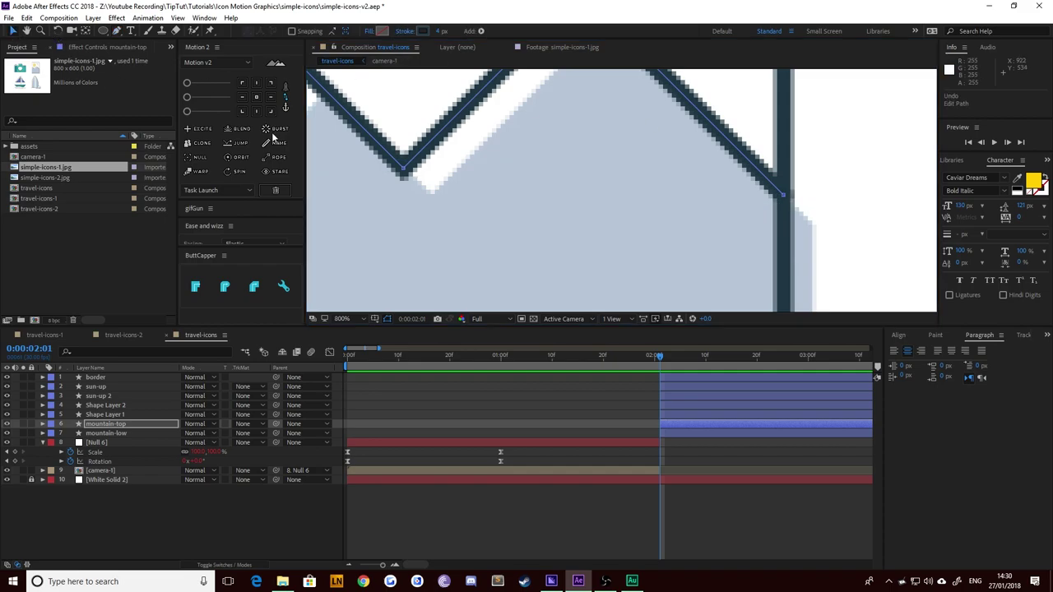
pyautogui.click(784, 198)
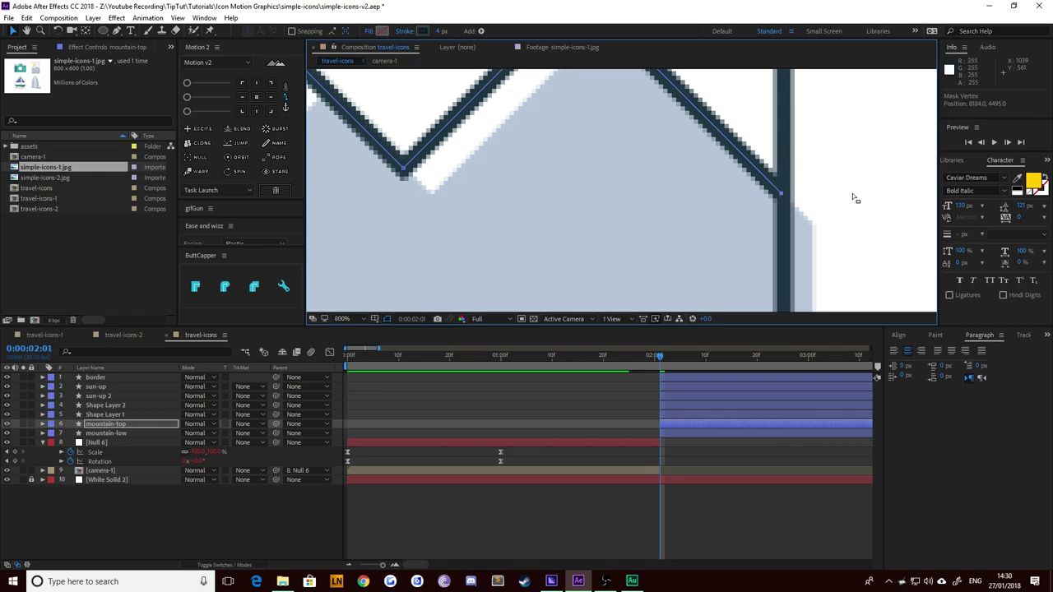
pyautogui.scroll(-3, 670, 216)
pyautogui.click(713, 191)
# Step: Select all seven layers from mountain-low to border and apply the ButtCapper round join style to their strokes
pyautogui.moveTo(503, 224); pyautogui.dragTo(538, 232)
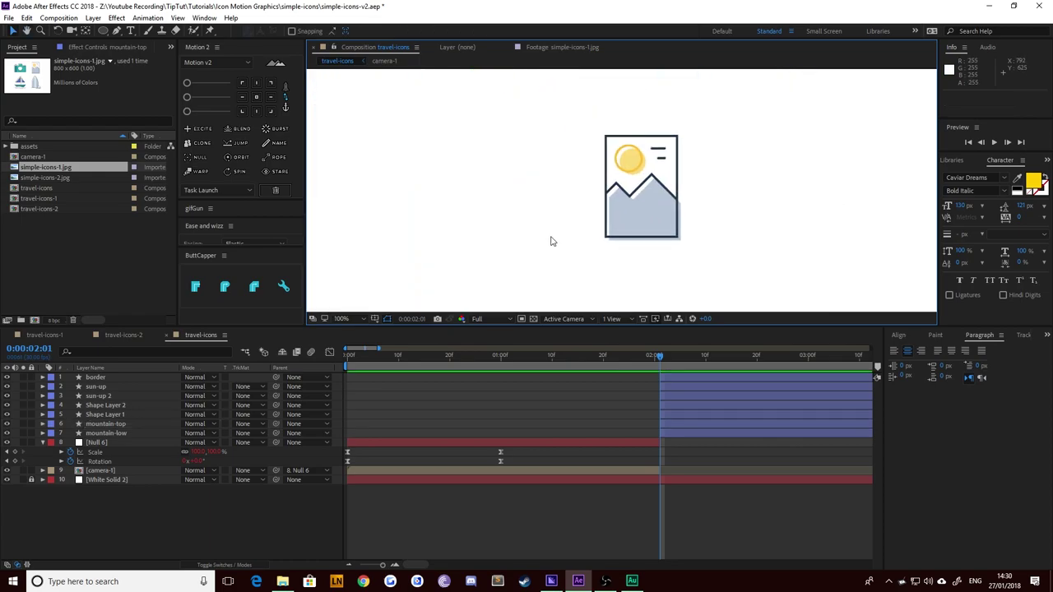
pyautogui.scroll(3, 569, 241)
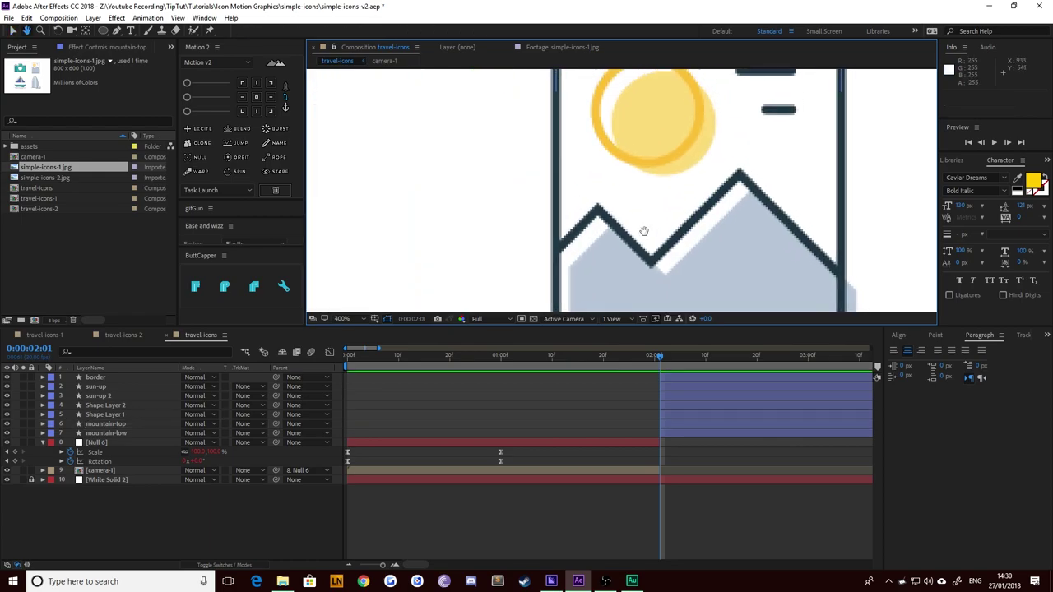
pyautogui.scroll(-1, 729, 187)
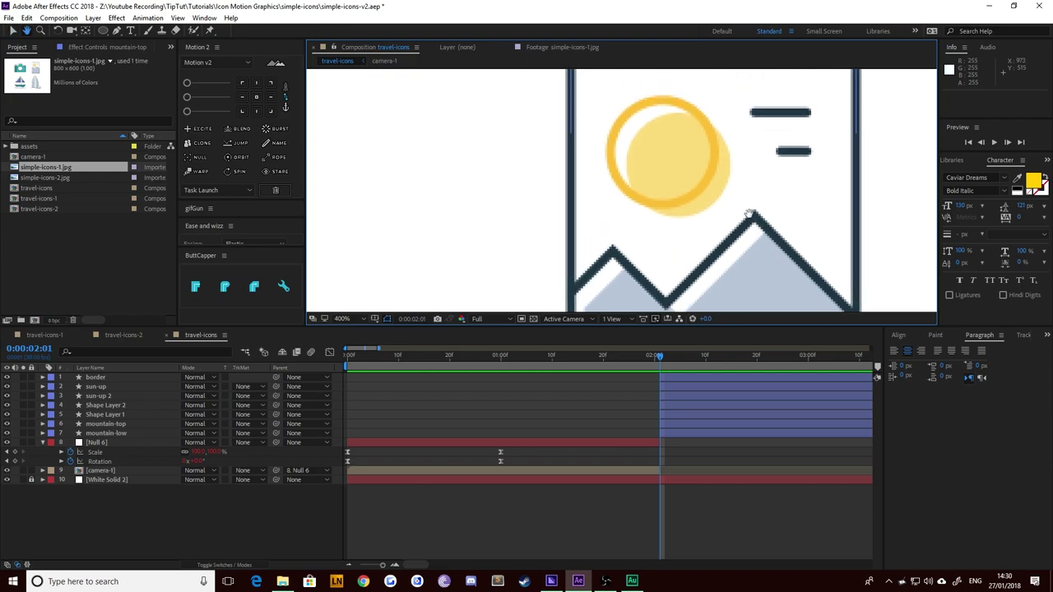
pyautogui.scroll(-1, 650, 141)
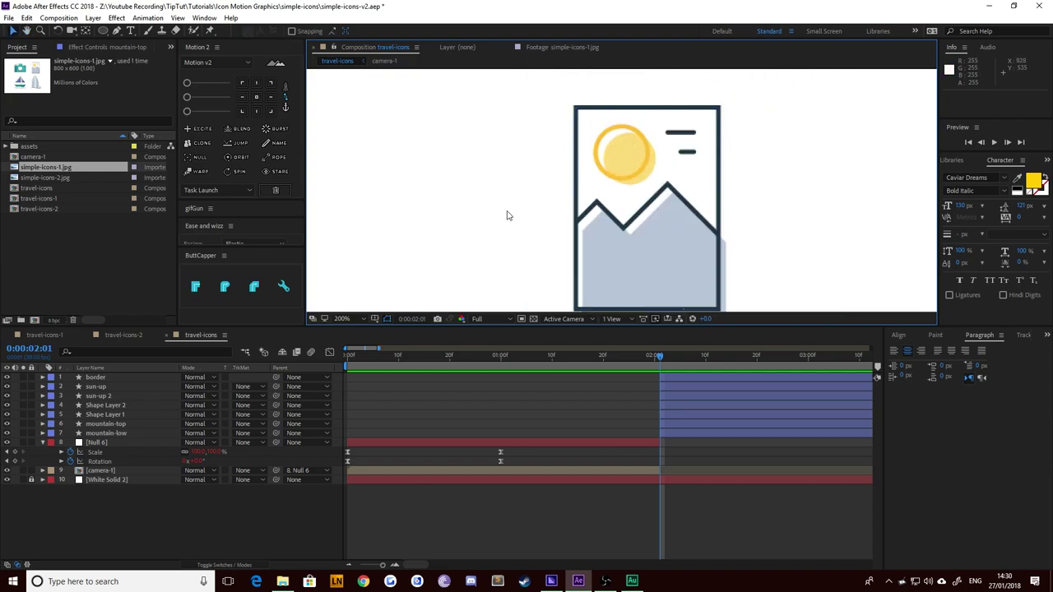
pyautogui.scroll(-2, 512, 224)
pyautogui.click(112, 434)
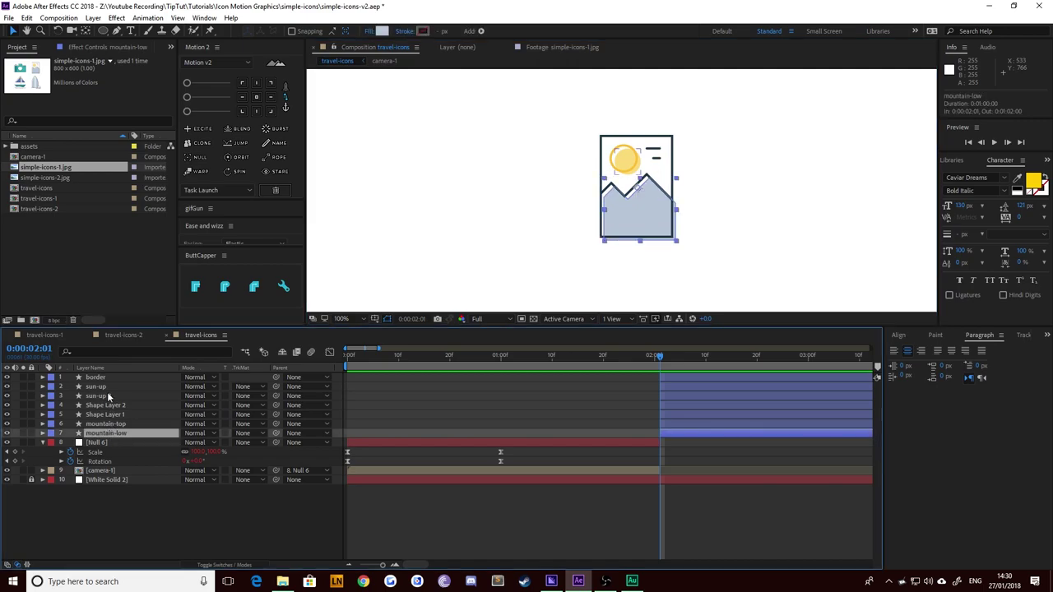
pyautogui.keyDown('shift'); pyautogui.click(97, 379); pyautogui.keyUp('shift')
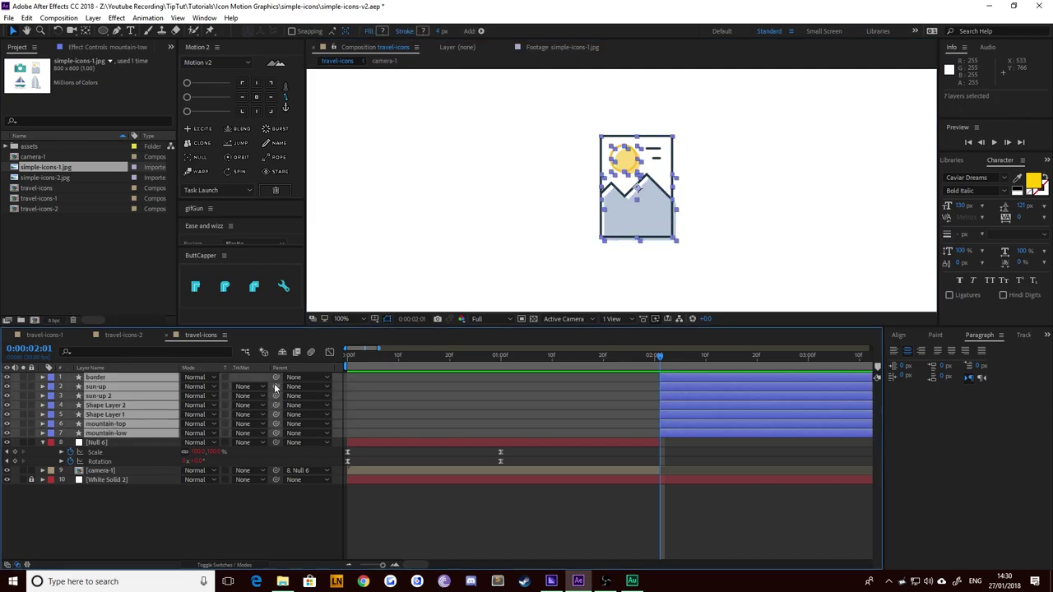
pyautogui.click(227, 288)
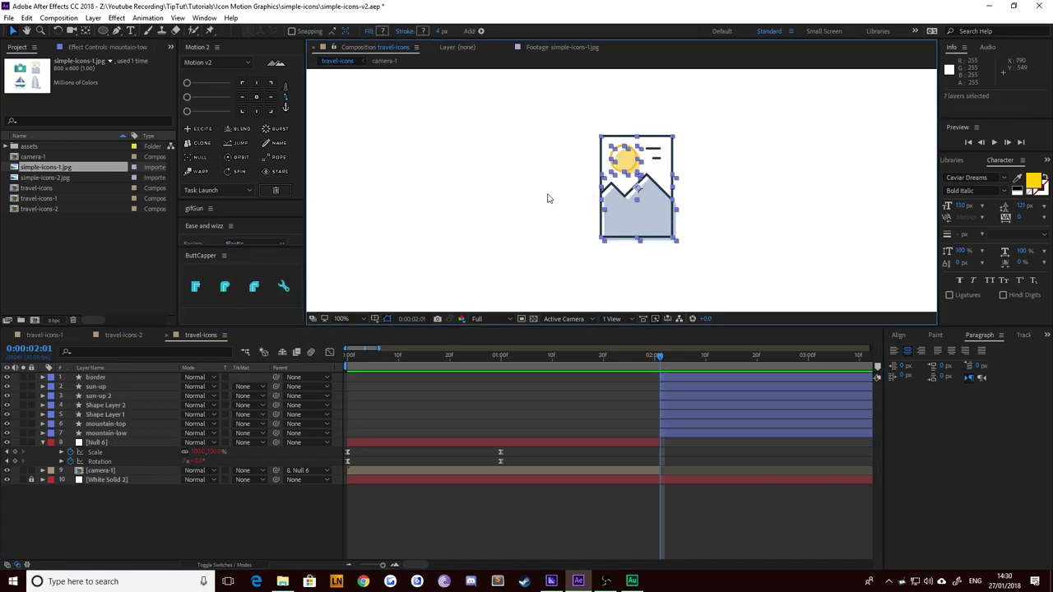
# Step: Check the border stroke's Line Join options and inspect the icon's stroke corners up close
pyautogui.scroll(5, 637, 202)
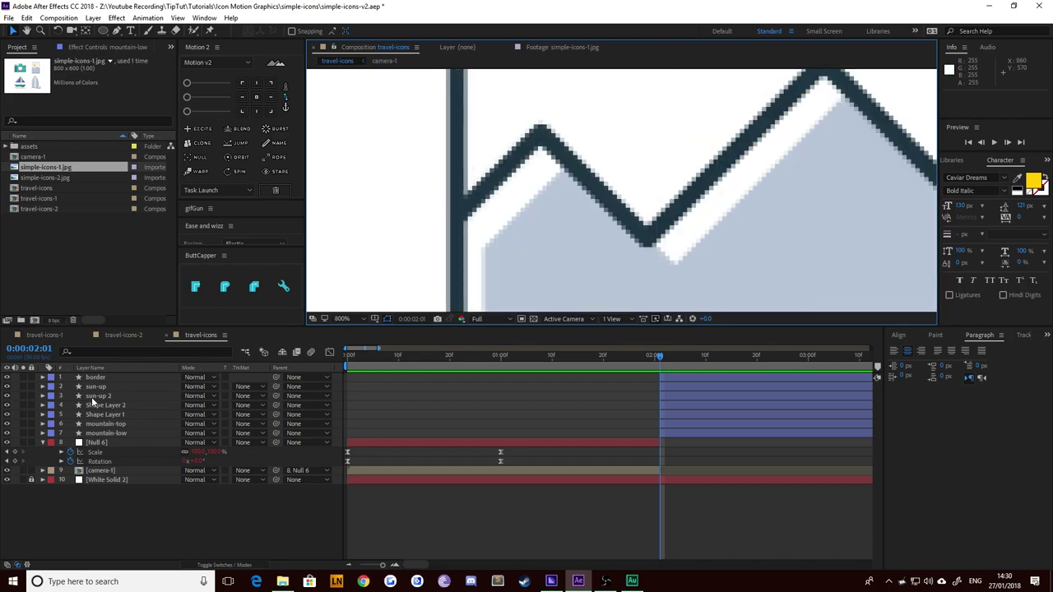
pyautogui.click(43, 377)
pyautogui.click(52, 387)
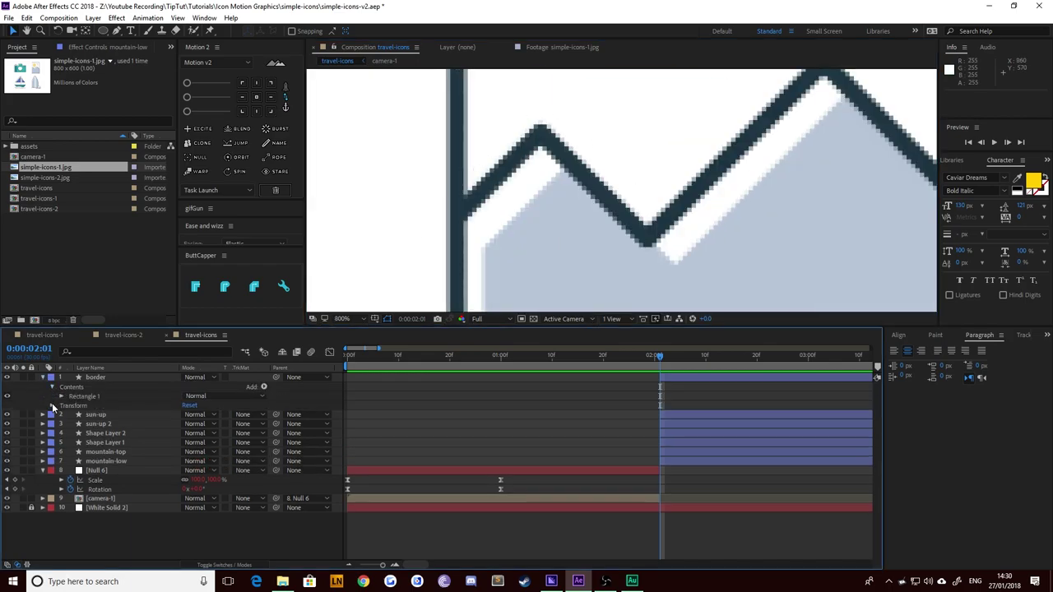
pyautogui.click(61, 396)
pyautogui.click(71, 416)
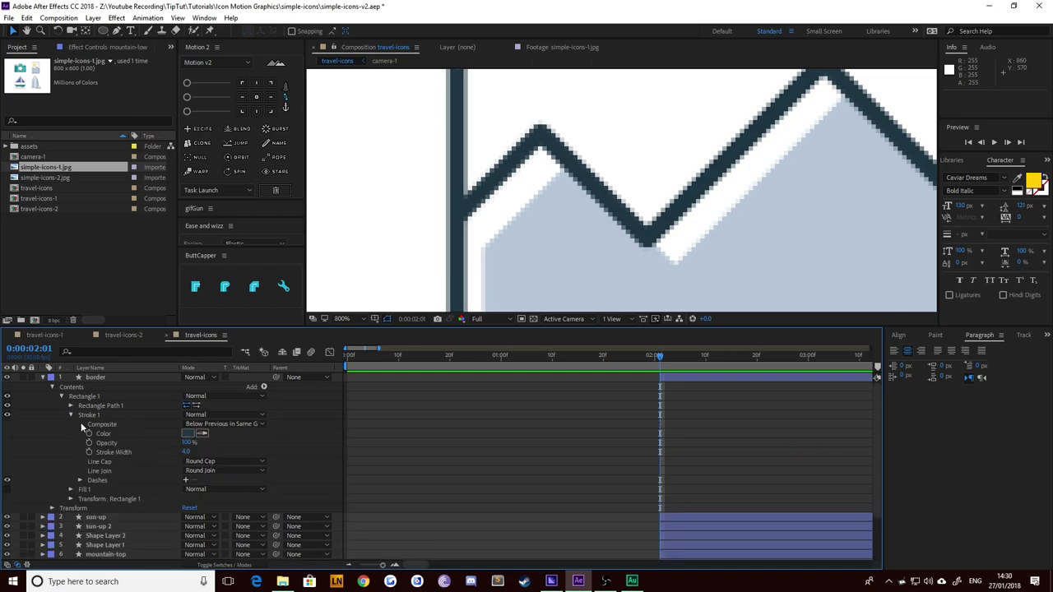
pyautogui.click(222, 471)
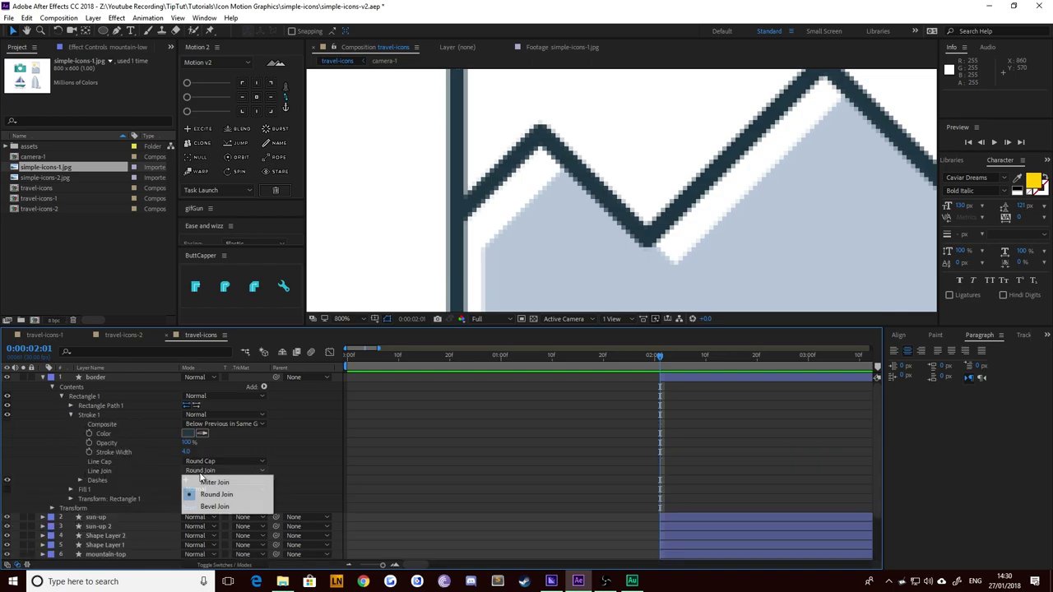
pyautogui.click(557, 194)
pyautogui.scroll(-2, 556, 194)
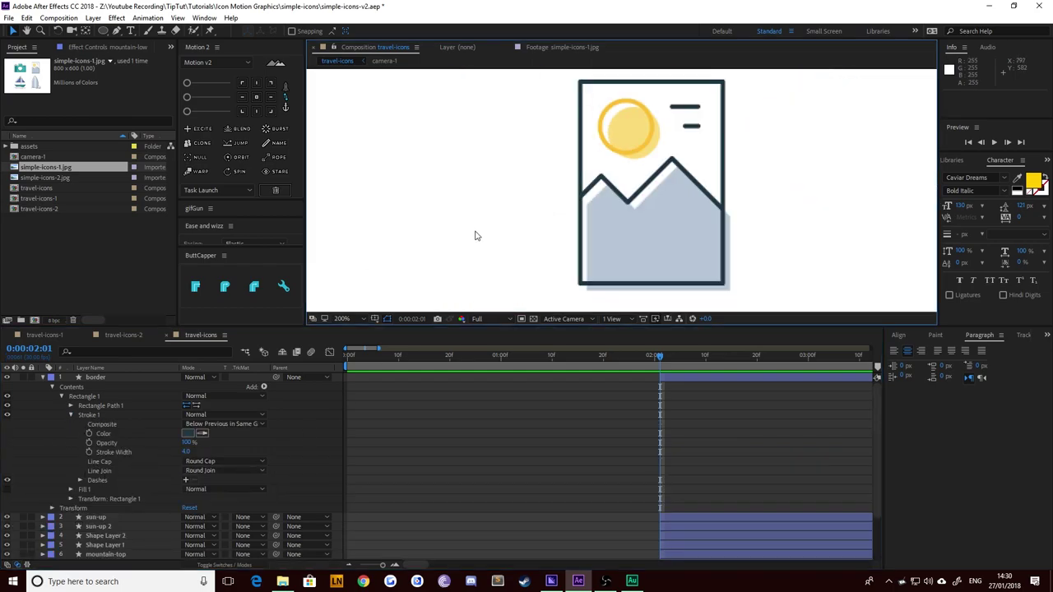
pyautogui.moveTo(511, 251); pyautogui.dragTo(487, 254)
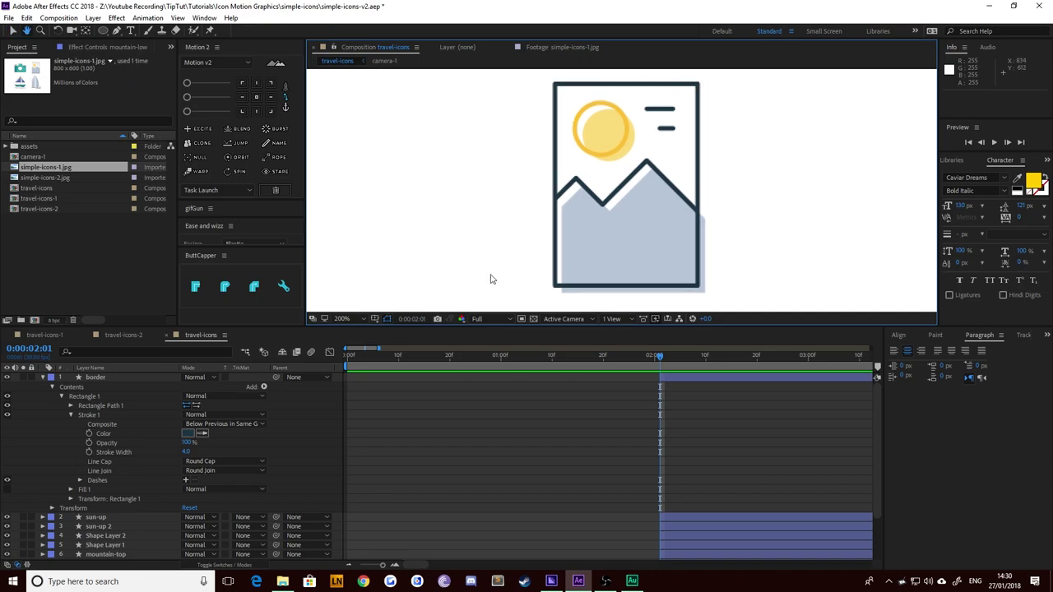
# Step: Collapse the border layer's properties and toggle Shape Layer 2's visibility off and on to identify its line
pyautogui.click(100, 379)
pyautogui.press('u')
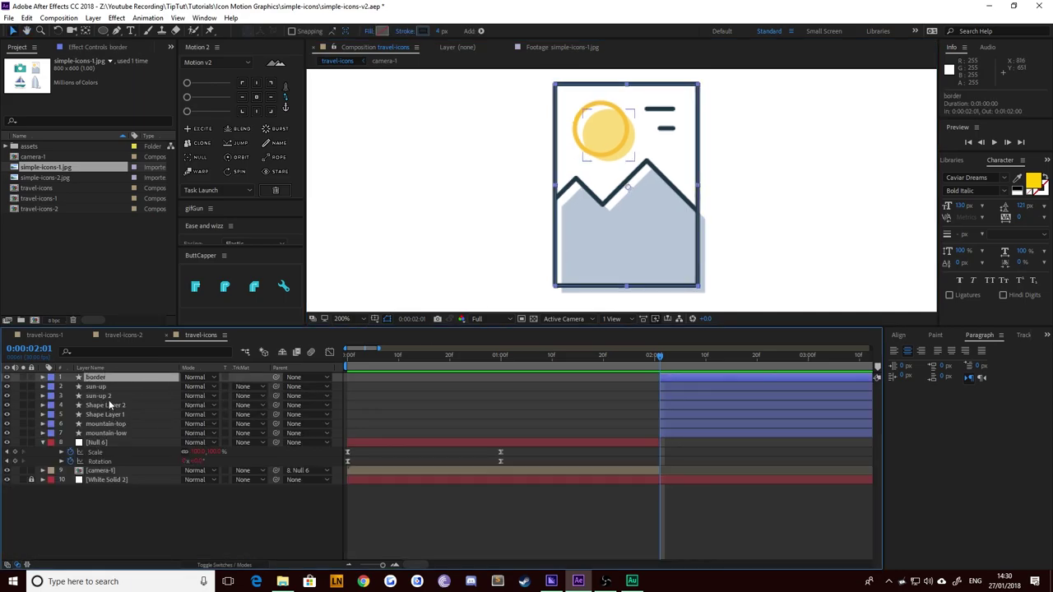
pyautogui.click(110, 406)
pyautogui.hotkey('ctrl', 'shift', 'a')
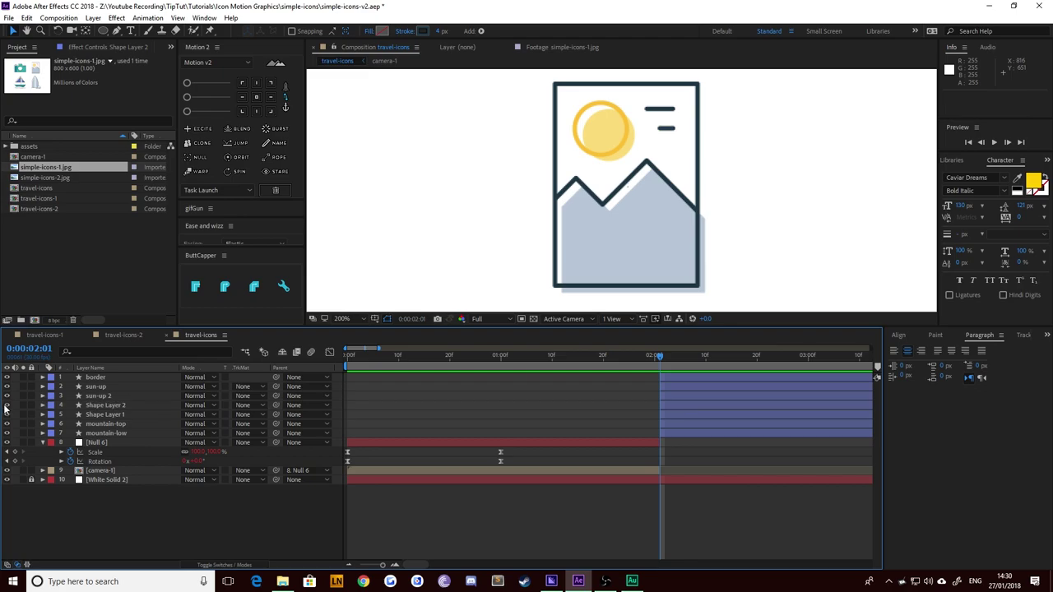
pyautogui.click(6, 407)
pyautogui.click(7, 407)
# Step: Rename the Shape Layer 1 layer as line01
pyautogui.click(105, 417)
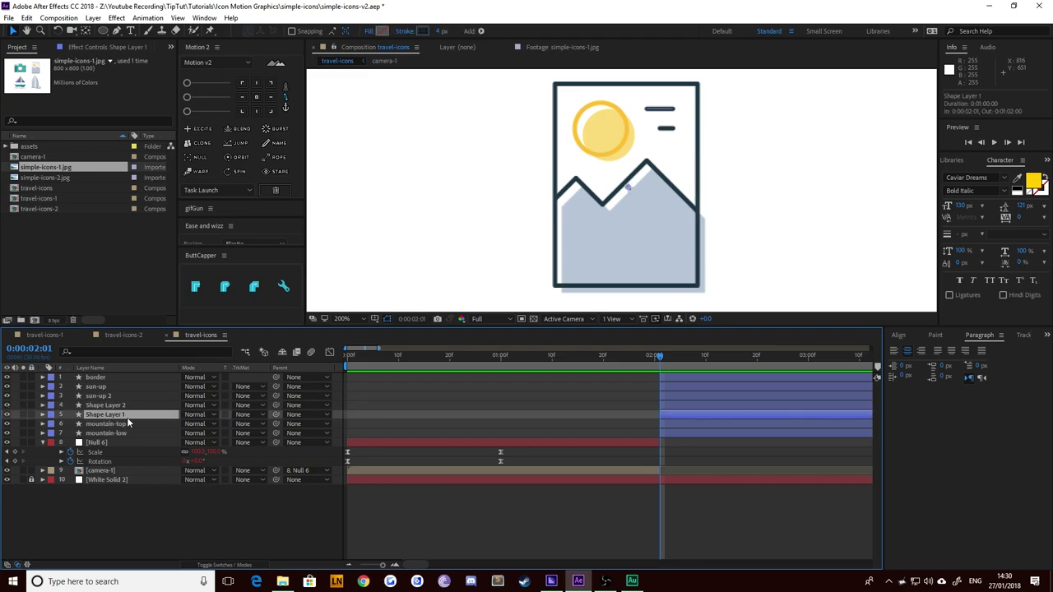
pyautogui.press('Return')
pyautogui.write('lines1')
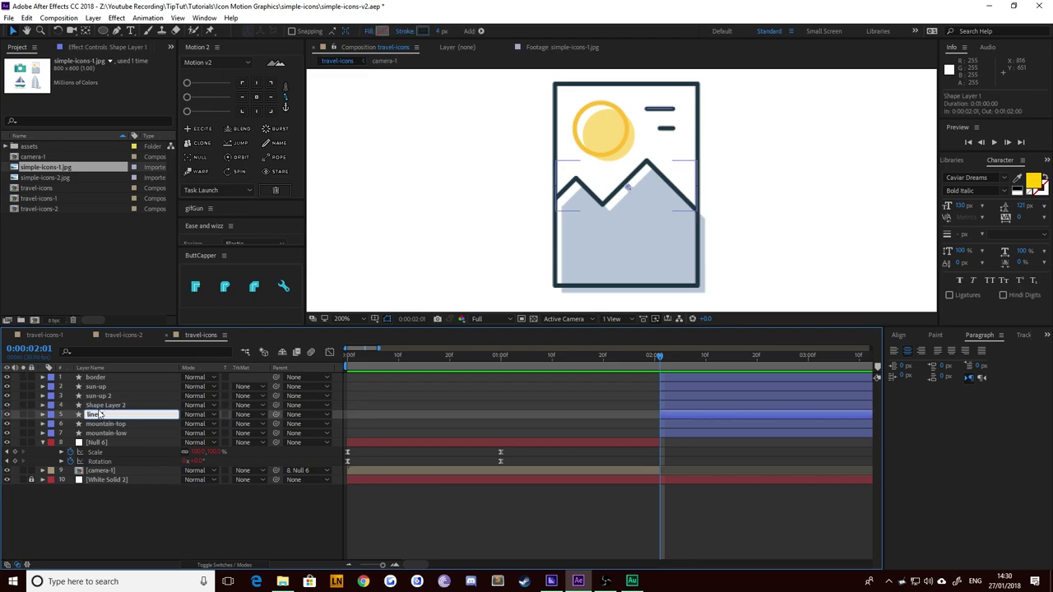
pyautogui.press('Return')
# Step: Rename the Shape Layer 2 layer as line2
pyautogui.click(107, 406)
pyautogui.press('Return')
pyautogui.write('line2')
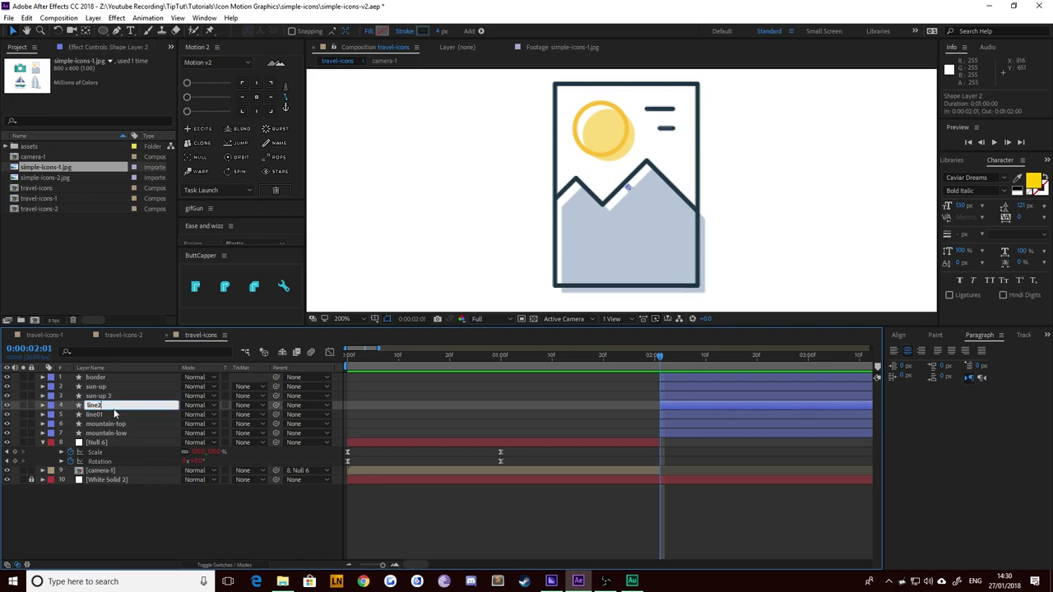
pyautogui.press('Return')
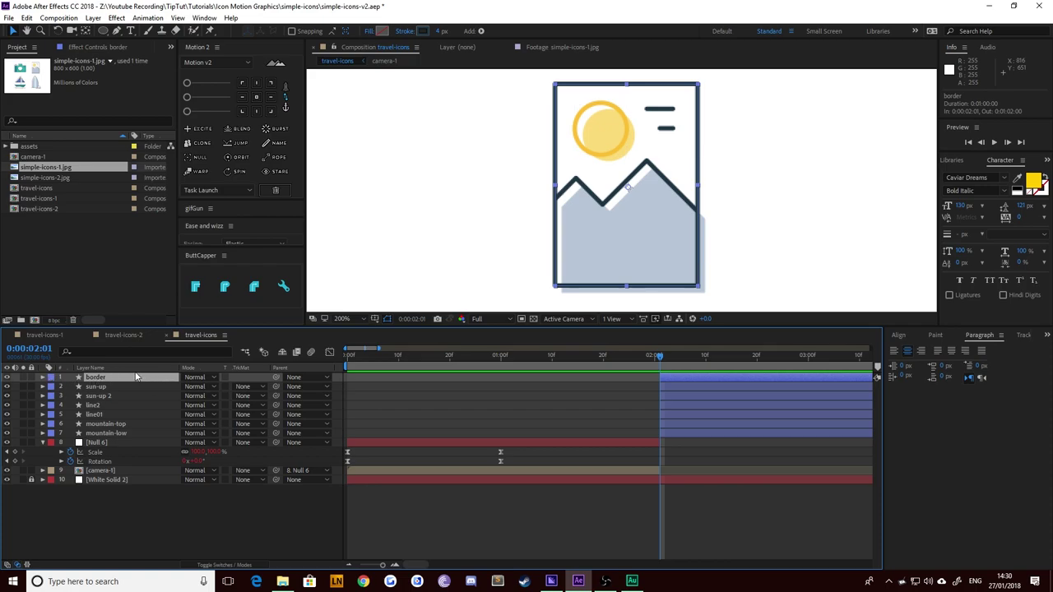
# Step: Try squeezing the border layer horizontally to 50% with its Scale proportions unlinked, and undo the change
pyautogui.press('s')
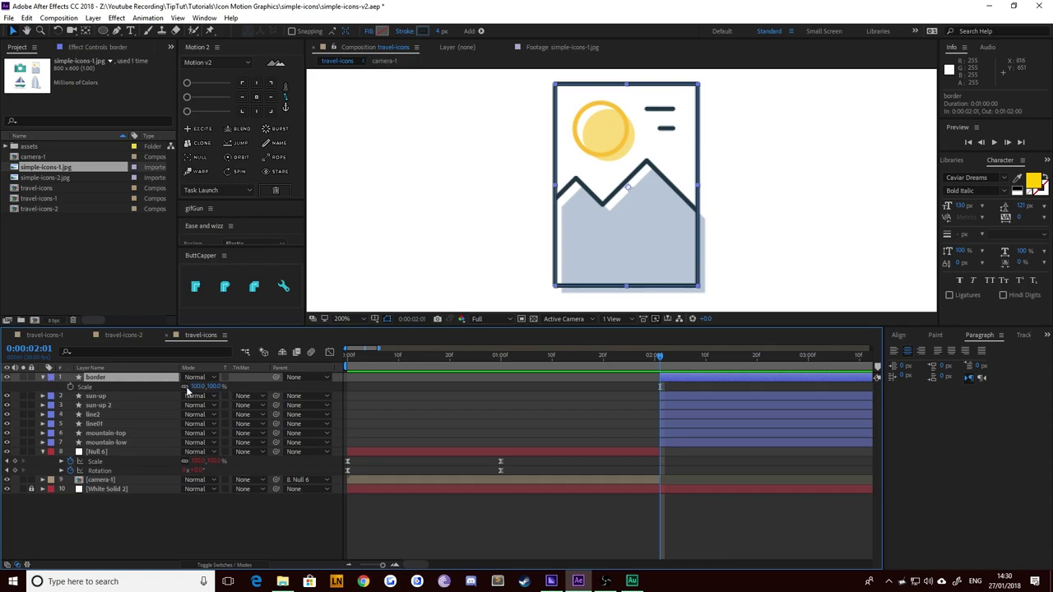
pyautogui.click(185, 386)
pyautogui.moveTo(198, 385); pyautogui.dragTo(156, 386)
pyautogui.click(392, 261)
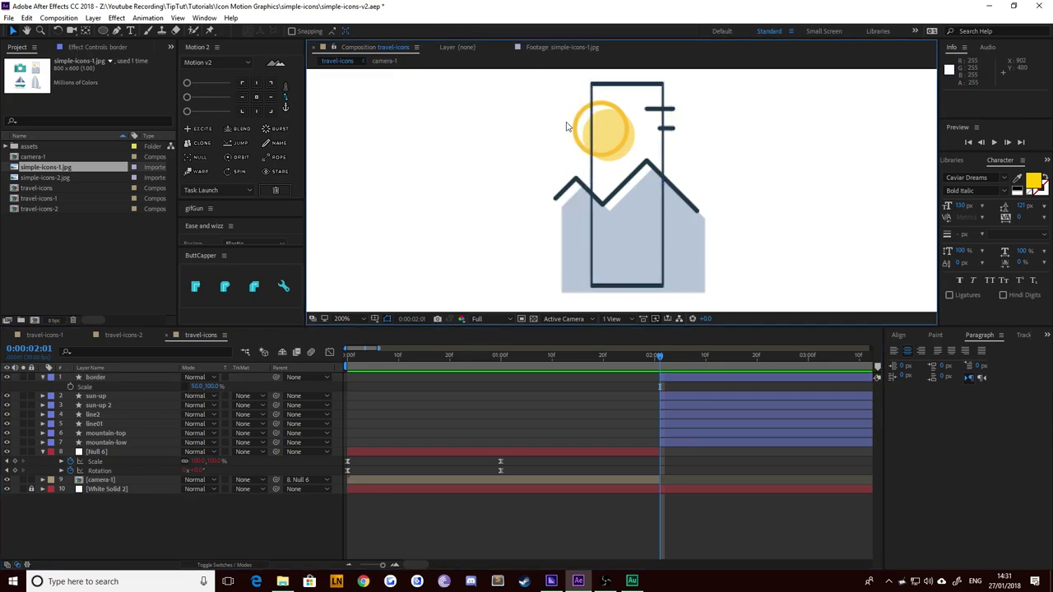
pyautogui.hotkey('ctrl', 'z')
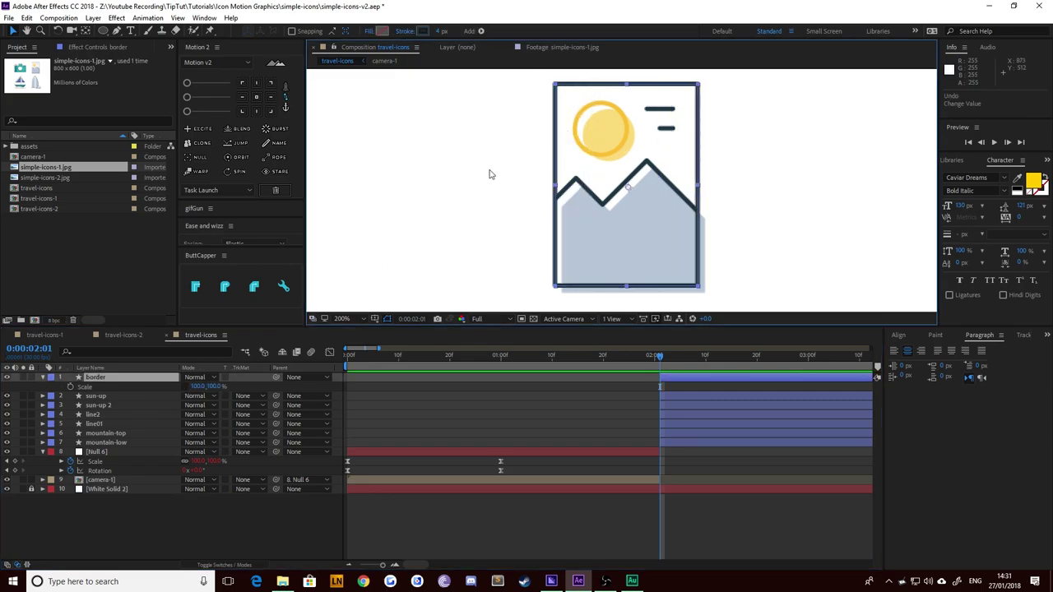
pyautogui.click(43, 378)
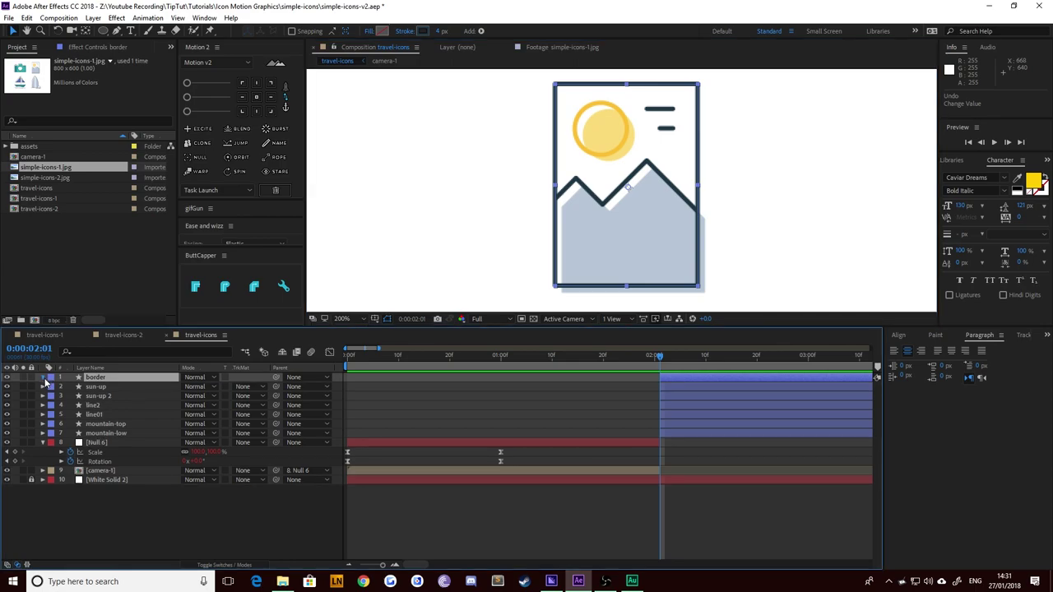
# Step: Reveal the border layer's Rectangle Path 1 properties and start keyframing its Size at 0:00:02:01
pyautogui.click(44, 378)
pyautogui.click(52, 387)
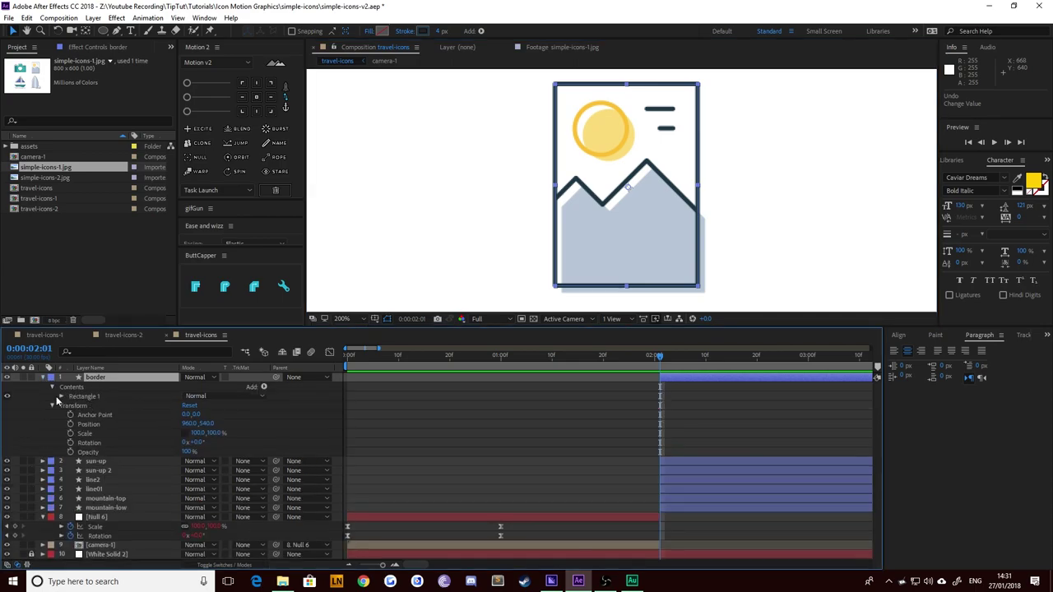
pyautogui.click(60, 397)
pyautogui.click(71, 406)
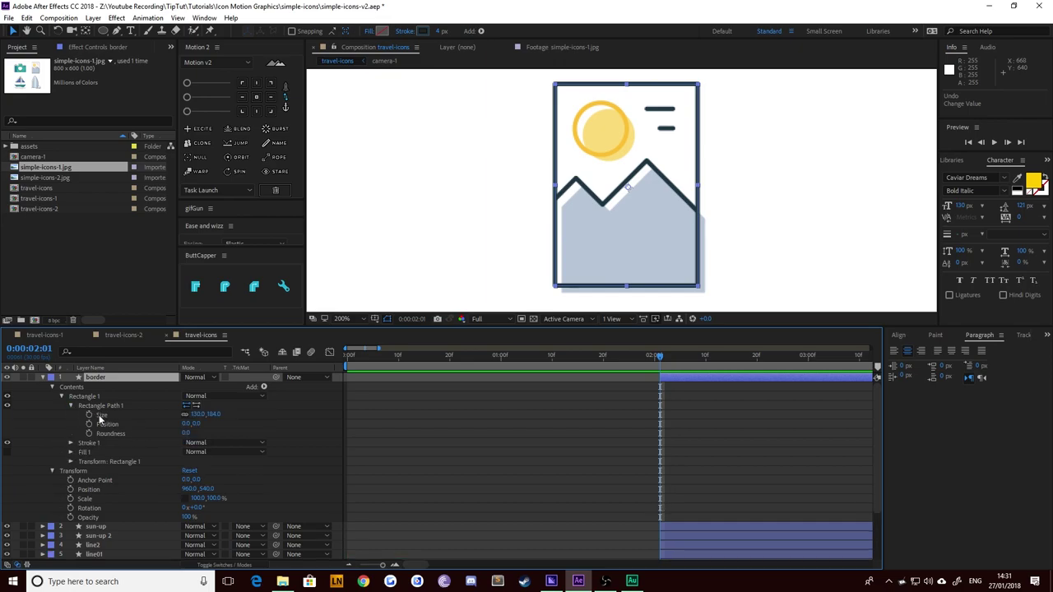
pyautogui.click(89, 415)
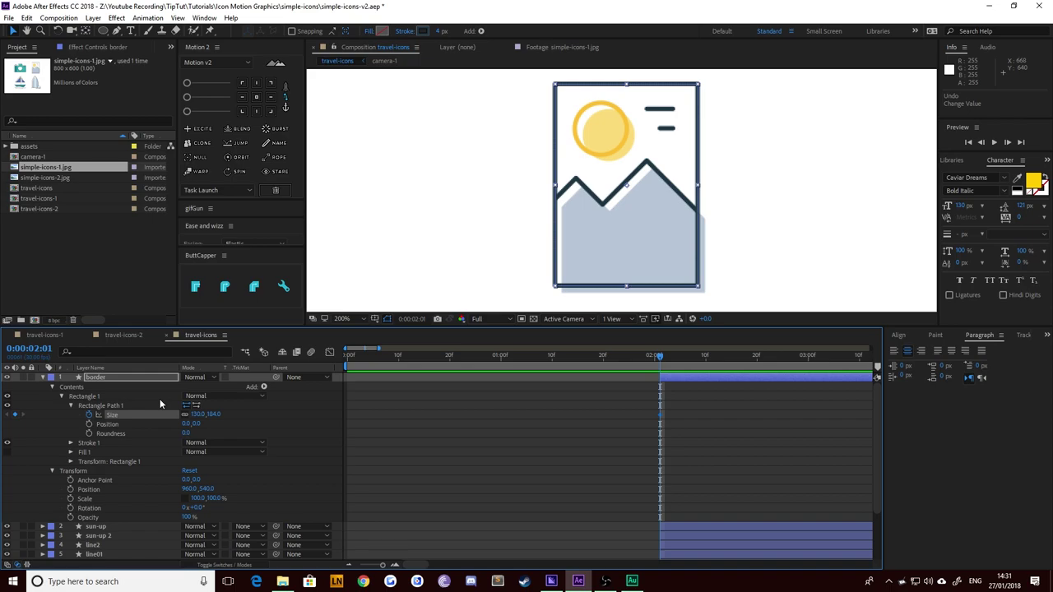
# Step: Add two more Size keyframes to the border's rectangle path, at 0:00:02:16 and 0:00:02:26
pyautogui.hotkey('shift', 'pagedown')
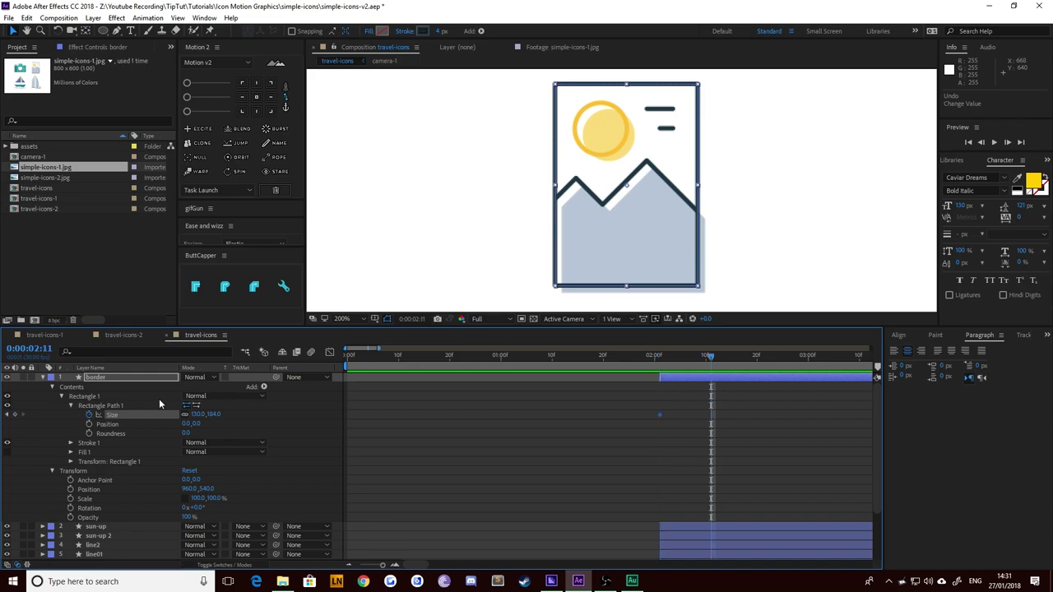
pyautogui.hotkey('shift', 'pageup')
pyautogui.hotkey('shift', 'pagedown')
pyautogui.press('pagedown')
pyautogui.press('pagedown')
pyautogui.press('pagedown')
pyautogui.press('pagedown')
pyautogui.press('pagedown')
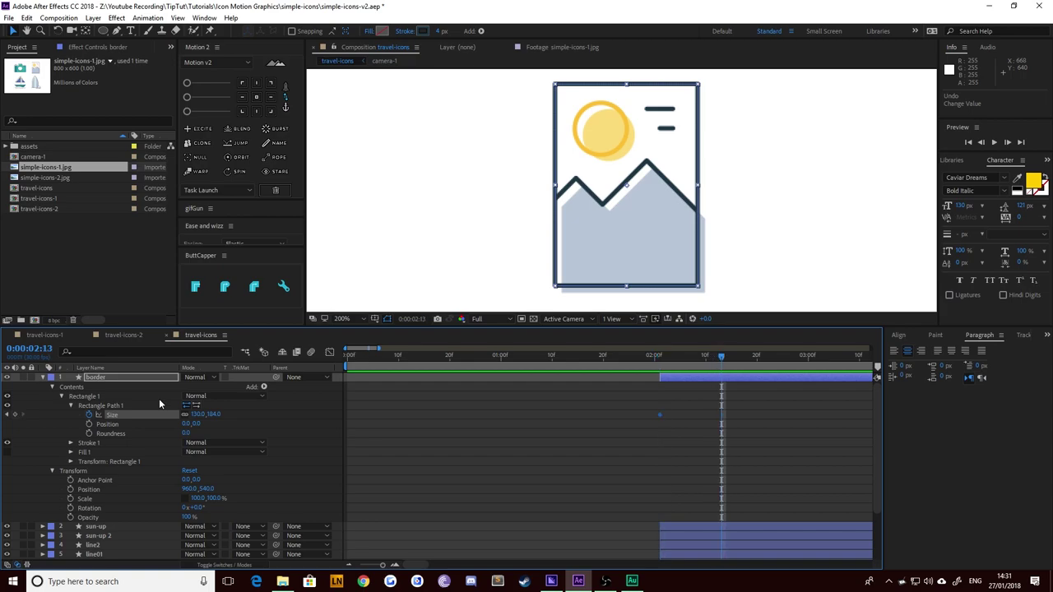
pyautogui.click(15, 414)
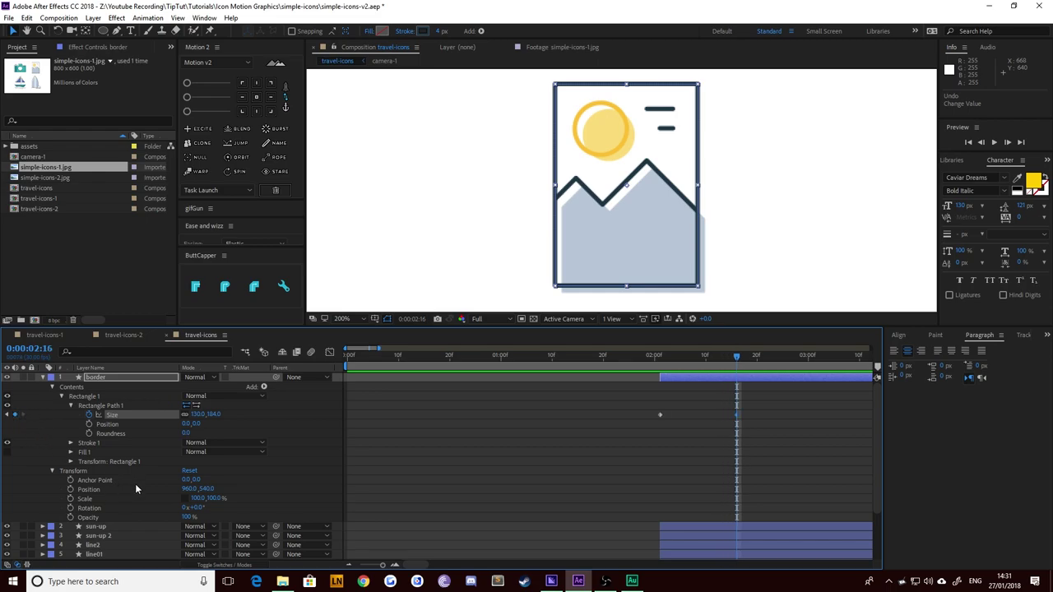
pyautogui.hotkey('shift', 'pagedown')
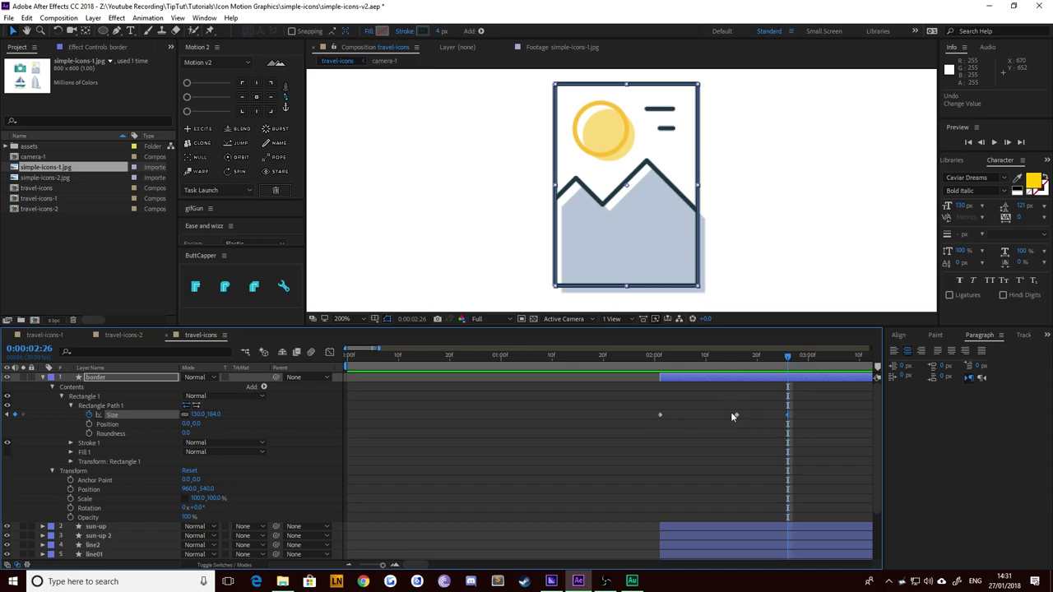
# Step: Unlink the Size dimensions and set the border's height to 219 at the 0:00:02:16 keyframe
pyautogui.click(8, 416)
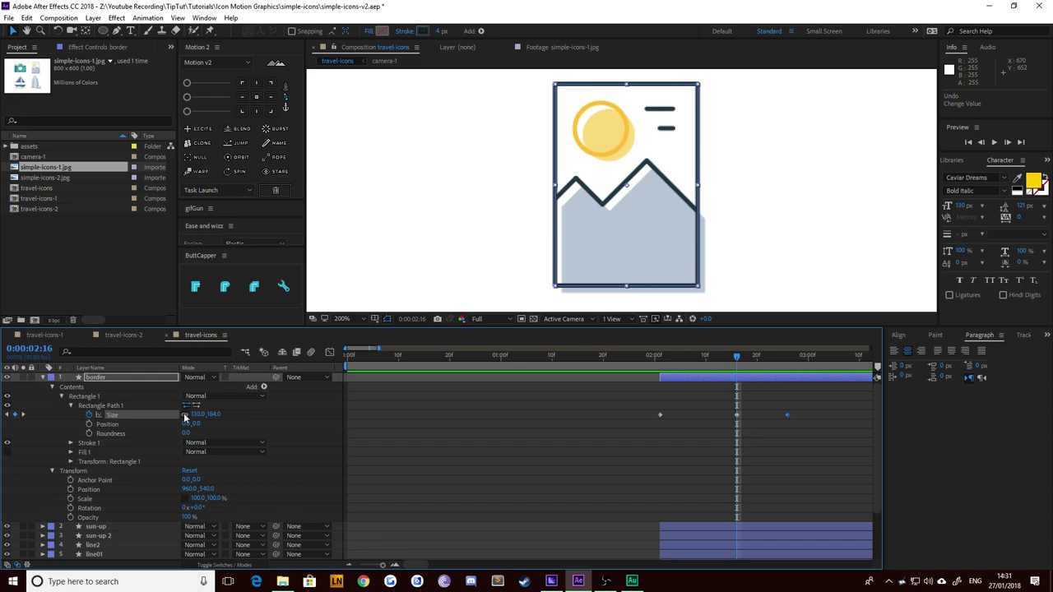
pyautogui.click(212, 415)
pyautogui.moveTo(213, 417); pyautogui.dragTo(236, 419)
pyautogui.scroll(-1, 529, 227)
pyautogui.click(681, 284)
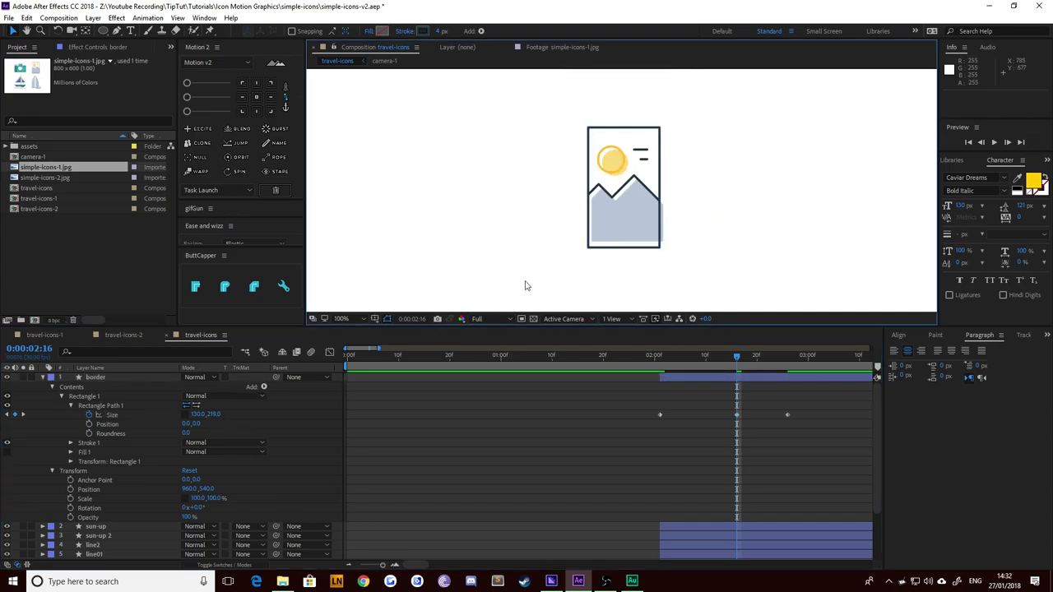
# Step: Set the border's Size height to 0 at the first keyframe, at 0:00:02:01
pyautogui.click(9, 415)
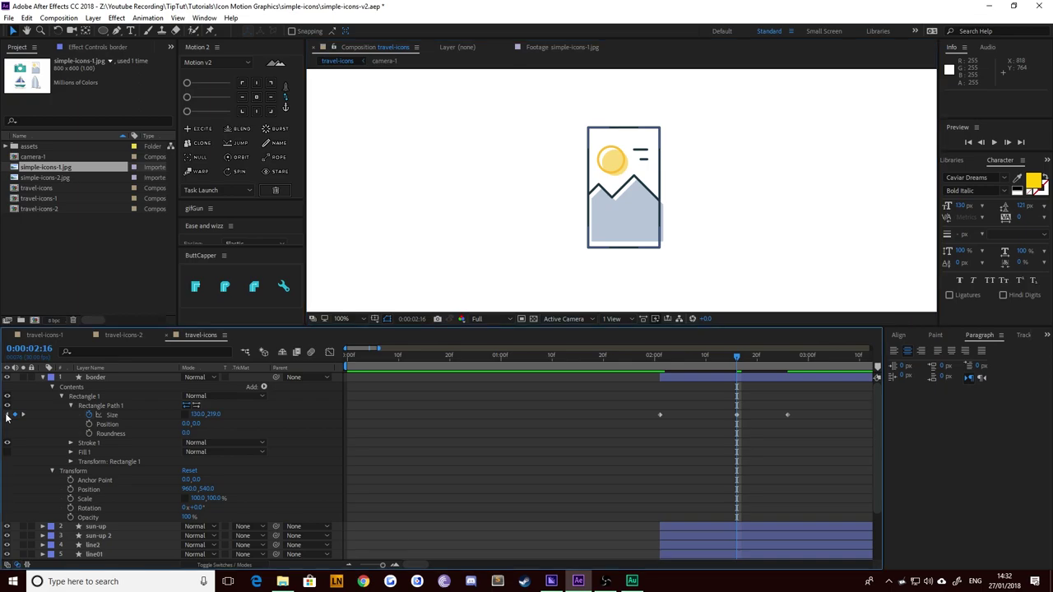
pyautogui.moveTo(215, 415); pyautogui.dragTo(64, 415)
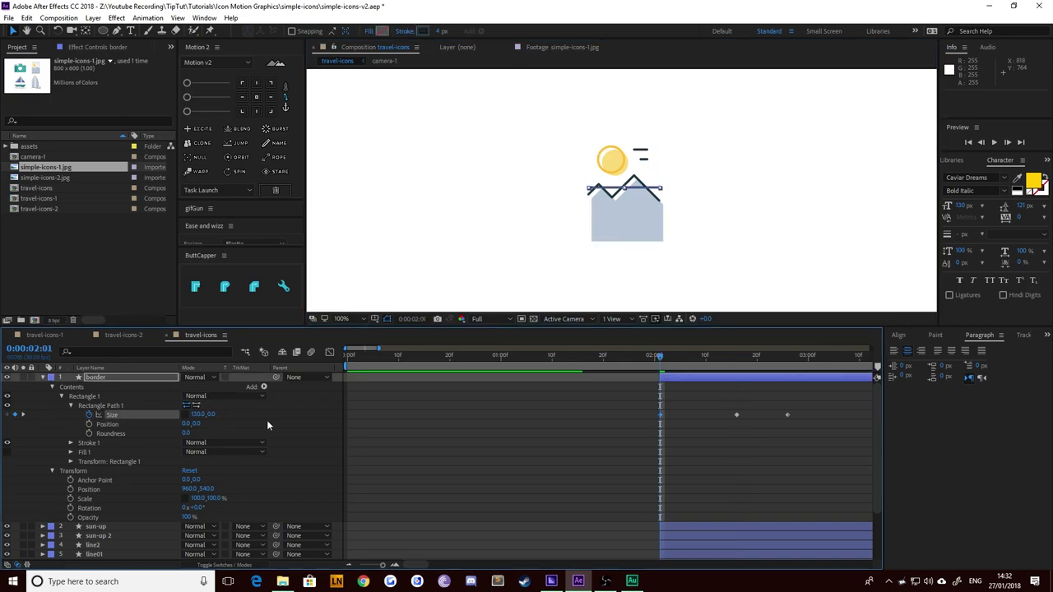
pyautogui.click(527, 247)
# Step: Step through the frames around 0:00:02:01 to examine the change from the camera icon to the picture icon
pyautogui.press('.')
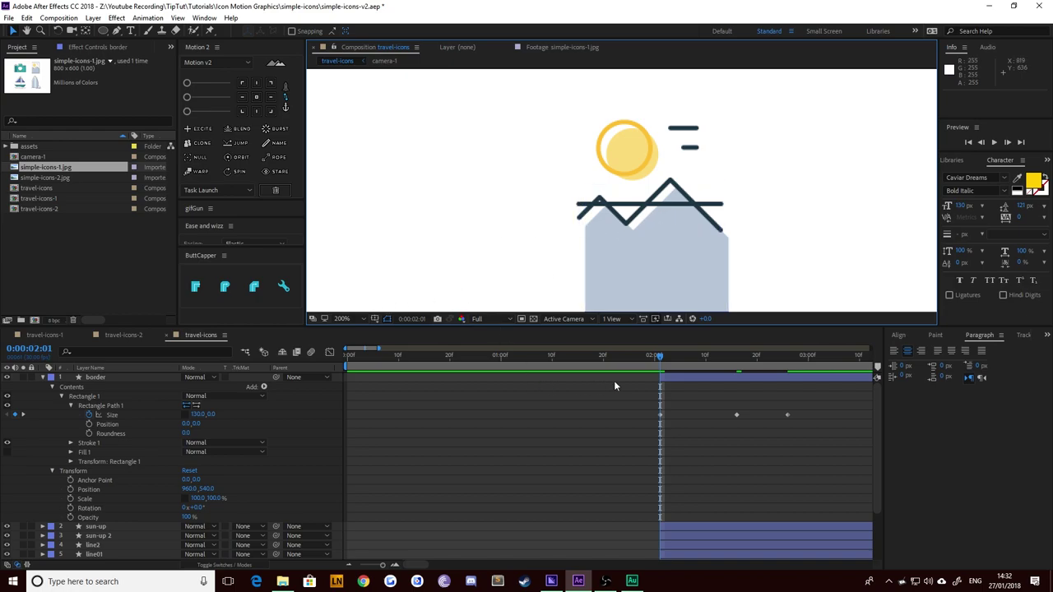
pyautogui.hotkey('shift', 'pageup')
pyautogui.hotkey('shift', 'pageup')
pyautogui.hotkey('shift', 'pageup')
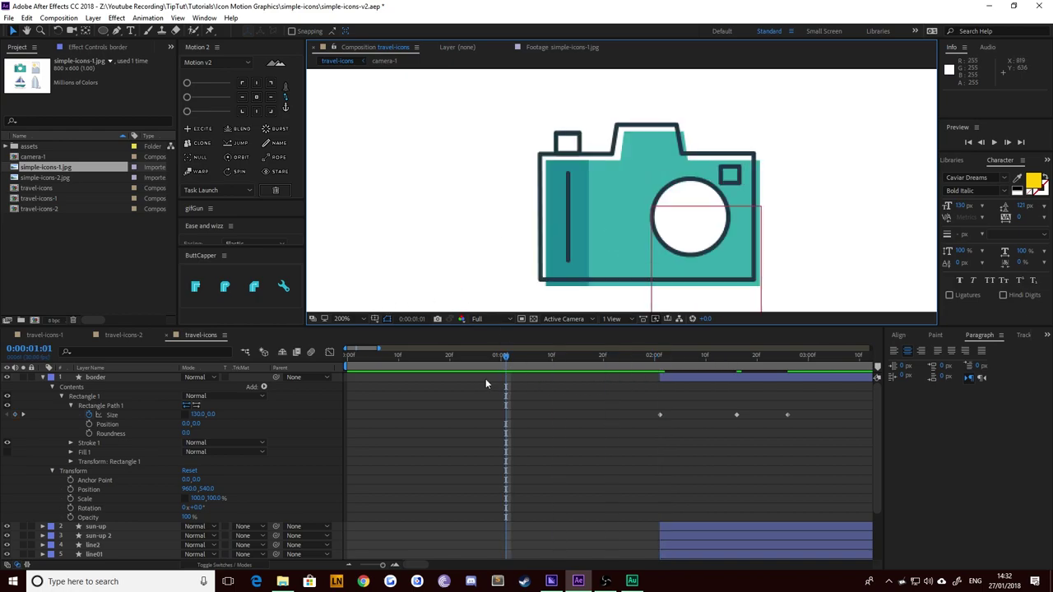
pyautogui.hotkey('shift', 'pagedown')
pyautogui.hotkey('shift', 'pagedown')
pyautogui.hotkey('shift', 'pagedown')
pyautogui.hotkey('shift', 'pagedown')
pyautogui.hotkey('shift', 'pageup')
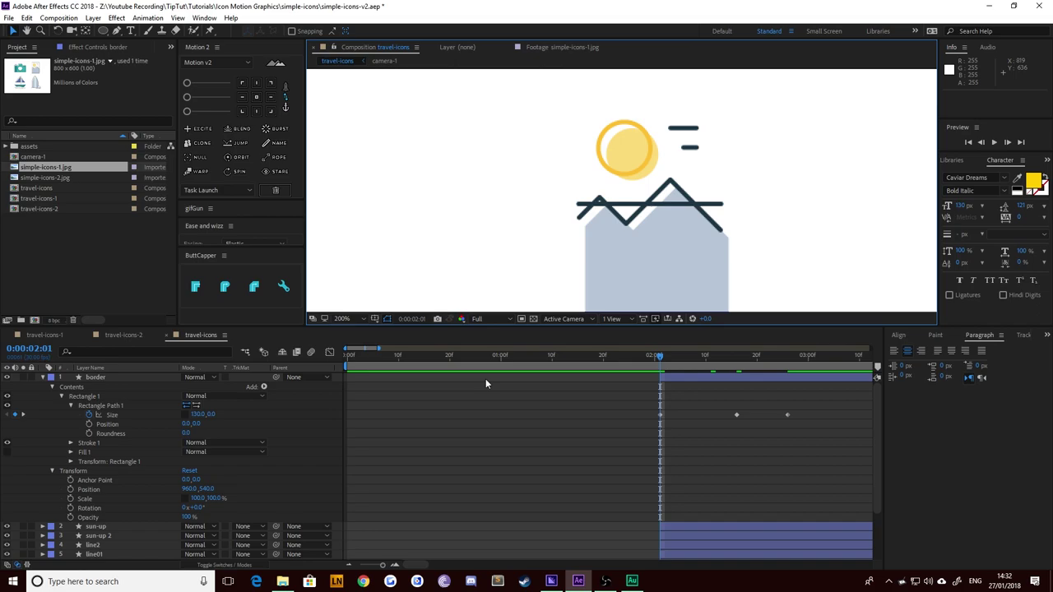
# Step: Try a Size width of 0 for the border's first keyframe, and undo it
pyautogui.moveTo(198, 415); pyautogui.dragTo(116, 416)
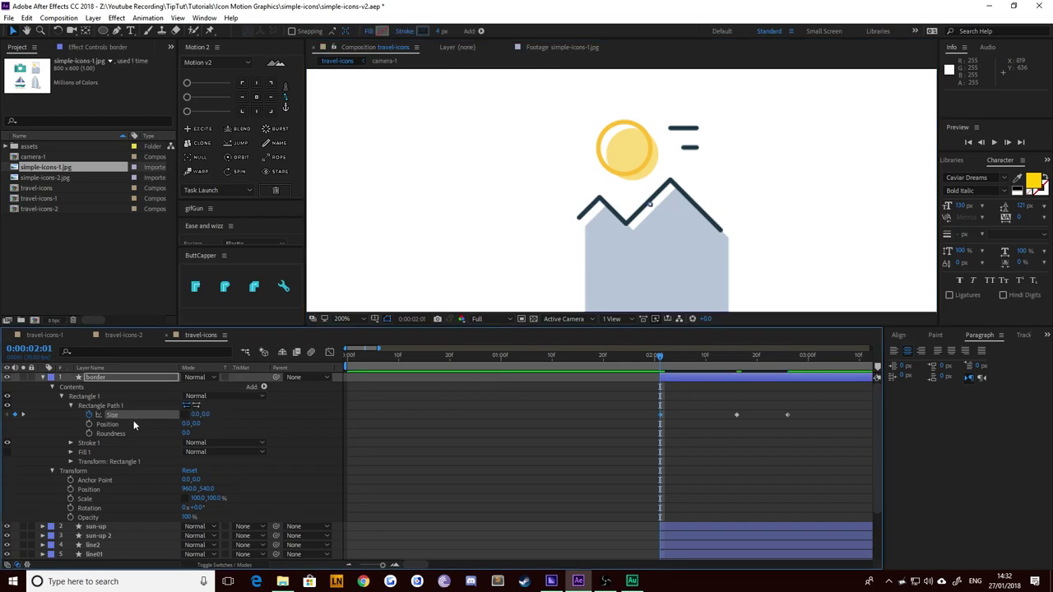
pyautogui.hotkey('ctrl', 'z')
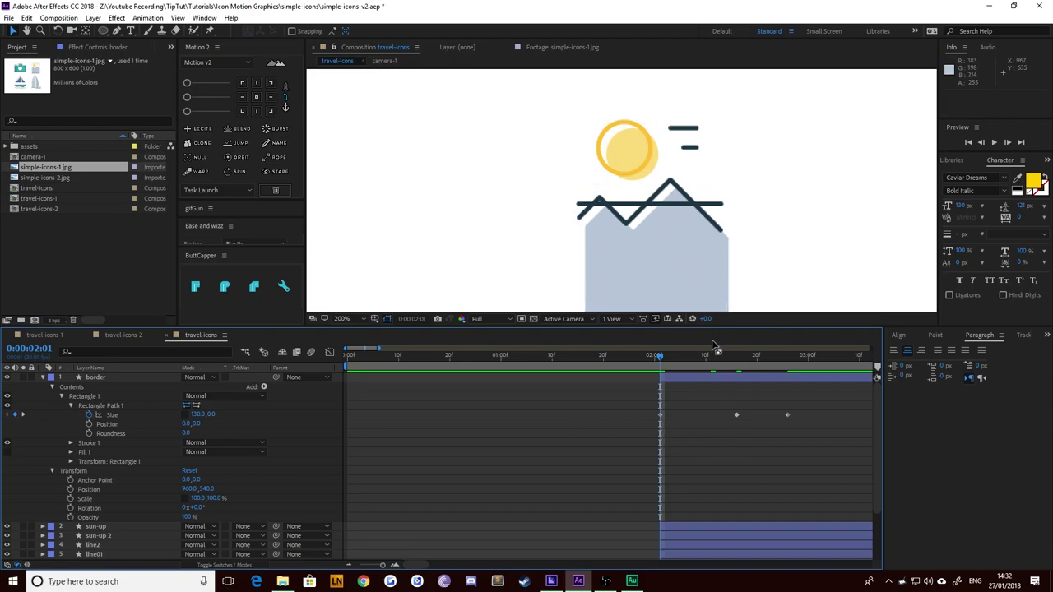
# Step: Select the border's three Size keyframes and preview its opening animation from the start of the picture icon
pyautogui.moveTo(832, 489); pyautogui.dragTo(565, 397)
pyautogui.press('space')
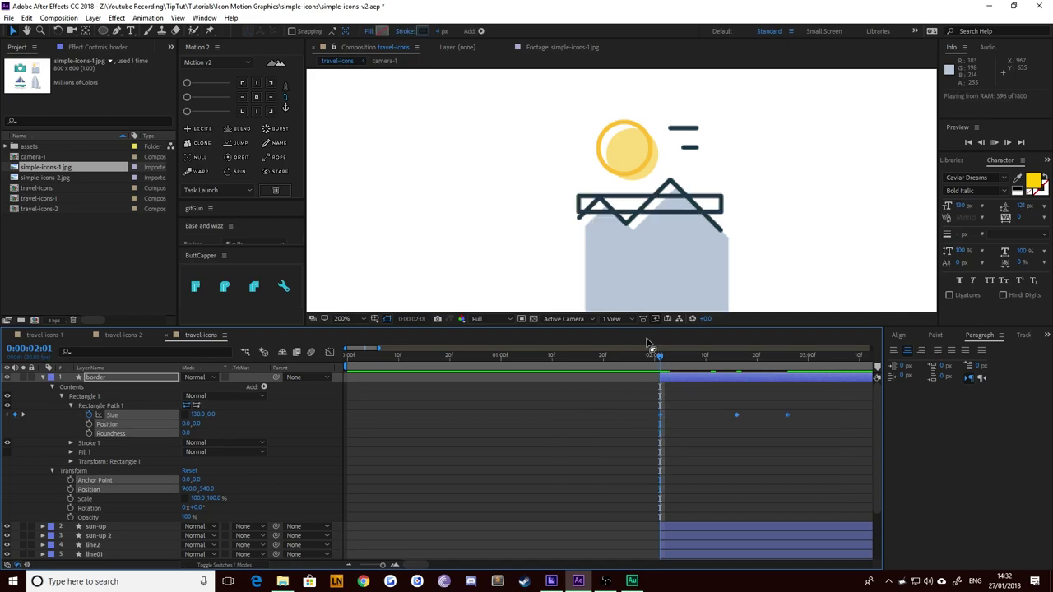
pyautogui.press('space')
pyautogui.scroll(-2, 629, 297)
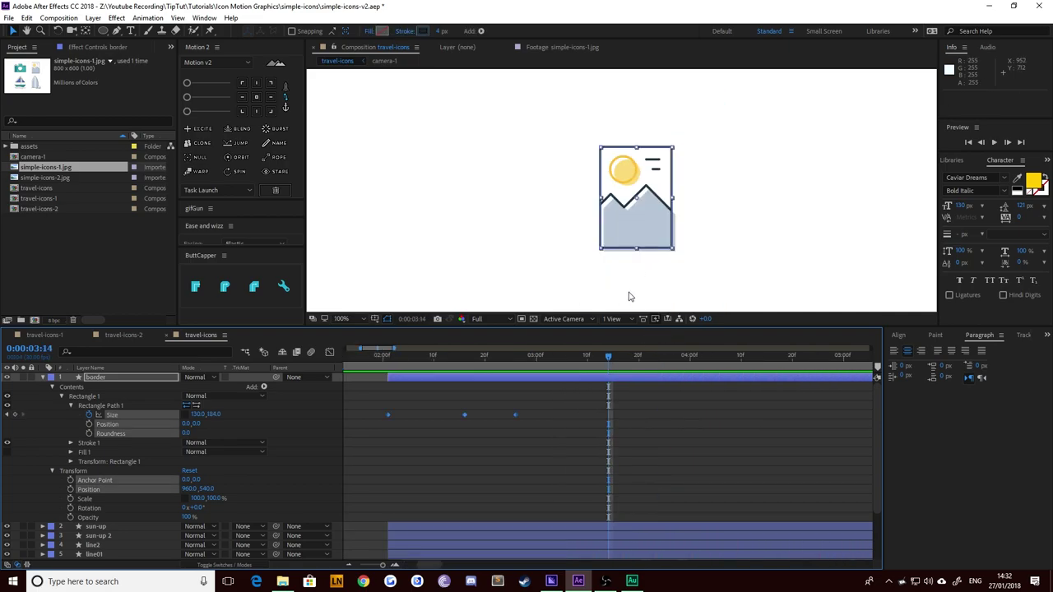
pyautogui.click(390, 360)
pyautogui.press('space')
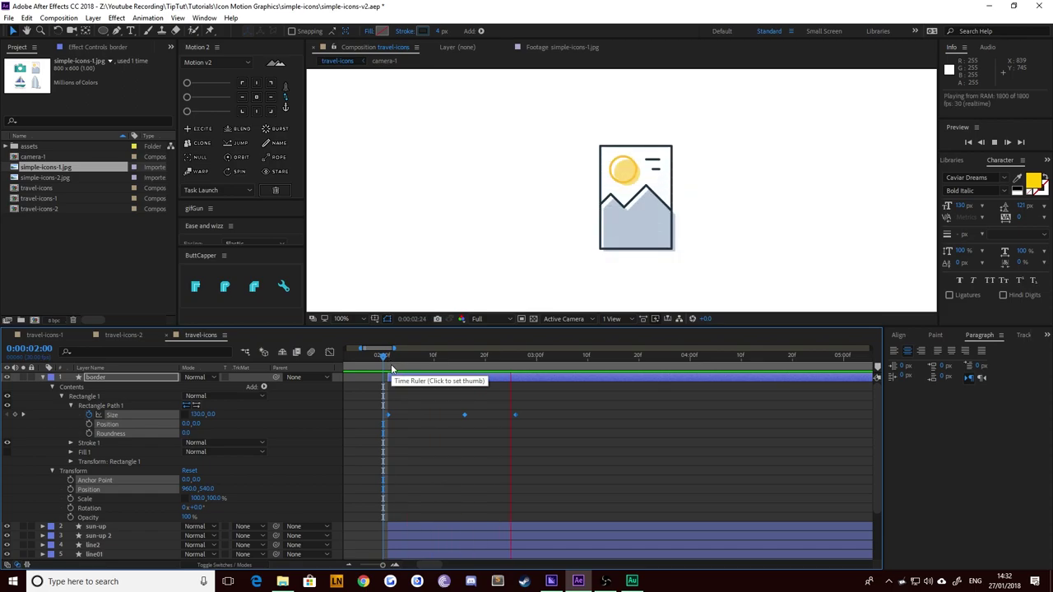
# Step: Apply Easy Ease to the border's three Size keyframes and preview the eased motion from 0:00:02:01
pyautogui.moveTo(419, 359); pyautogui.dragTo(387, 367)
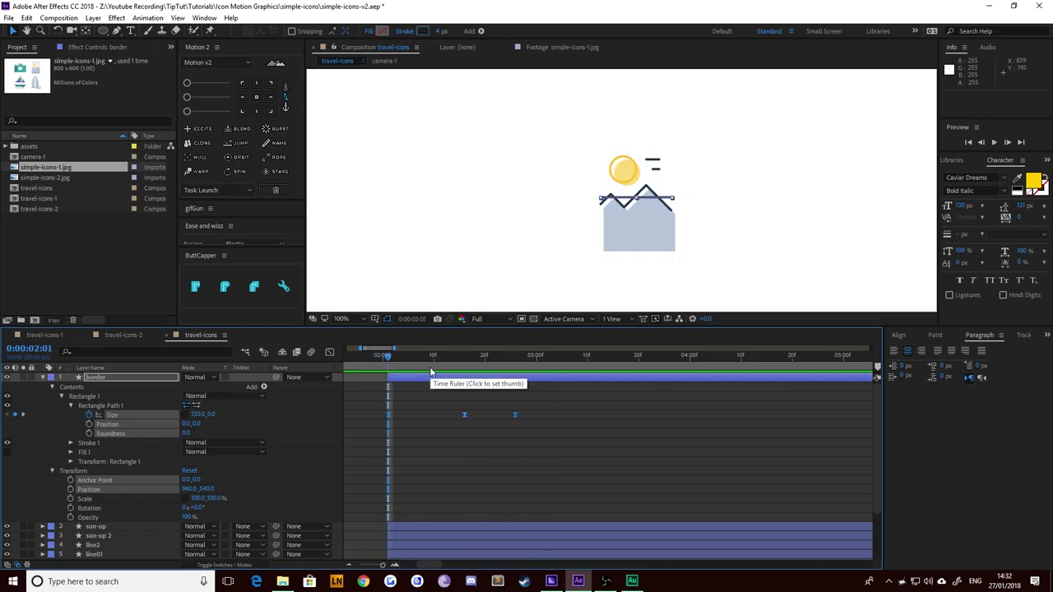
pyautogui.press('space')
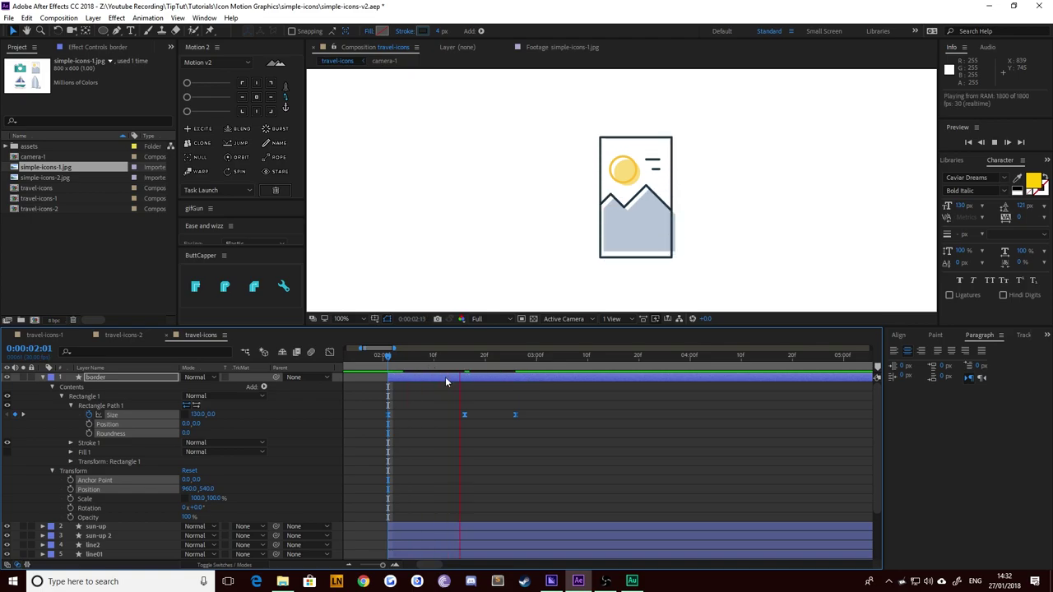
pyautogui.press('space')
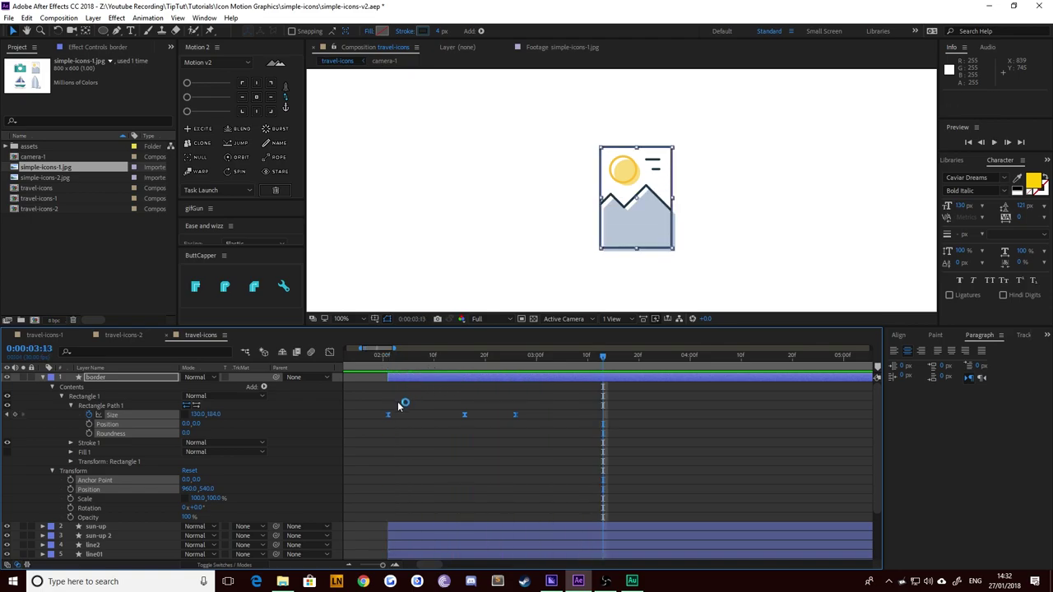
pyautogui.rightClick(388, 415)
pyautogui.moveTo(448, 548)
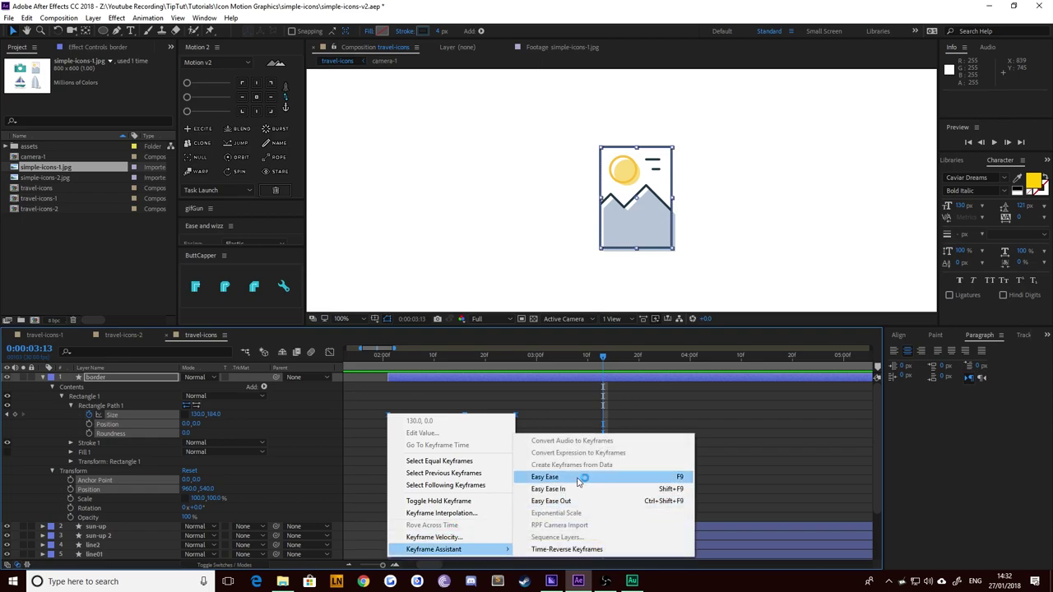
pyautogui.click(578, 479)
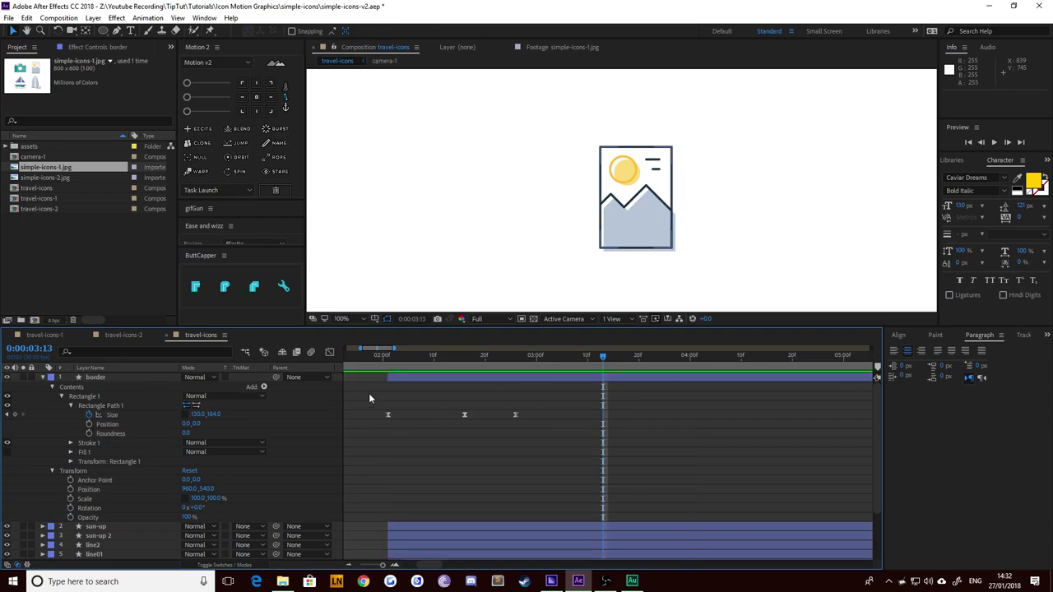
# Step: Open the Graph Editor for the border's three Size keyframes, view their value graph, and switch back to the speed graph
pyautogui.moveTo(369, 398); pyautogui.dragTo(526, 422)
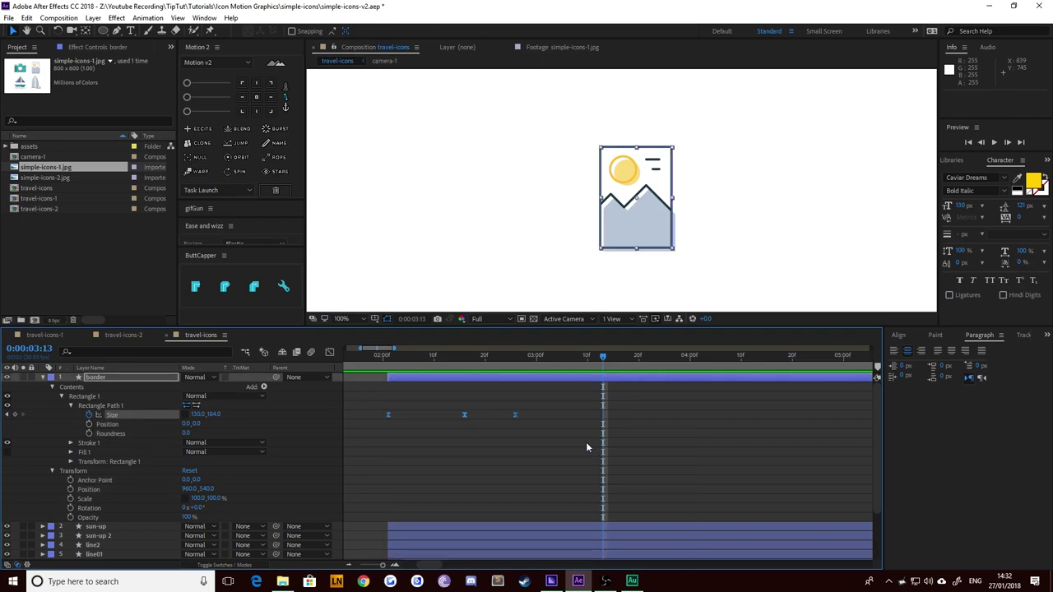
pyautogui.click(330, 352)
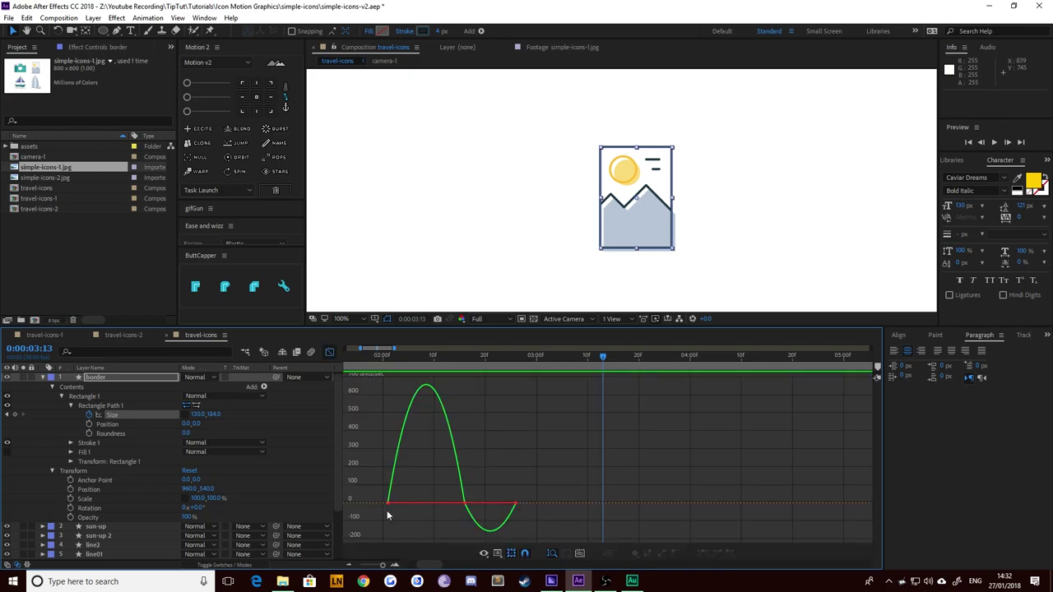
pyautogui.click(485, 553)
pyautogui.click(531, 437)
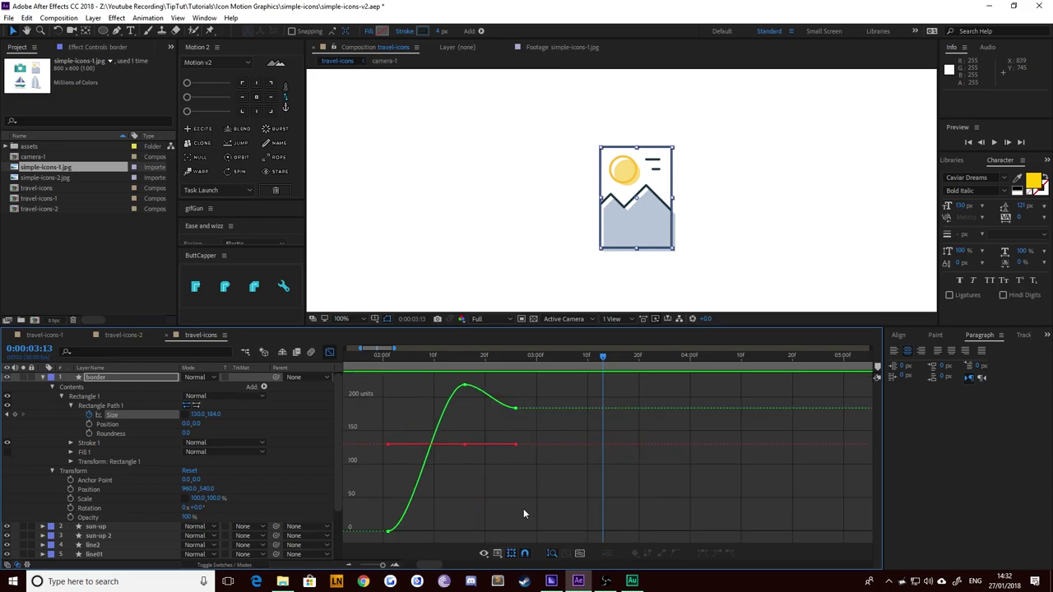
pyautogui.click(497, 554)
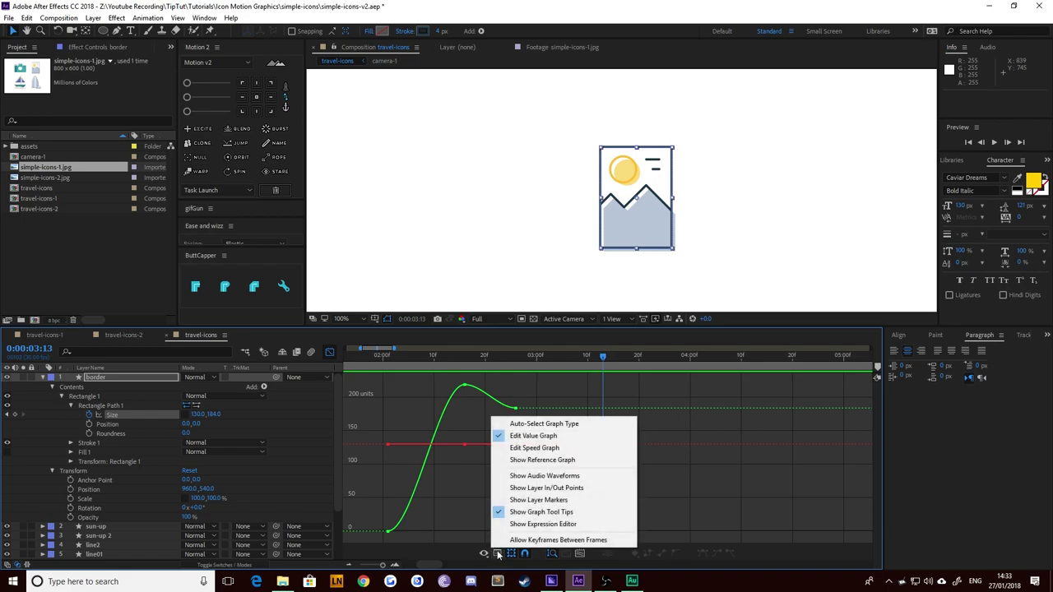
pyautogui.click(530, 449)
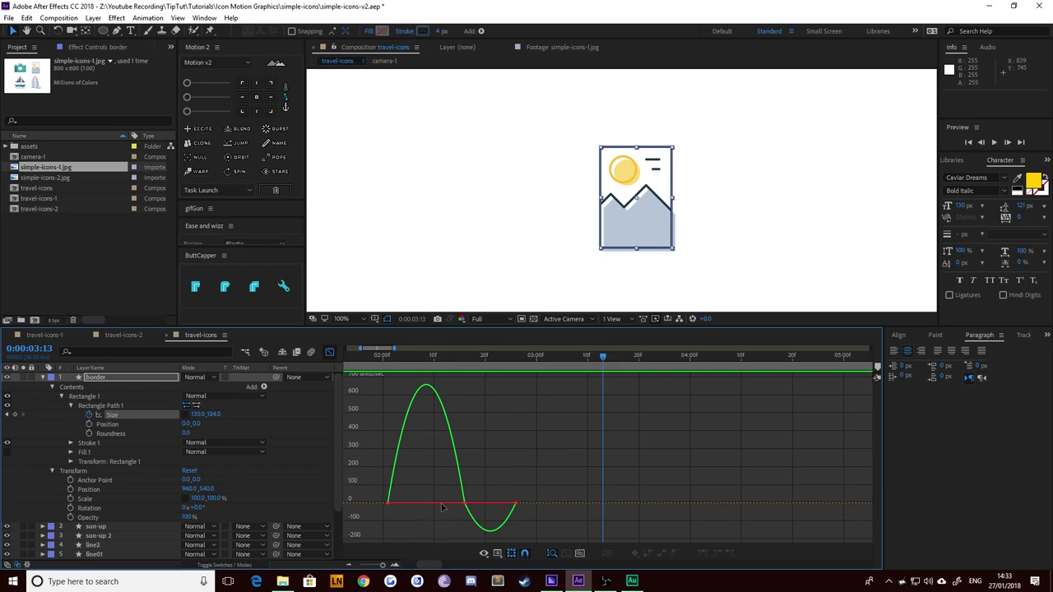
# Step: In the border's Size speed graph, extend the middle keyframe's incoming influence toward the first keyframe and preview the motion
pyautogui.moveTo(466, 503)
pyautogui.mouseDown()
pyautogui.moveTo(447, 525)
pyautogui.moveTo(451, 517)
pyautogui.mouseUp()
pyautogui.moveTo(471, 360); pyautogui.dragTo(466, 364)
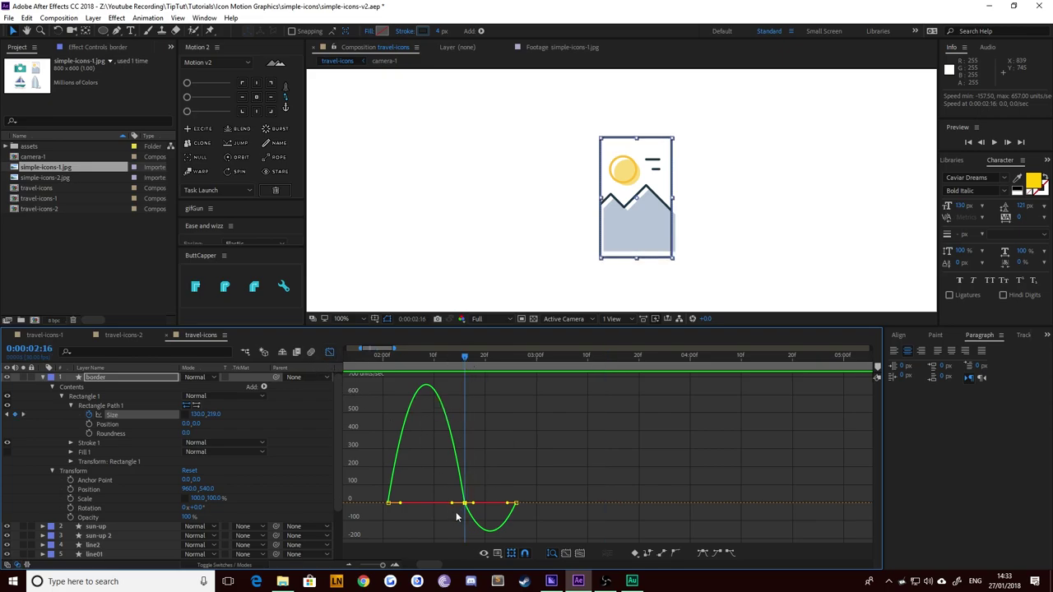
pyautogui.click(328, 352)
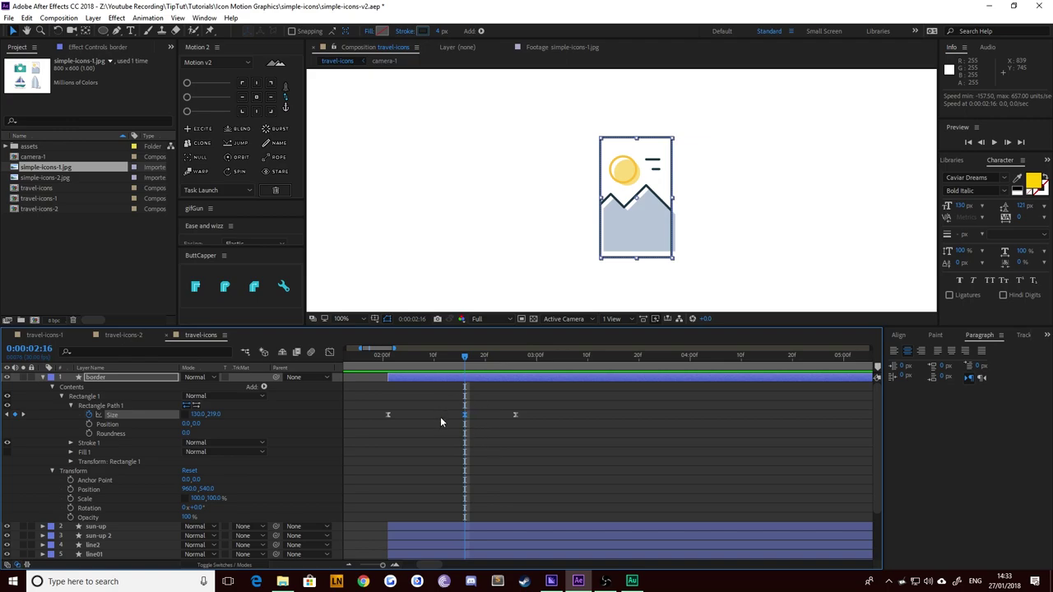
pyautogui.click(328, 352)
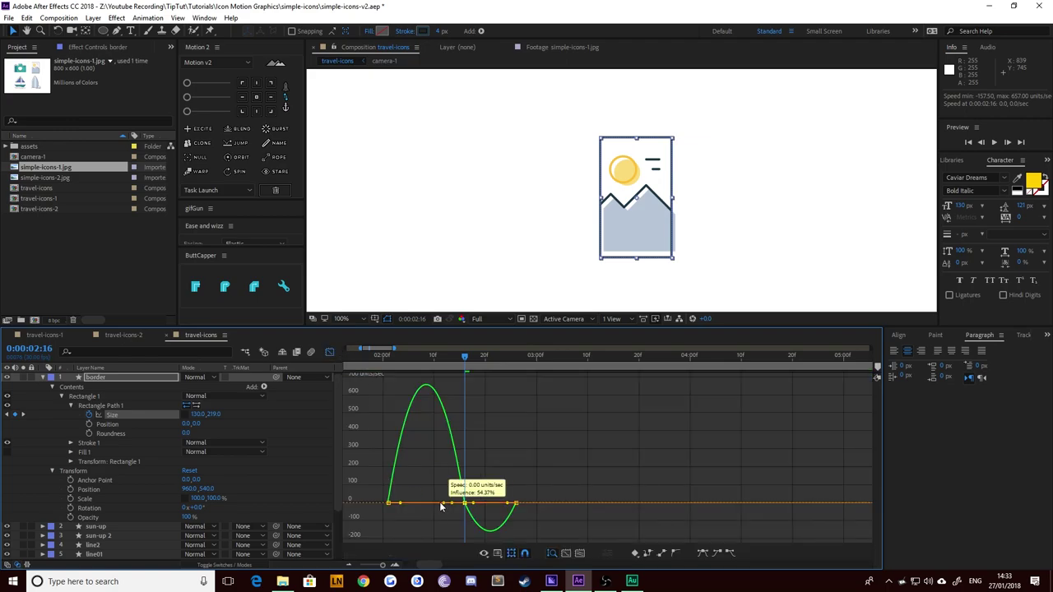
pyautogui.moveTo(451, 506); pyautogui.dragTo(424, 504)
pyautogui.press('space')
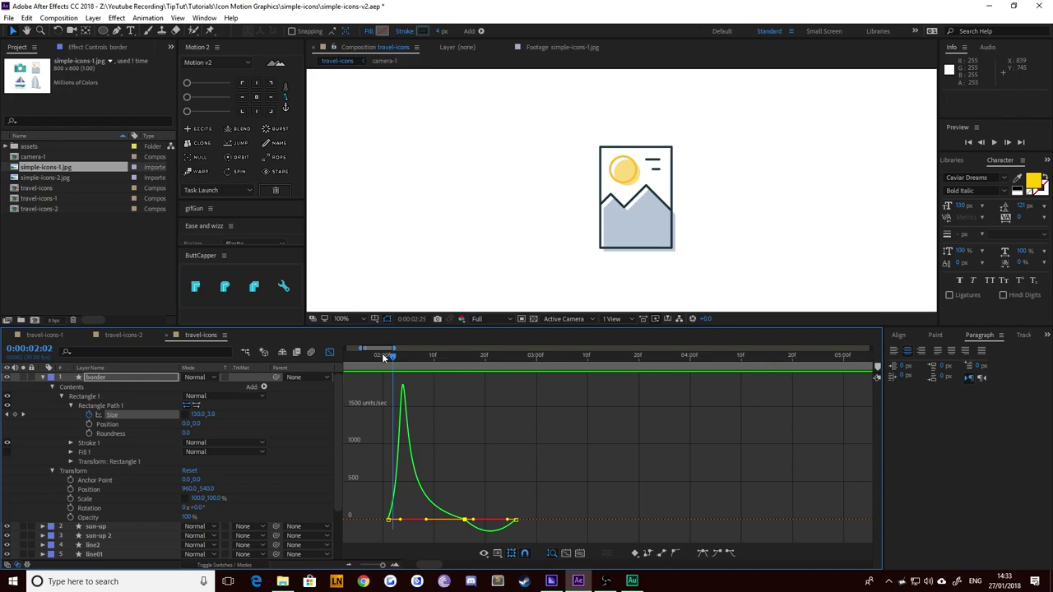
pyautogui.press('space')
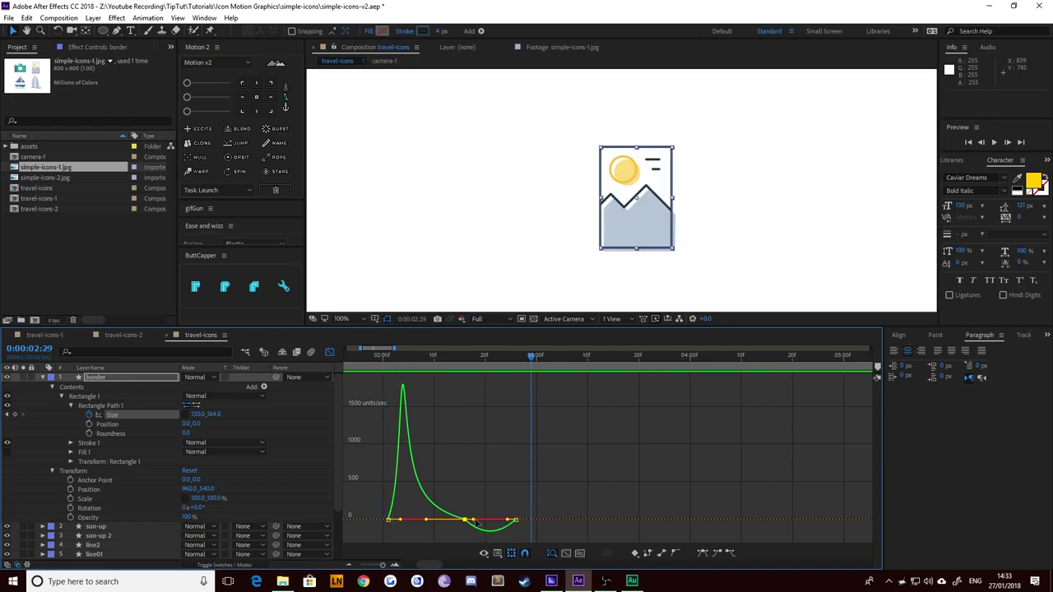
# Step: Extend the middle Size keyframe's outgoing influence toward the last keyframe, and preview the border's motion from the start of the icon
pyautogui.moveTo(478, 525); pyautogui.dragTo(498, 523)
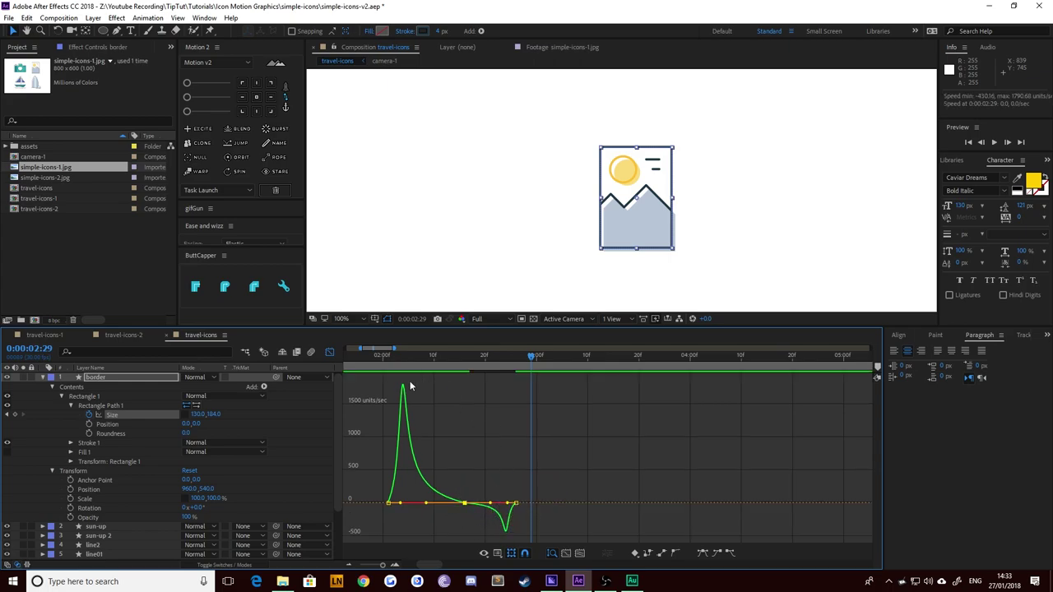
pyautogui.click(385, 359)
pyautogui.press('space')
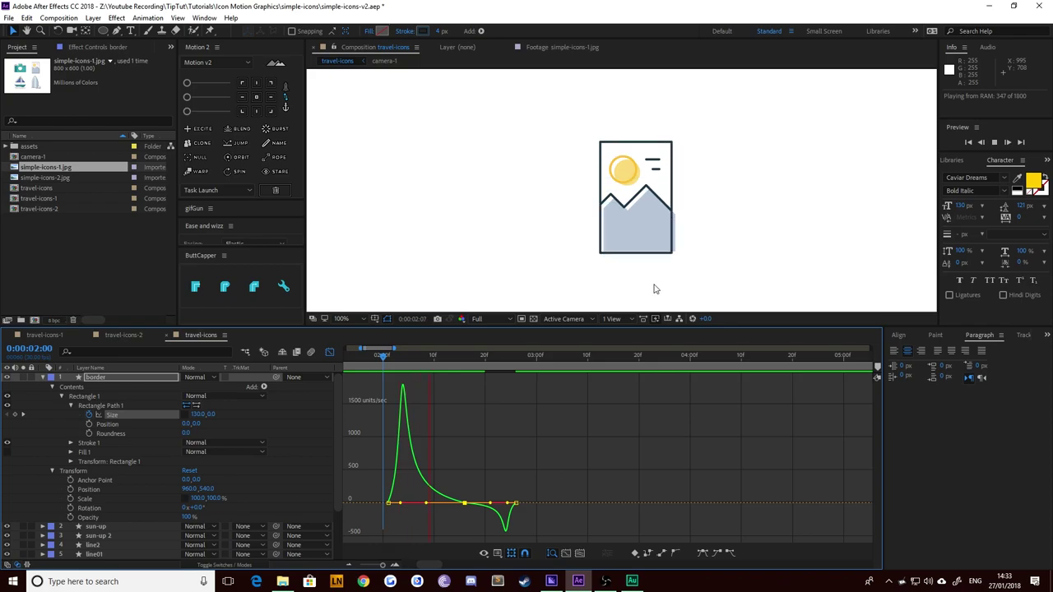
pyautogui.moveTo(397, 360); pyautogui.dragTo(388, 359)
pyautogui.press('space')
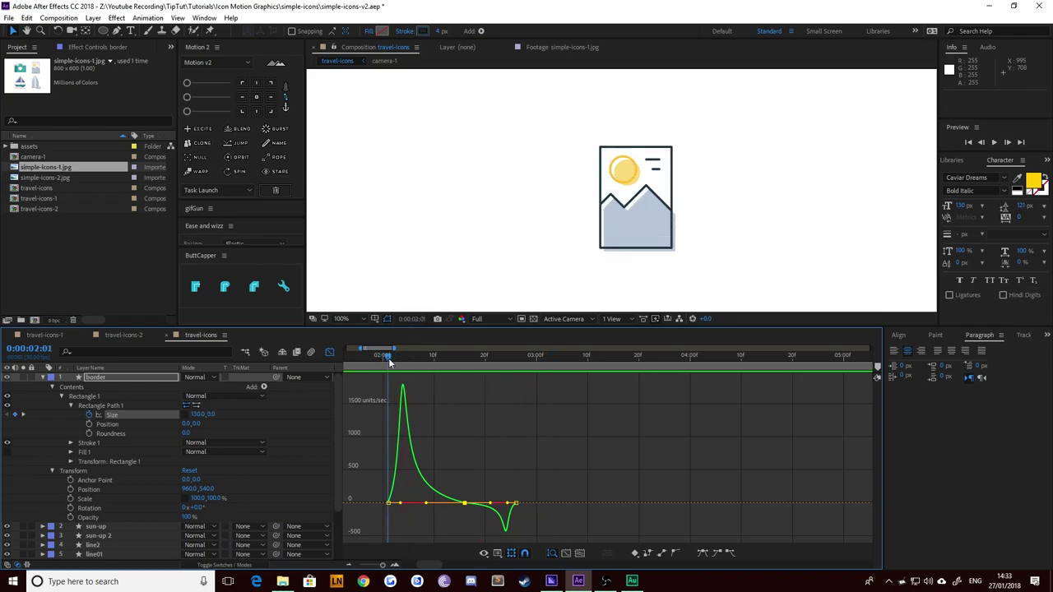
pyautogui.press('space')
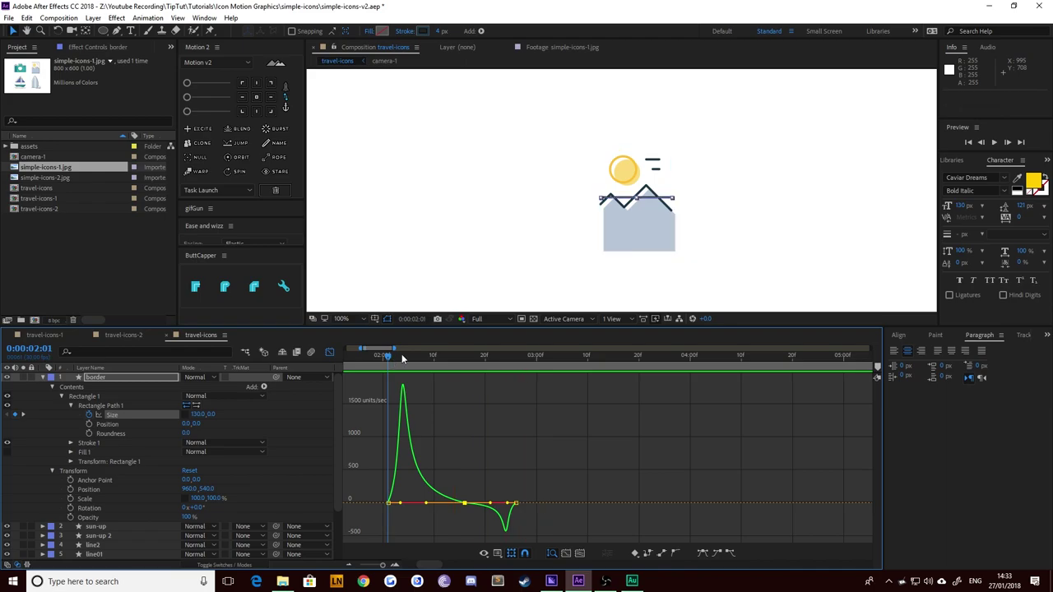
# Step: Close the Graph Editor, set the current time to 0:00:02:03, and collapse the border layer to its keyframed properties
pyautogui.click(329, 351)
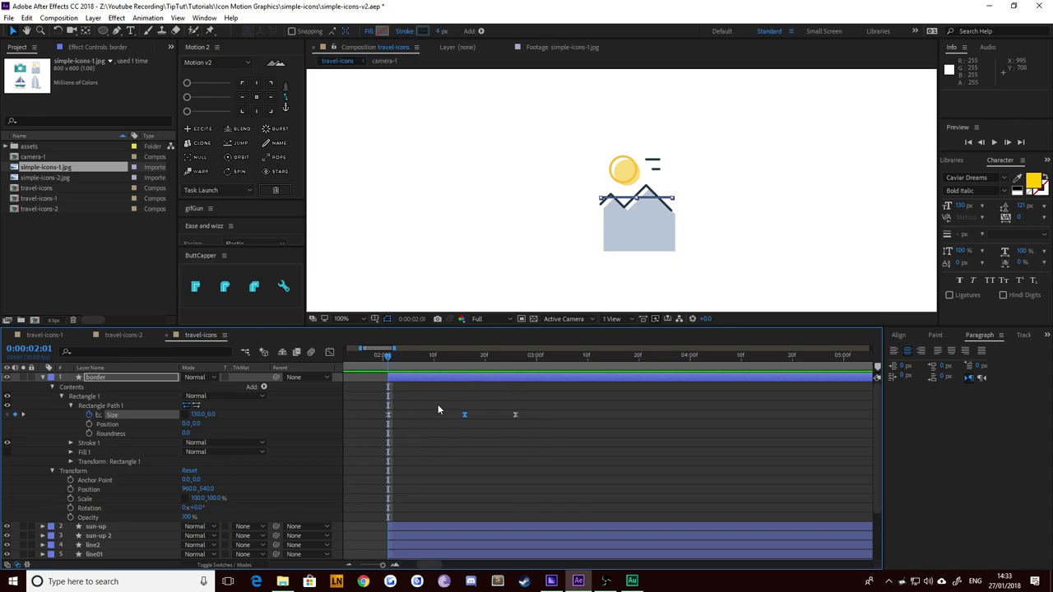
pyautogui.click(529, 245)
pyautogui.scroll(4, 582, 256)
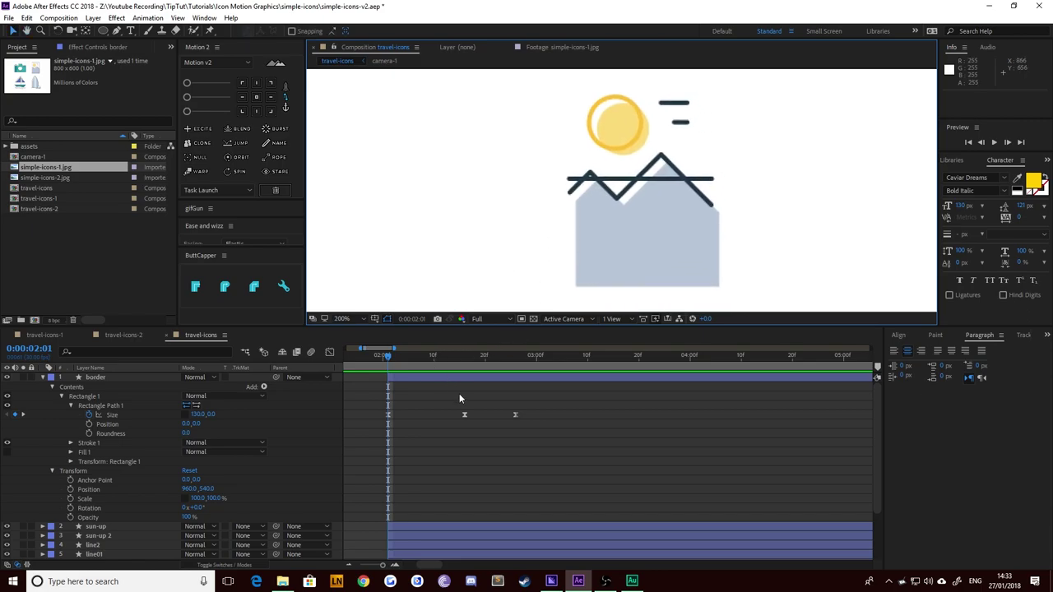
pyautogui.moveTo(390, 356); pyautogui.dragTo(403, 360)
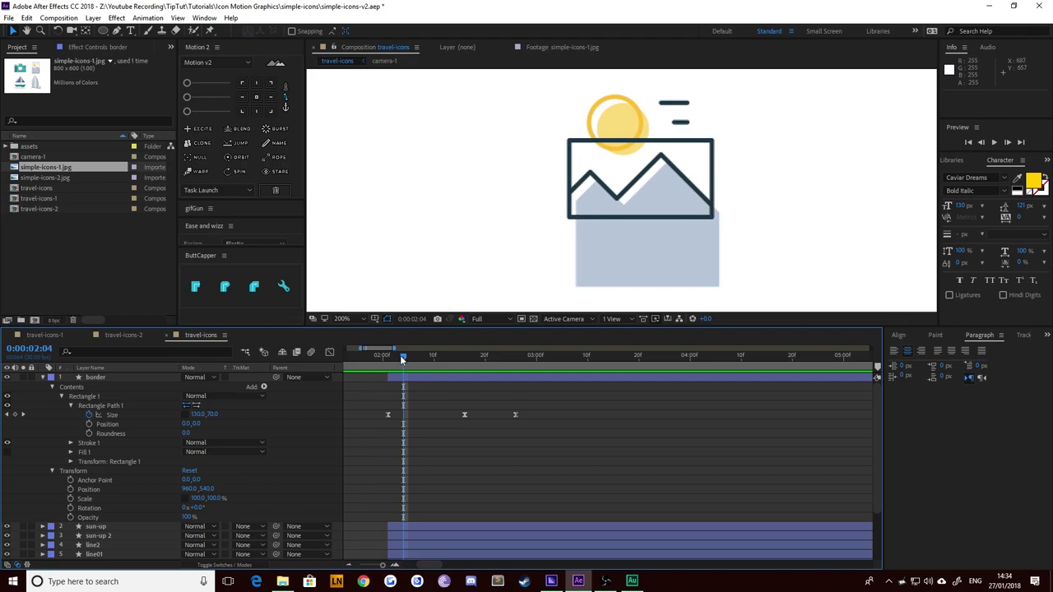
pyautogui.moveTo(402, 358); pyautogui.dragTo(399, 359)
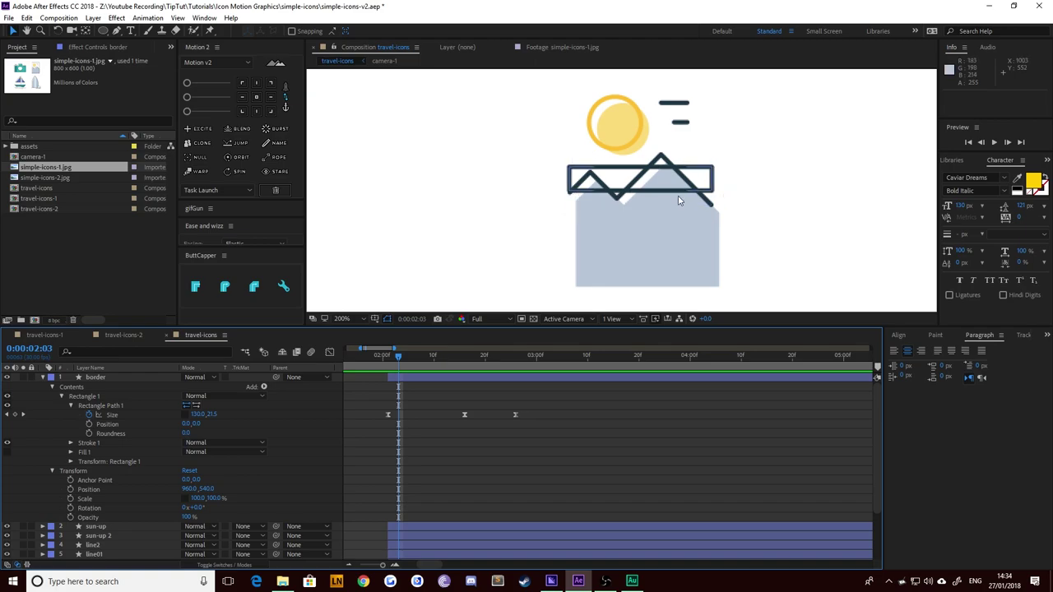
pyautogui.click(122, 377)
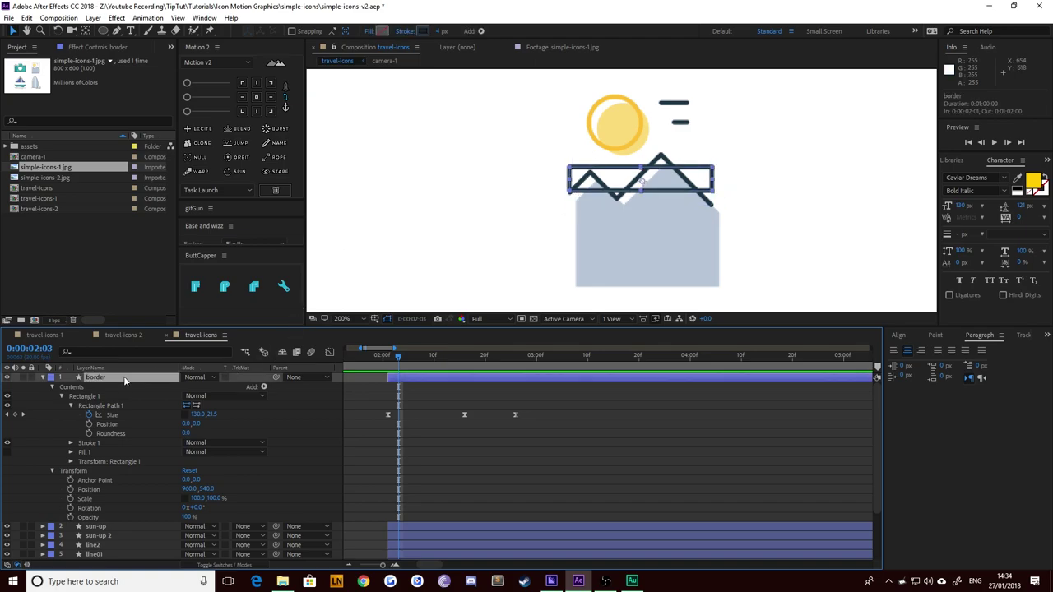
pyautogui.press('u')
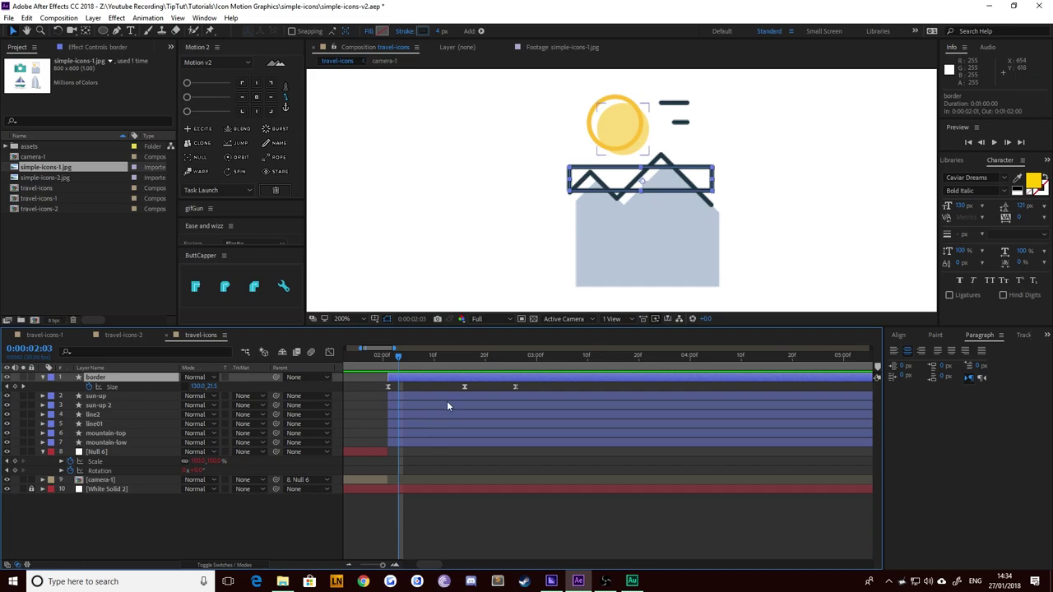
# Step: Add Trim Paths to the mountain-top layer and expand its properties
pyautogui.click(110, 433)
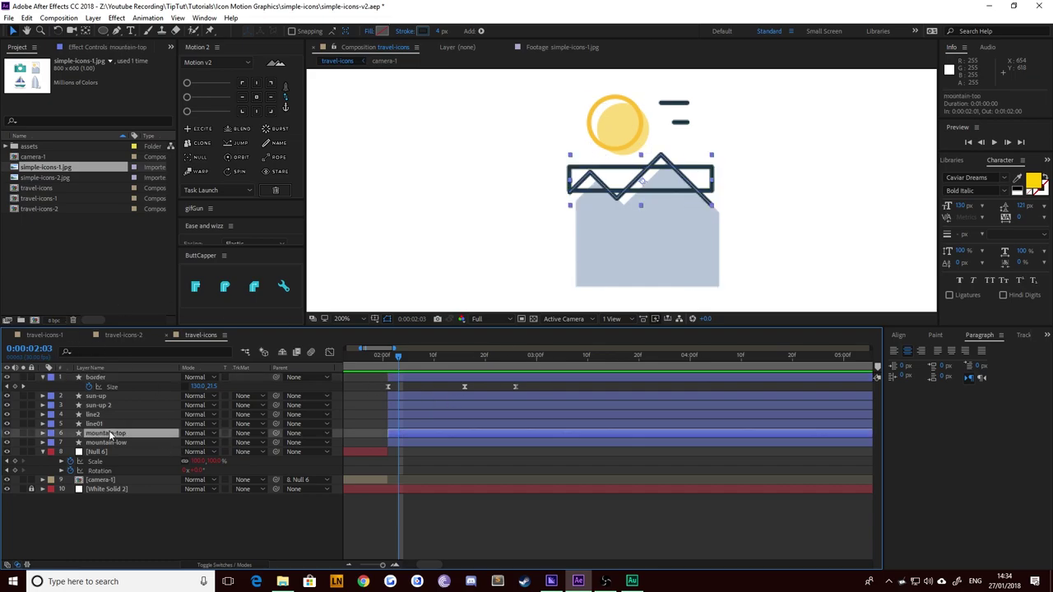
pyautogui.click(43, 433)
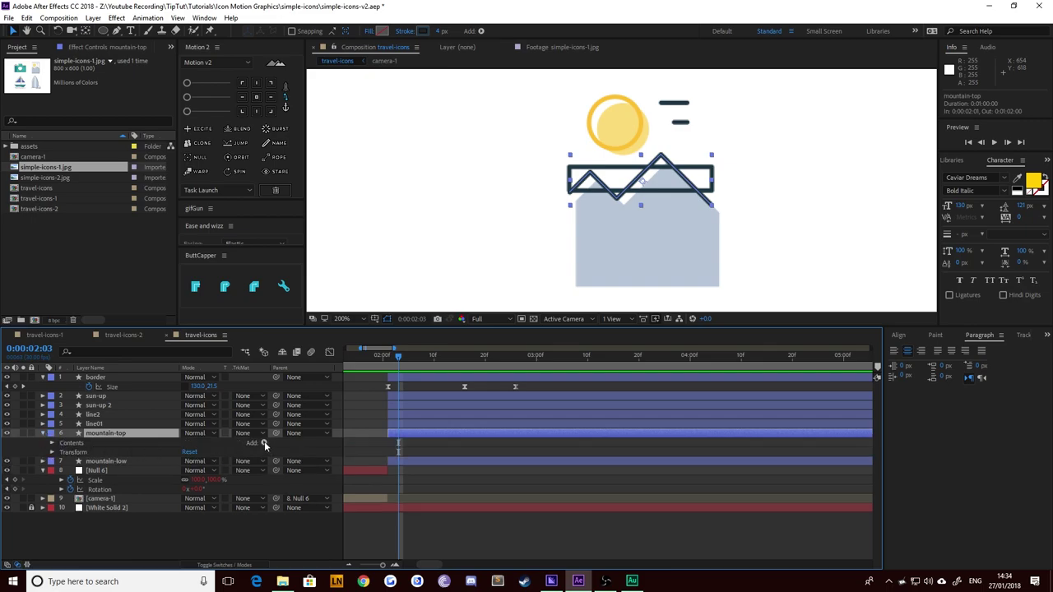
pyautogui.click(264, 443)
pyautogui.click(294, 385)
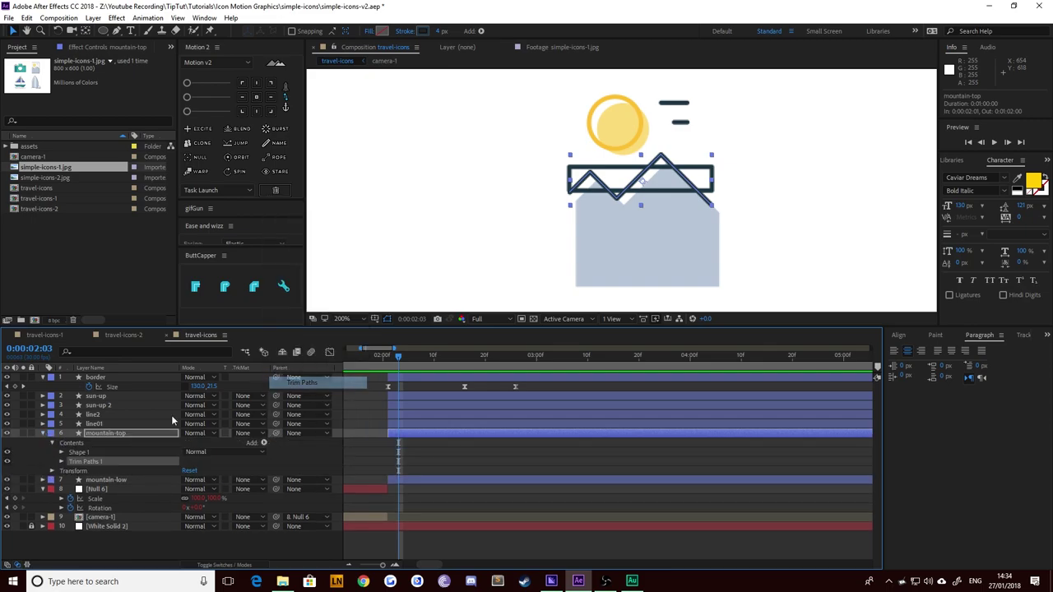
pyautogui.click(61, 462)
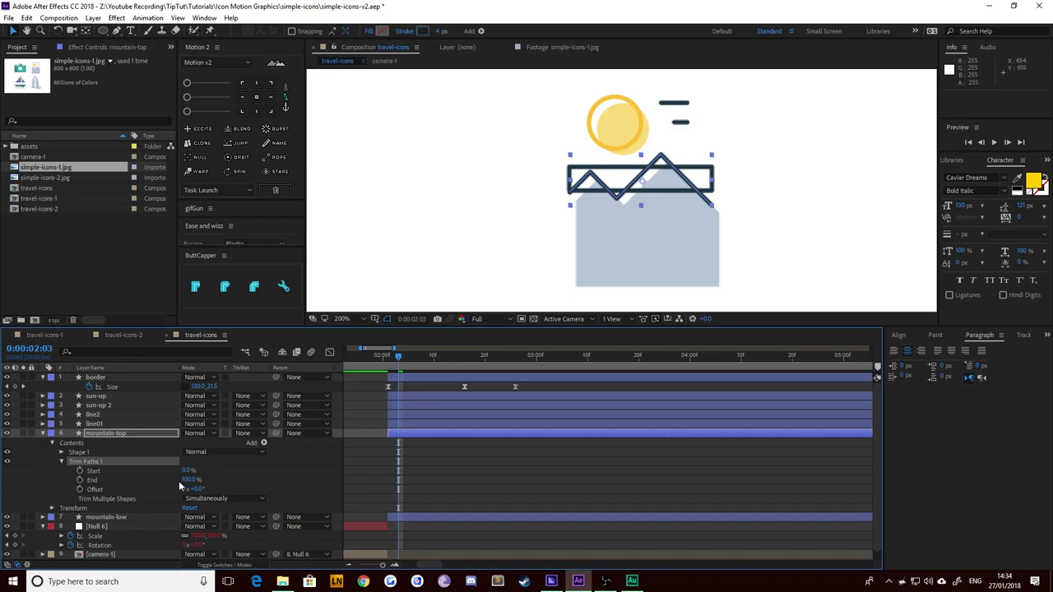
# Step: Keyframe mountain-top's Trim Paths End from 0% at 0:00:02:03 to 100% at 0:00:02:18
pyautogui.moveTo(189, 480); pyautogui.dragTo(120, 484)
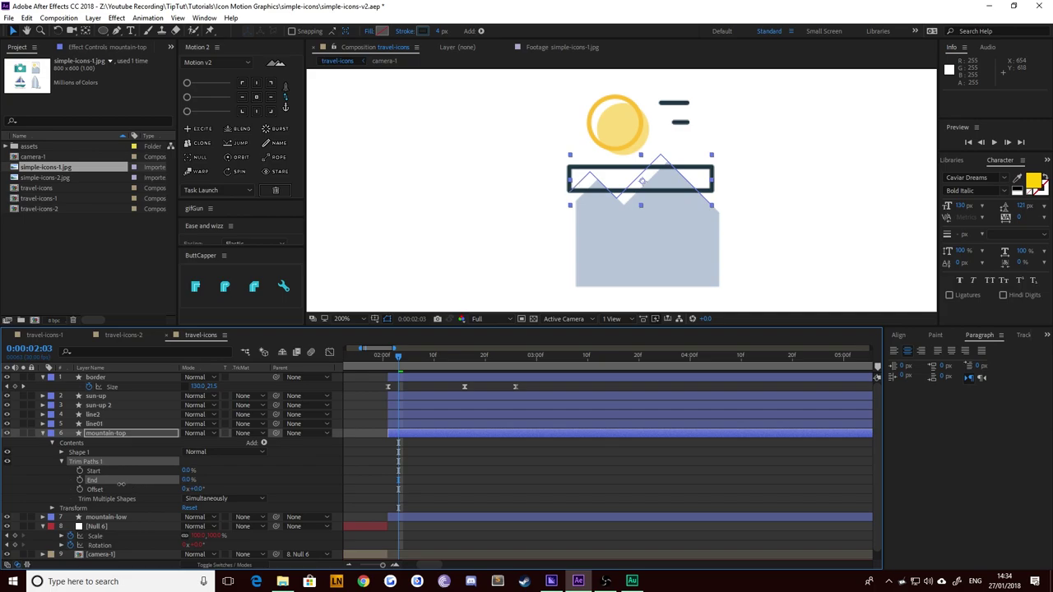
pyautogui.click(80, 479)
pyautogui.press('space')
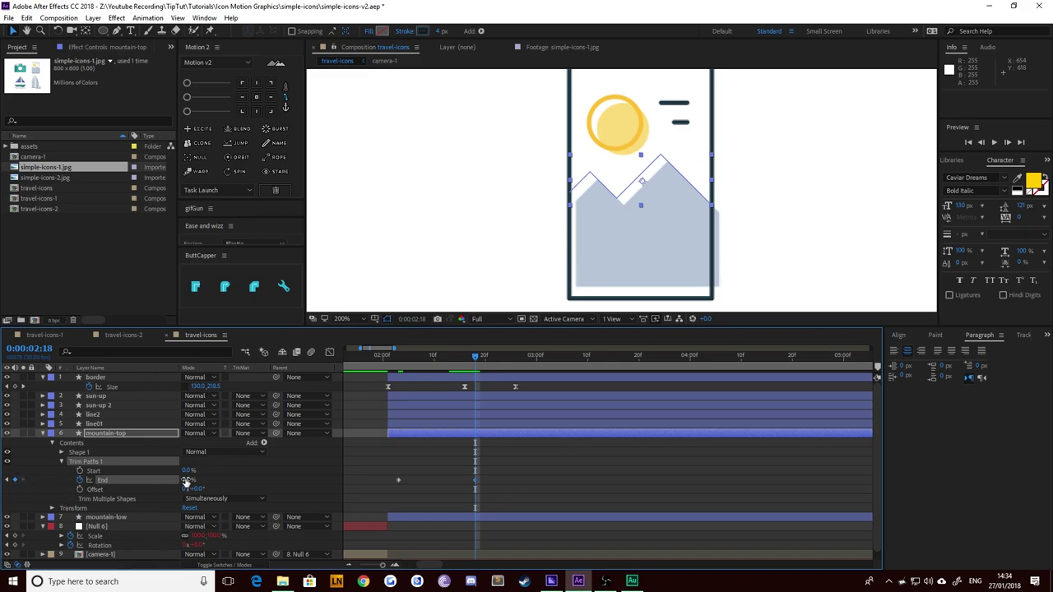
pyautogui.moveTo(185, 482); pyautogui.dragTo(334, 480)
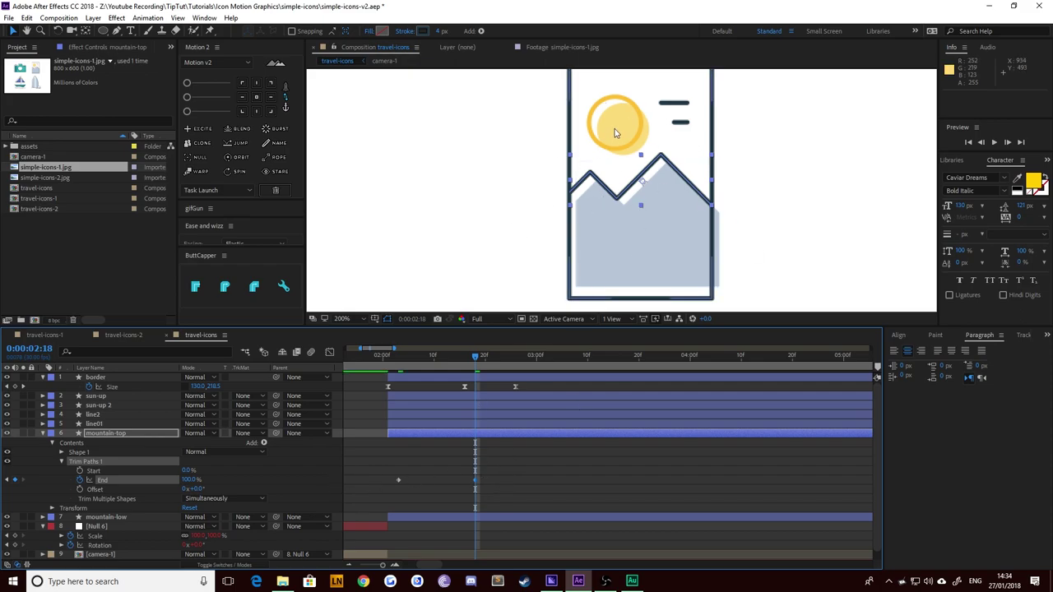
# Step: Apply Easy Ease to both End keyframes, and extend the last keyframe's incoming influence toward the first in the speed graph
pyautogui.moveTo(535, 463); pyautogui.dragTo(379, 495)
pyautogui.press('F9')
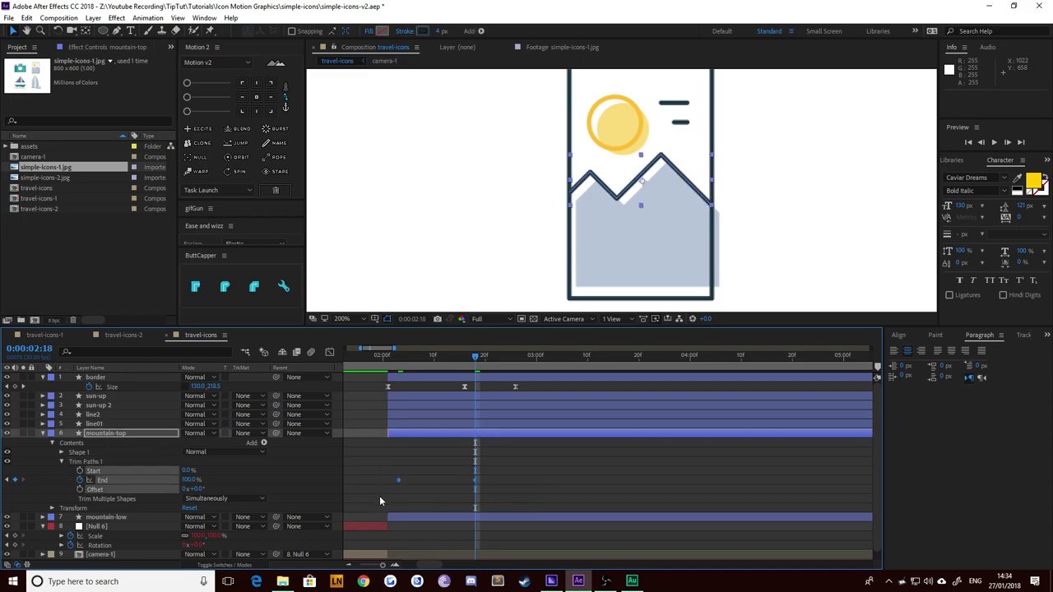
pyautogui.click(329, 353)
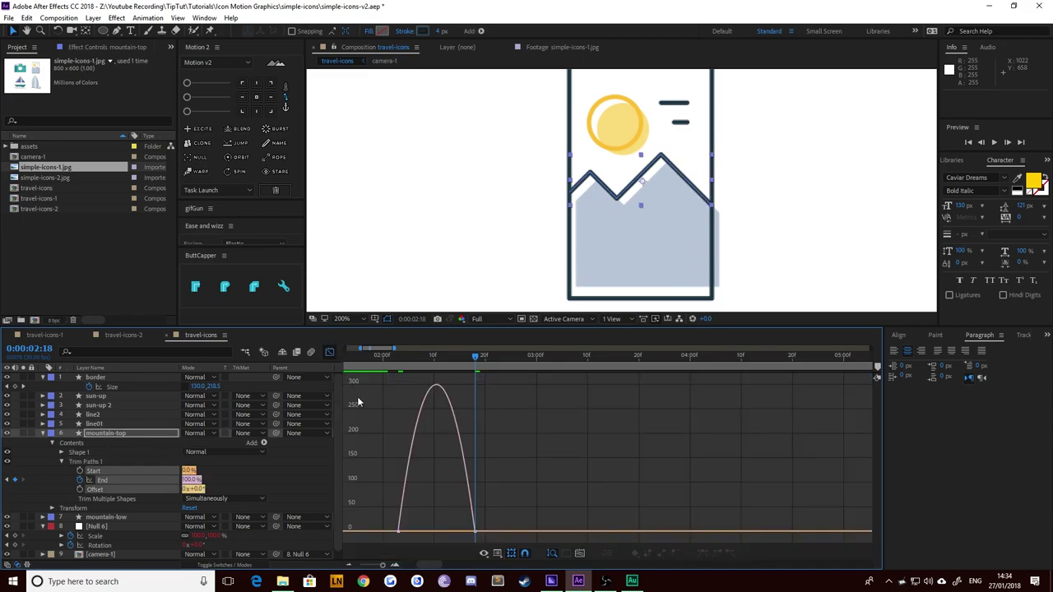
pyautogui.moveTo(462, 529); pyautogui.dragTo(409, 536)
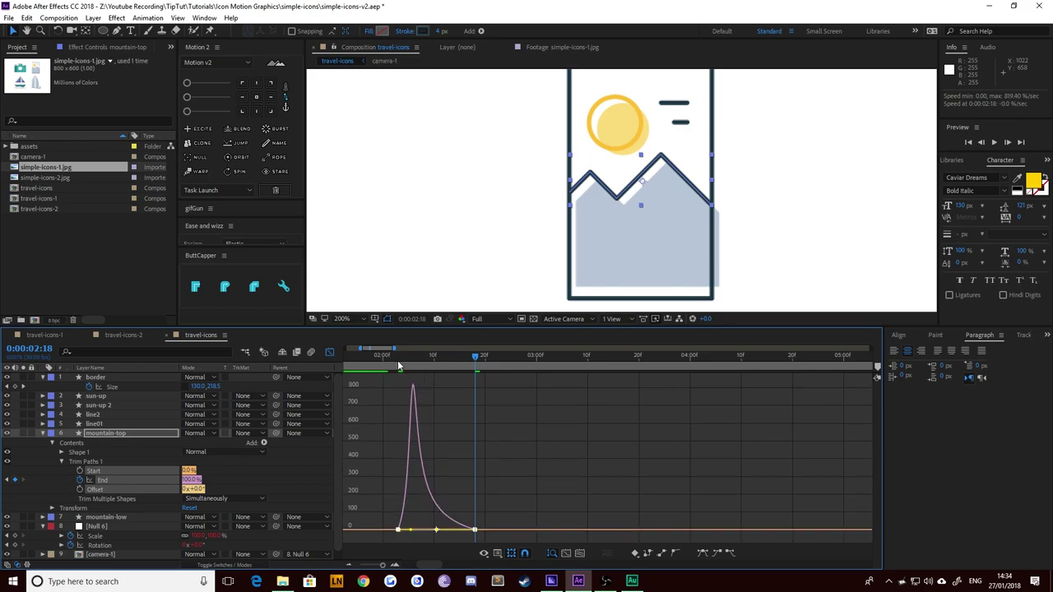
pyautogui.moveTo(399, 365); pyautogui.dragTo(500, 375)
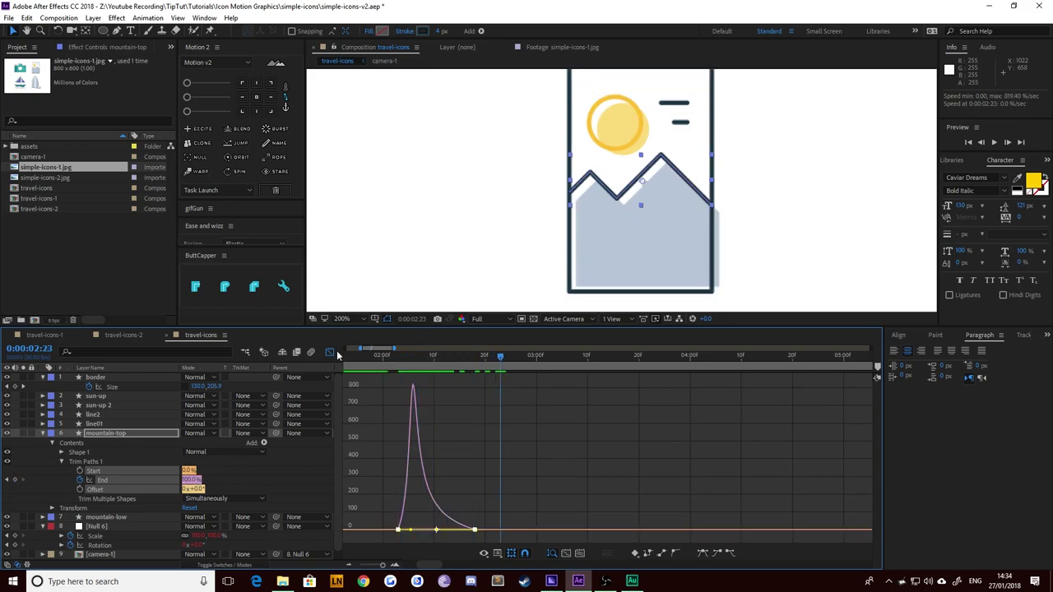
pyautogui.click(331, 352)
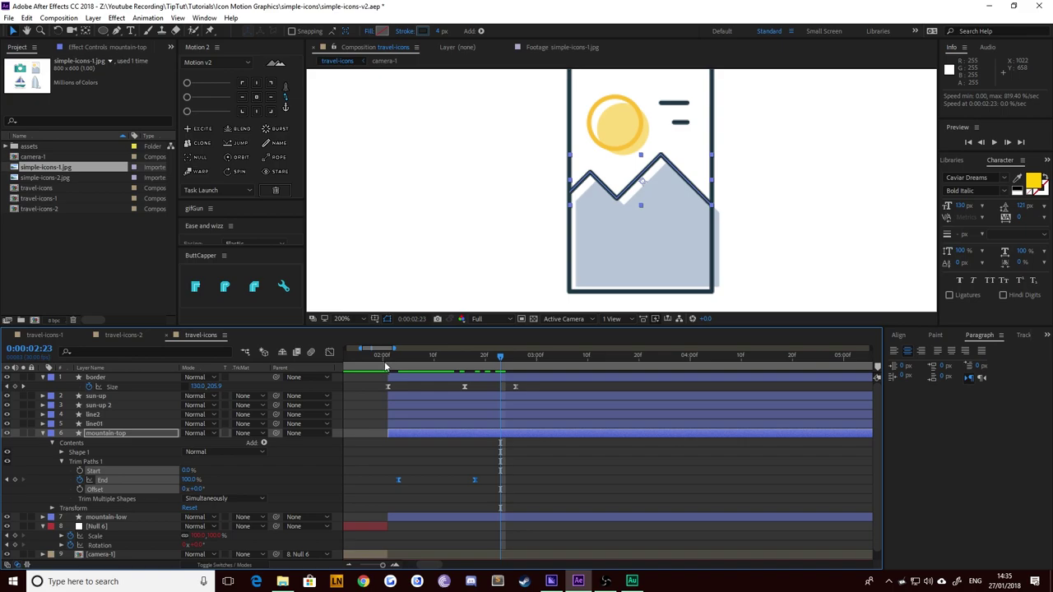
# Step: Trim the start of the mountain-top layer to its first End keyframe at 0:00:02:03
pyautogui.click(393, 362)
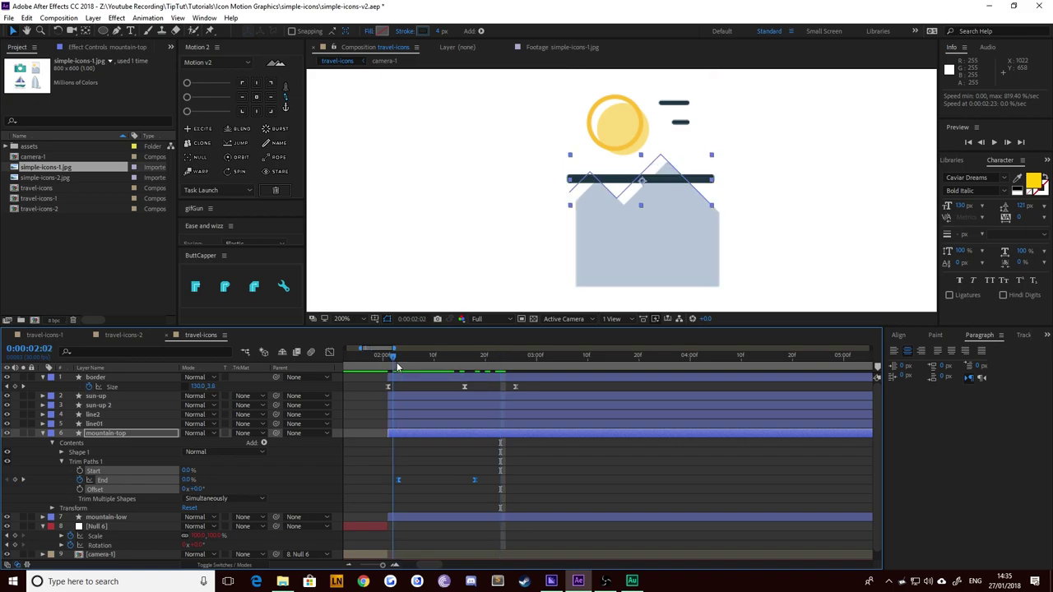
pyautogui.click(397, 443)
pyautogui.click(397, 434)
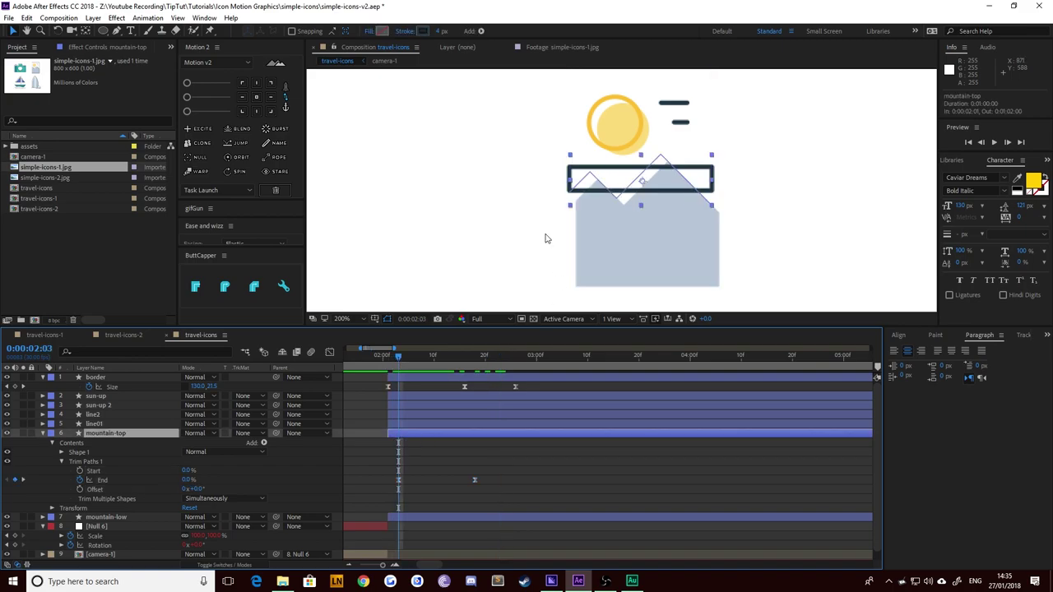
pyautogui.hotkey('alt', '[')
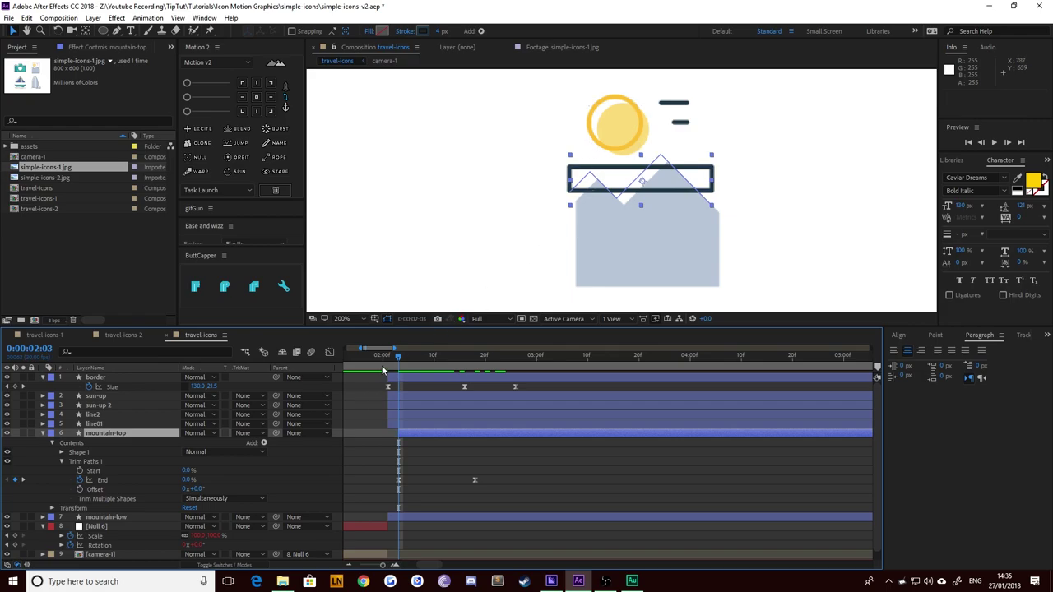
# Step: Preview the border and mountain-top animation from 0:00:02:01, and replay it from 0:00:02:03
pyautogui.click(387, 355)
pyautogui.press('space')
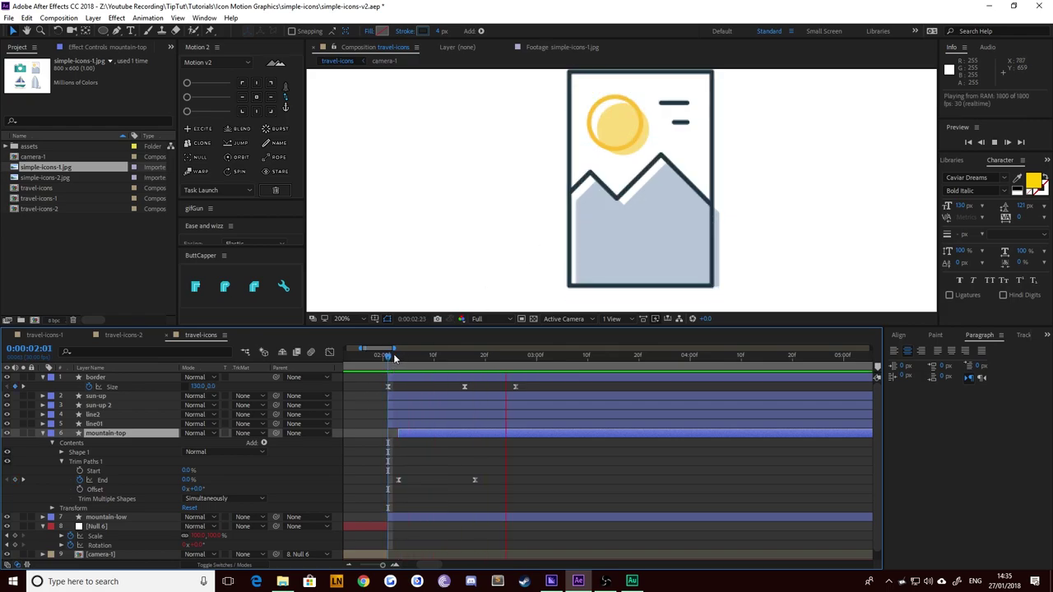
pyautogui.press('space')
pyautogui.moveTo(399, 362)
pyautogui.mouseDown()
pyautogui.moveTo(408, 363)
pyautogui.moveTo(397, 366)
pyautogui.mouseUp()
pyautogui.press('space')
pyautogui.press('space')
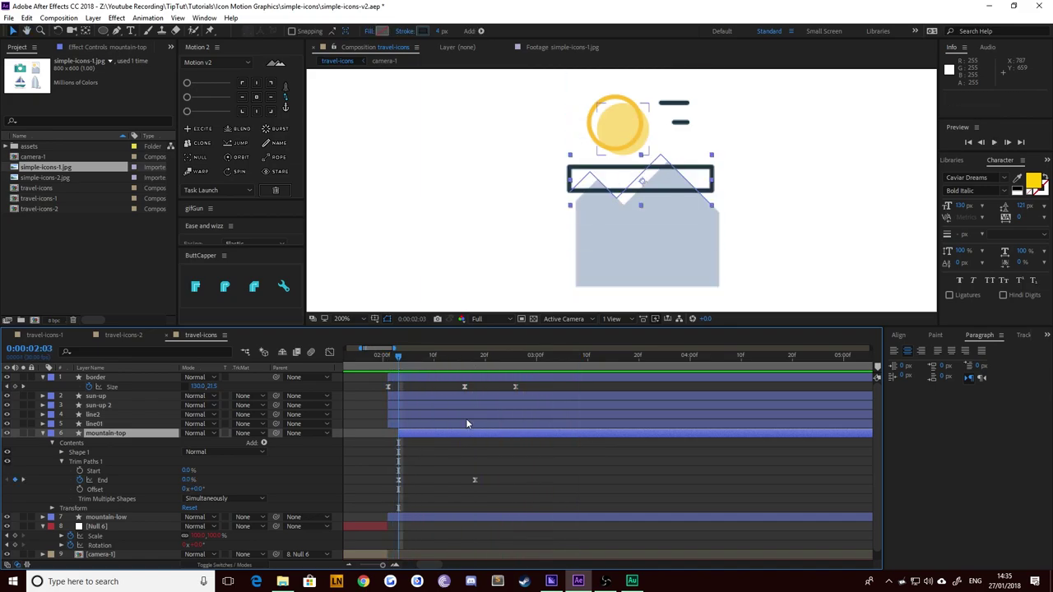
# Step: Delay mountain-top's second End keyframe by 15 frames and preview the slower line drawing
pyautogui.click(474, 480)
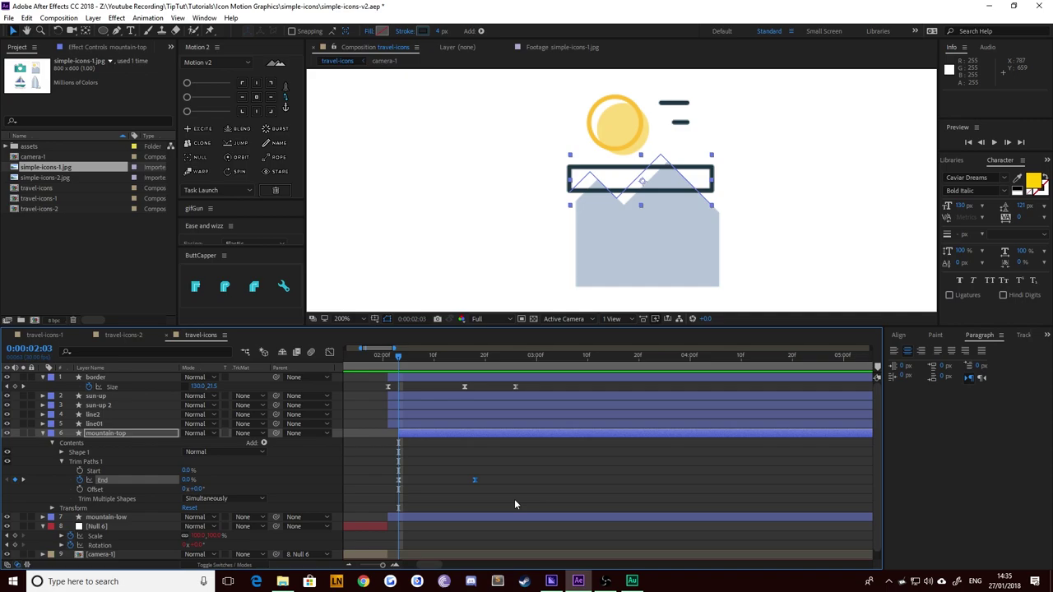
pyautogui.hotkey('shift', 'pagedown')
pyautogui.hotkey('shift', 'pageup')
pyautogui.hotkey('shift', 'pagedown')
pyautogui.hotkey('shift', 'pageup')
pyautogui.moveTo(497, 458); pyautogui.dragTo(443, 490)
pyautogui.hotkey('alt', 'shift', 'Right')
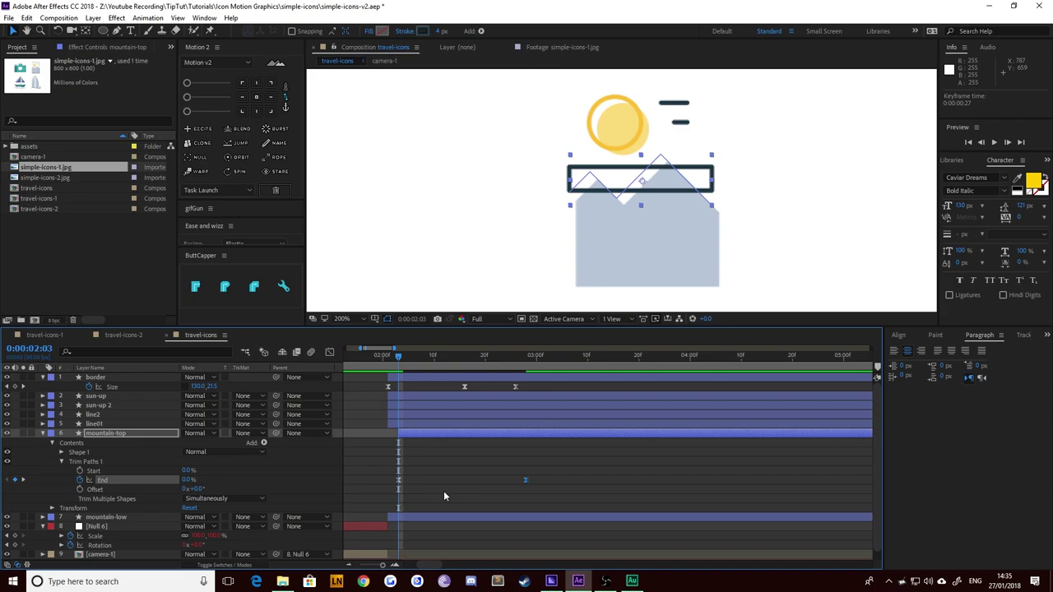
pyautogui.hotkey('alt', 'Right')
pyautogui.hotkey('alt', 'Right')
pyautogui.hotkey('alt', 'Right')
pyautogui.hotkey('alt', 'Right')
pyautogui.hotkey('alt', 'Right')
pyautogui.press('space')
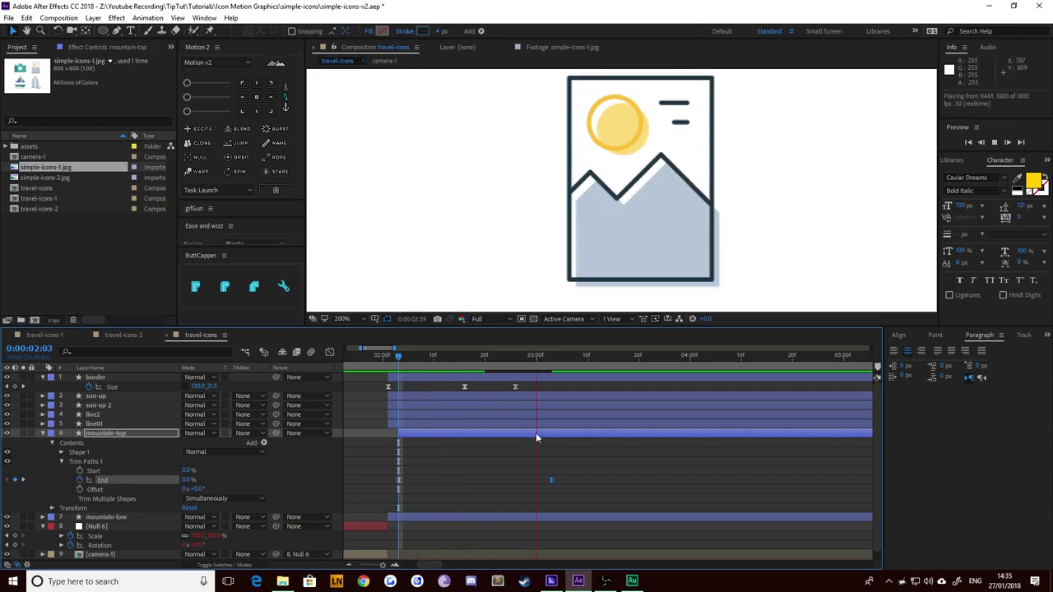
# Step: Move mountain-top's second End keyframe 5 frames earlier and preview the faster line drawing from 0:00:02:03
pyautogui.press('space')
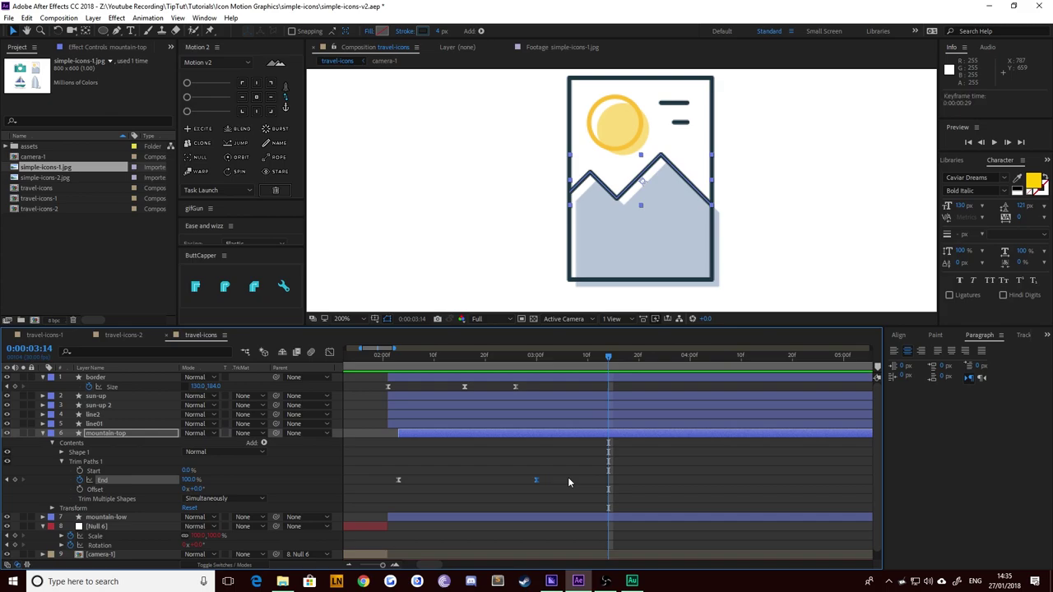
pyautogui.hotkey('alt', 'Left')
pyautogui.hotkey('alt', 'Left')
pyautogui.hotkey('alt', 'Left')
pyautogui.hotkey('alt', 'Left')
pyautogui.hotkey('alt', 'Left')
pyautogui.click(401, 360)
pyautogui.press('space')
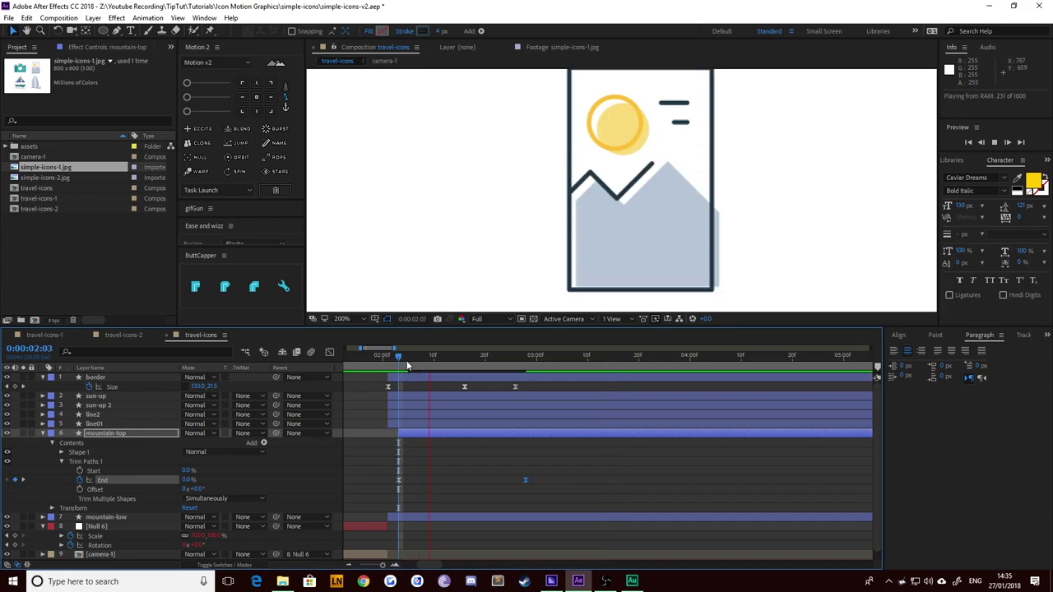
pyautogui.press('space')
# Step: Scrub from 0:00:02:09 to 0:00:02:18 to examine the mountain-top line drawing over the mountain fill
pyautogui.moveTo(487, 366); pyautogui.dragTo(431, 392)
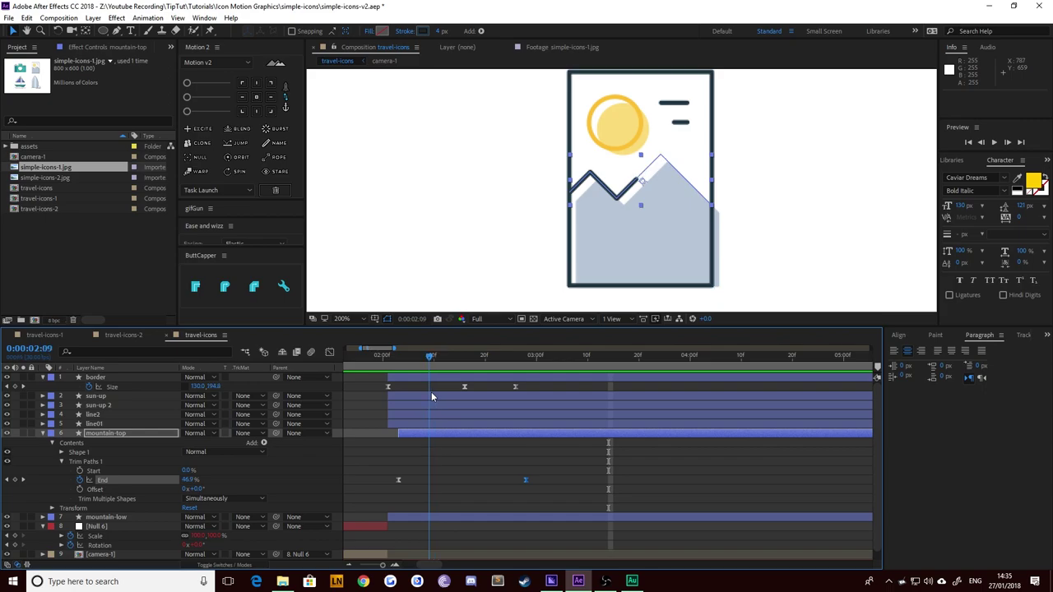
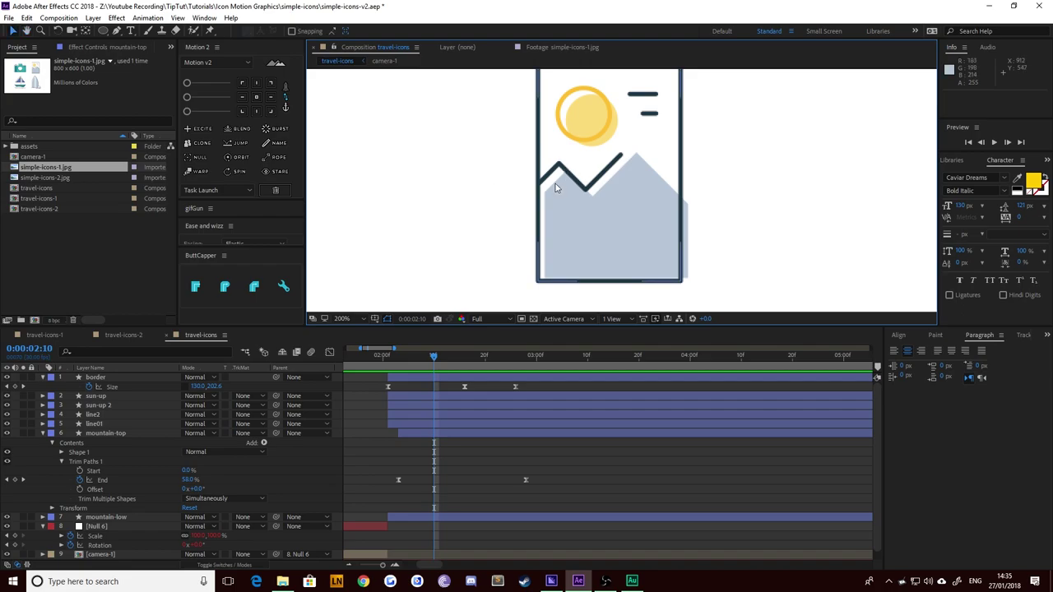
pyautogui.moveTo(434, 360); pyautogui.dragTo(475, 371)
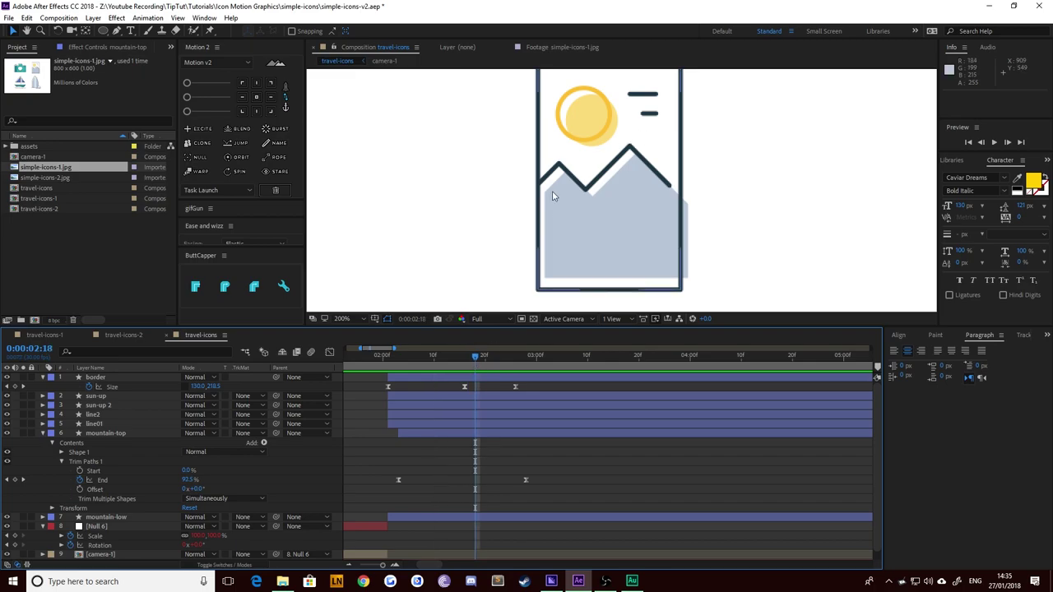
pyautogui.click(589, 239)
pyautogui.click(492, 274)
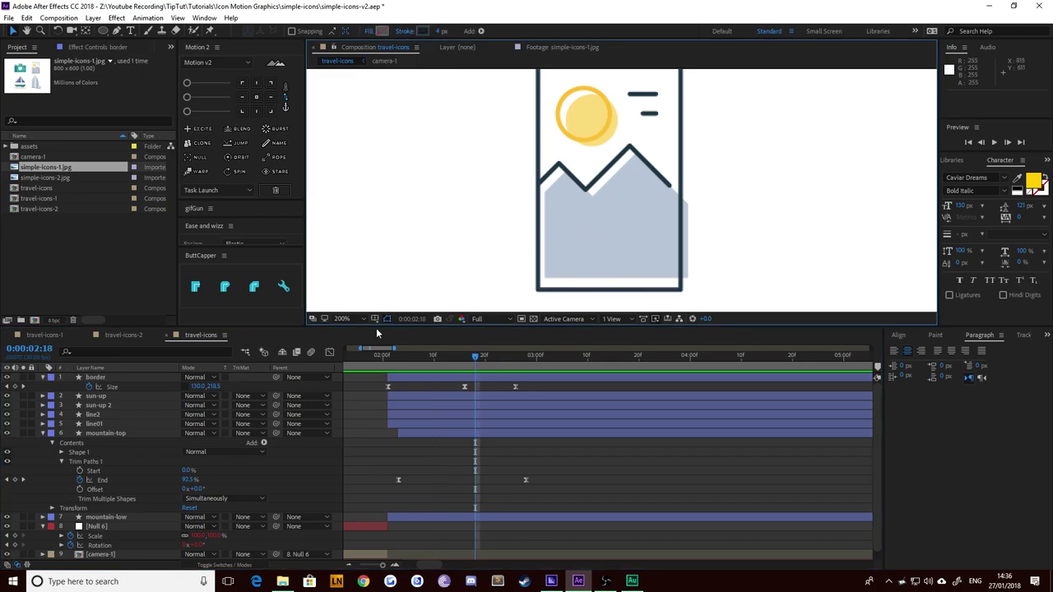
# Step: Try moving the mountain-low fill down inside the border, and undo the move
pyautogui.moveTo(624, 266); pyautogui.dragTo(624, 288)
pyautogui.hotkey('ctrl', 'z')
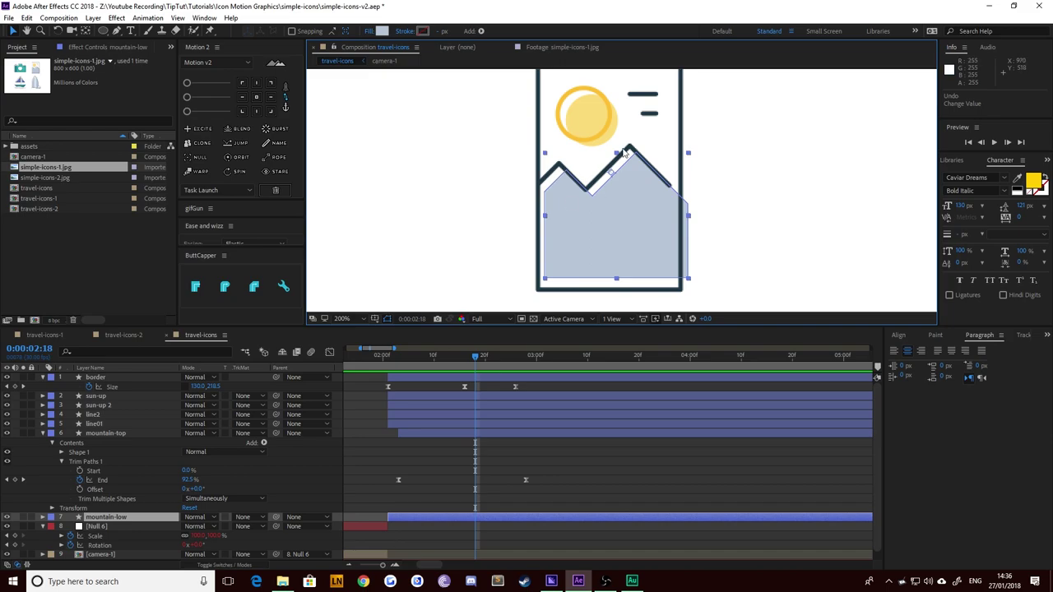
pyautogui.click(452, 222)
# Step: Activate the Pen tool, reduce the mountain-top layer to its keyframed End property, and deselect all layers
pyautogui.moveTo(475, 179); pyautogui.dragTo(493, 223)
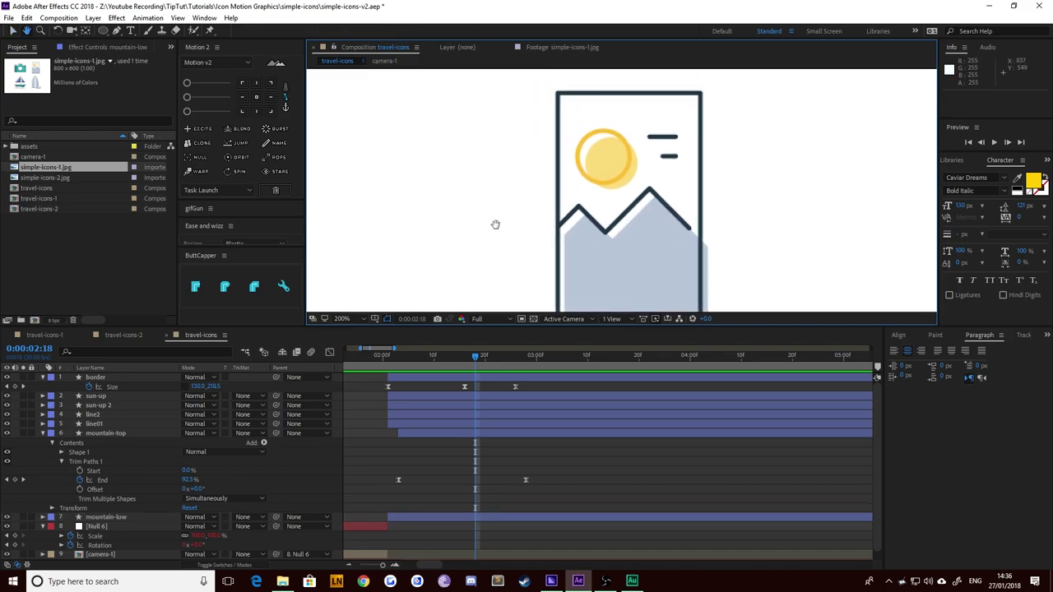
pyautogui.click(116, 30)
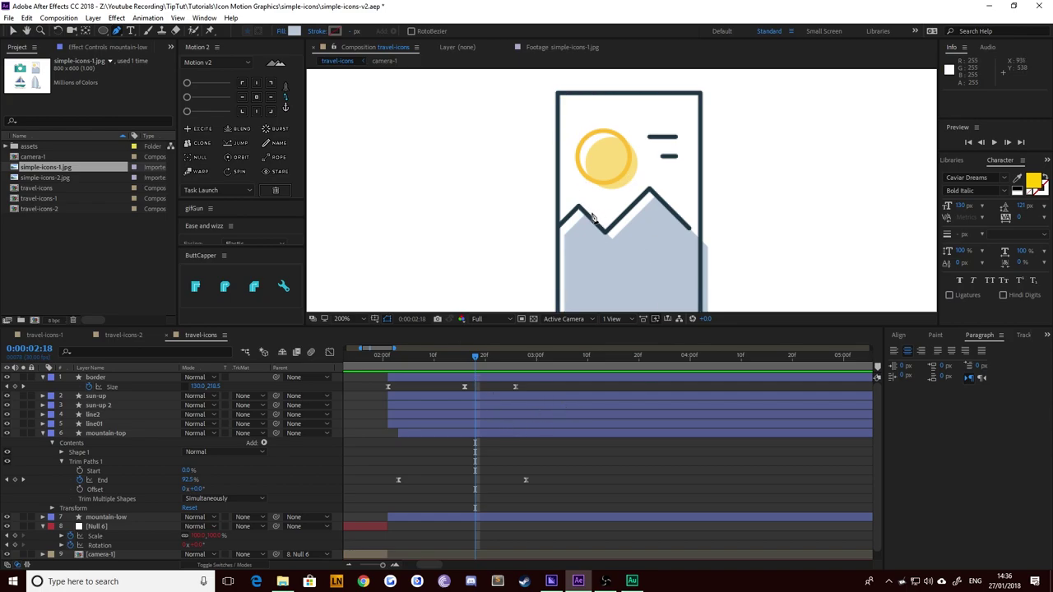
pyautogui.click(102, 435)
pyautogui.click(112, 435)
pyautogui.press('u')
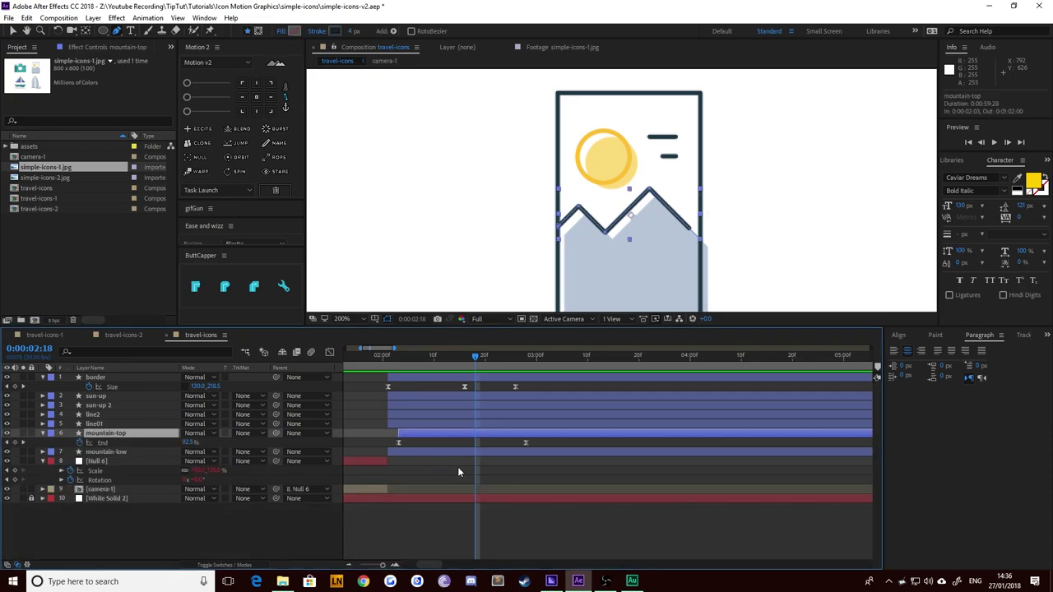
pyautogui.click(458, 467)
# Step: Draw a closed Pen shape on a new layer, following the mountain-top zigzag along its lower edge and covering the picture above
pyautogui.scroll(2, 524, 269)
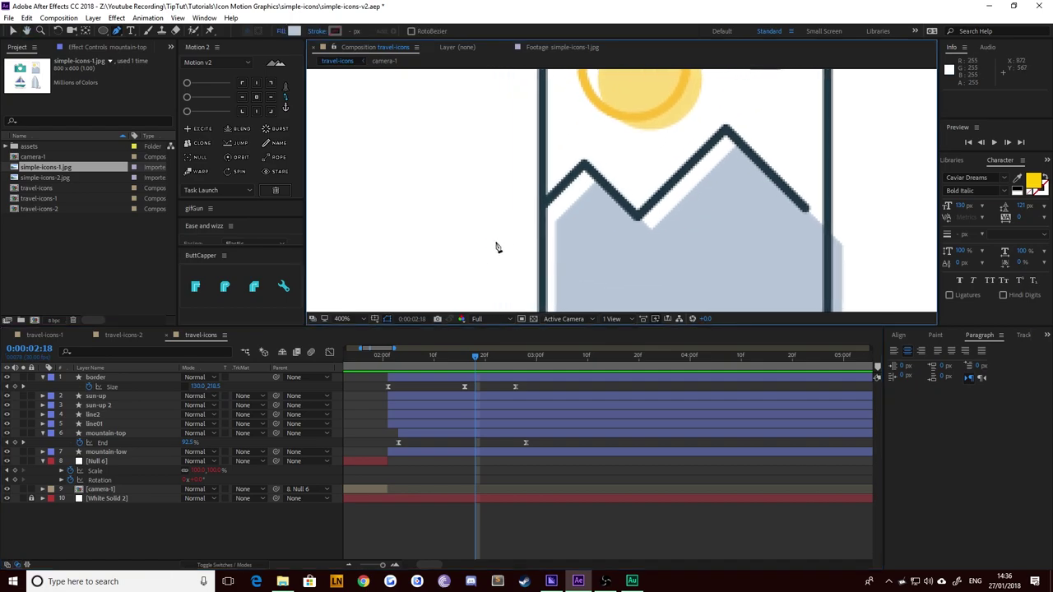
pyautogui.click(487, 247)
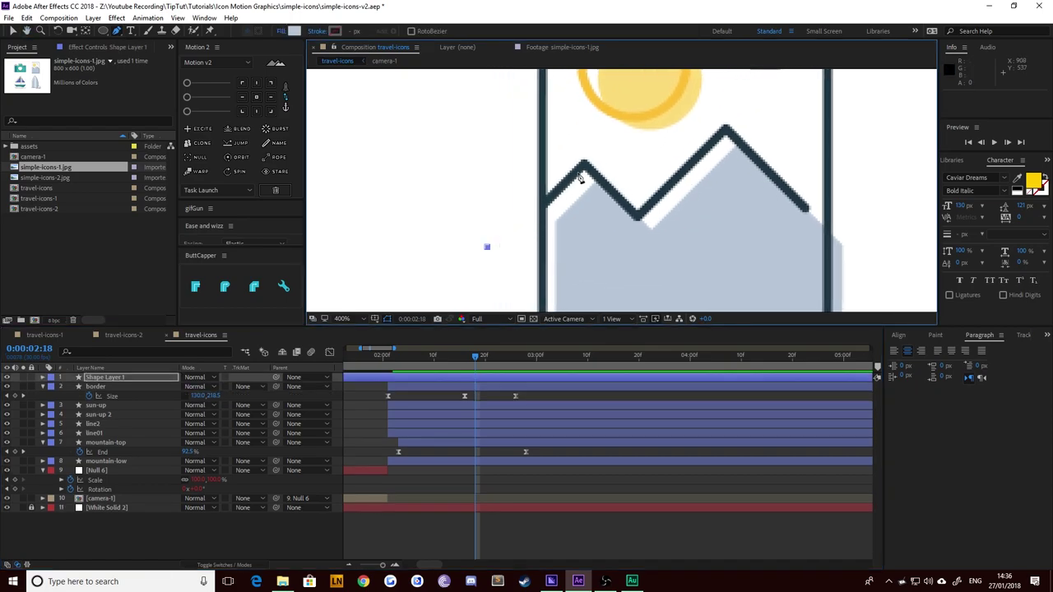
pyautogui.click(638, 217)
pyautogui.click(727, 131)
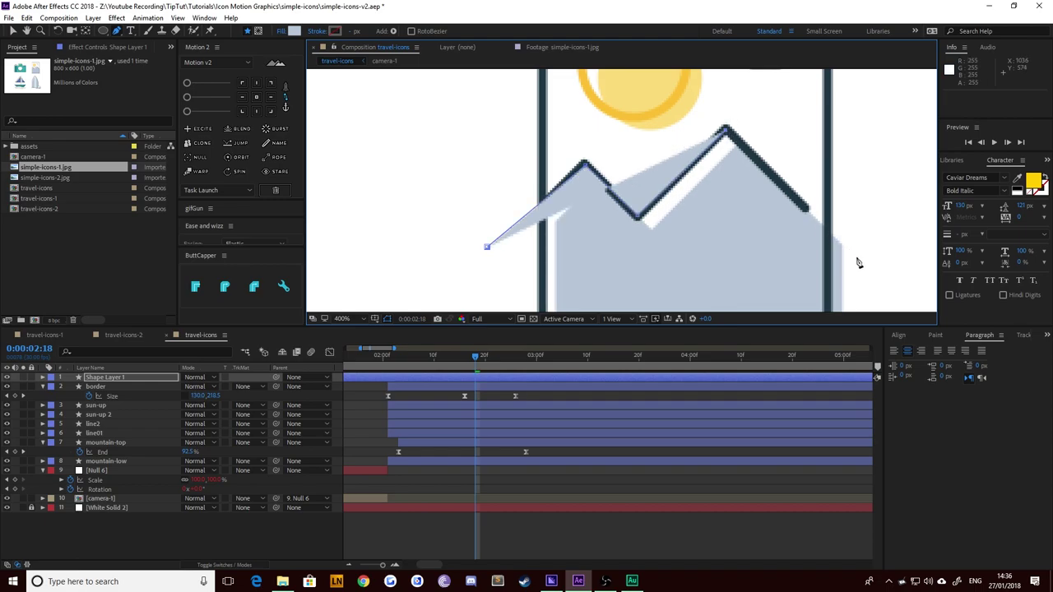
pyautogui.scroll(5, 853, 261)
pyautogui.click(839, 137)
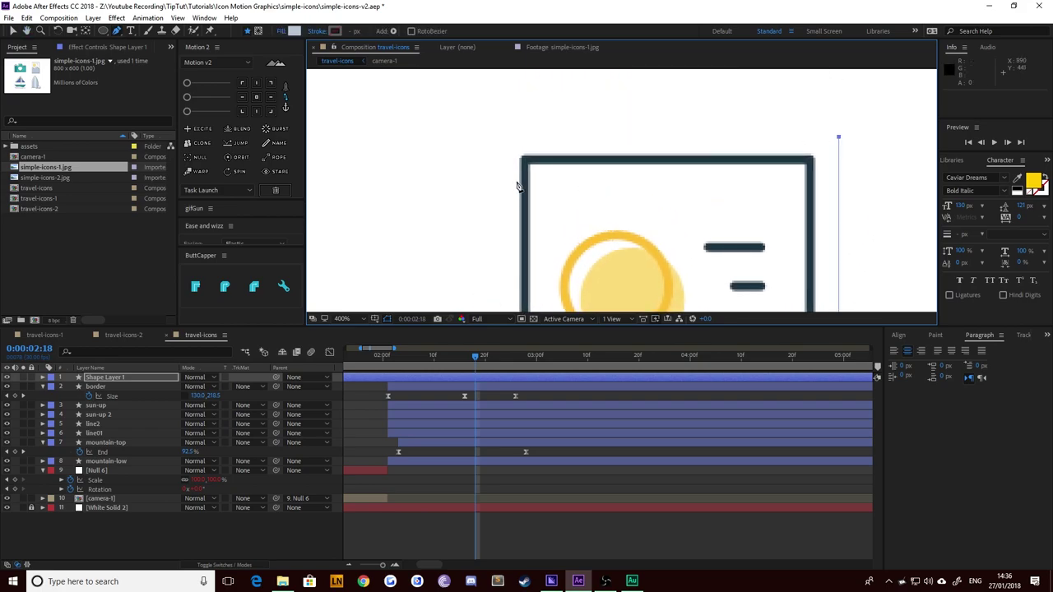
pyautogui.click(500, 137)
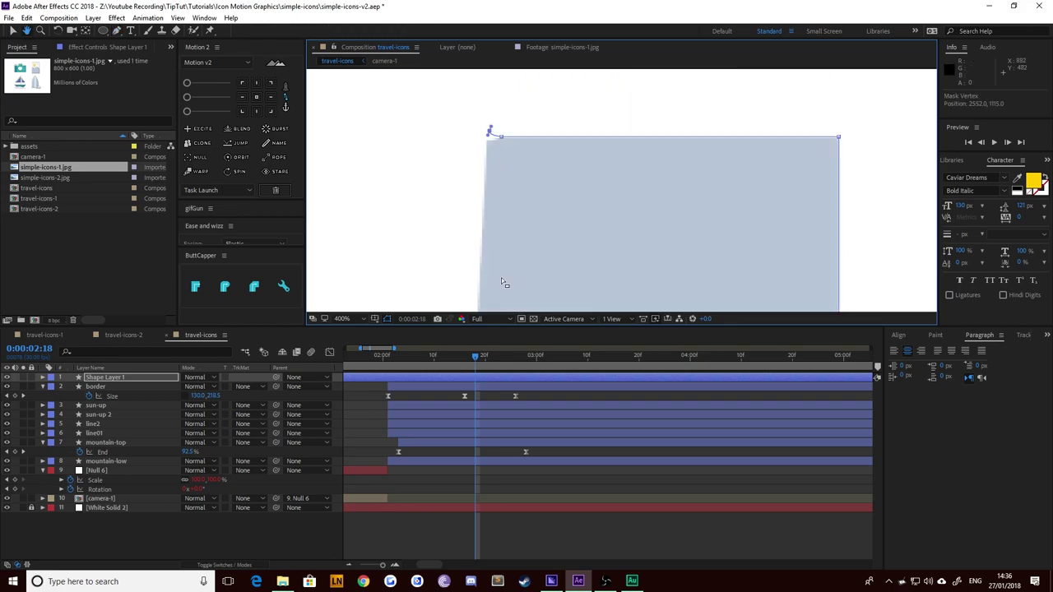
pyautogui.scroll(-5, 459, 247)
pyautogui.click(477, 228)
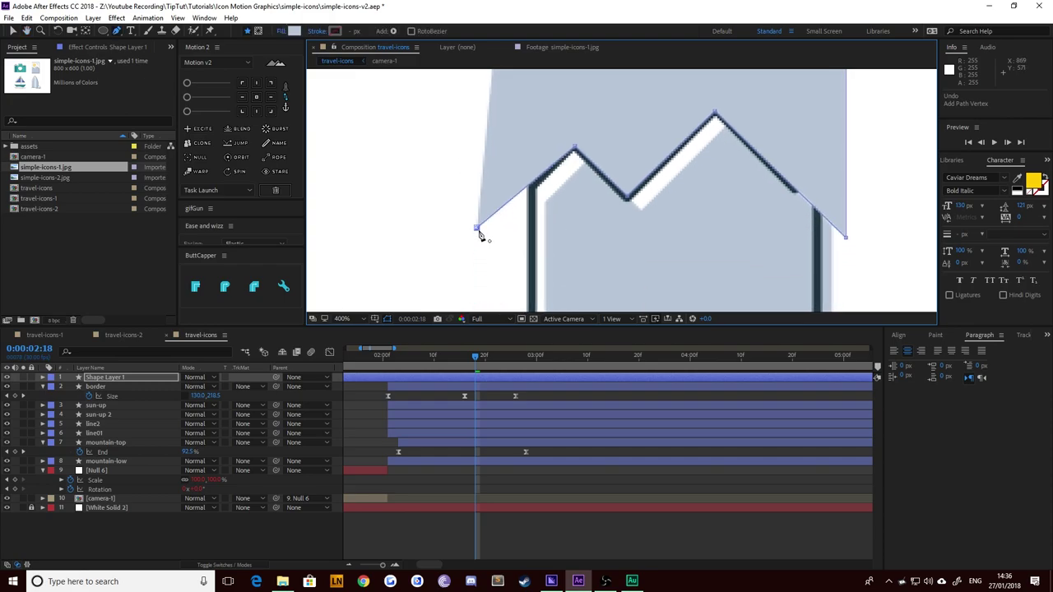
pyautogui.click(477, 227)
pyautogui.scroll(-2, 608, 187)
# Step: Move the mountain-low layer straight up 120 px to position 960, 420, behind the newly drawn shape
pyautogui.click(12, 31)
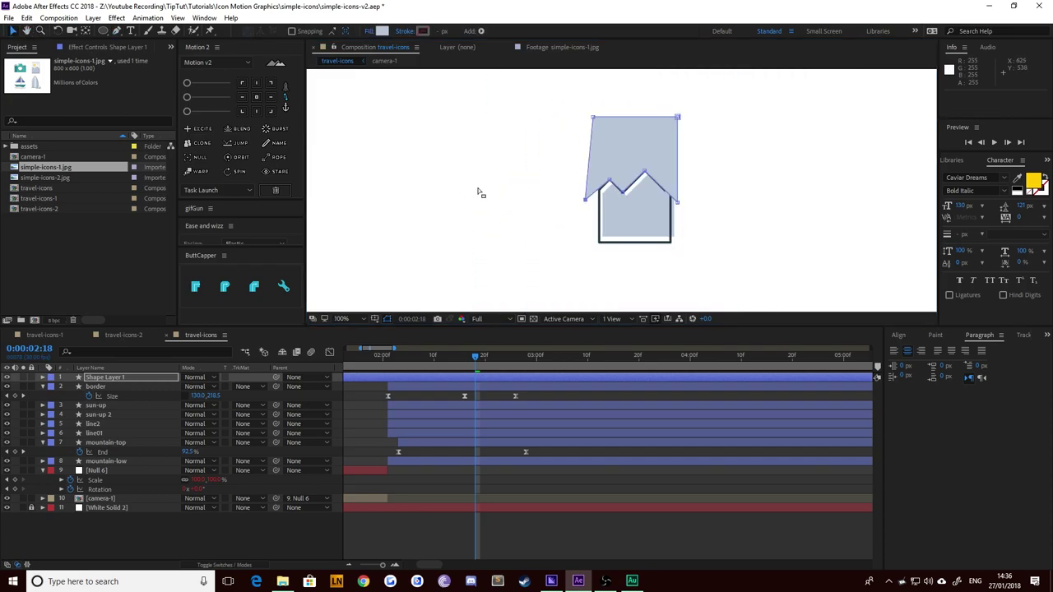
pyautogui.click(650, 217)
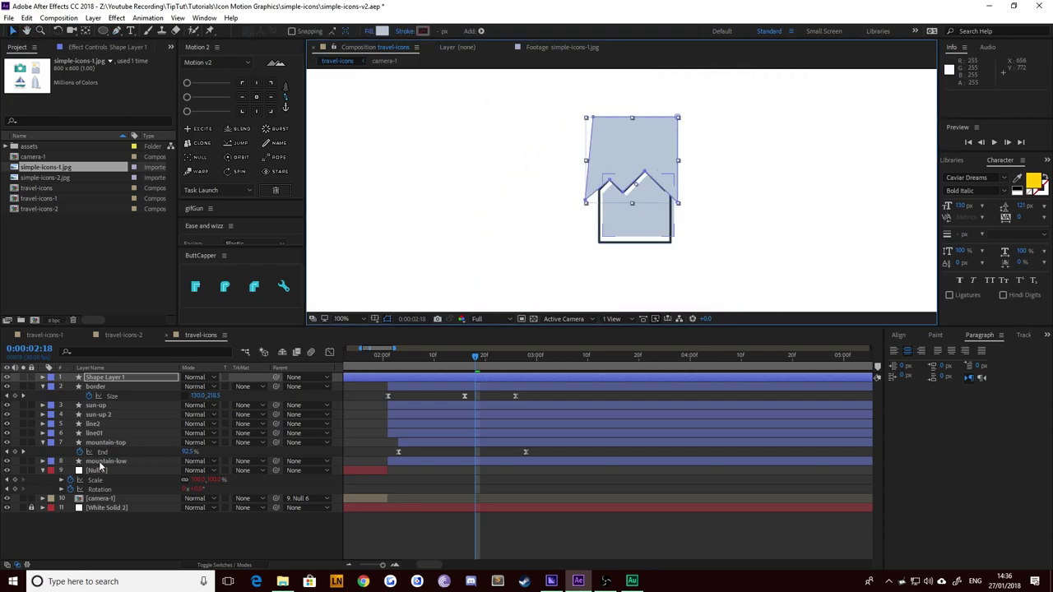
pyautogui.click(100, 463)
pyautogui.moveTo(661, 228); pyautogui.dragTo(654, 166)
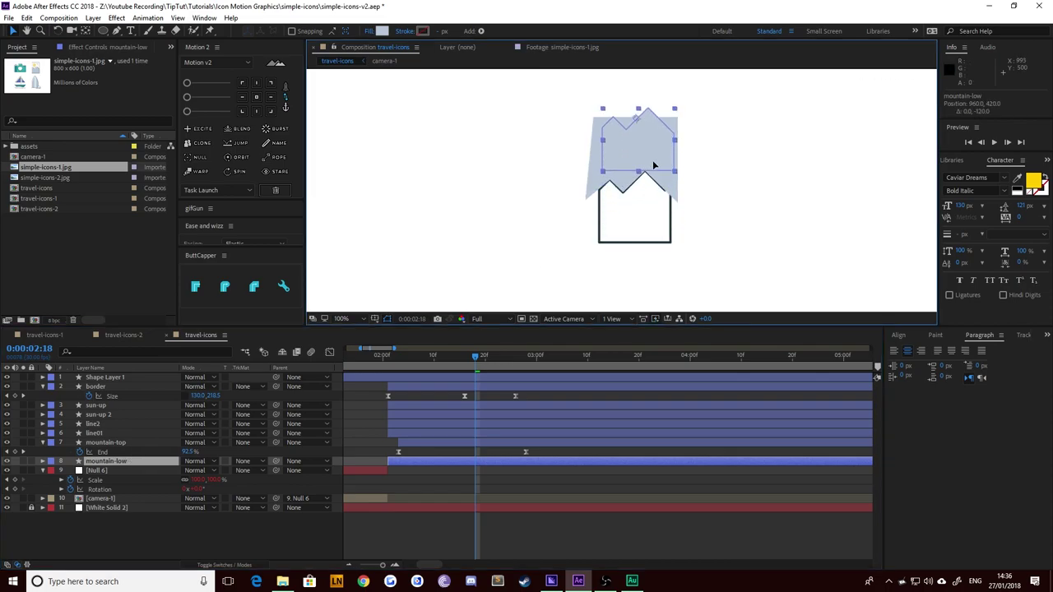
# Step: Try to raise the top edge of Shape Layer 1 above the mountain peak
pyautogui.click(592, 123)
pyautogui.click(116, 30)
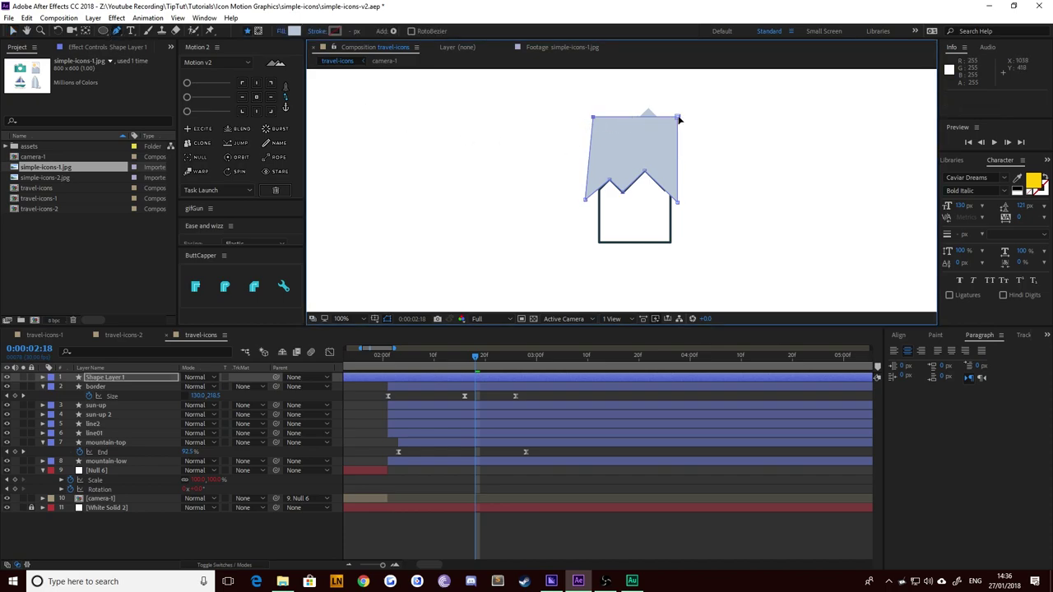
pyautogui.moveTo(679, 118); pyautogui.dragTo(678, 101)
pyautogui.click(13, 31)
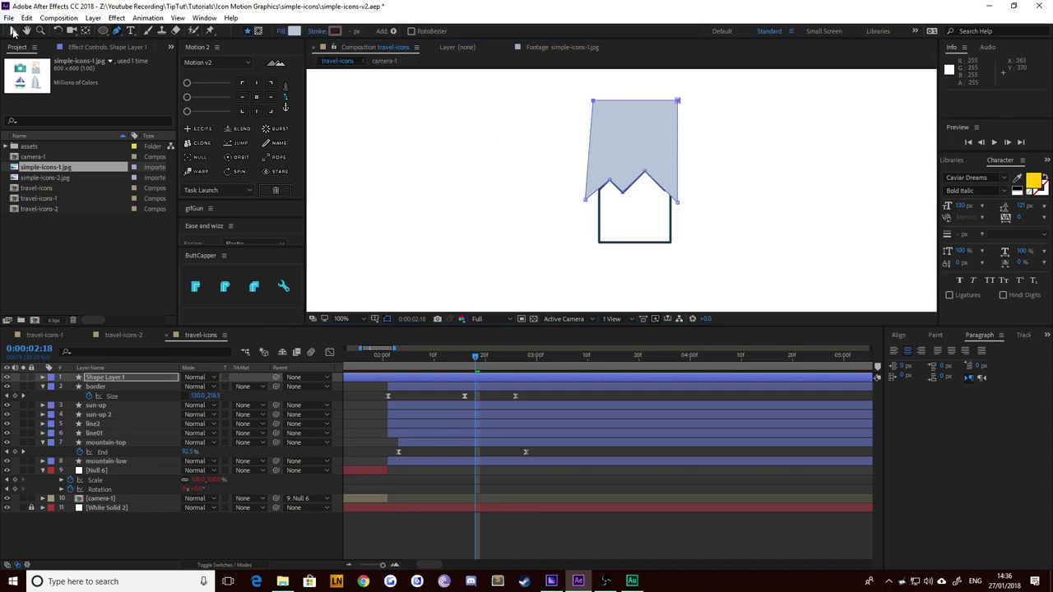
# Step: Undo the path edit on Shape Layer 1 and the upward move of the mountain-low layer
pyautogui.hotkey('ctrl', 'z')
pyautogui.hotkey('ctrl', 'z')
pyautogui.hotkey('ctrl', 'z')
pyautogui.hotkey('ctrl', 'z')
pyautogui.hotkey('ctrl', 'z')
pyautogui.hotkey('ctrl', 'z')
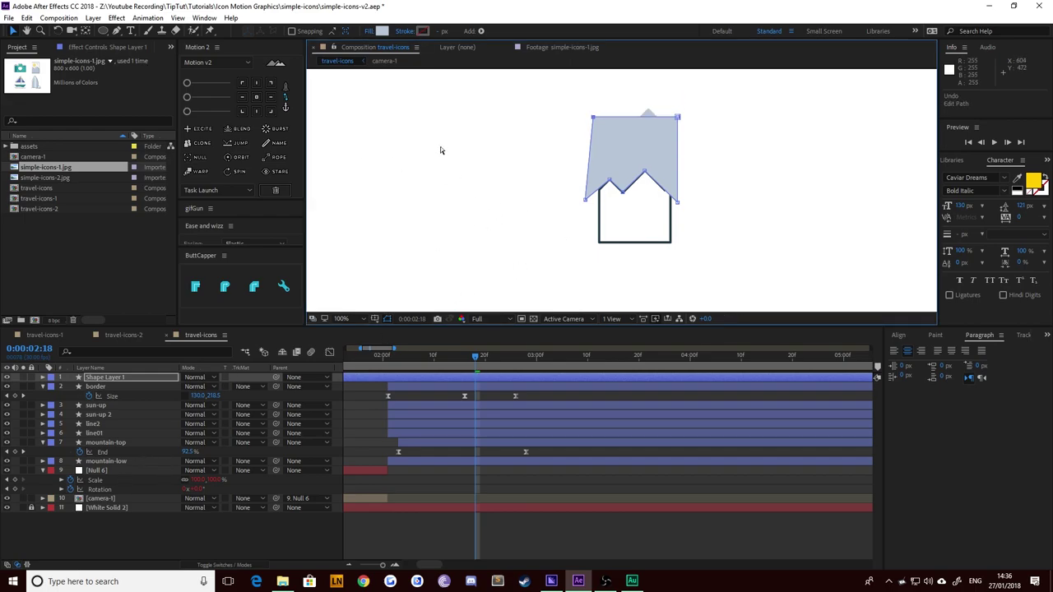
pyautogui.hotkey('ctrl', 't')
pyautogui.hotkey('ctrl', 'z')
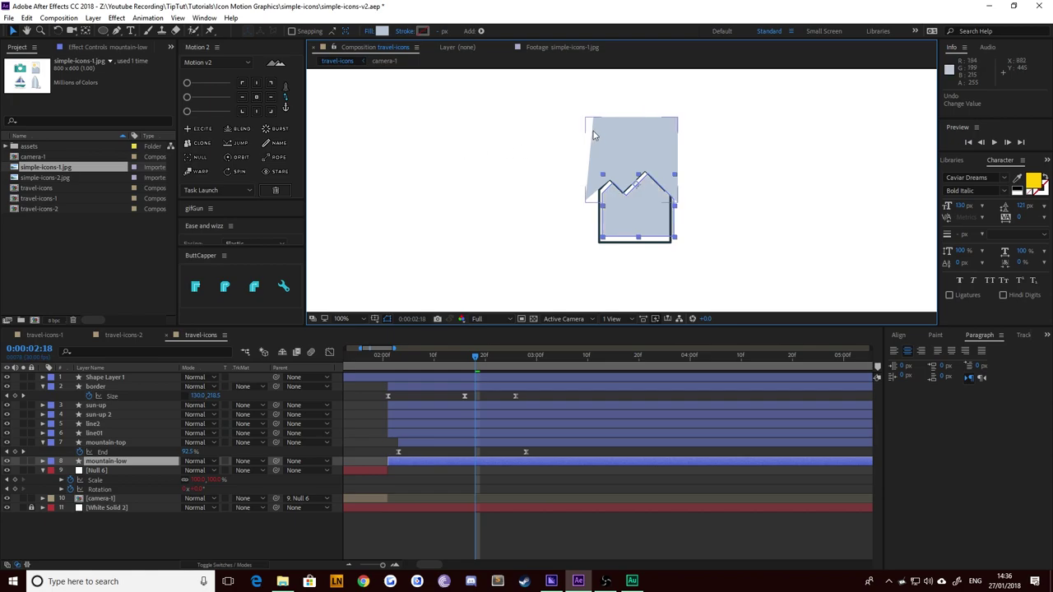
# Step: Extend Shape Layer 1 upward by raising its two top corner vertices to about Y 361
pyautogui.click(631, 140)
pyautogui.press('g')
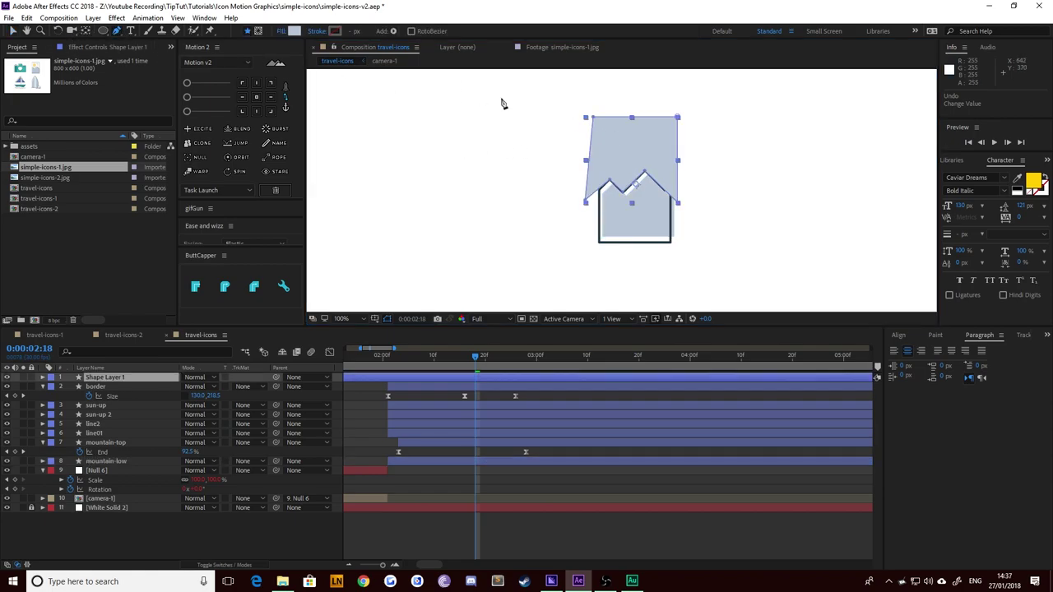
pyautogui.click(595, 118)
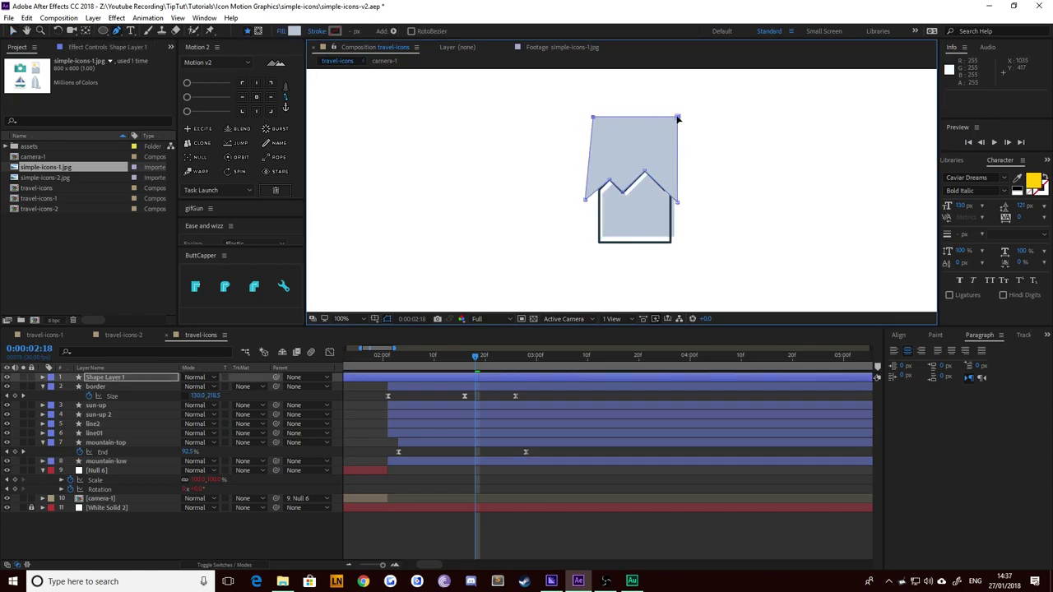
pyautogui.press('v')
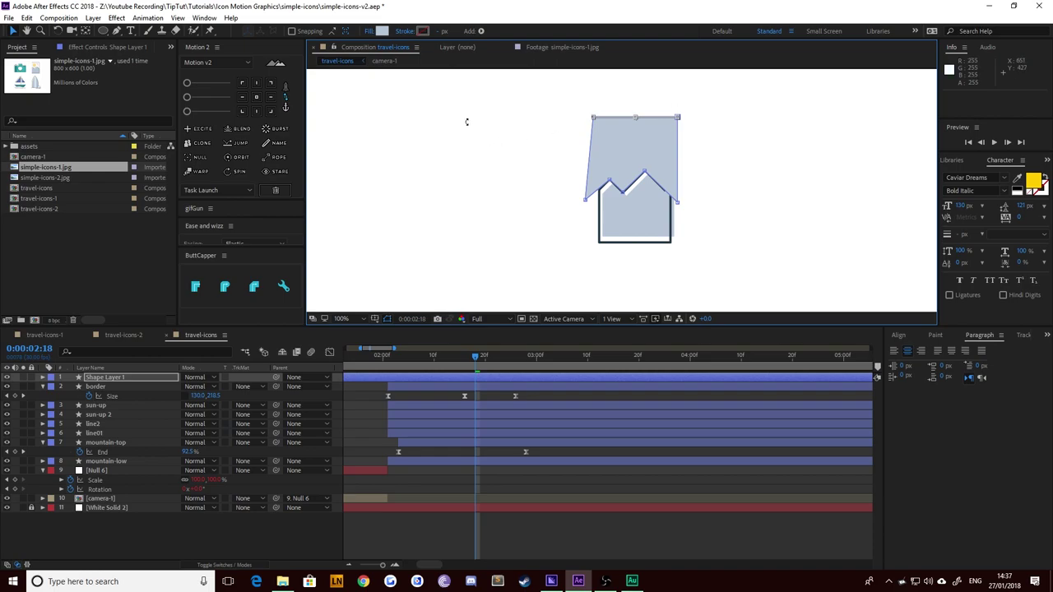
pyautogui.doubleClick(466, 123)
pyautogui.moveTo(678, 117); pyautogui.dragTo(679, 84)
pyautogui.click(12, 30)
pyautogui.click(635, 143)
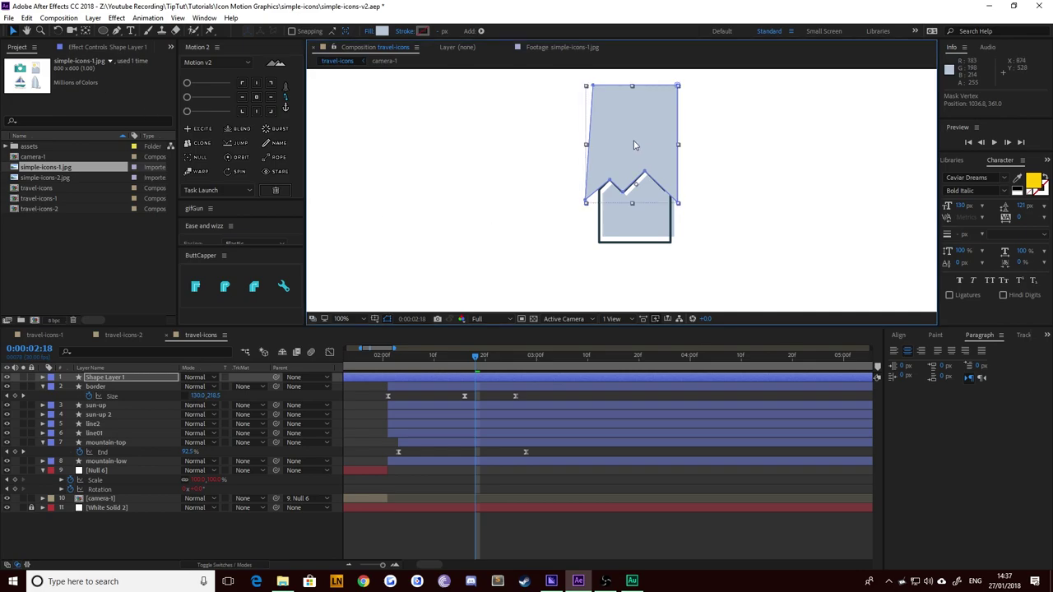
pyautogui.click(771, 122)
pyautogui.click(654, 142)
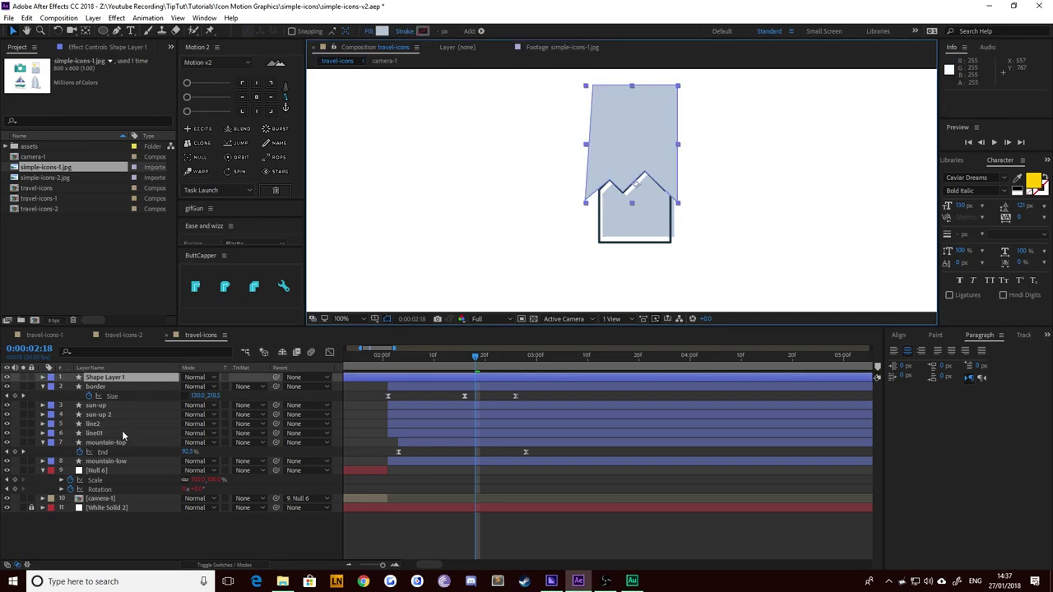
# Step: Rename Shape Layer 1 to mask and trim the starts of the mountain-low and mask layers to 0:00:02:18
pyautogui.click(109, 462)
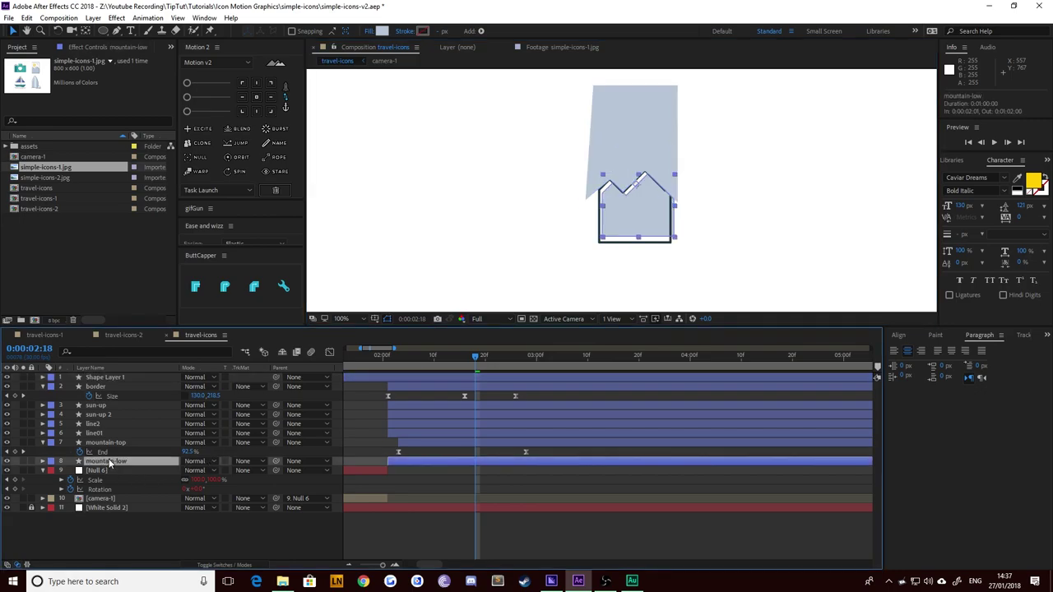
pyautogui.hotkey('alt', '[')
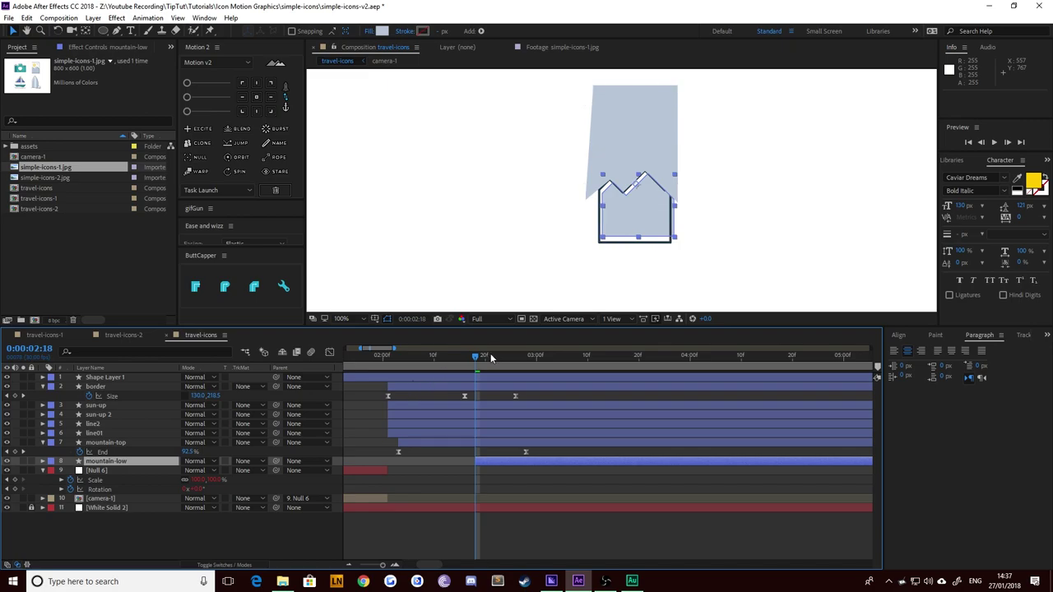
pyautogui.click(454, 377)
pyautogui.press('Return')
pyautogui.write('mask')
pyautogui.press('Return')
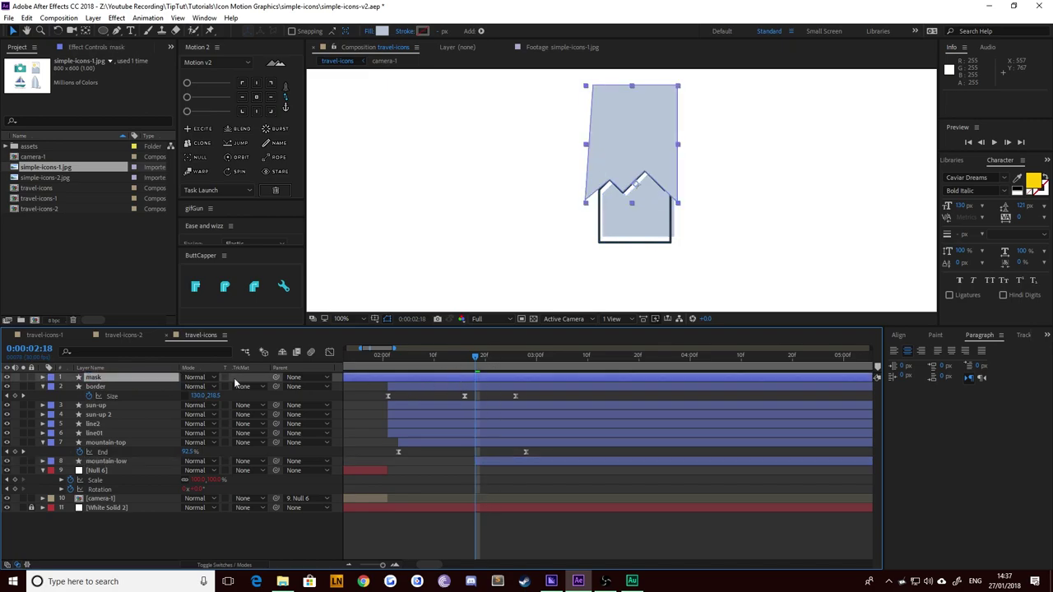
pyautogui.hotkey('alt', '[')
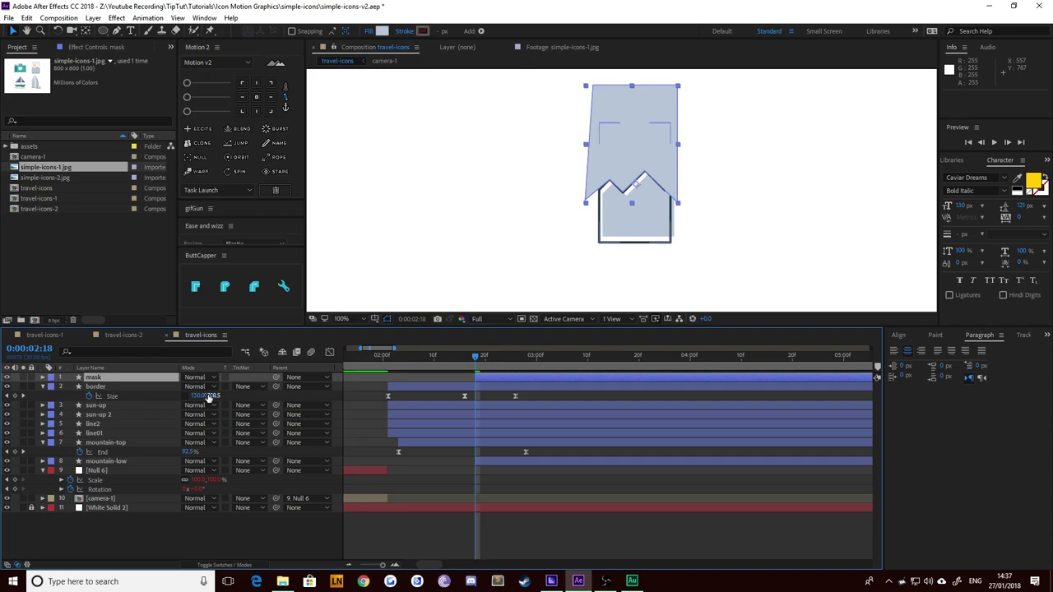
# Step: Move the mask layer down the layer stack until it sits directly above mountain-low
pyautogui.hotkey('ctrl', '[')
pyautogui.hotkey('ctrl', '[')
pyautogui.hotkey('ctrl', '[')
pyautogui.hotkey('ctrl', '[')
pyautogui.hotkey('ctrl', '[')
pyautogui.hotkey('ctrl', '[')
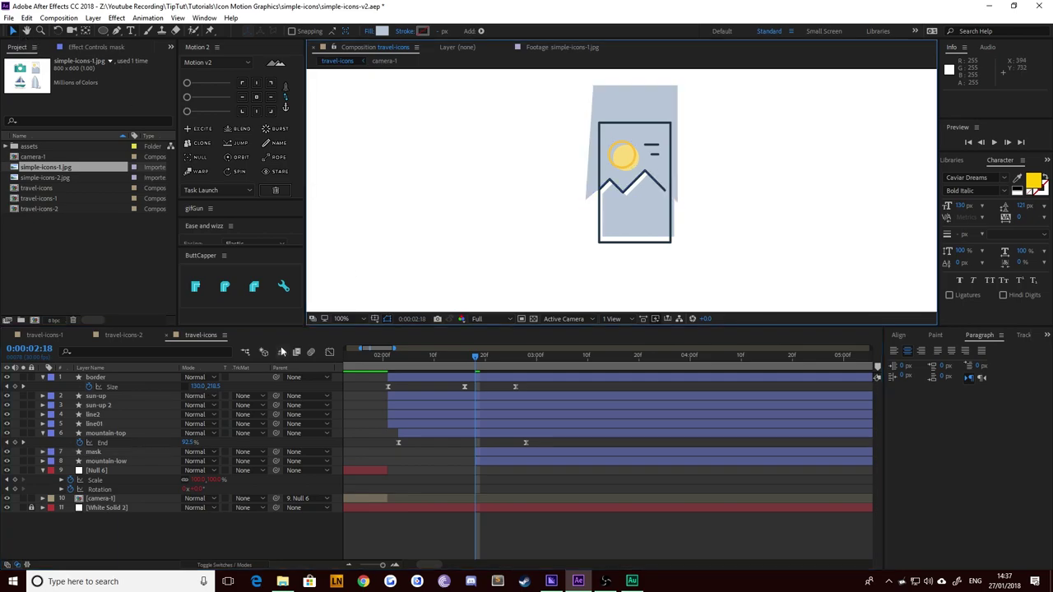
# Step: Set the track matte of the mountain-low layer to Alpha Inverted Matte "mask"
pyautogui.click(104, 462)
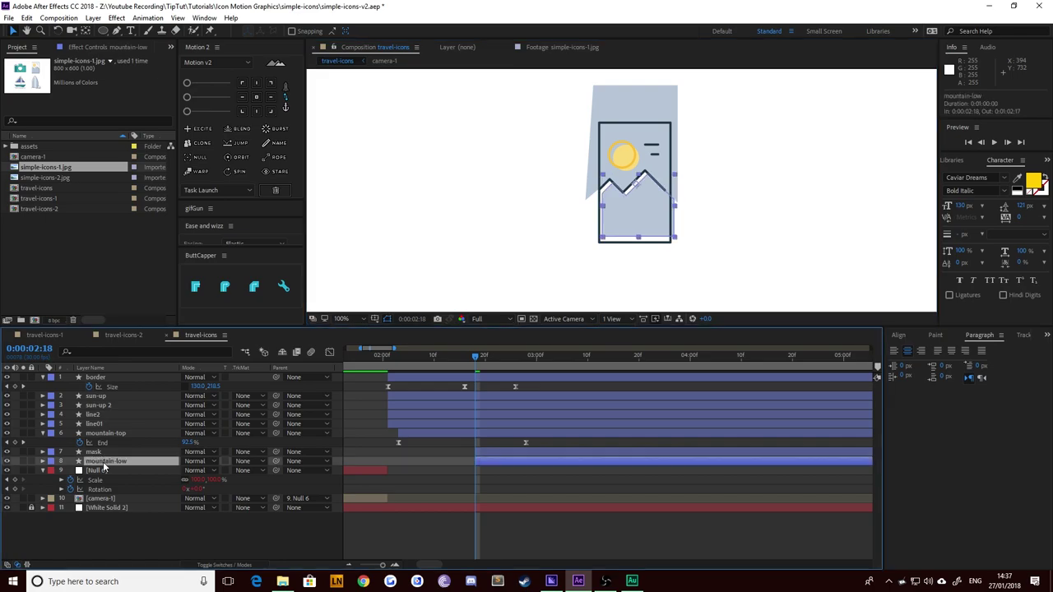
pyautogui.click(251, 461)
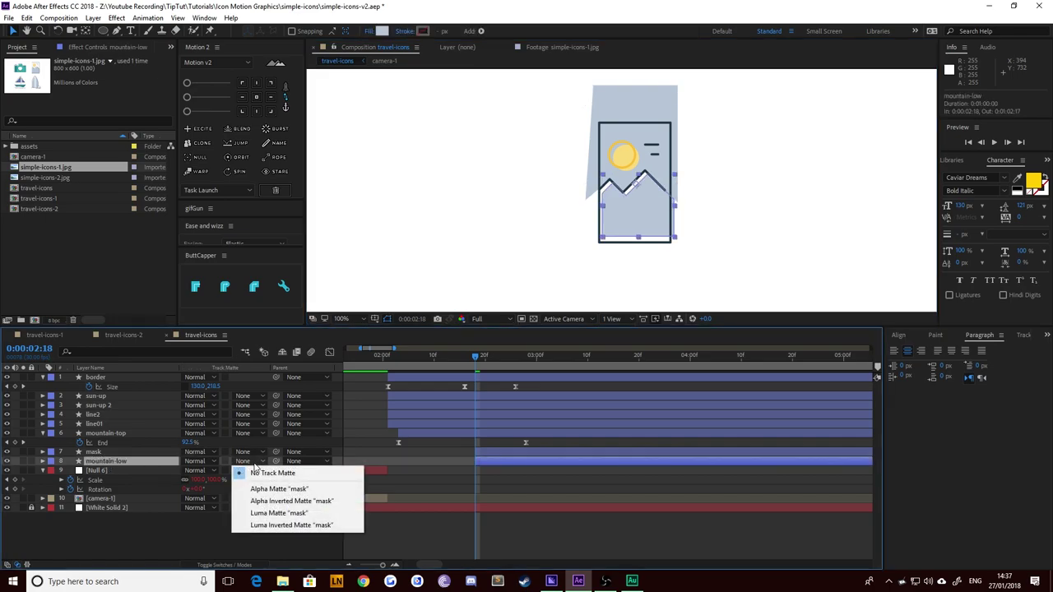
pyautogui.click(278, 489)
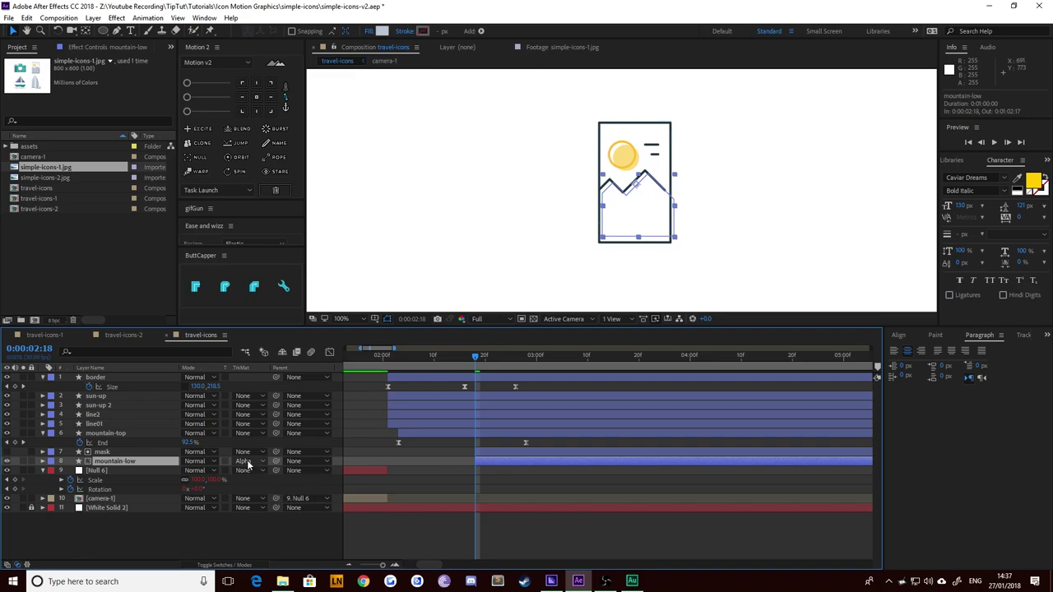
pyautogui.click(246, 460)
pyautogui.click(276, 500)
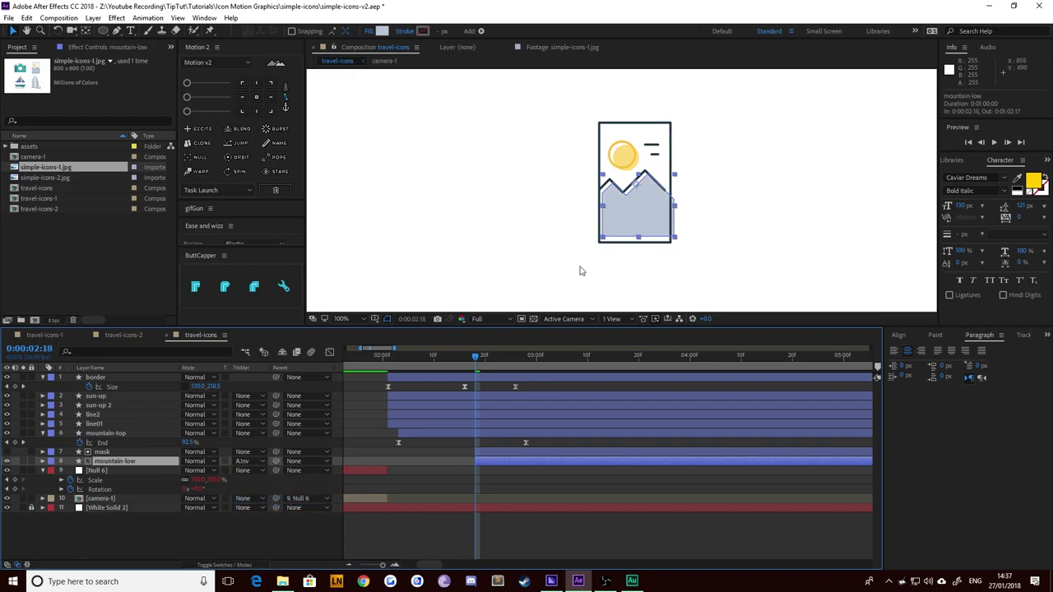
# Step: Test the matte by moving the mountain-low layer upward behind it, and undo the move
pyautogui.click(565, 220)
pyautogui.click(622, 219)
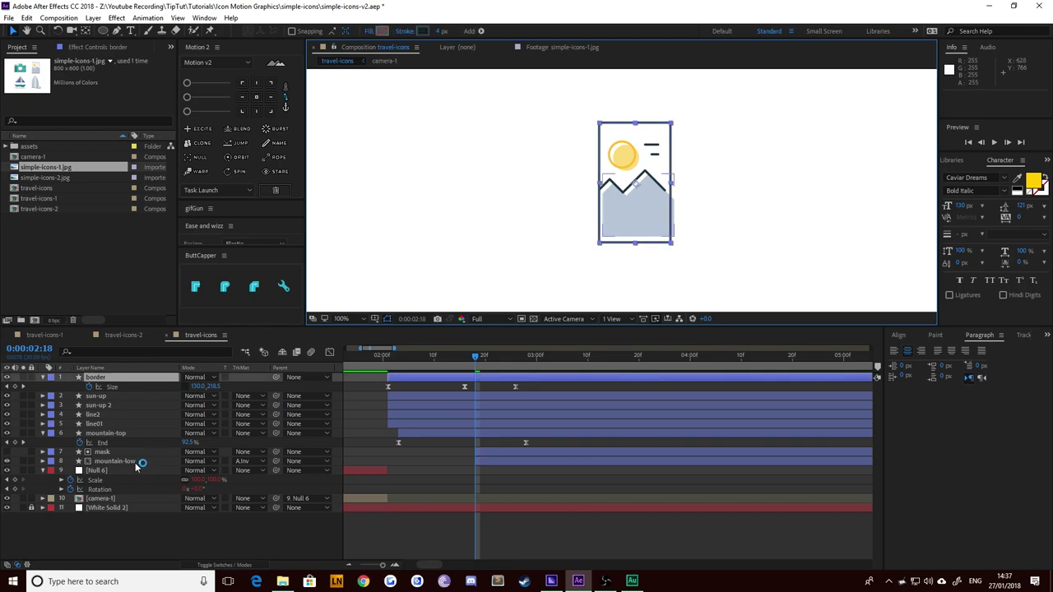
pyautogui.click(129, 463)
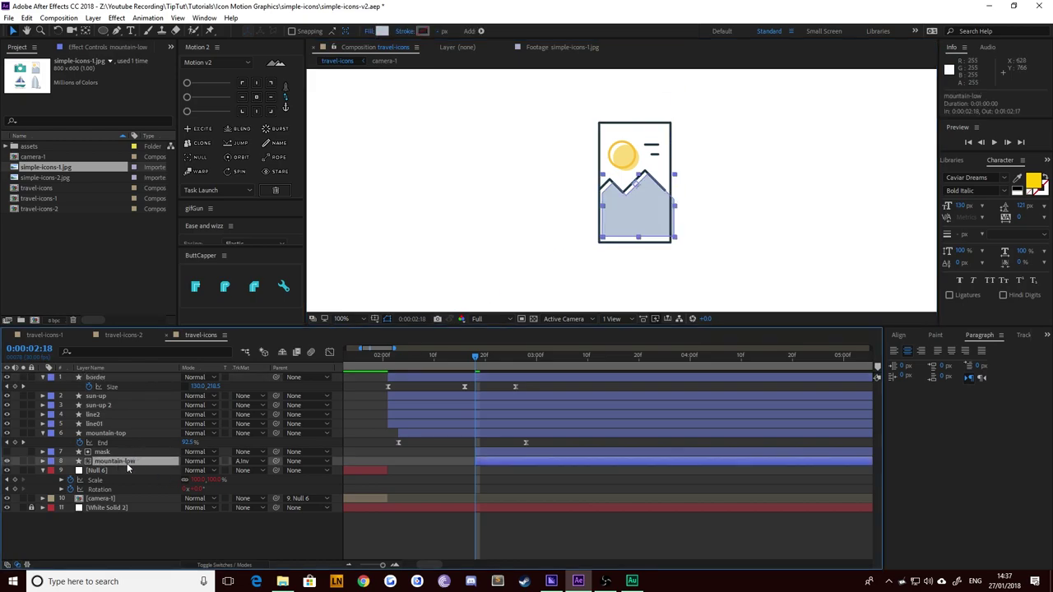
pyautogui.click(110, 453)
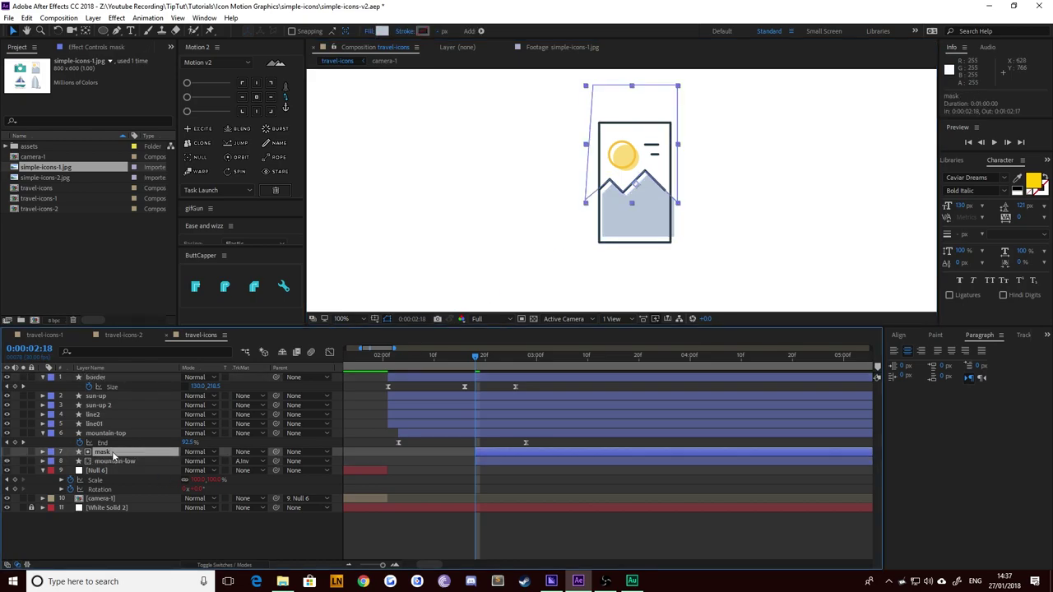
pyautogui.click(108, 463)
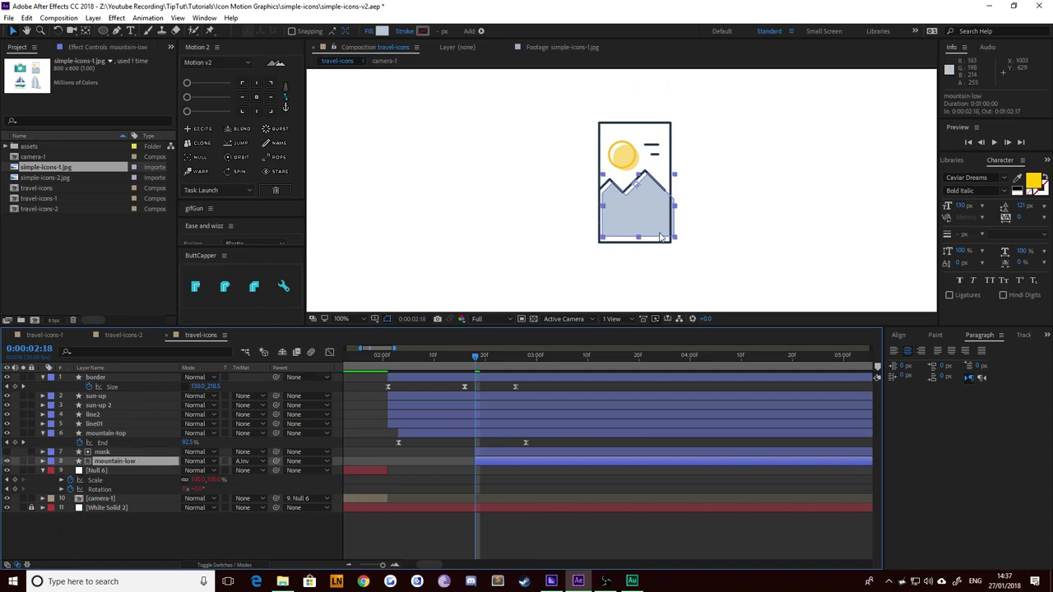
pyautogui.moveTo(656, 222); pyautogui.dragTo(649, 170)
pyautogui.hotkey('ctrl', 'z')
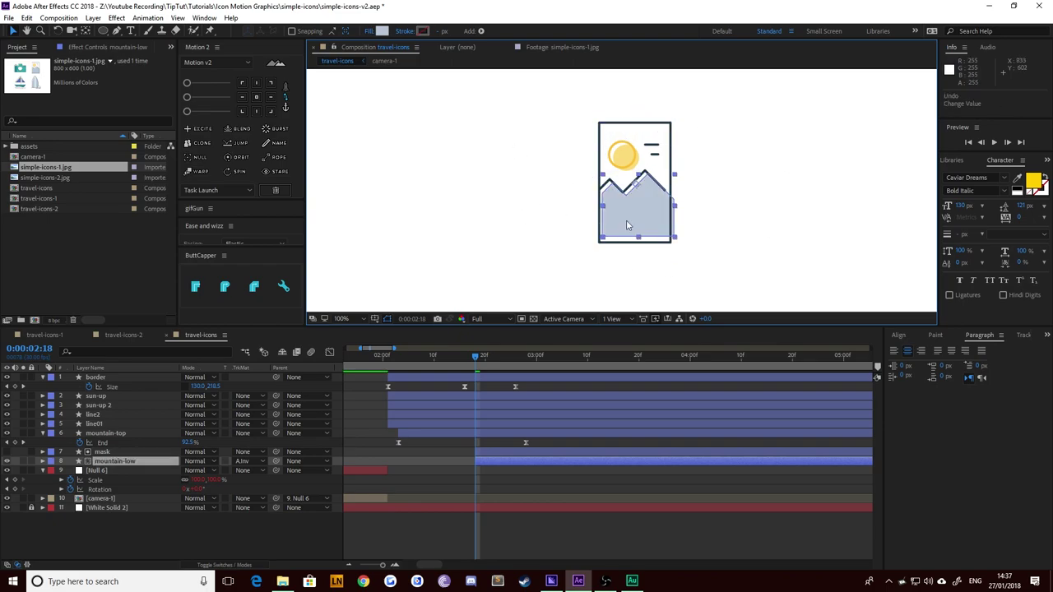
pyautogui.click(494, 252)
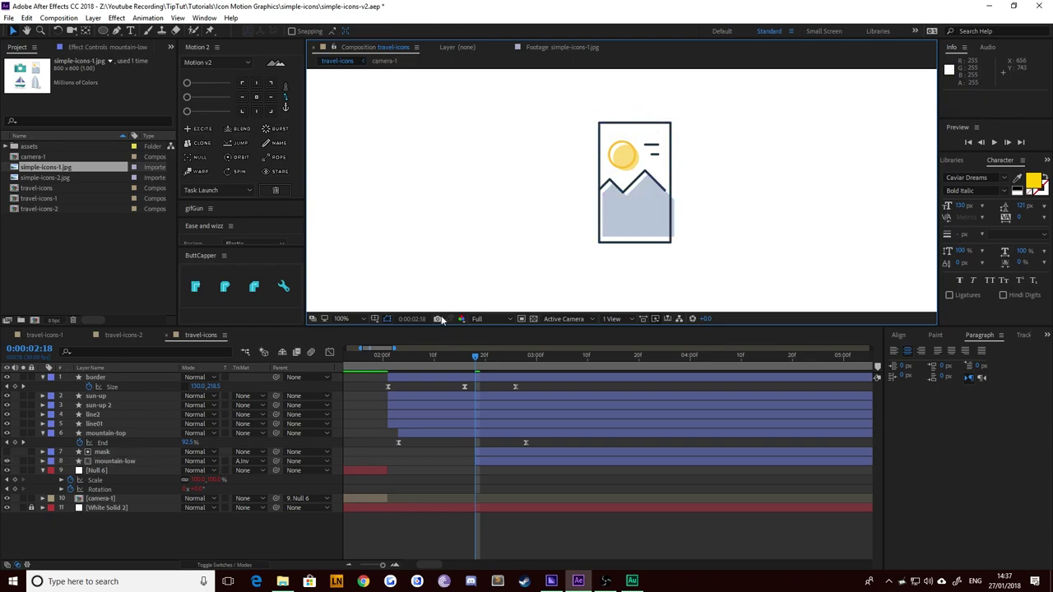
# Step: Start Position keyframing on the mountain-low layer at 0:00:02:18
pyautogui.click(116, 460)
pyautogui.press('p')
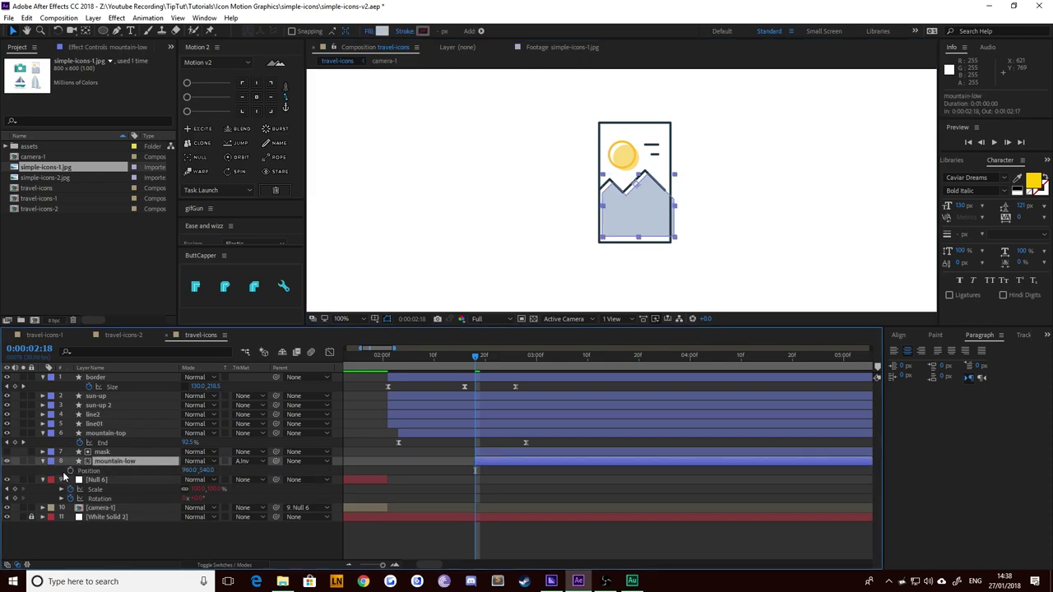
pyautogui.click(69, 471)
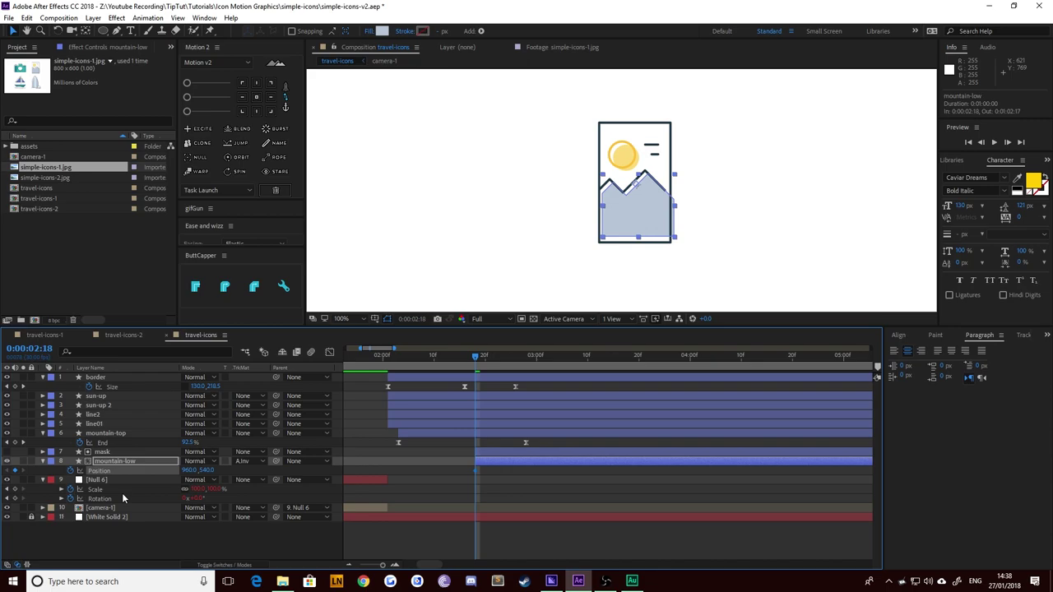
# Step: Add Position keyframes to mountain-low at 0:00:03:03 and 0:00:03:13 with its current position
pyautogui.hotkey('shift', 'pagedown')
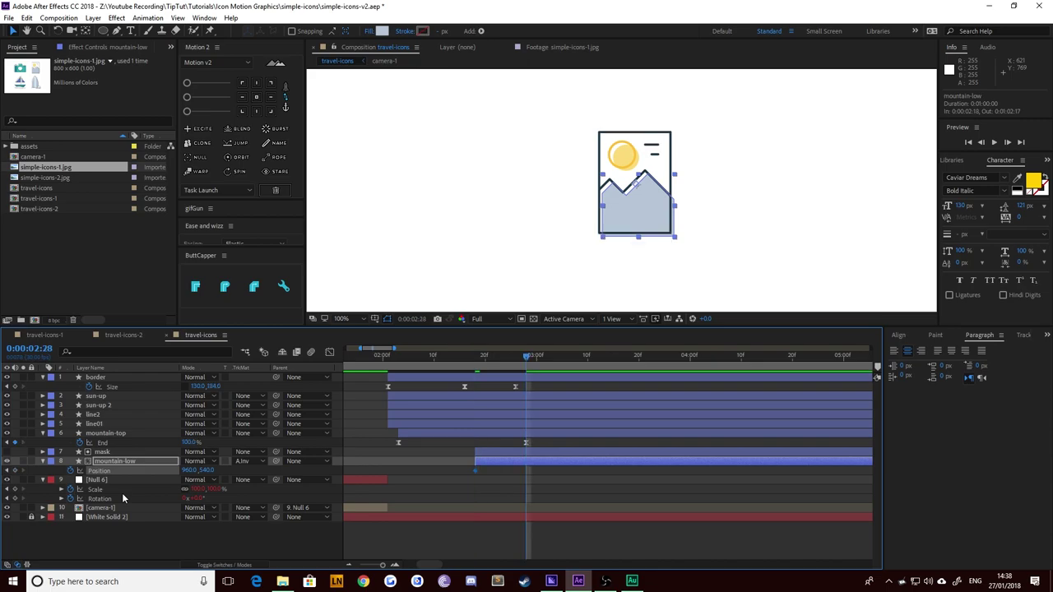
pyautogui.press('pagedown')
pyautogui.press('pagedown')
pyautogui.press('pagedown')
pyautogui.press('pagedown')
pyautogui.press('pagedown')
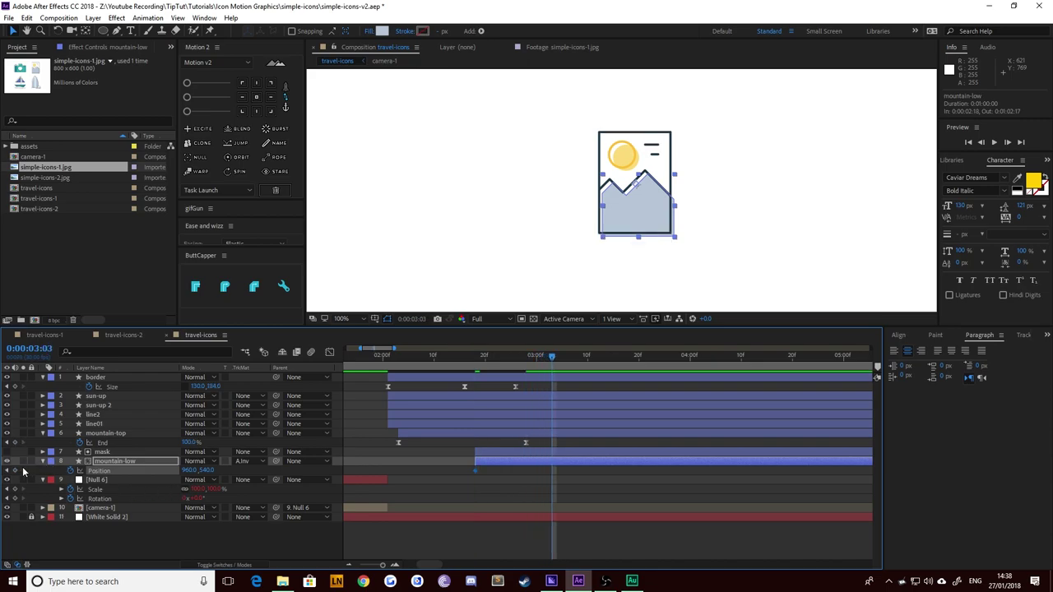
pyautogui.hotkey('shift', 'pagedown')
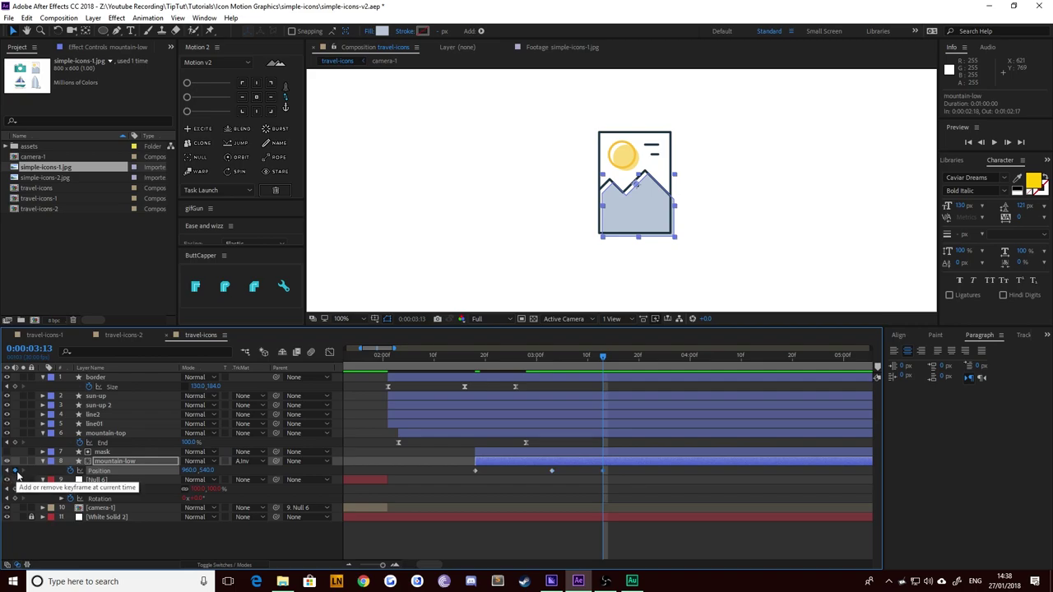
pyautogui.click(15, 470)
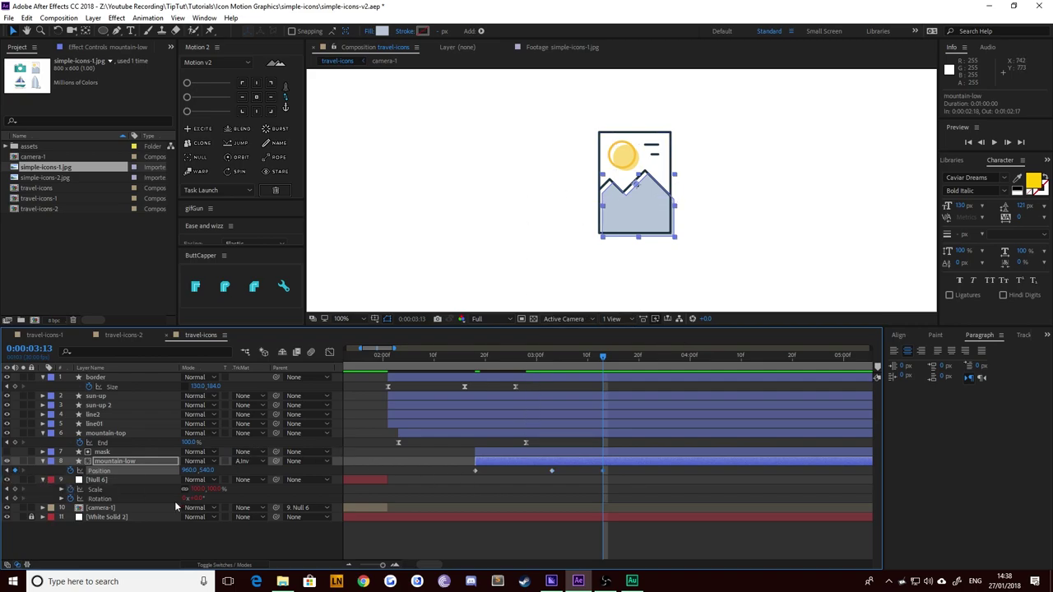
# Step: Lower mountain-low to Position 960, 560 at the 0:00:03:03 keyframe
pyautogui.click(7, 471)
pyautogui.hotkey('shift', 'Down')
pyautogui.hotkey('shift', 'Down')
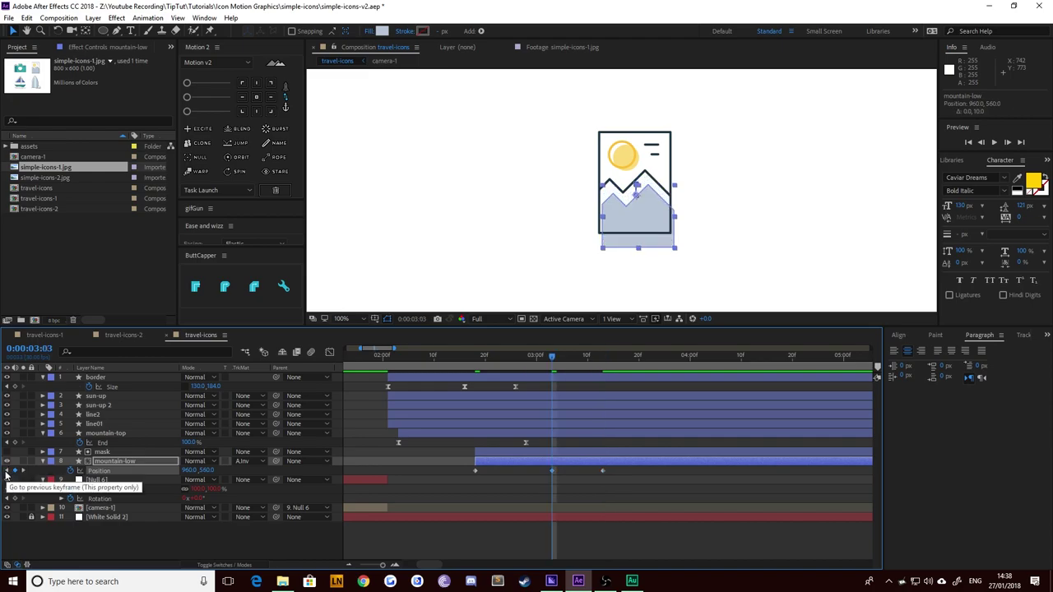
# Step: Raise mountain-low straight up to Position 960, 419 at the 0:00:02:18 keyframe, hiding it behind the matte
pyautogui.click(7, 473)
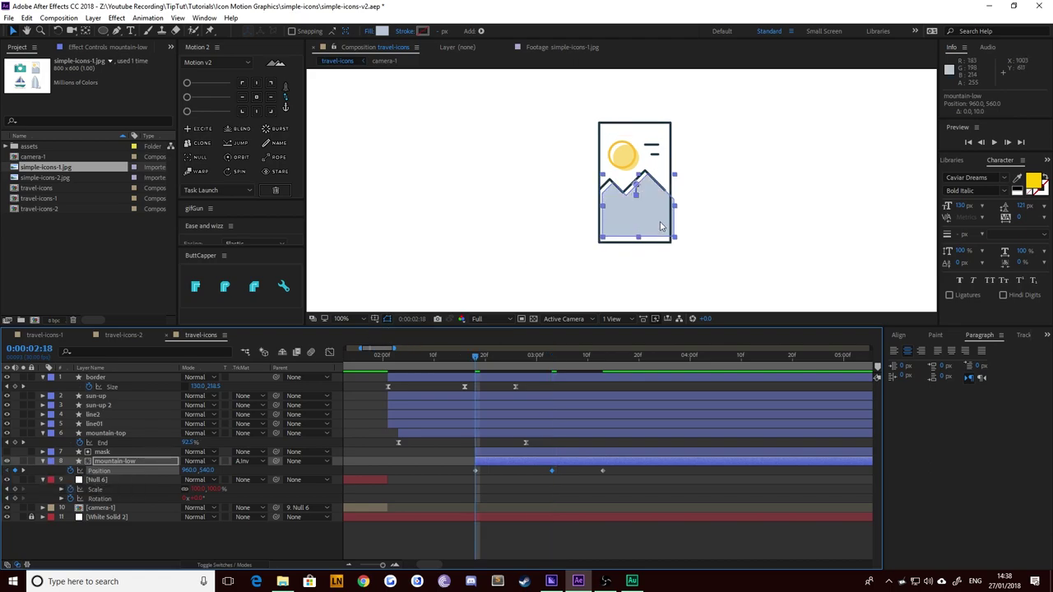
pyautogui.moveTo(660, 235); pyautogui.dragTo(654, 81)
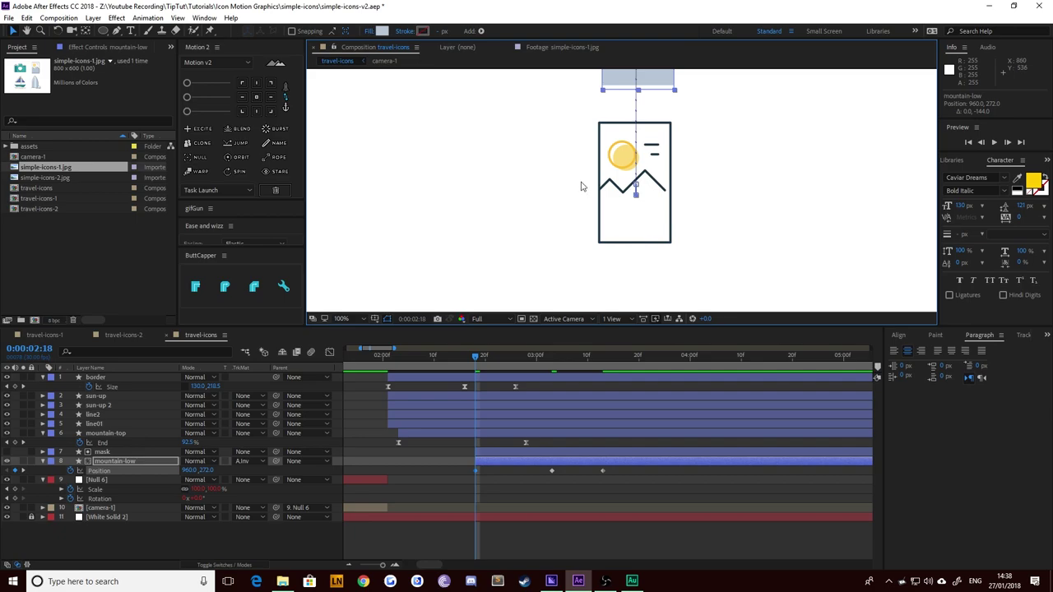
pyautogui.hotkey('ctrl', 'z')
pyautogui.moveTo(663, 168); pyautogui.dragTo(658, 185)
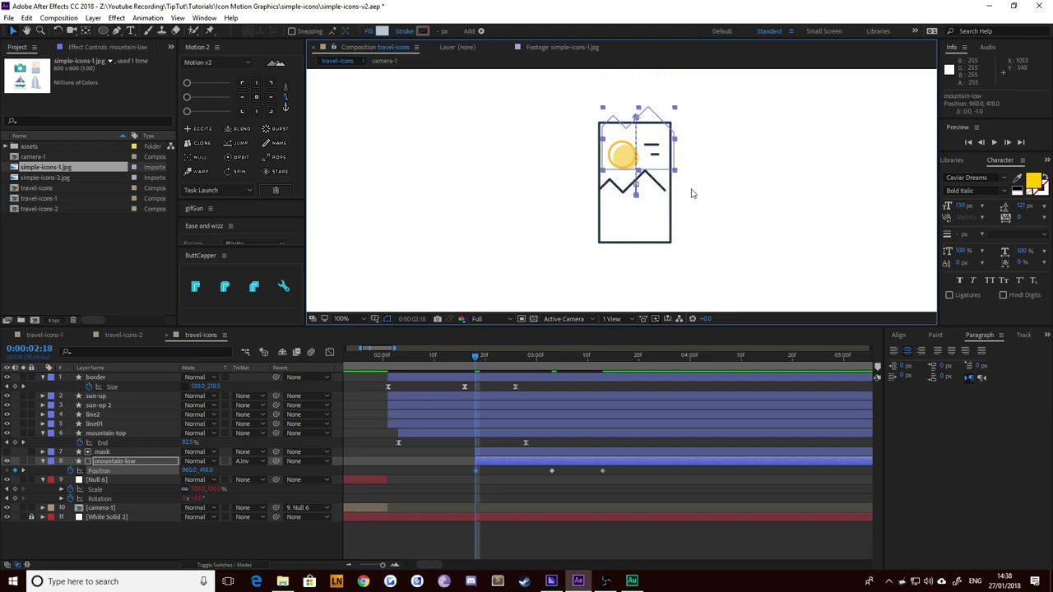
pyautogui.click(713, 209)
pyautogui.press('space')
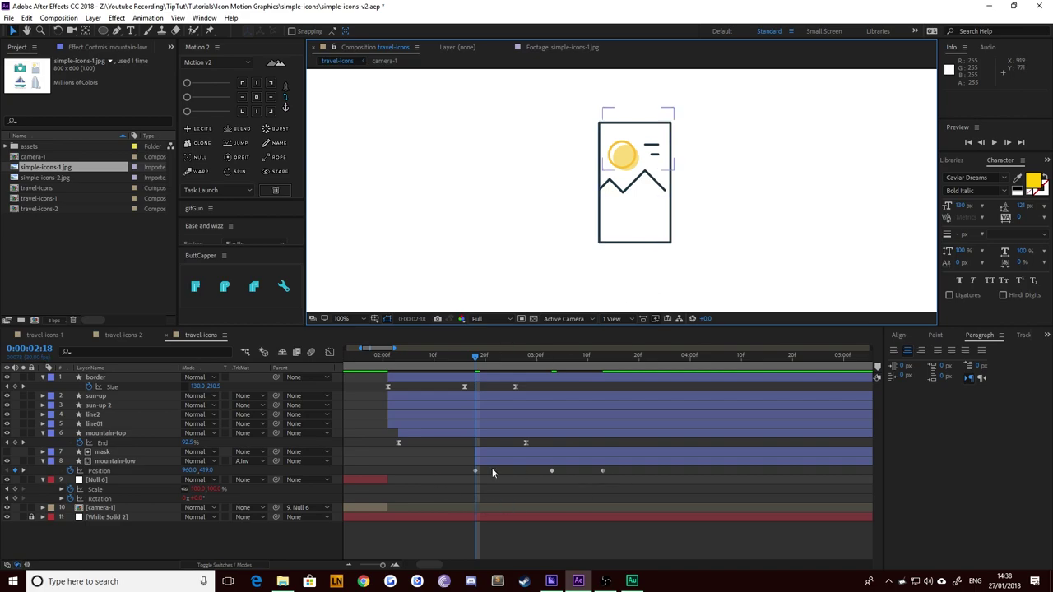
# Step: Preview the mountain fill's slide and apply Easy Ease to all three mountain-low Position keyframes
pyautogui.press('space')
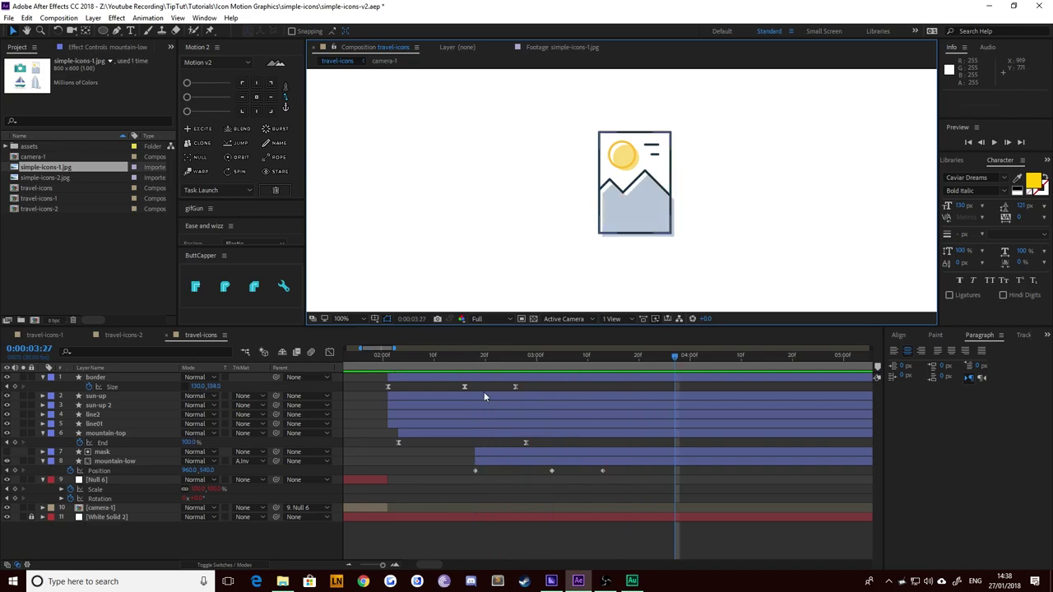
pyautogui.moveTo(477, 362); pyautogui.dragTo(567, 371)
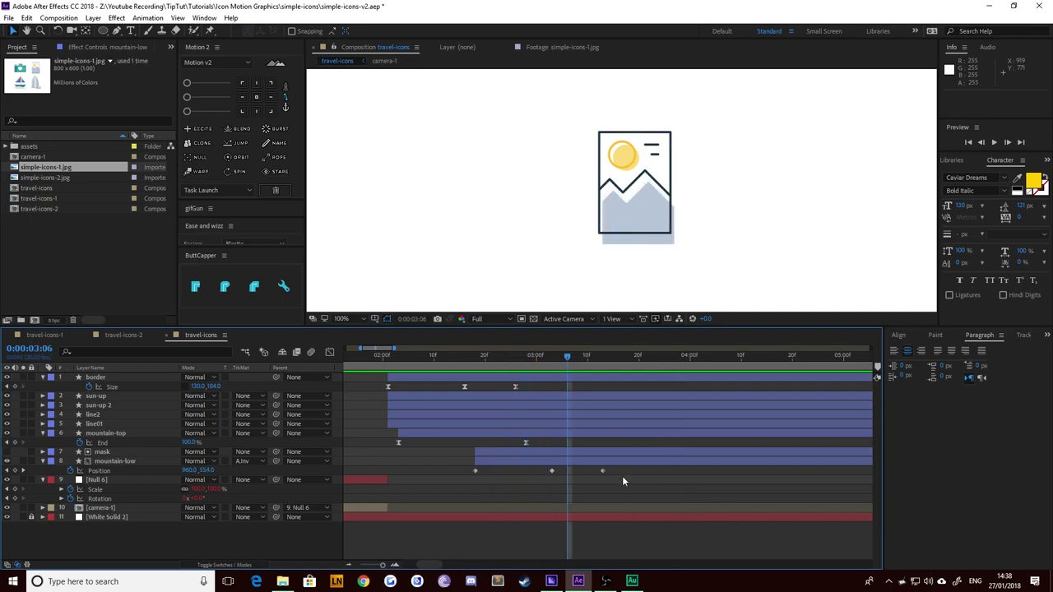
pyautogui.moveTo(620, 472); pyautogui.dragTo(431, 483)
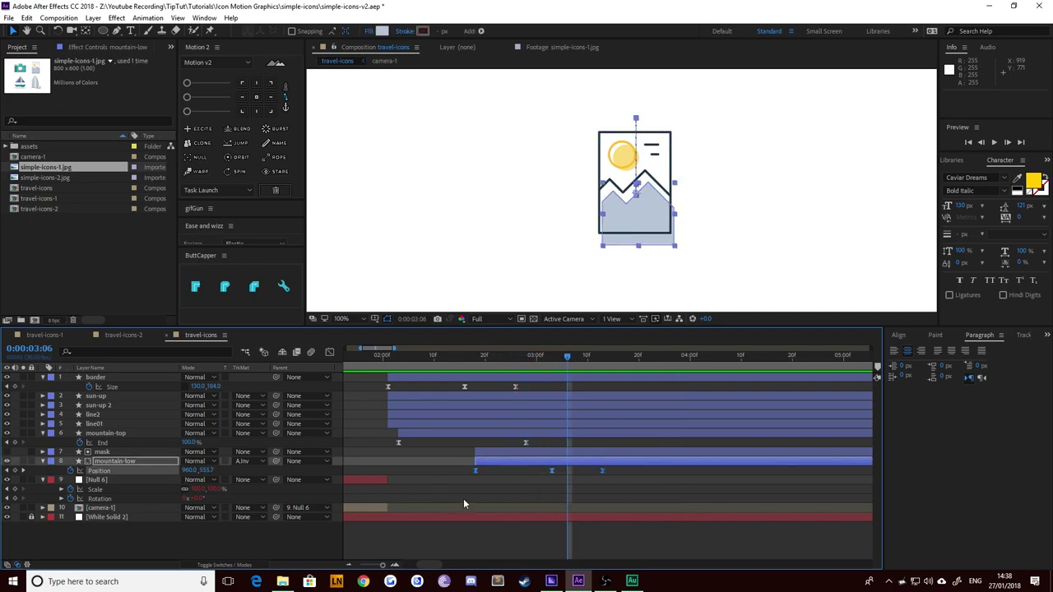
pyautogui.rightClick(475, 470)
pyautogui.moveTo(508, 465)
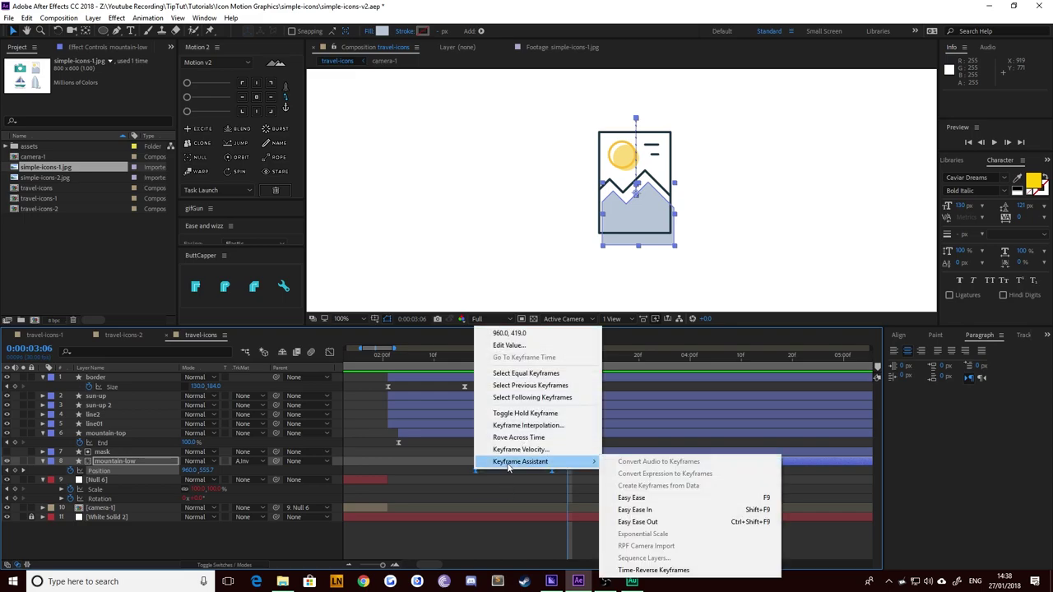
# Step: Lengthen both influence handles of the middle mountain-low Position keyframe in the speed graph, so the motion starts fast and eases through the overshoot
pyautogui.click(329, 352)
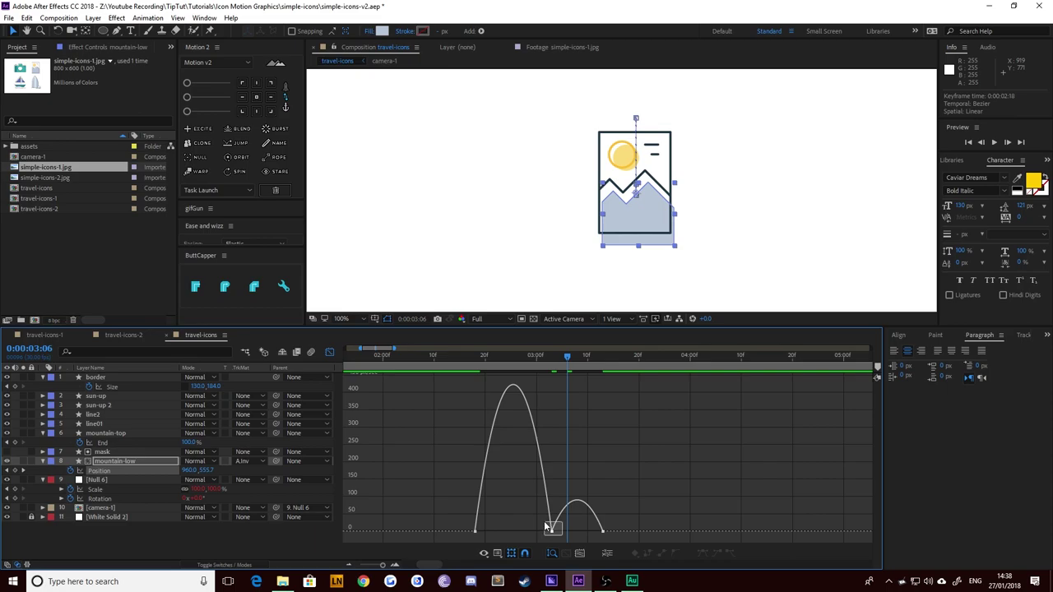
pyautogui.moveTo(545, 524); pyautogui.dragTo(583, 533)
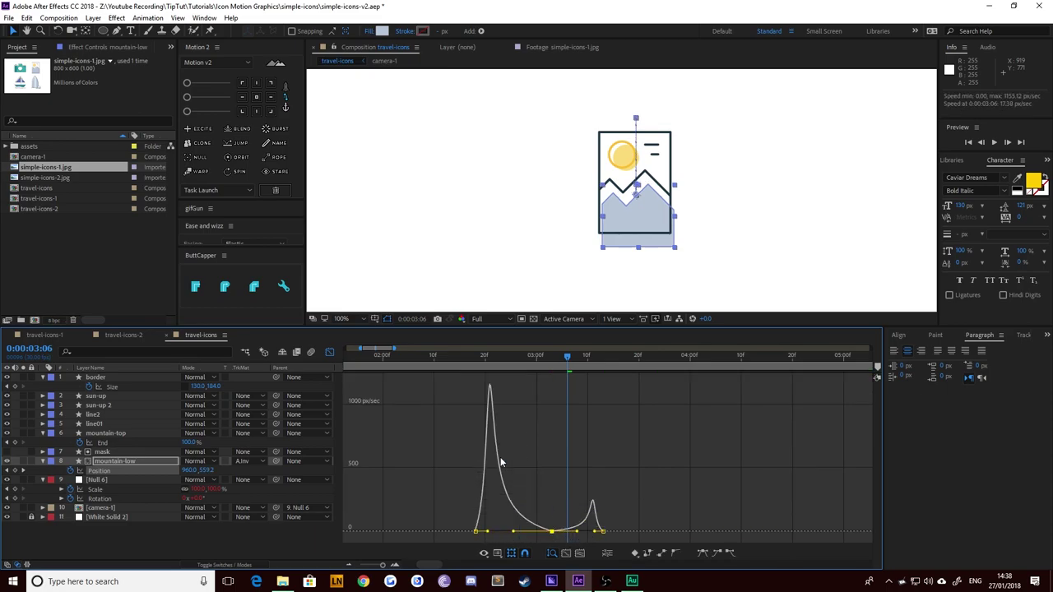
pyautogui.click(327, 353)
# Step: Play back the eased mountain fill animation from about 0:00:02:15 to check its motion
pyautogui.click(470, 357)
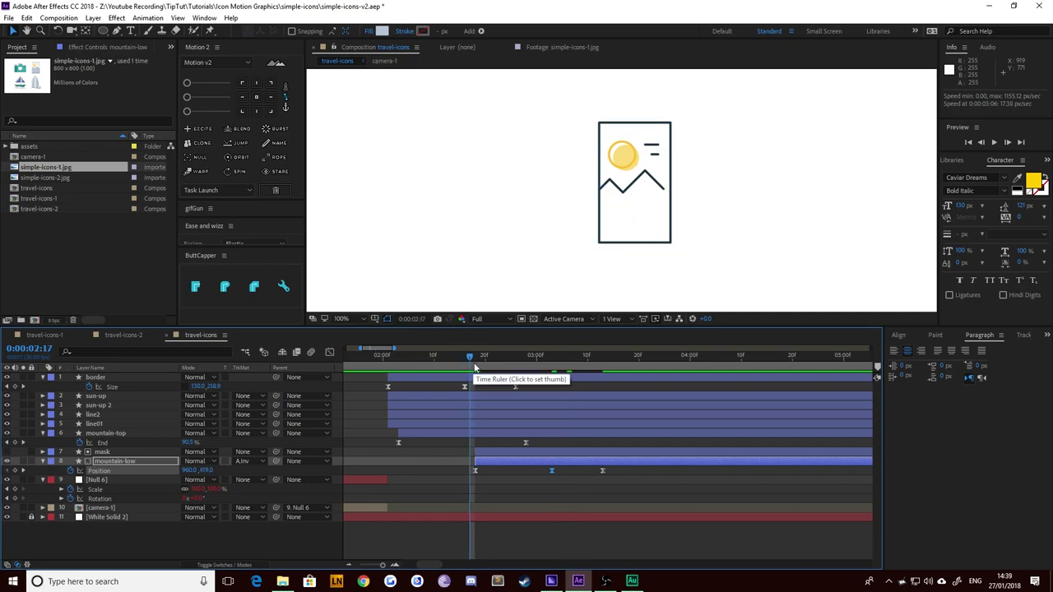
pyautogui.press('space')
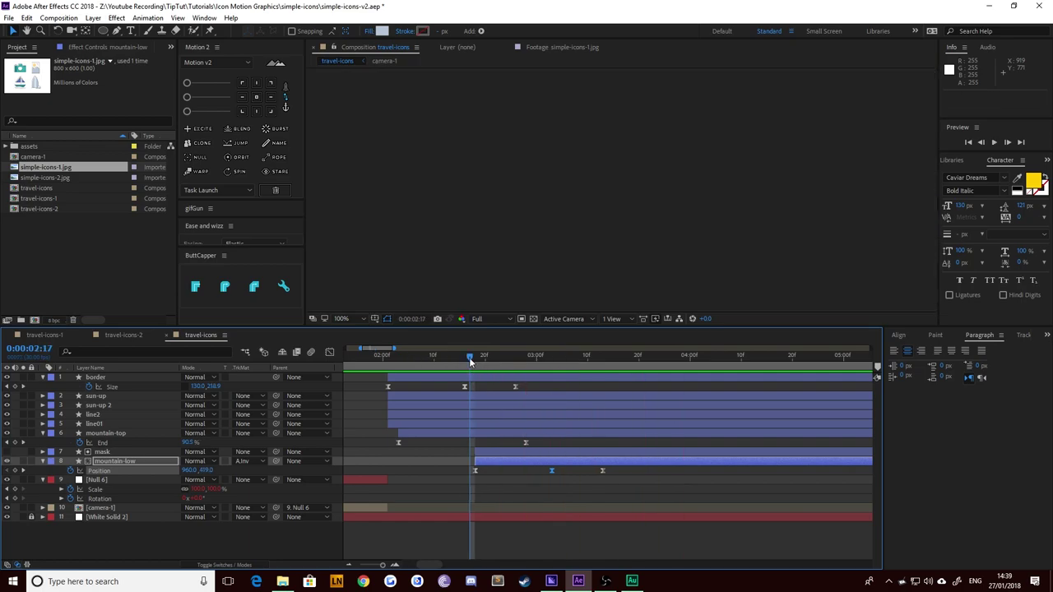
pyautogui.click(462, 357)
pyautogui.press('space')
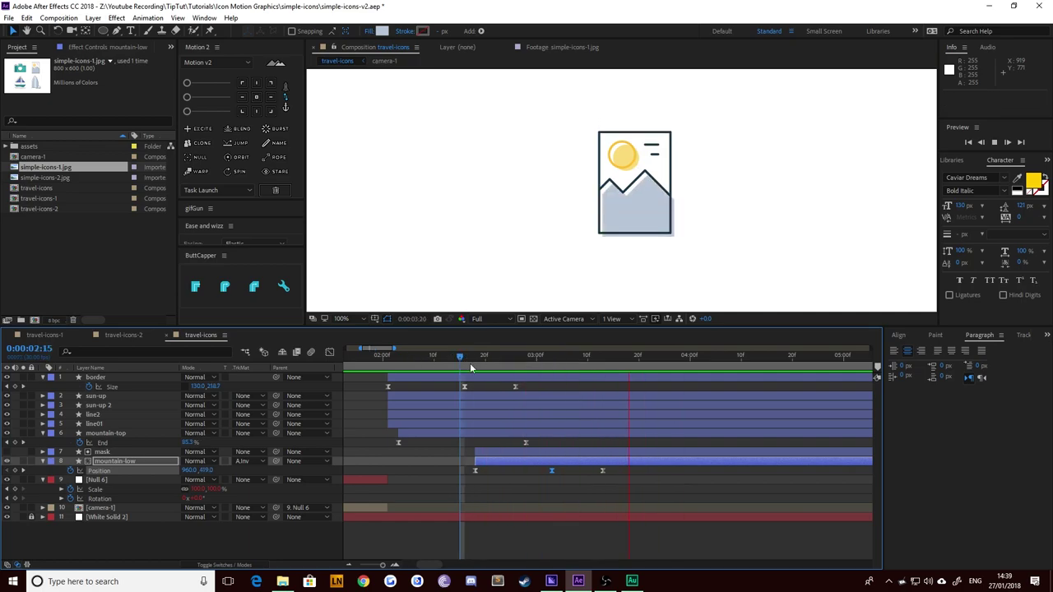
pyautogui.moveTo(470, 362); pyautogui.dragTo(475, 362)
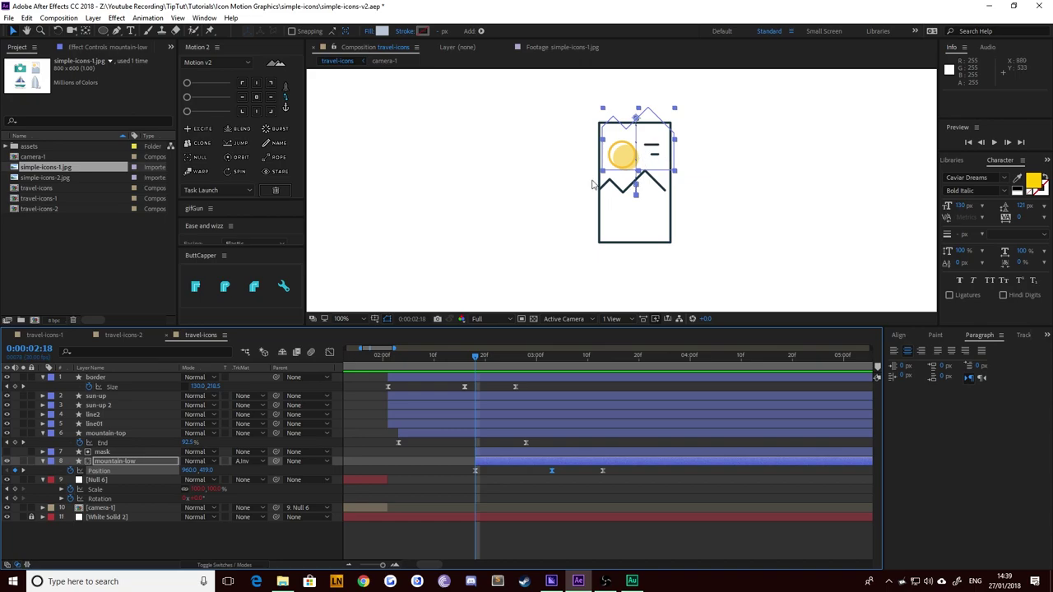
# Step: Set the current time to 0:00:02:09 and rename the sun-up 2 layer as sun-down
pyautogui.click(480, 189)
pyautogui.scroll(3, 588, 181)
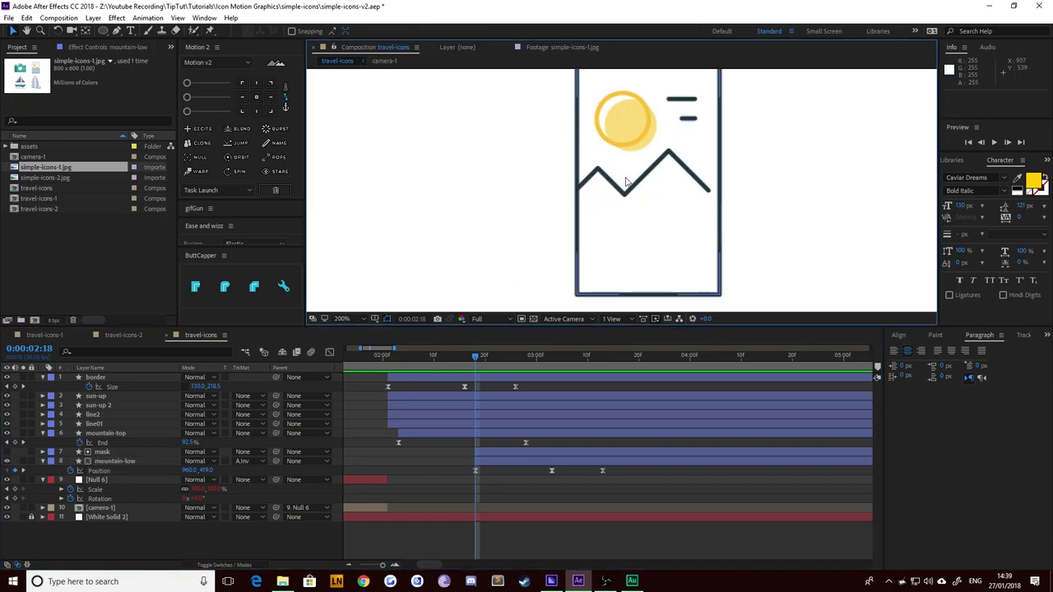
pyautogui.moveTo(401, 359); pyautogui.dragTo(429, 368)
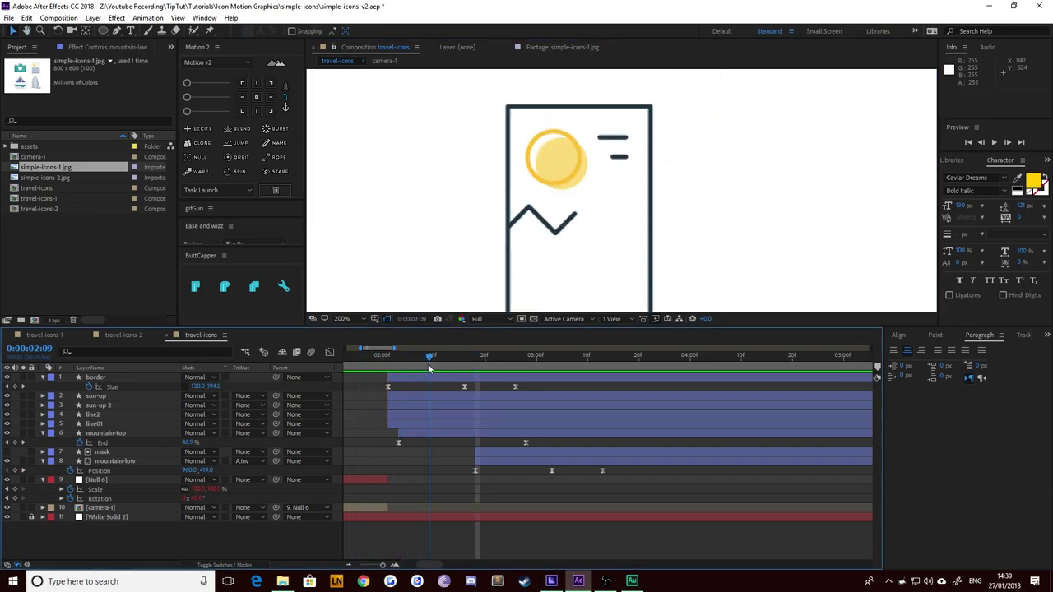
pyautogui.click(367, 378)
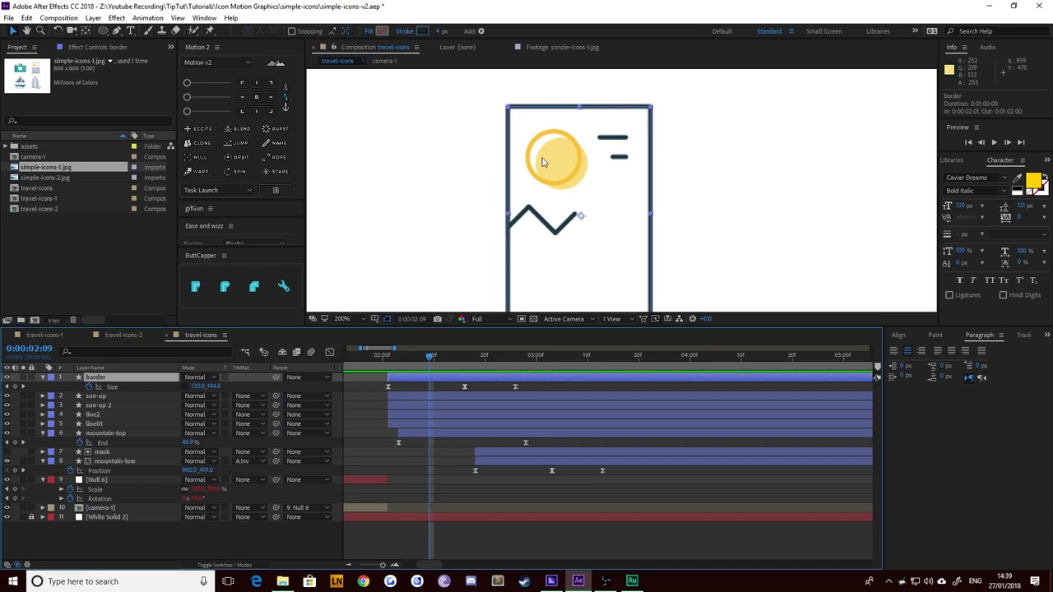
pyautogui.click(106, 395)
pyautogui.click(110, 403)
pyautogui.press('Return')
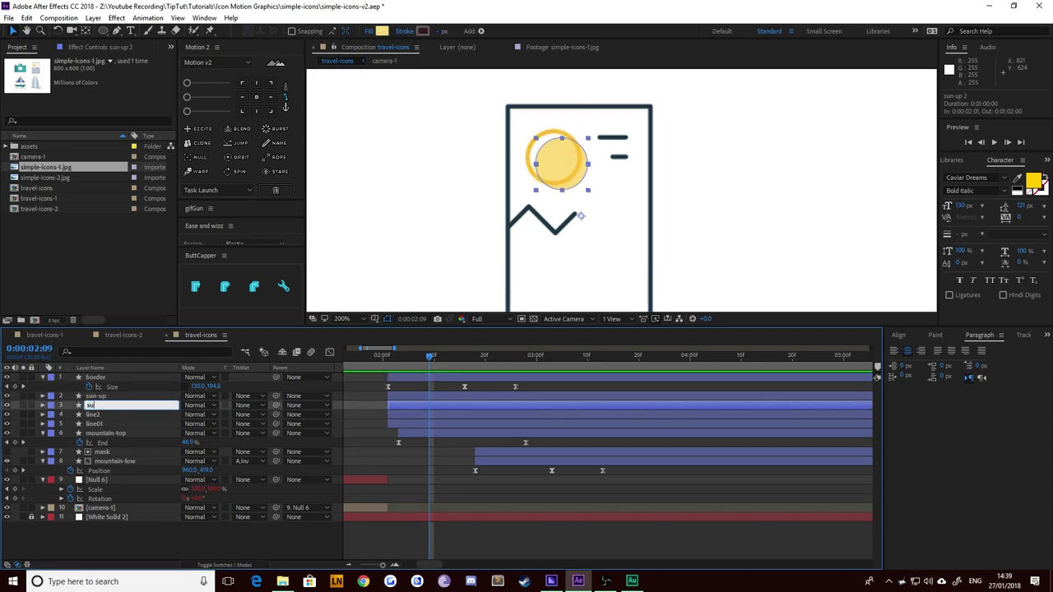
pyautogui.write('sun-down')
pyautogui.press('Return')
# Step: Start Position and Scale keyframing on both the sun-up and sun-down layers at 0:00:02:09
pyautogui.click(115, 396)
pyautogui.keyDown('shift'); pyautogui.click(121, 404); pyautogui.keyUp('shift')
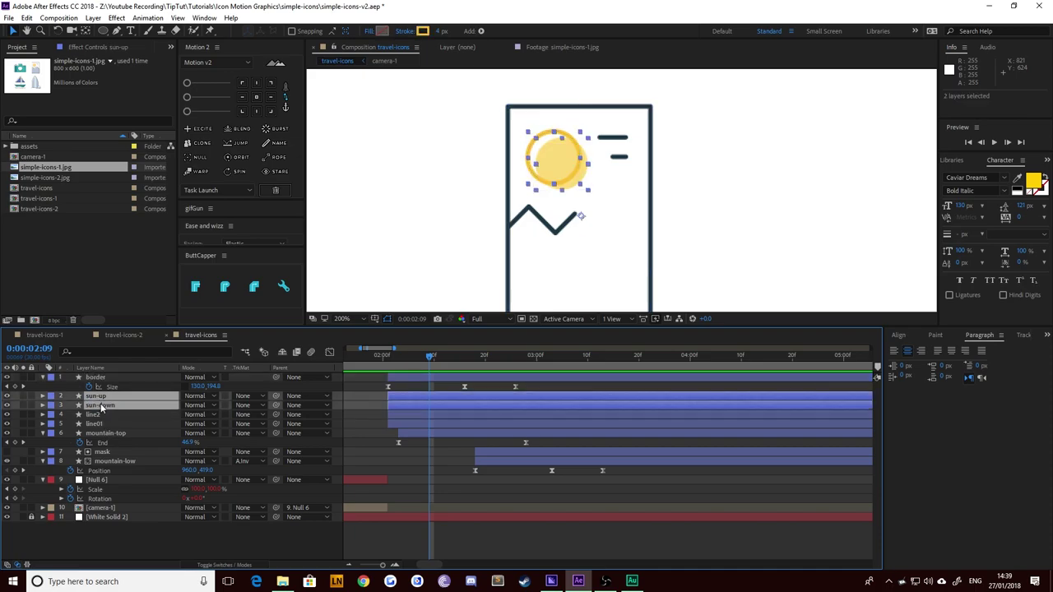
pyautogui.press('p')
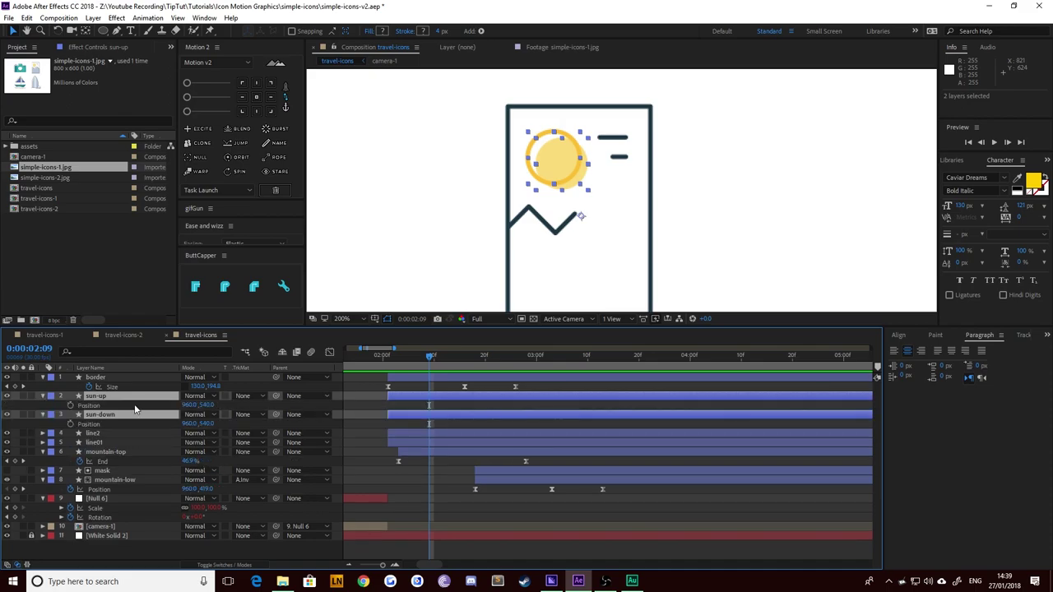
pyautogui.hotkey('shift', 's')
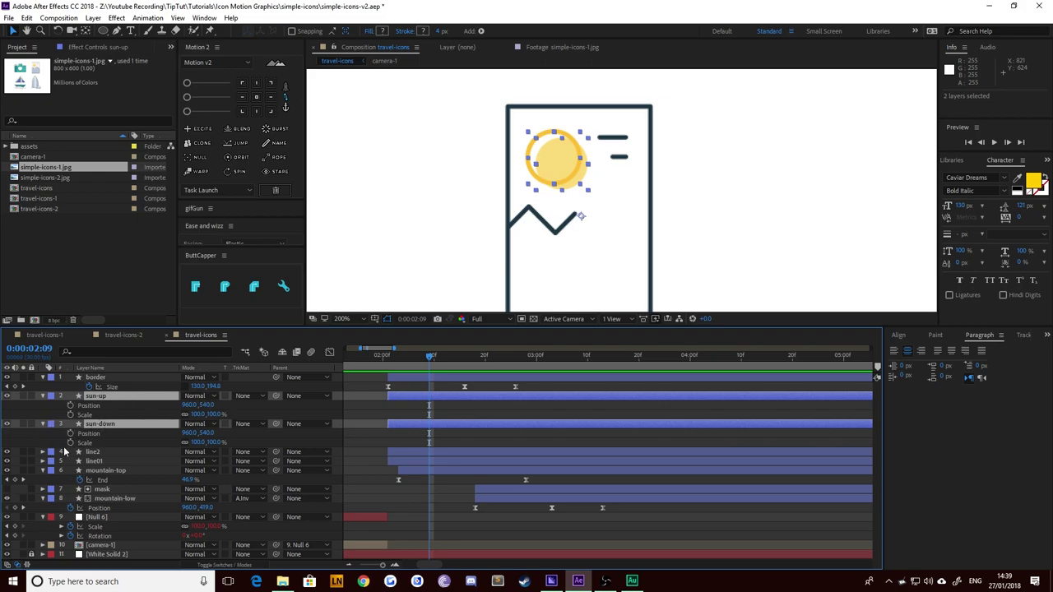
pyautogui.moveTo(70, 443); pyautogui.dragTo(71, 405)
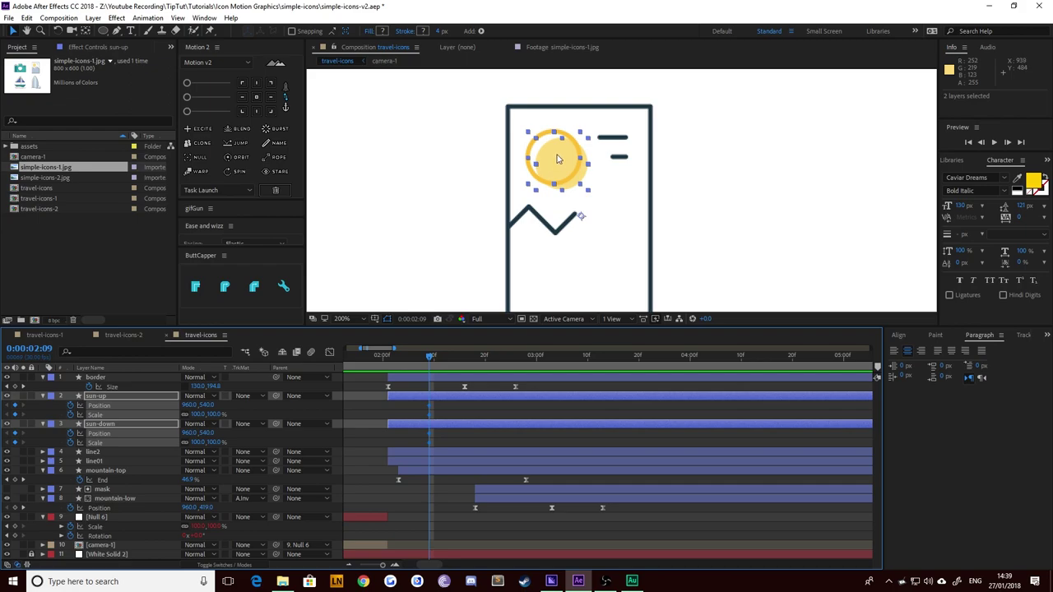
# Step: Center the anchor points of sun-up and sun-down on their own shapes
pyautogui.click(259, 99)
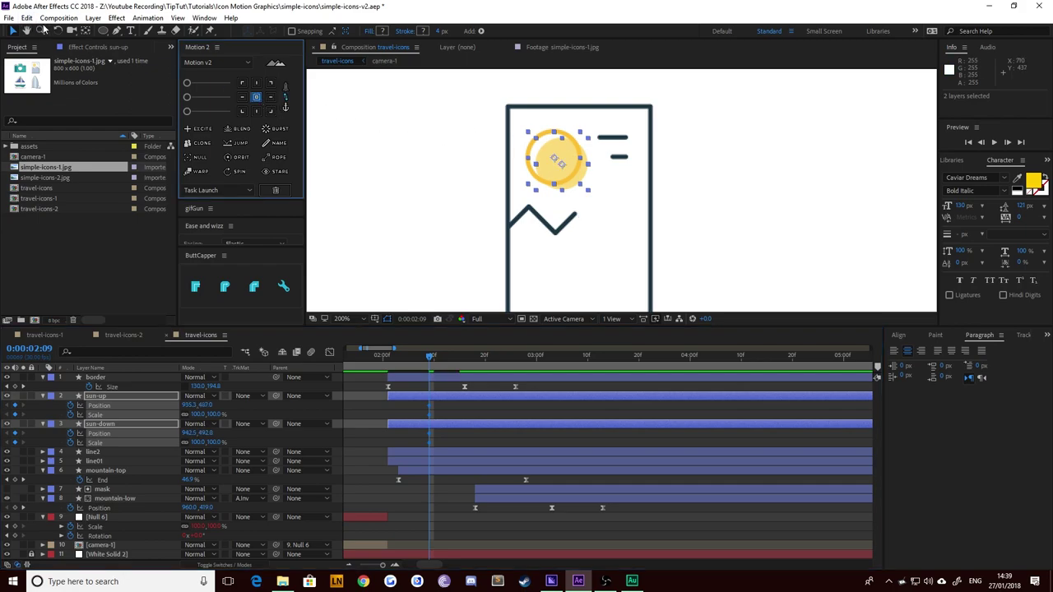
pyautogui.press('y')
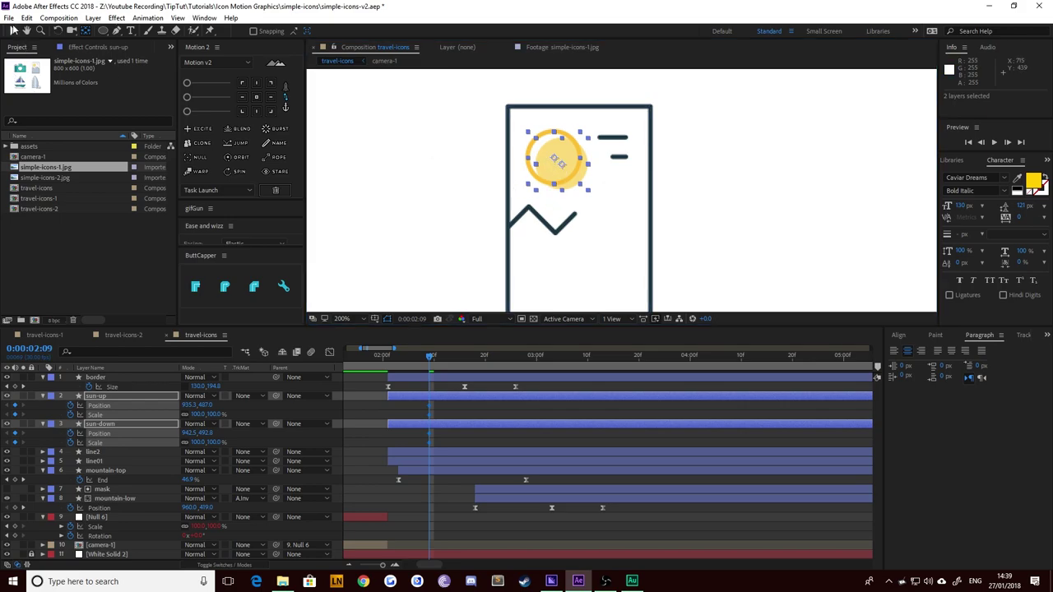
pyautogui.press('v')
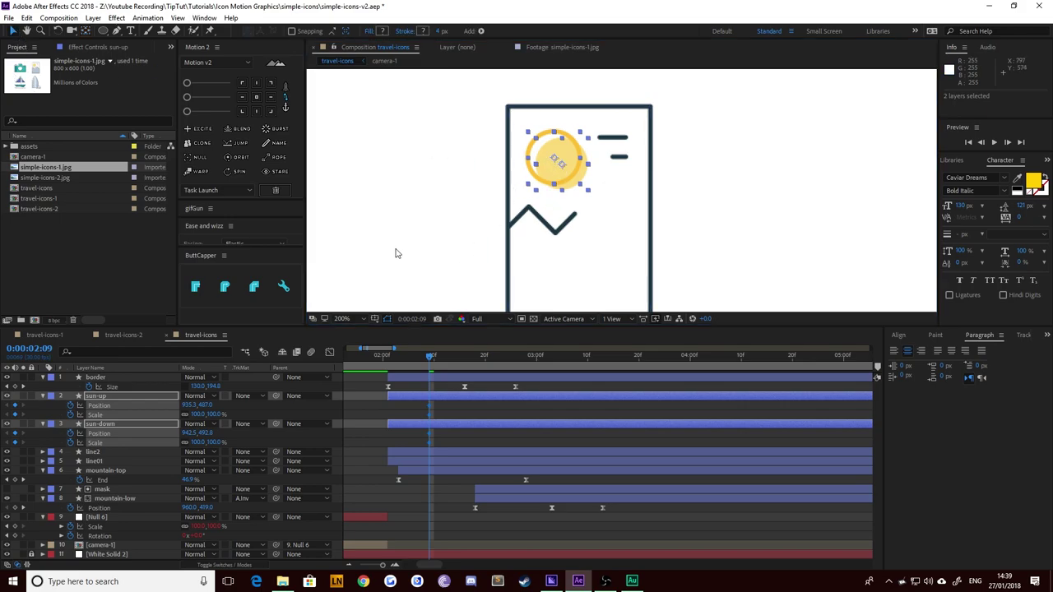
# Step: Add Position and Scale keyframes with the current values to sun-up and sun-down at 0:00:02:24
pyautogui.press('space')
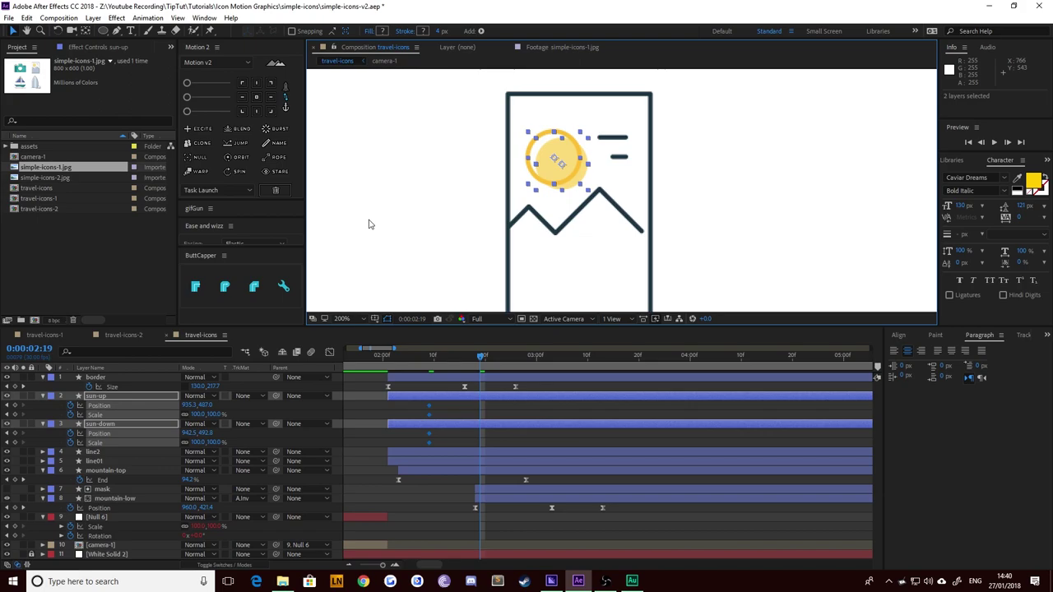
pyautogui.click(14, 443)
pyautogui.click(14, 434)
pyautogui.click(14, 414)
pyautogui.click(14, 406)
# Step: Add Position and Scale keyframes with the current values to both sun layers at 0:00:03:04
pyautogui.hotkey('shift', 'pagedown')
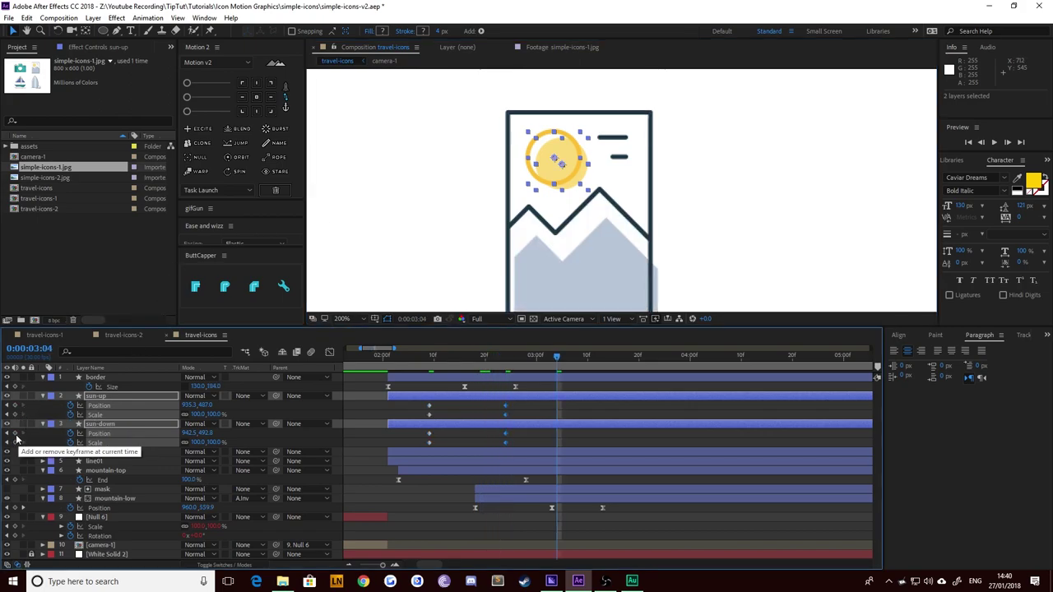
pyautogui.click(15, 443)
pyautogui.click(15, 434)
pyautogui.click(15, 415)
pyautogui.click(15, 405)
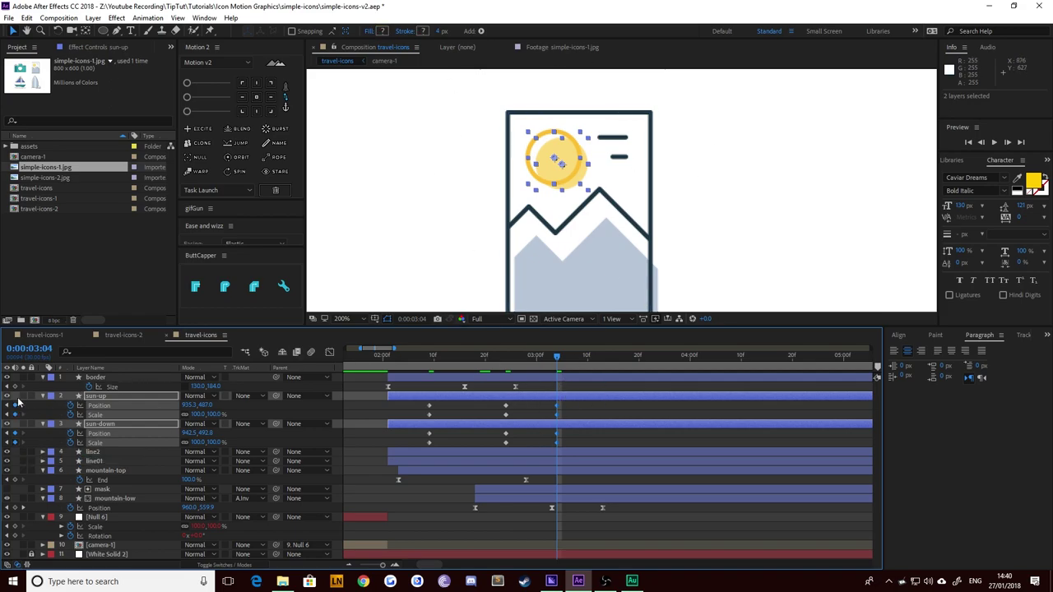
# Step: Shift both suns 35 px left at the 0:00:02:24 keyframes, putting sun-up at Position 900.3, 487 and sun-down at 907.5, 492.8
pyautogui.press('pageup')
pyautogui.press('pageup')
pyautogui.press('pageup')
pyautogui.press('pageup')
pyautogui.press('pageup')
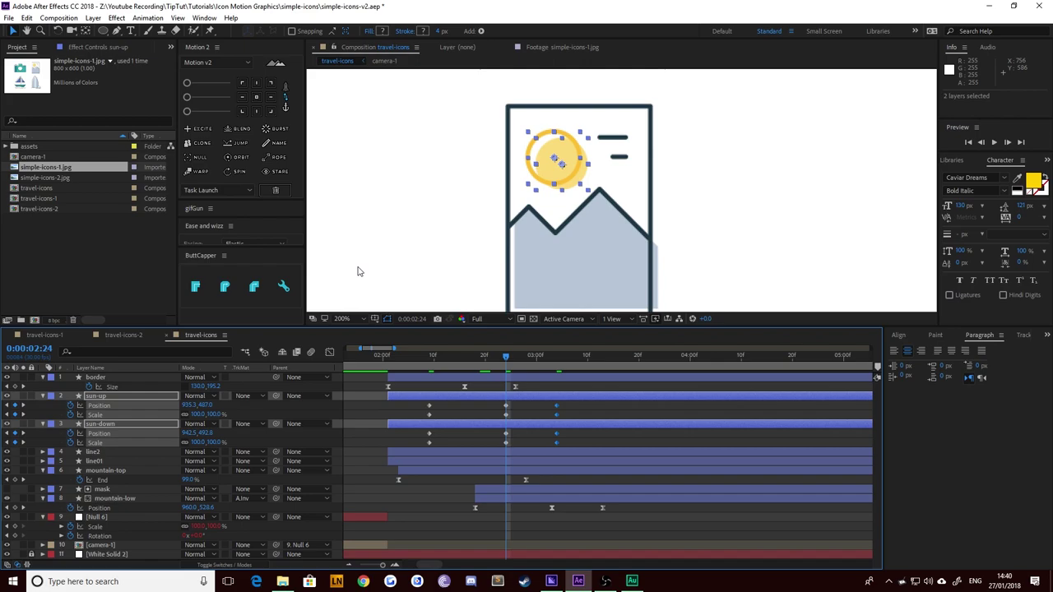
pyautogui.hotkey('shift', 'Left')
pyautogui.hotkey('shift', 'Left')
pyautogui.hotkey('shift', 'Left')
pyautogui.hotkey('shift', 'Left')
pyautogui.hotkey('shift', 'Left')
pyautogui.hotkey('shift', 'Left')
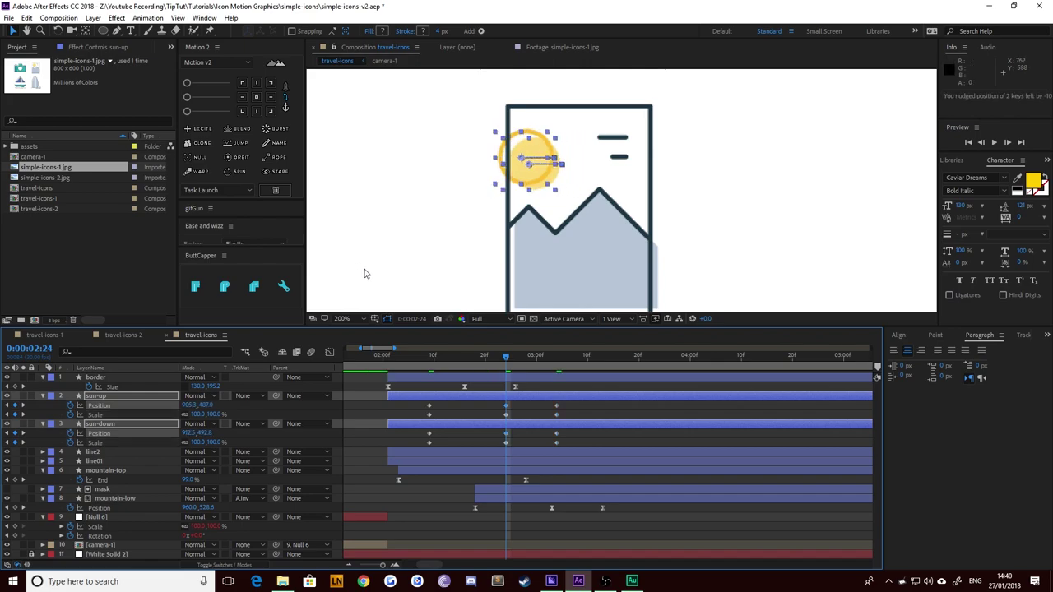
pyautogui.press('Left')
pyautogui.press('Left')
pyautogui.press('Left')
pyautogui.press('Left')
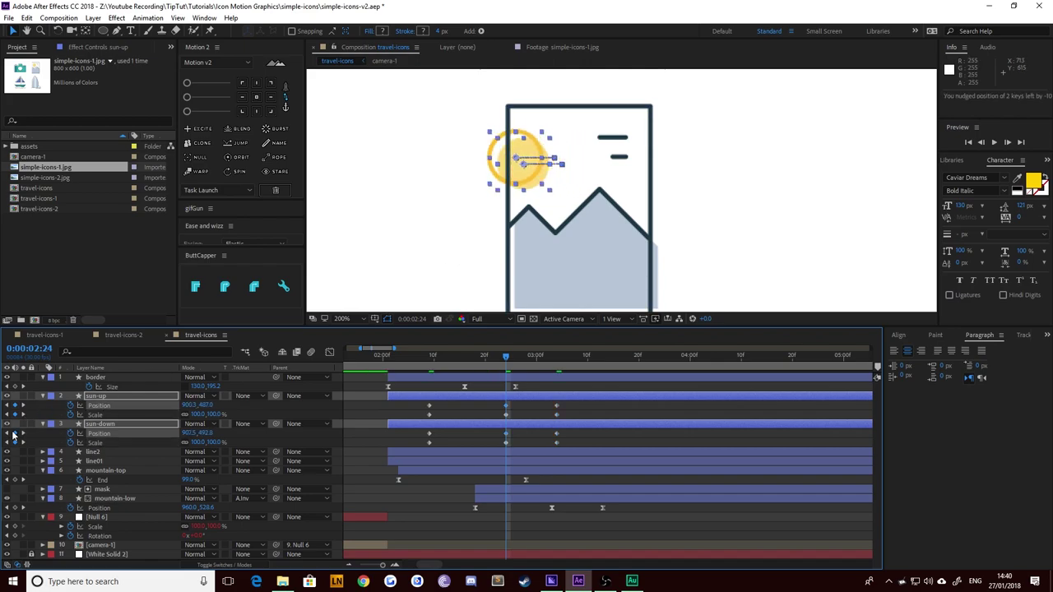
# Step: Move both suns right, outside the picture frame, at 0:00:02:09, with sun-up at Position 1098.3, 487 and sun-down at 1105.5, 492.8
pyautogui.press('j')
pyautogui.press(',')
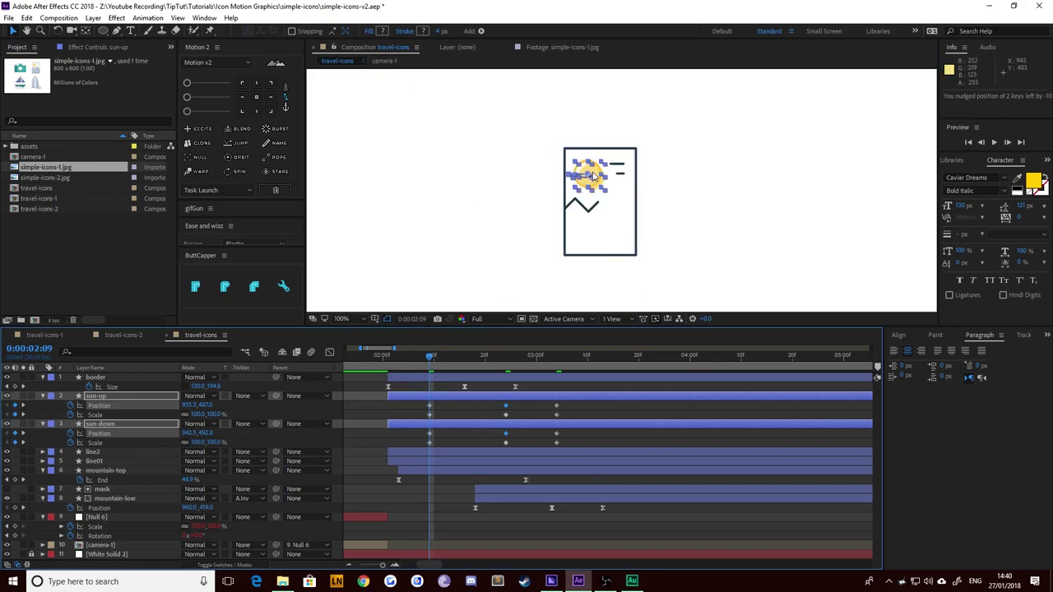
pyautogui.moveTo(594, 175); pyautogui.dragTo(684, 177)
pyautogui.click(746, 176)
pyautogui.press('.')
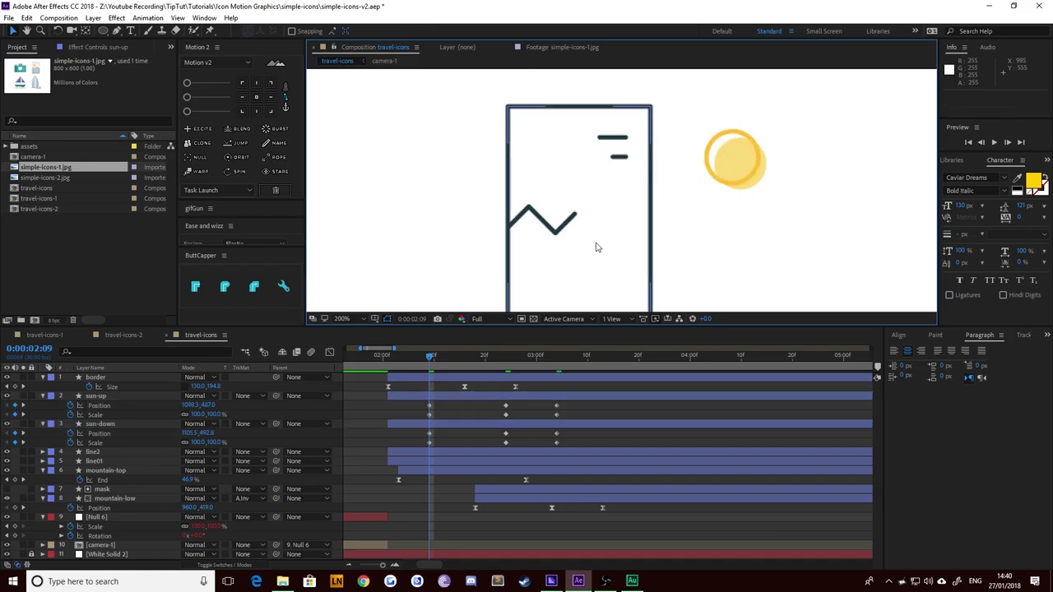
# Step: Check the suns' motion up to 0:00:02:24 and bring the sun-up and sun-down layers to the top of the stack, above border
pyautogui.moveTo(432, 358); pyautogui.dragTo(506, 362)
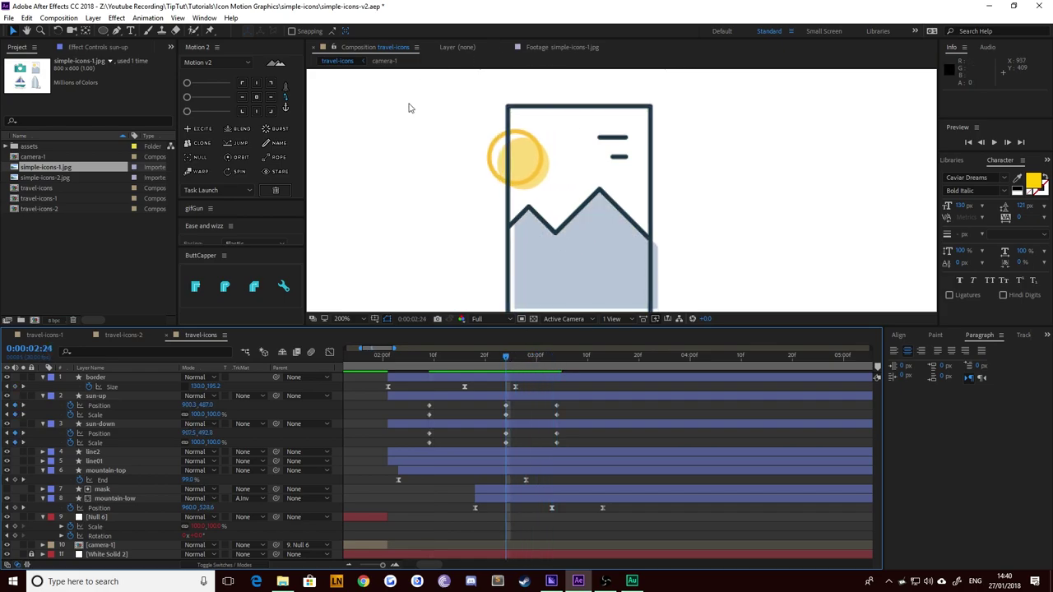
pyautogui.click(525, 136)
pyautogui.click(119, 425)
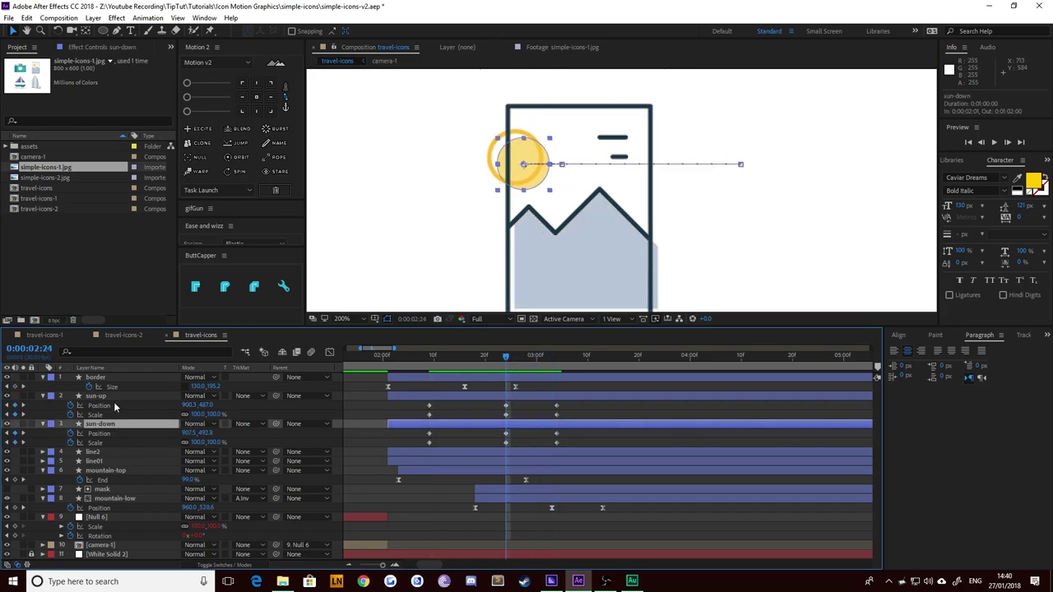
pyautogui.keyDown('ctrl'); pyautogui.click(111, 399); pyautogui.keyUp('ctrl')
pyautogui.hotkey('ctrl', 'shift', ']')
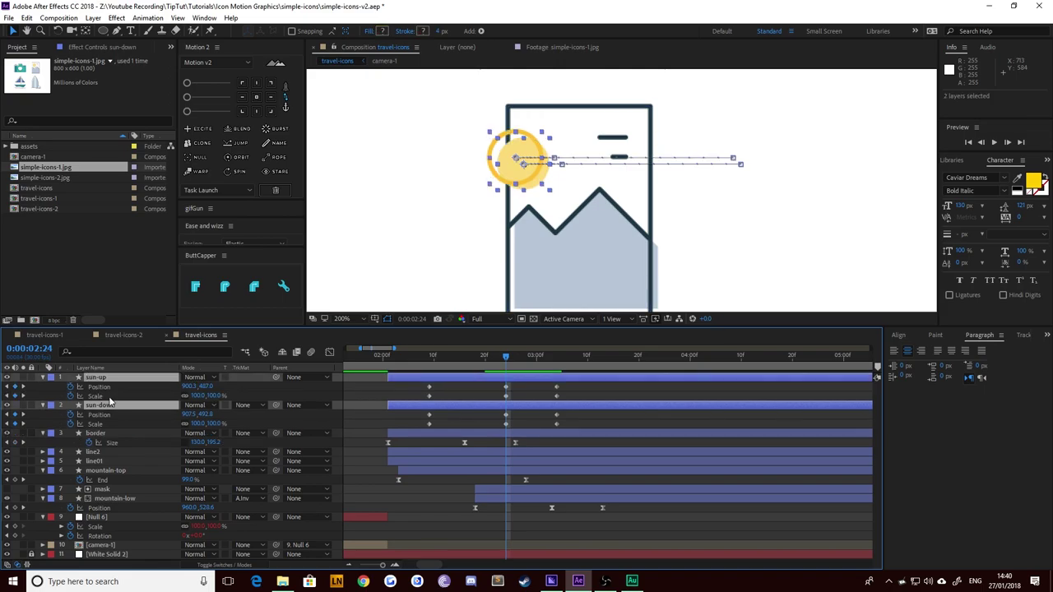
# Step: Apply Easy Ease to all sun-up and sun-down keyframes and lengthen the middle keyframes' influence handles in the speed graph
pyautogui.moveTo(576, 426); pyautogui.dragTo(406, 388)
pyautogui.press('F9')
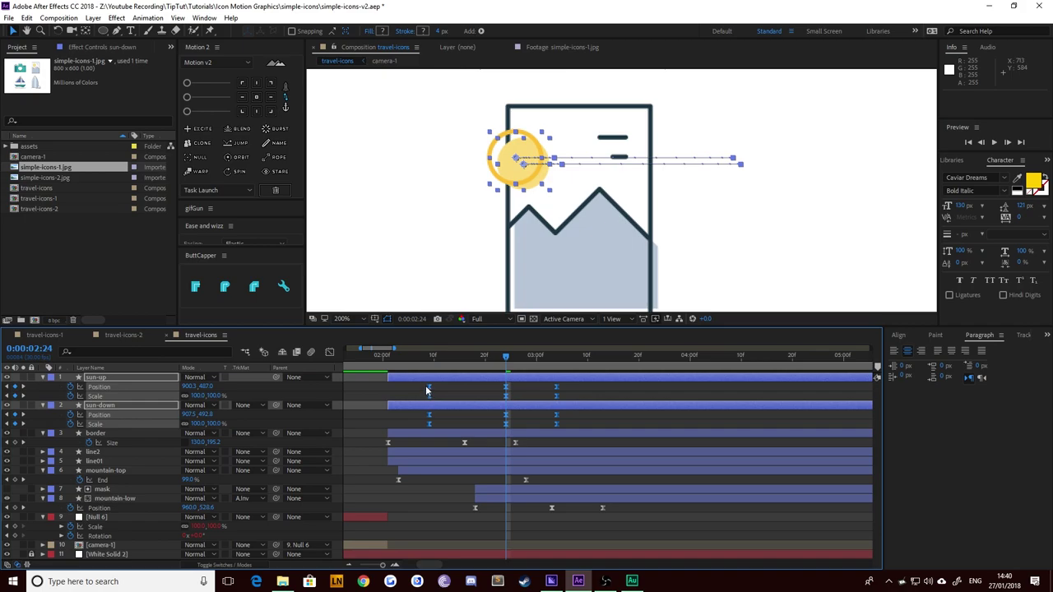
pyautogui.click(328, 352)
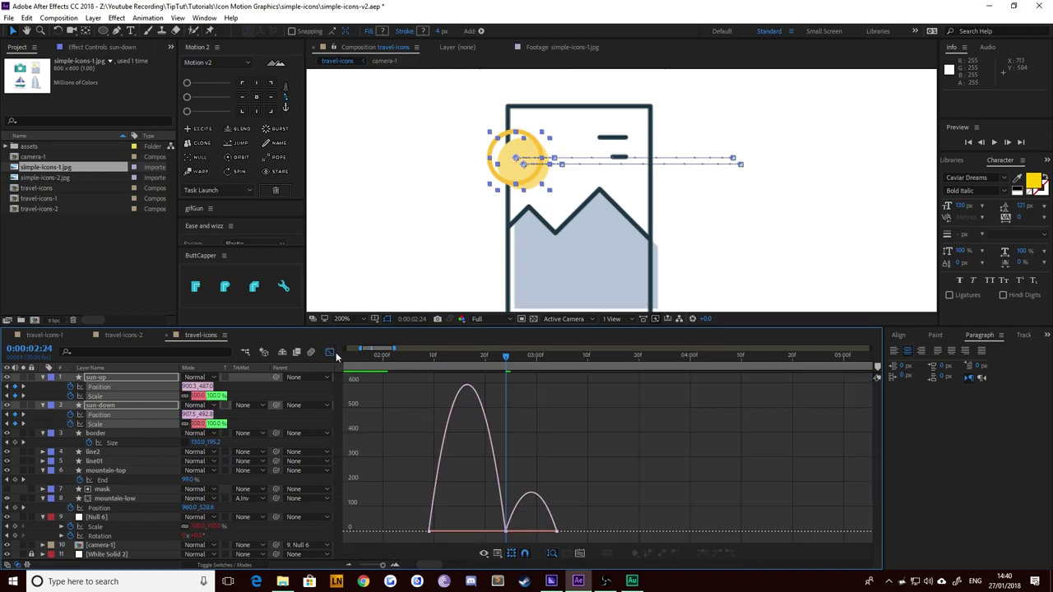
pyautogui.moveTo(519, 517); pyautogui.dragTo(560, 536)
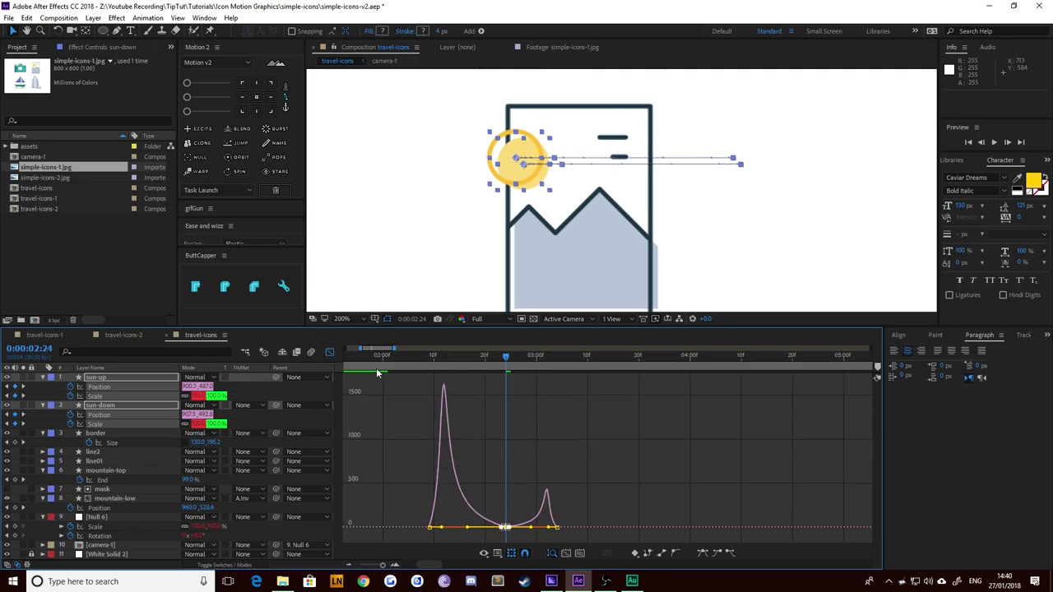
# Step: Return to the layer bars and preview the suns sliding in from just before 0:00:02:09
pyautogui.click(330, 352)
pyautogui.moveTo(434, 362); pyautogui.dragTo(565, 378)
pyautogui.press('space')
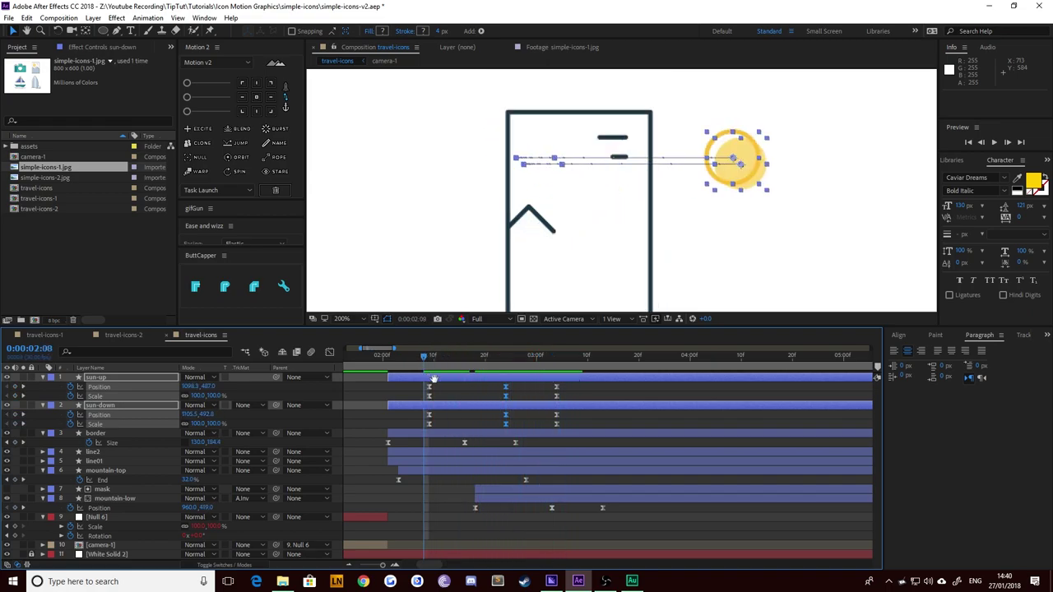
pyautogui.click(420, 360)
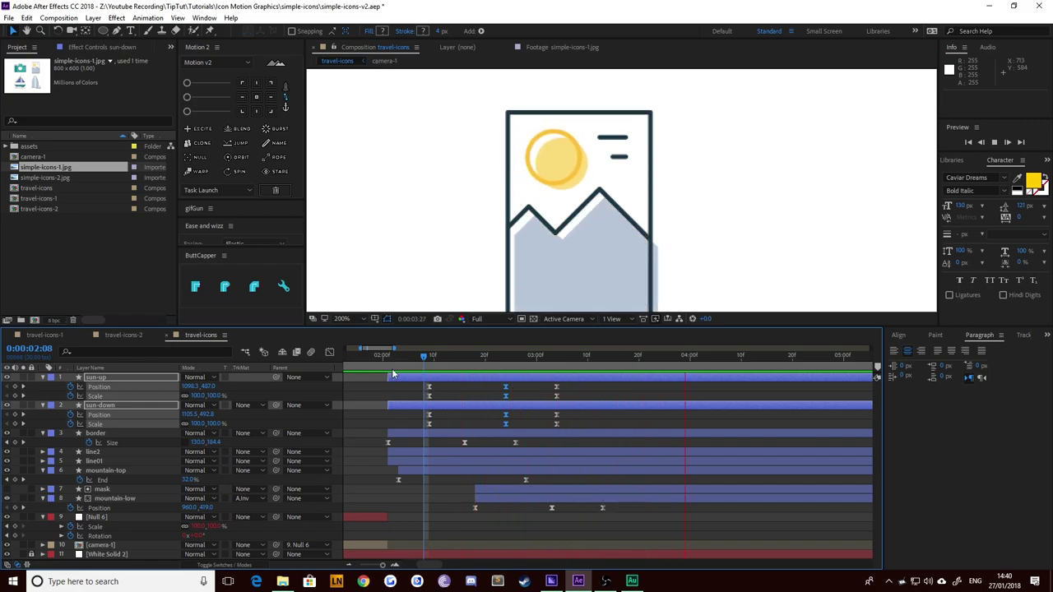
pyautogui.press('space')
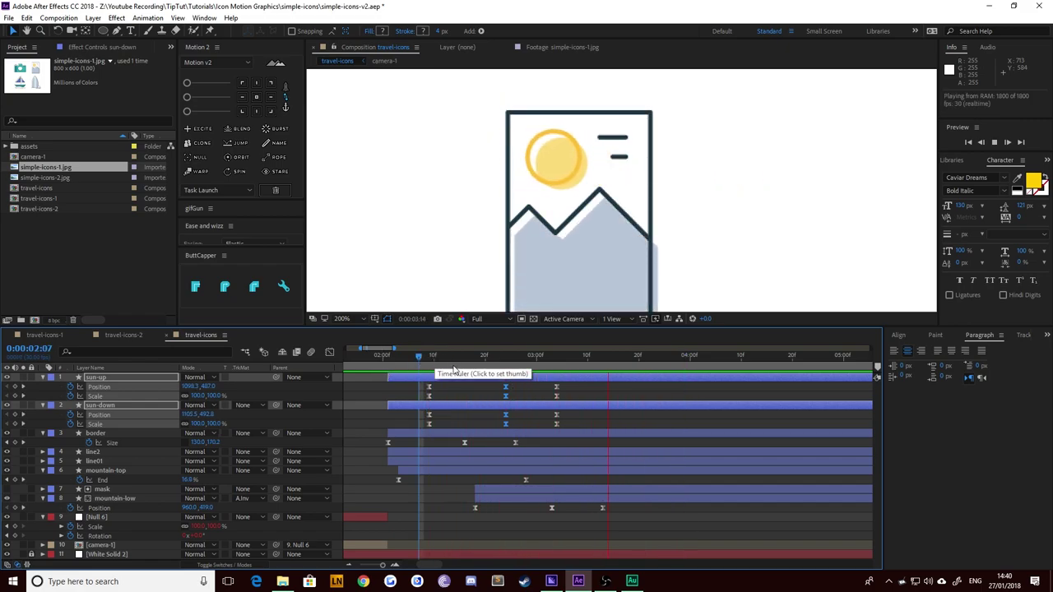
# Step: Delay the sun-down layer by three frames so its first keyframes sit at 0:00:02:12, and trim its start to that frame
pyautogui.click(429, 360)
pyautogui.click(458, 405)
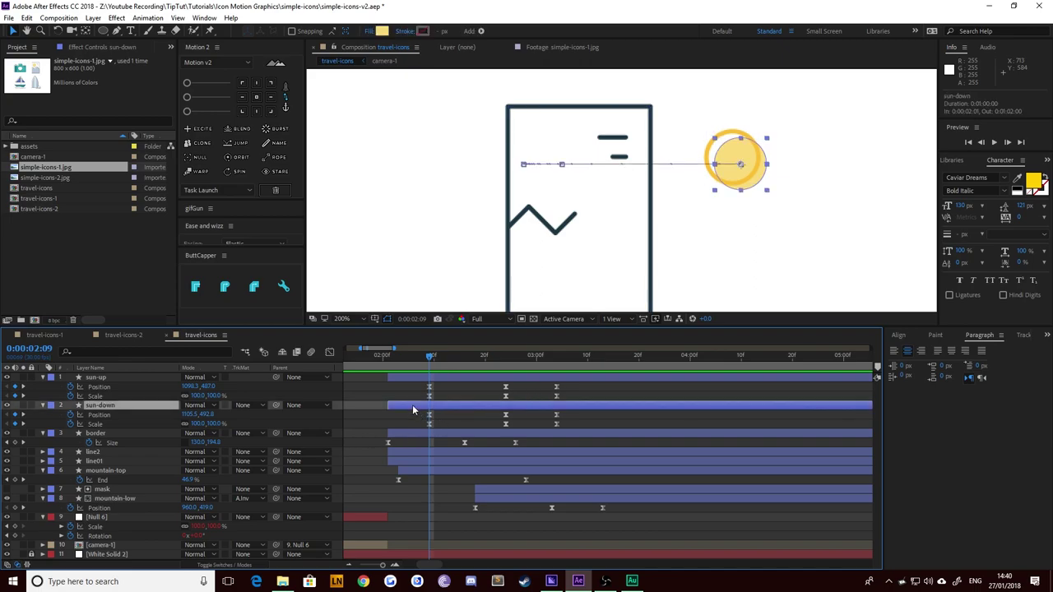
pyautogui.press('pagedown')
pyautogui.press('pagedown')
pyautogui.press('pagedown')
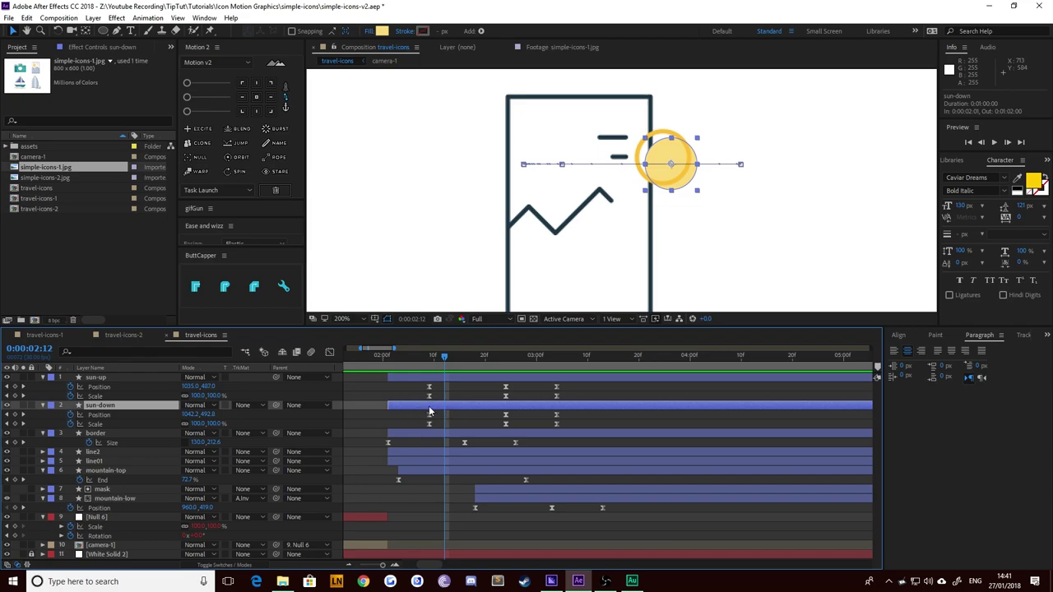
pyautogui.moveTo(429, 410); pyautogui.dragTo(443, 409)
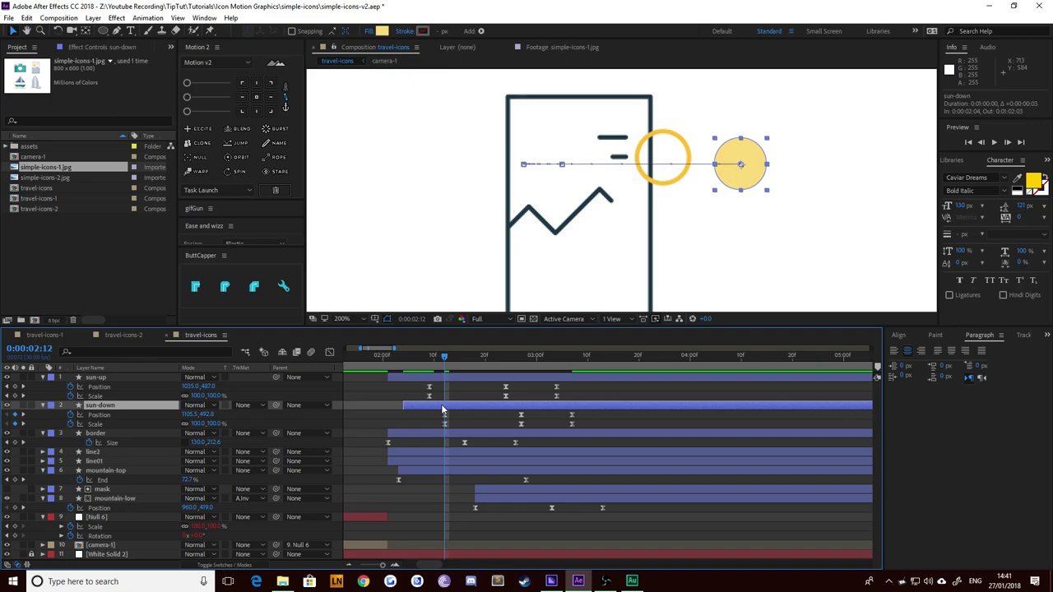
pyautogui.hotkey('alt', '[')
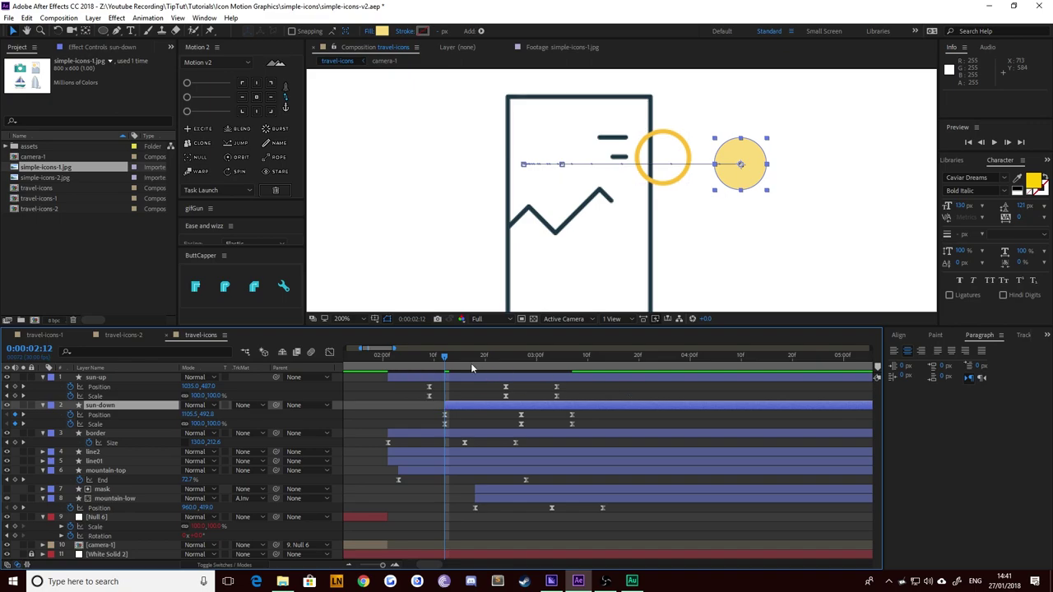
# Step: Trim the start of the sun-up layer to its first keyframes at 0:00:02:09 and preview the staggered suns
pyautogui.click(7, 387)
pyautogui.click(97, 378)
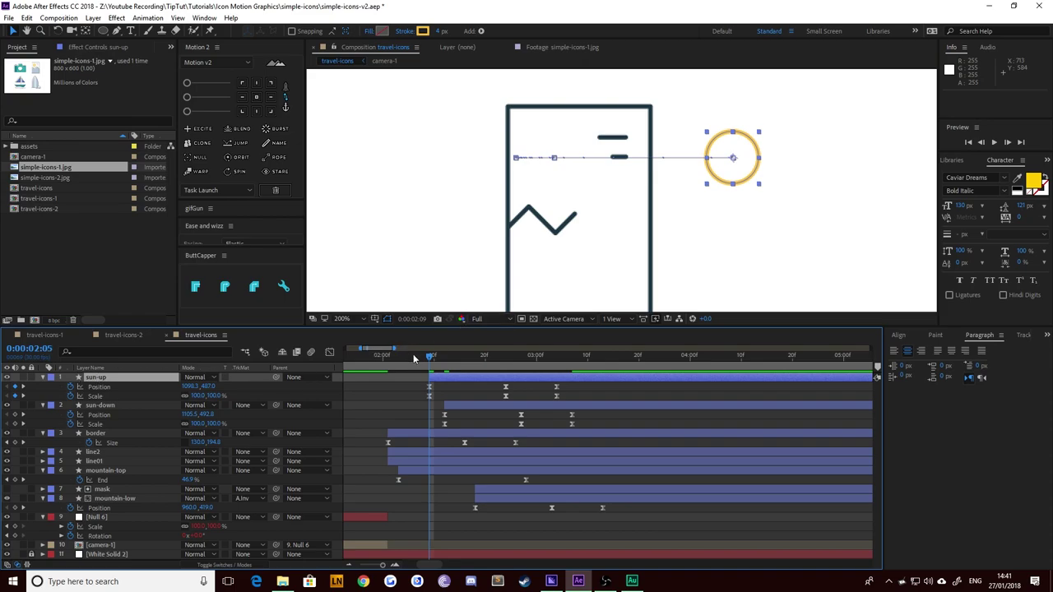
pyautogui.click(423, 356)
pyautogui.press('space')
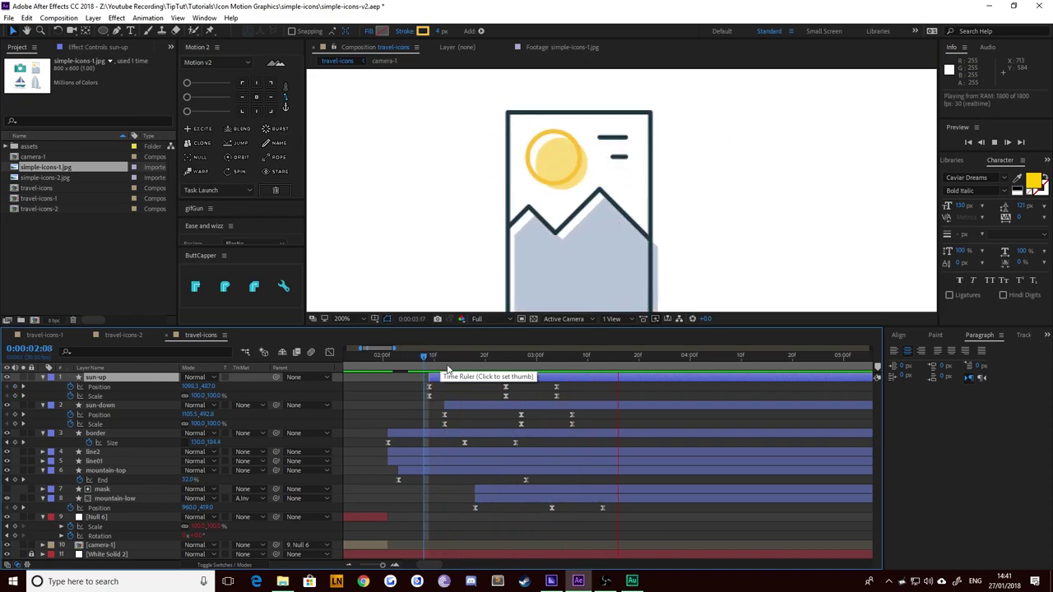
# Step: Set the first Scale keyframes of sun-up and sun-down to 50% and preview the suns growing as they slide in
pyautogui.click(430, 357)
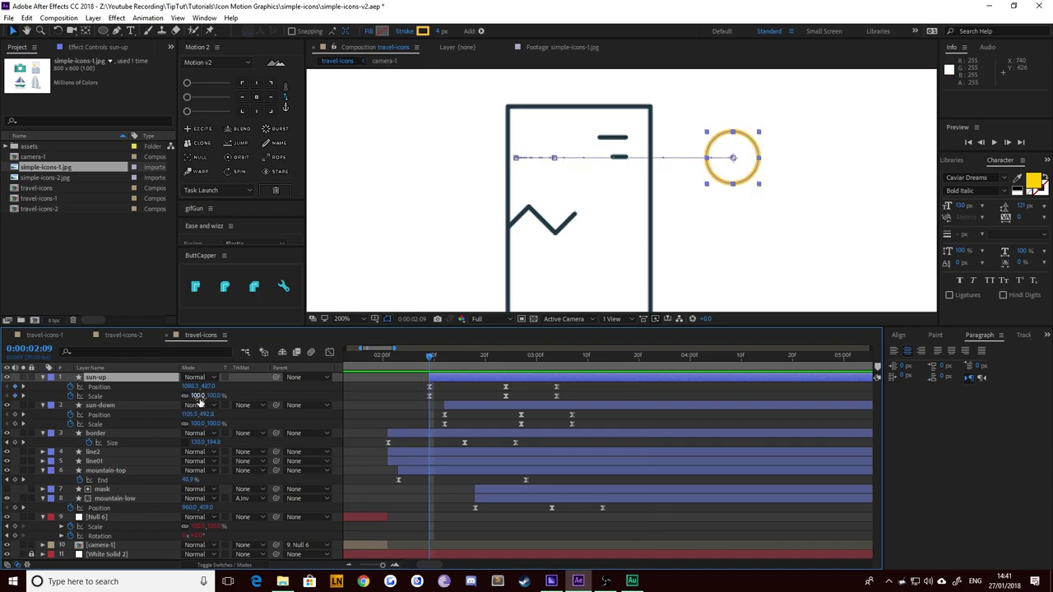
pyautogui.press('Return')
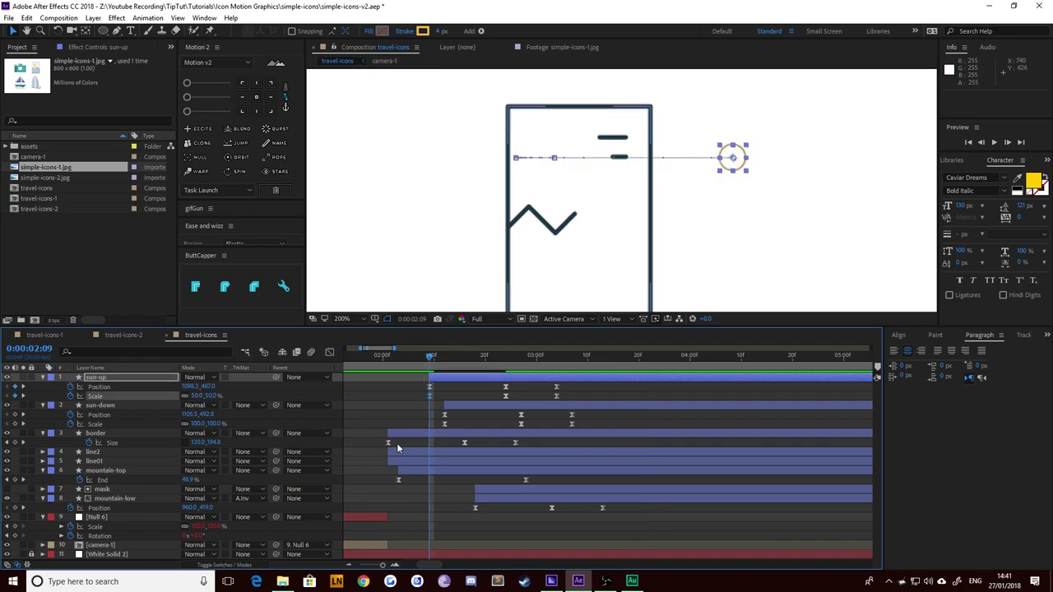
pyautogui.hotkey('ctrl', 'Down')
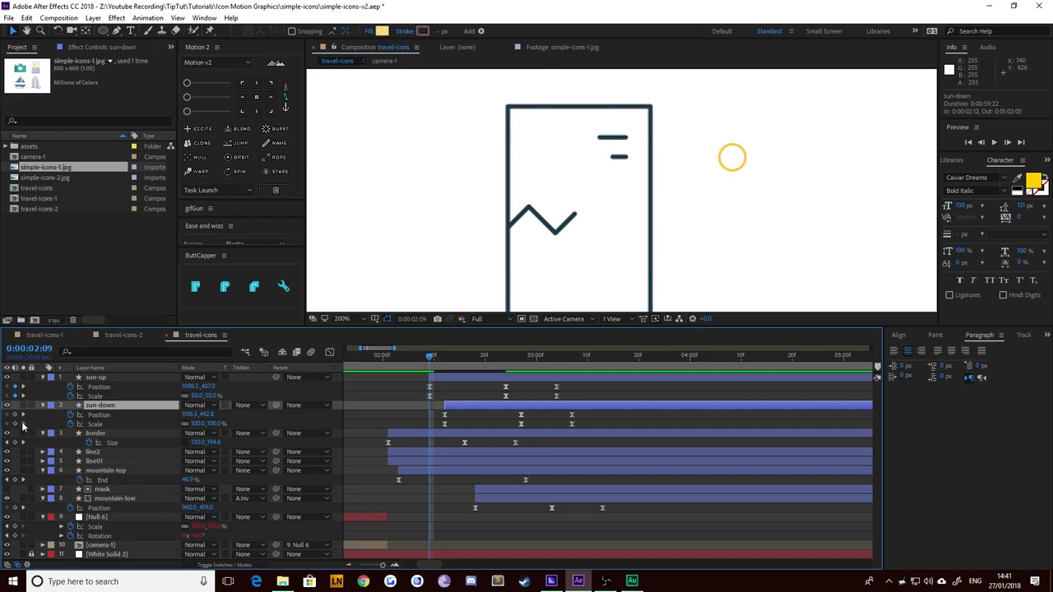
pyautogui.click(22, 425)
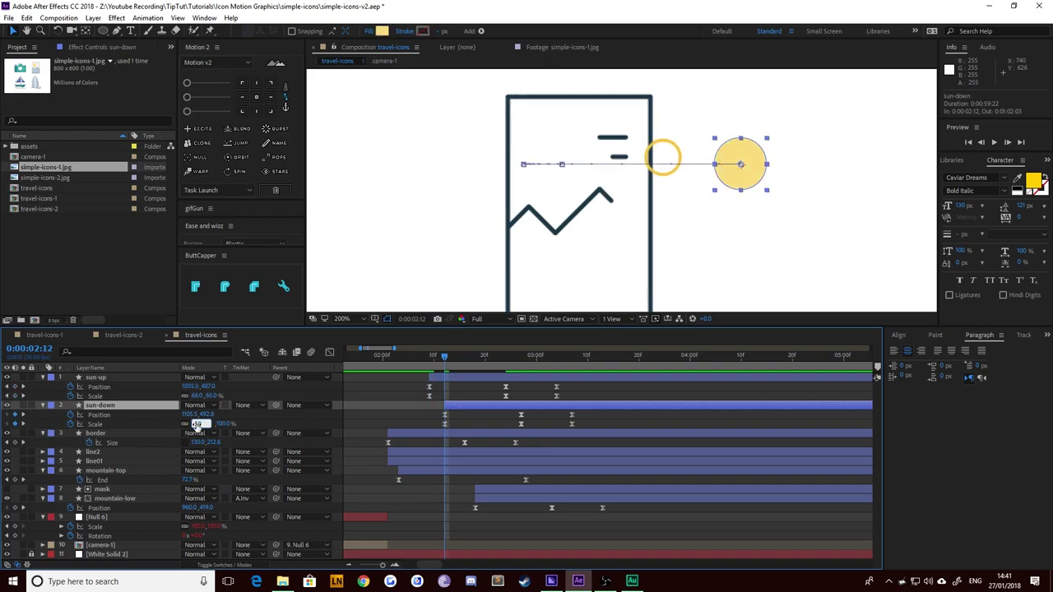
pyautogui.press('Return')
pyautogui.click(391, 413)
pyautogui.moveTo(432, 359)
pyautogui.mouseDown()
pyautogui.moveTo(388, 360)
pyautogui.moveTo(562, 355)
pyautogui.moveTo(428, 355)
pyautogui.mouseUp()
pyautogui.press('space')
pyautogui.press('space')
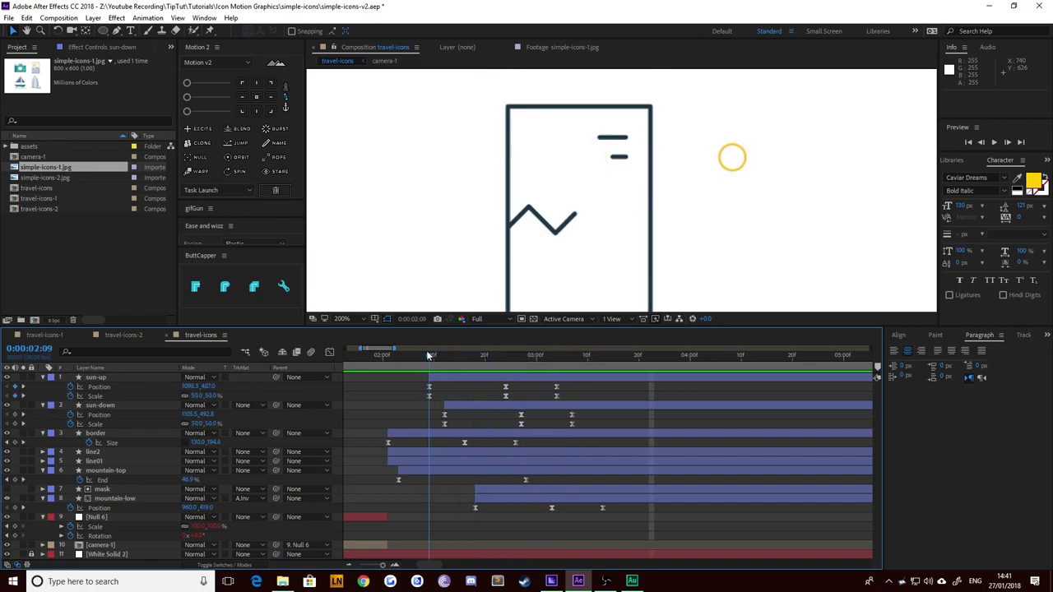
# Step: Set the first Scale keyframes to 0%, for sun-up at 0:00:02:09 and for sun-down at 0:00:02:12
pyautogui.press('Return')
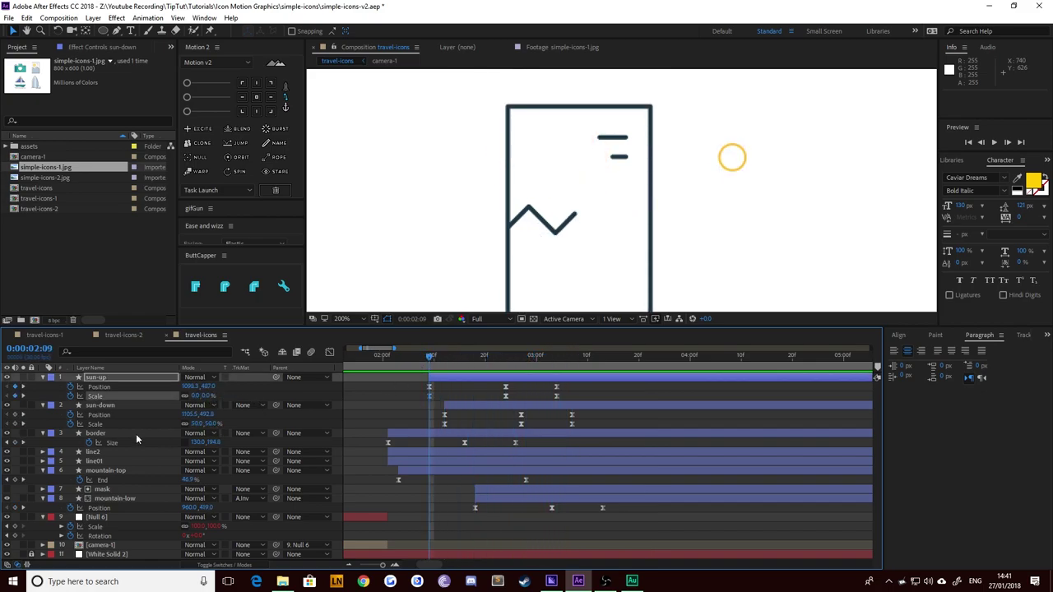
pyautogui.click(23, 424)
pyautogui.click(214, 424)
pyautogui.write('0')
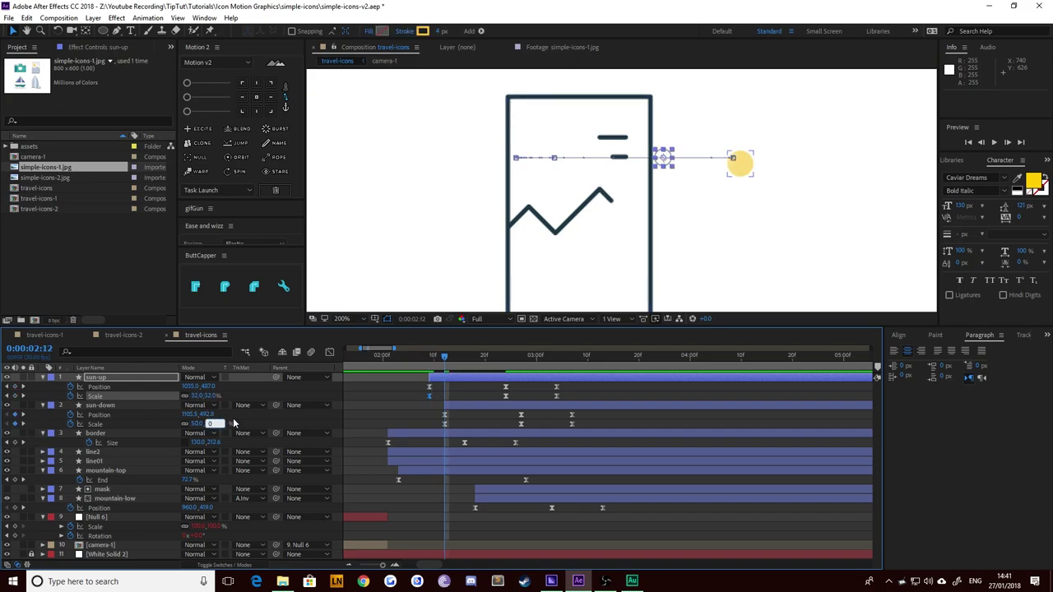
pyautogui.press('Return')
# Step: Preview the transition from the camera to the picture icon from about 0:00:01:29 with the whole icon in view
pyautogui.moveTo(445, 354)
pyautogui.mouseDown()
pyautogui.moveTo(426, 354)
pyautogui.moveTo(493, 356)
pyautogui.moveTo(379, 361)
pyautogui.mouseUp()
pyautogui.press('space')
pyautogui.click(379, 360)
pyautogui.scroll(-4, 505, 181)
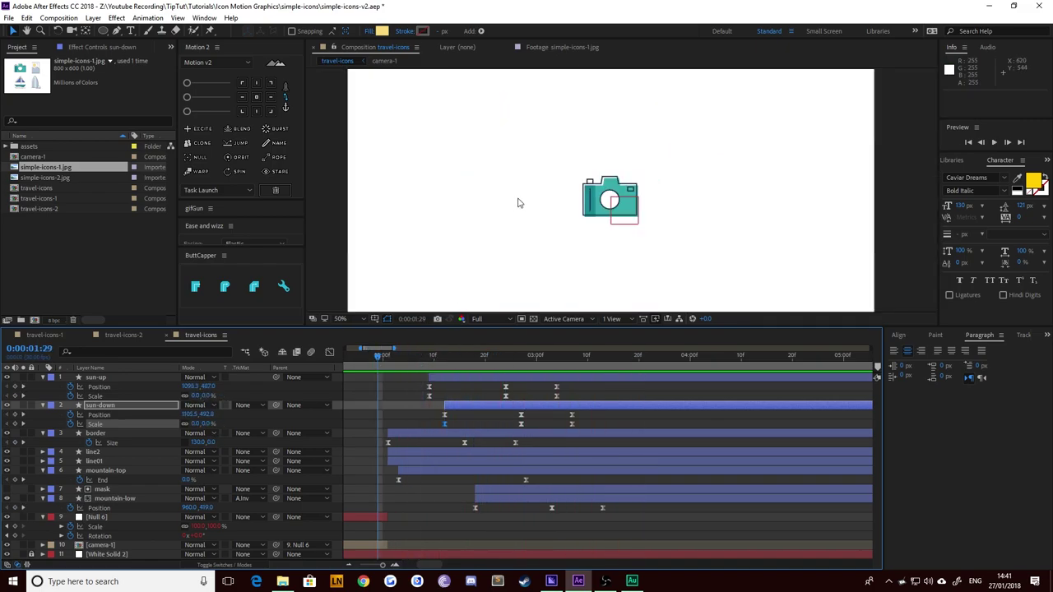
pyautogui.press('space')
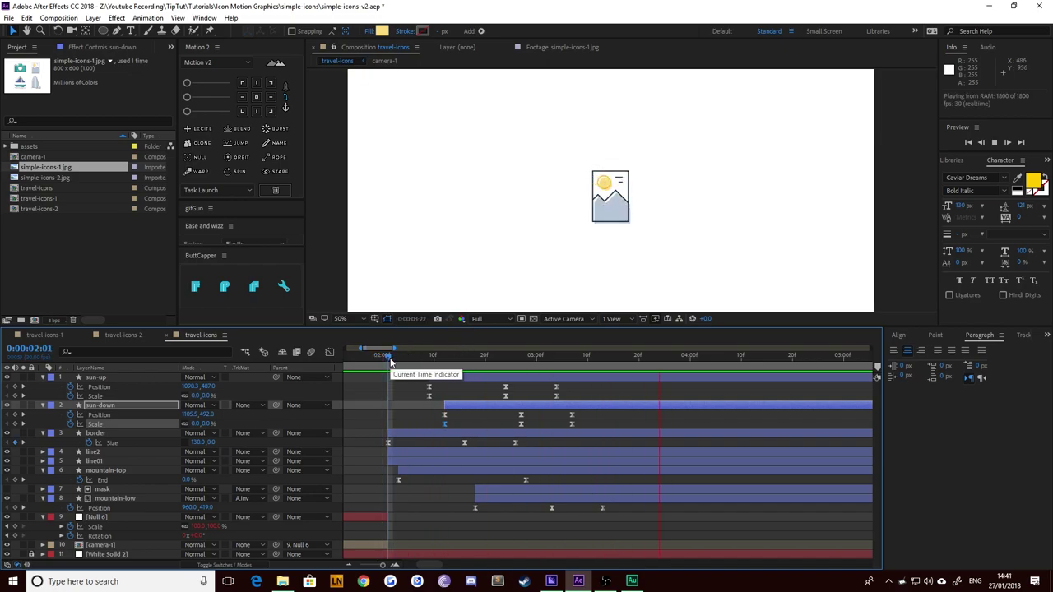
pyautogui.press('space')
# Step: Bring line2 and line01 to the top of the layer stack and trim both layers to start at 0:00:02:14
pyautogui.moveTo(409, 359); pyautogui.dragTo(457, 373)
pyautogui.scroll(2, 611, 203)
pyautogui.scroll(2, 612, 206)
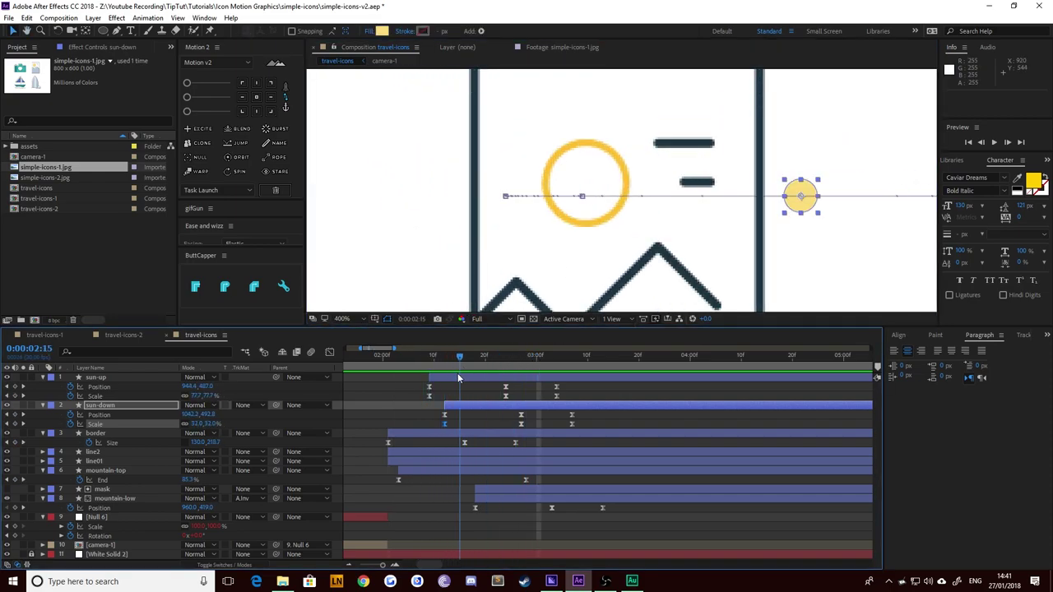
pyautogui.moveTo(454, 378); pyautogui.dragTo(454, 378)
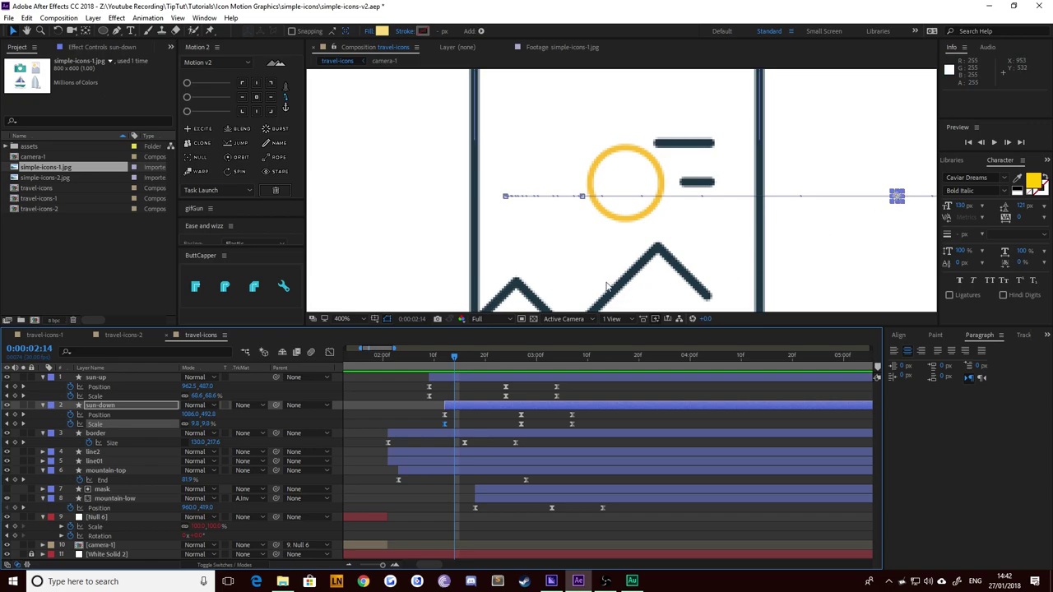
pyautogui.click(412, 420)
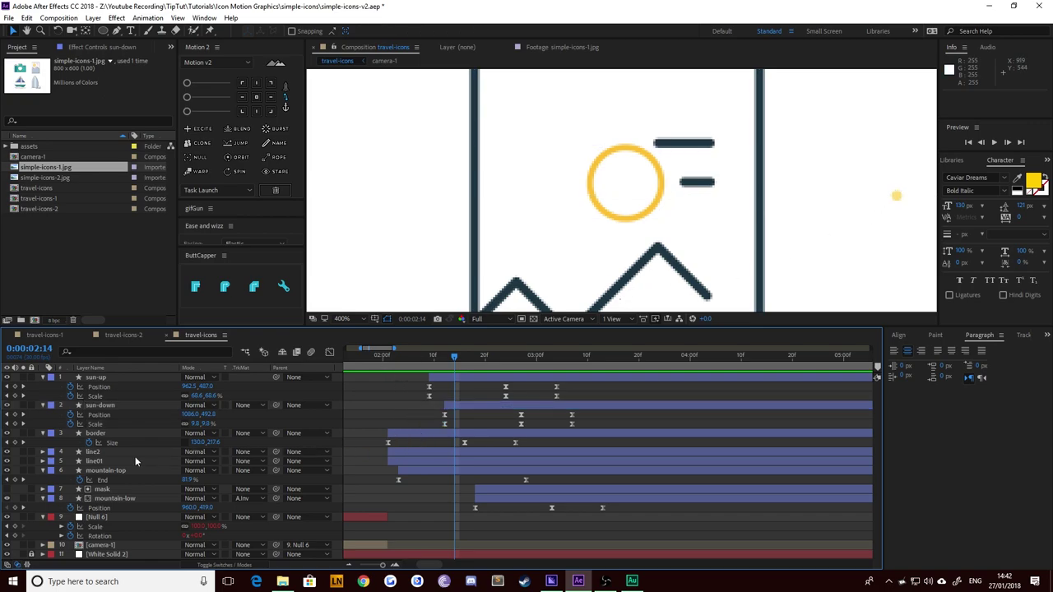
pyautogui.click(111, 451)
pyautogui.keyDown('shift'); pyautogui.click(112, 462); pyautogui.keyUp('shift')
pyautogui.hotkey('ctrl', ']')
pyautogui.hotkey('ctrl', ']')
pyautogui.hotkey('ctrl', ']')
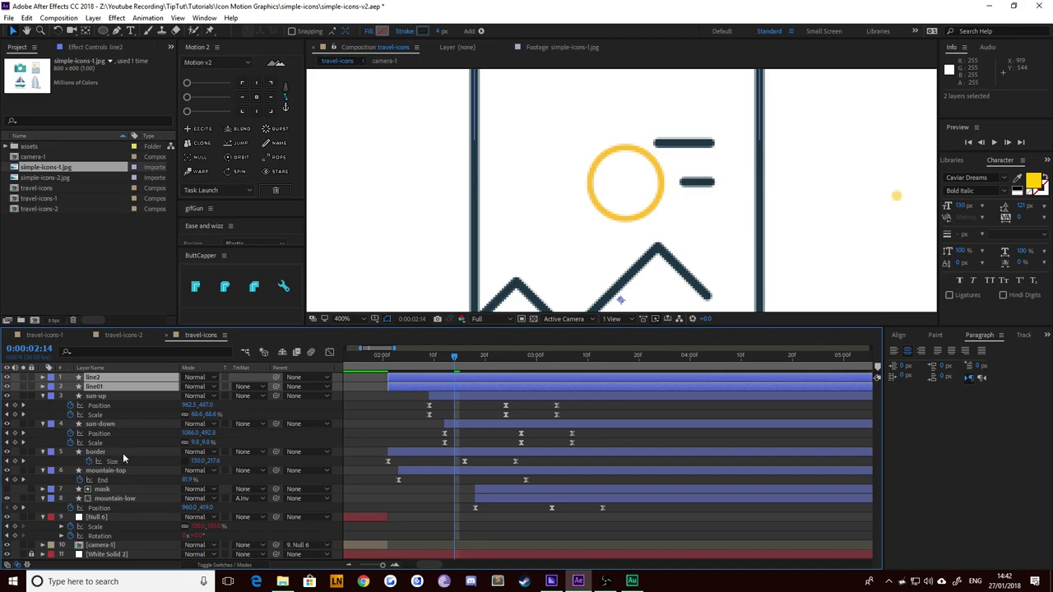
pyautogui.hotkey('alt', '[')
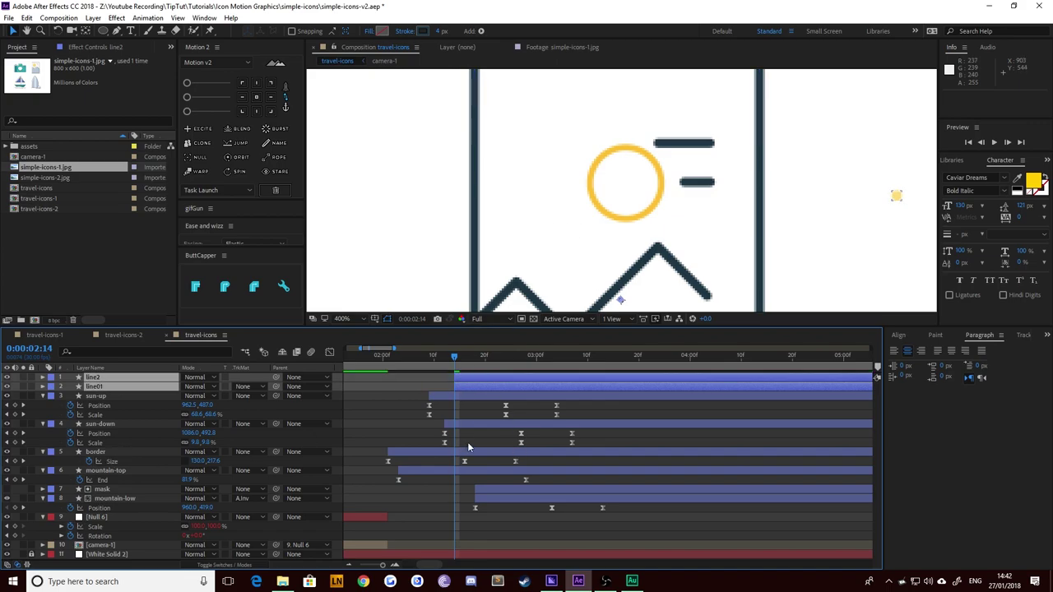
# Step: Move the anchor points of line01 and line2 to the middle of their right ends
pyautogui.click(384, 403)
pyautogui.click(93, 387)
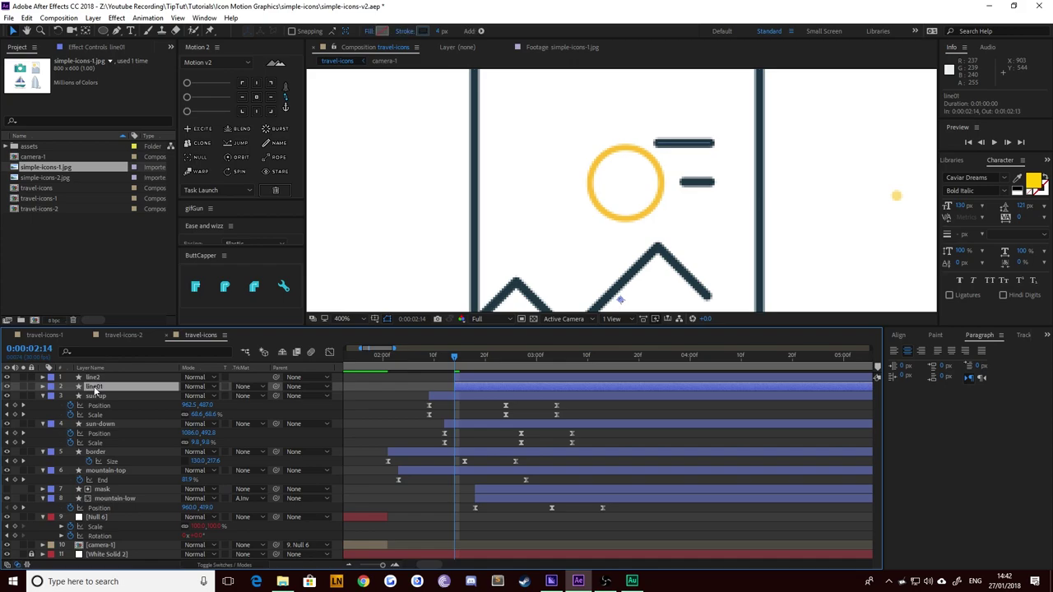
pyautogui.keyDown('shift'); pyautogui.click(93, 378); pyautogui.keyUp('shift')
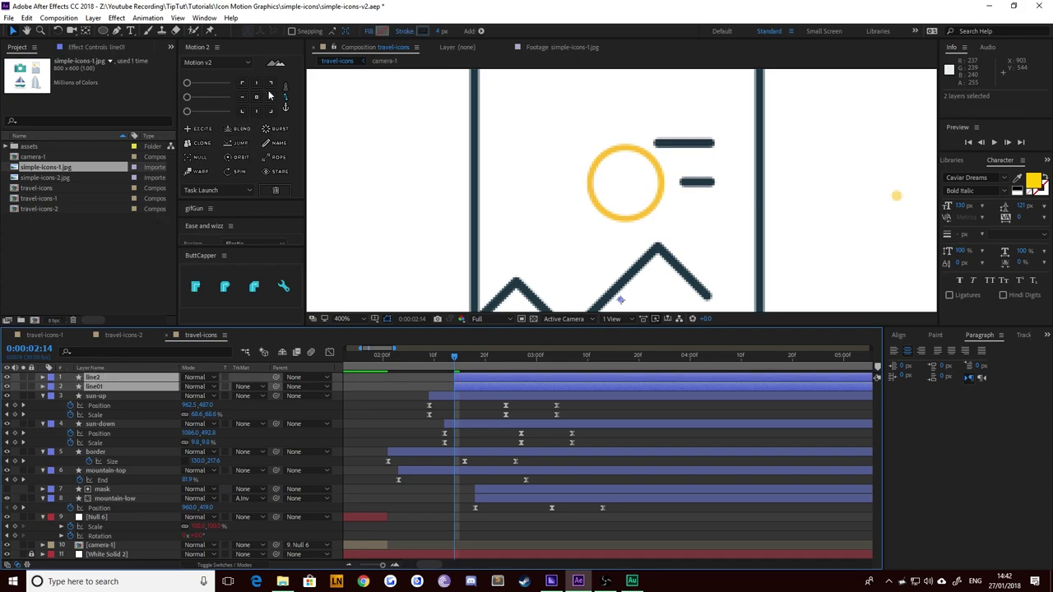
pyautogui.click(270, 96)
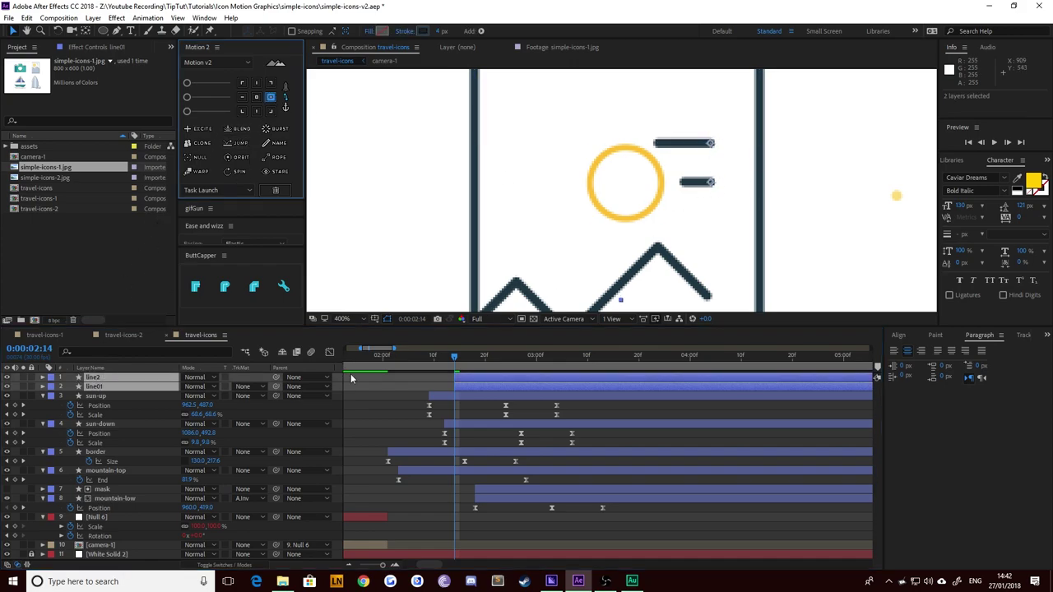
# Step: Add Trim Paths to the line01 layer and expand its properties
pyautogui.click(105, 397)
pyautogui.click(102, 386)
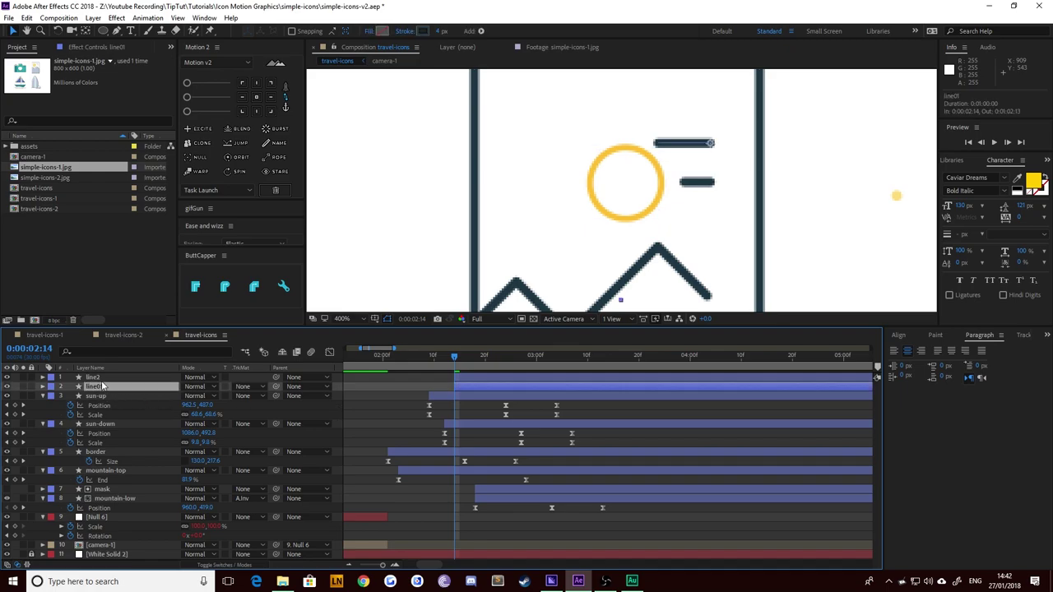
pyautogui.click(43, 387)
pyautogui.click(263, 396)
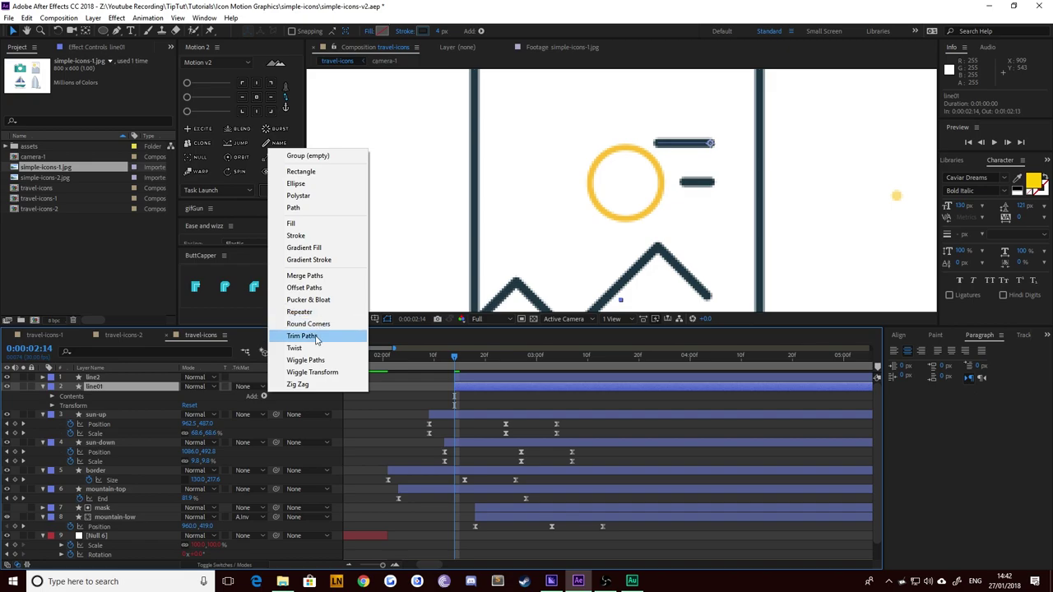
pyautogui.click(301, 335)
pyautogui.click(61, 415)
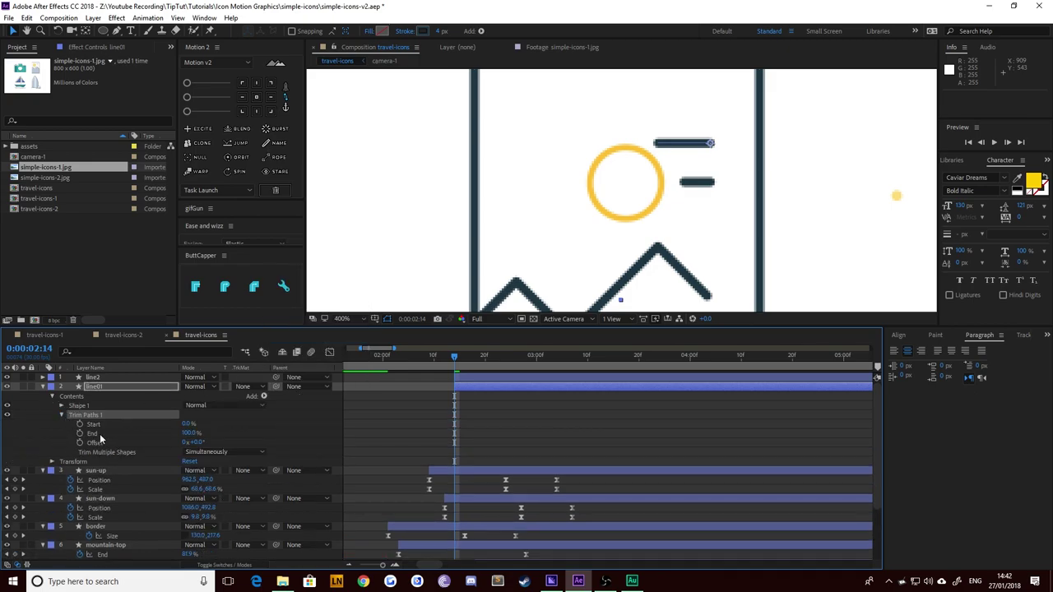
# Step: Keyframe line01's Trim Paths Start from 100% at 0:00:02:14 to 0% at 0:00:02:29
pyautogui.moveTo(193, 433); pyautogui.dragTo(329, 433)
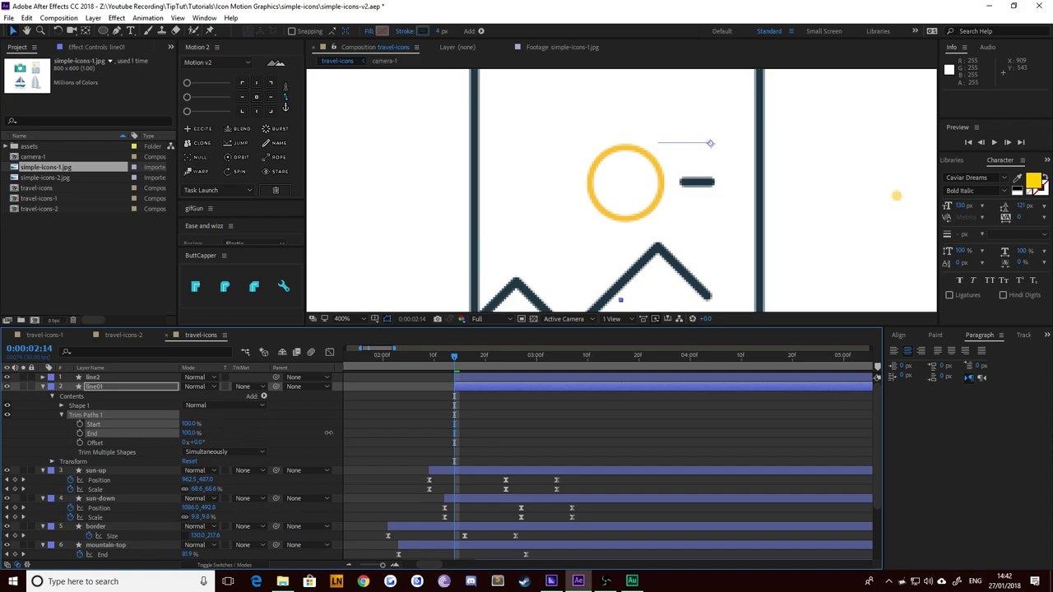
pyautogui.click(79, 424)
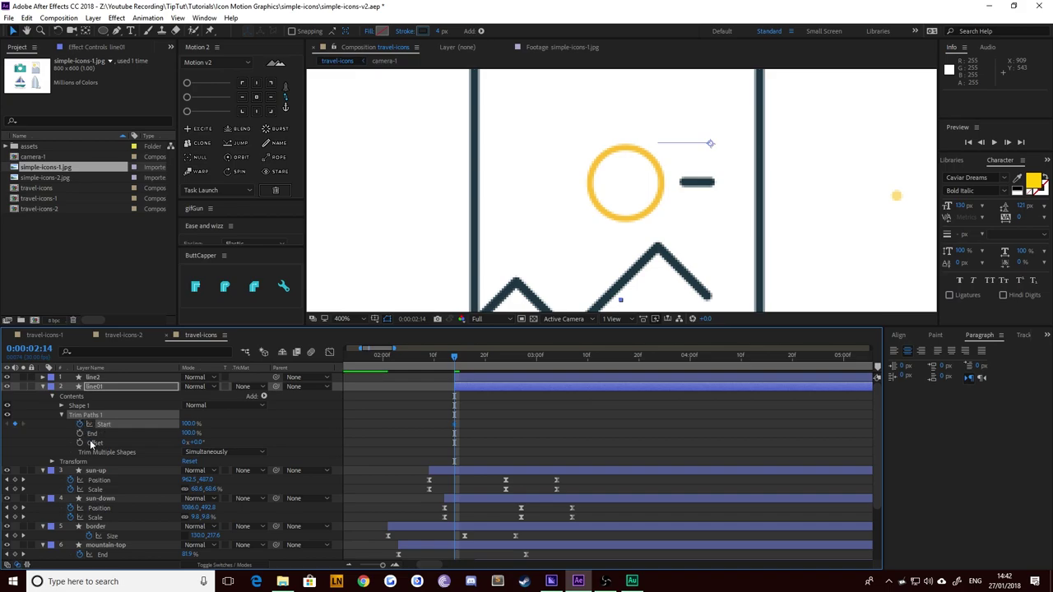
pyautogui.press('space')
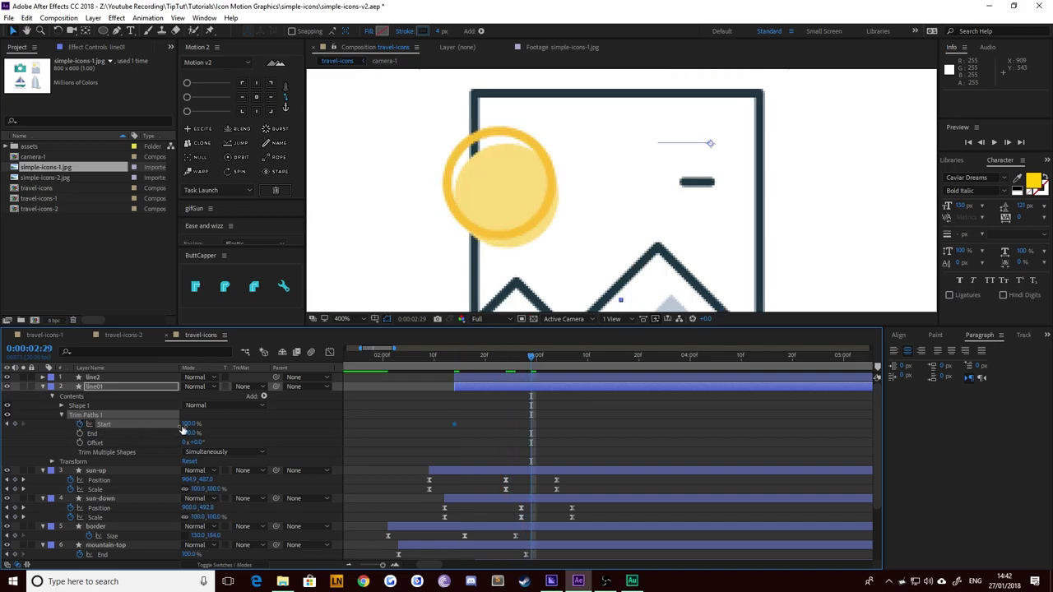
pyautogui.moveTo(184, 425); pyautogui.dragTo(63, 436)
# Step: Apply Easy Ease to line01's Start keyframes and lengthen the last keyframe's incoming influence in the speed graph
pyautogui.moveTo(563, 448); pyautogui.dragTo(398, 418)
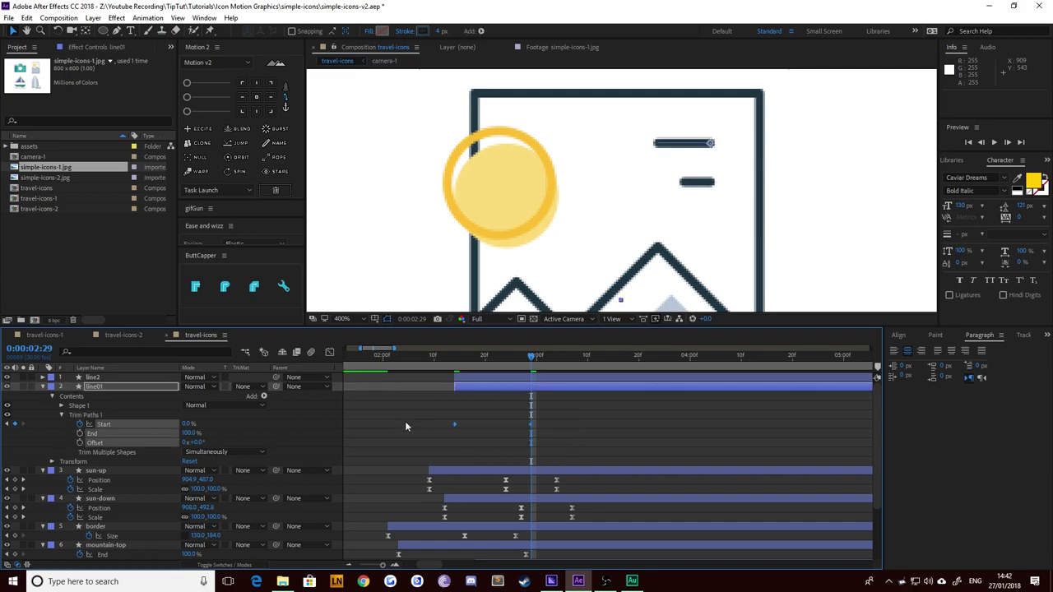
pyautogui.click(329, 353)
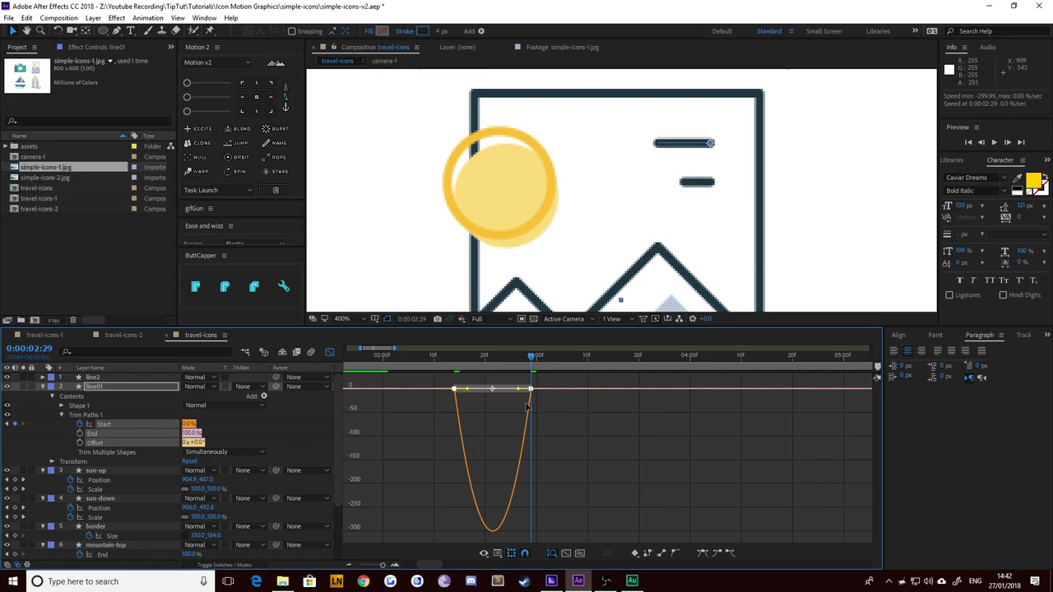
pyautogui.moveTo(518, 389); pyautogui.dragTo(426, 396)
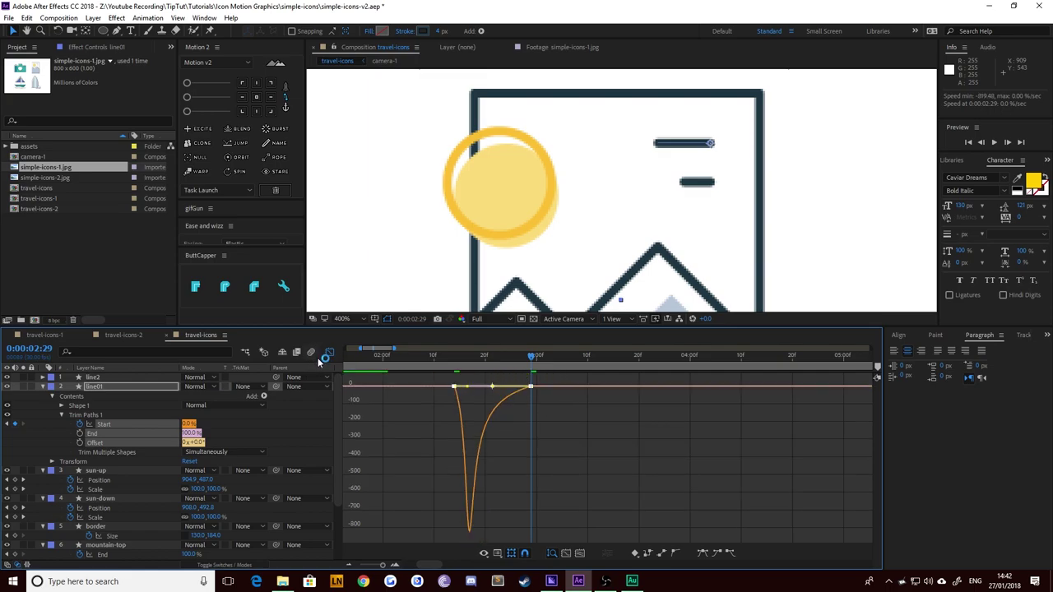
# Step: Move line01's last Start keyframe five frames earlier, to 0:00:02:24, checking the line's timing in playback
pyautogui.click(329, 352)
pyautogui.press('space')
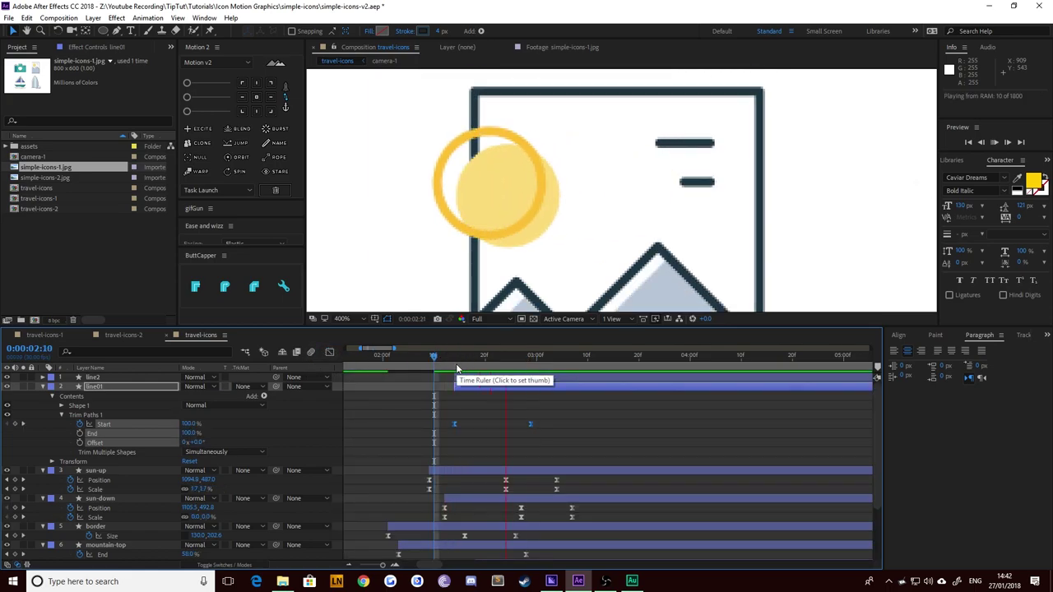
pyautogui.press('space')
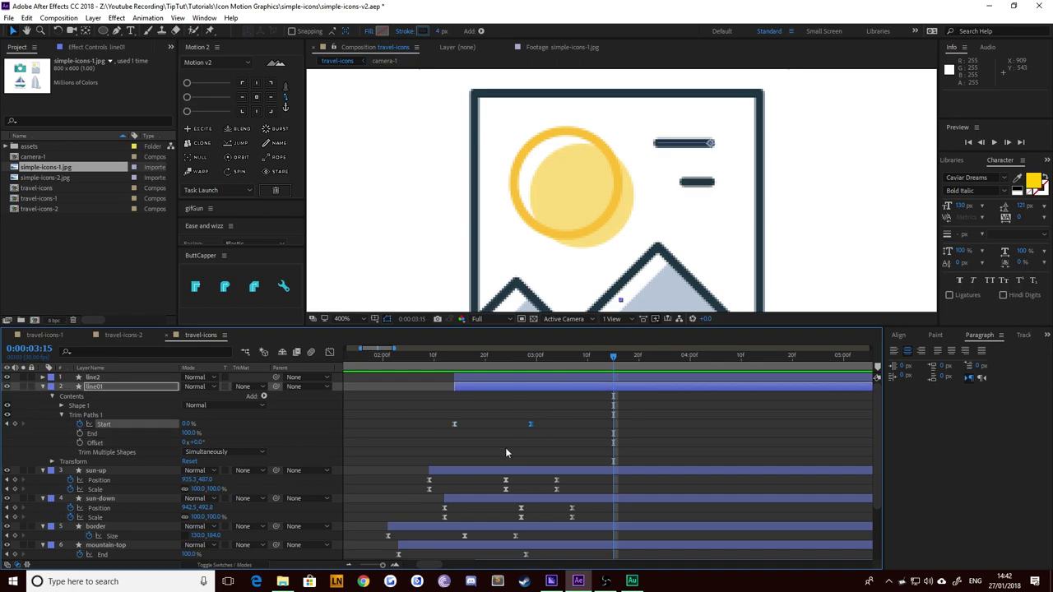
pyautogui.hotkey('alt', 'Left')
pyautogui.hotkey('alt', 'Left')
pyautogui.hotkey('alt', 'Left')
pyautogui.hotkey('alt', 'Left')
pyautogui.hotkey('alt', 'Left')
pyautogui.click(455, 360)
pyautogui.press('space')
pyautogui.moveTo(455, 362)
pyautogui.mouseDown()
pyautogui.moveTo(509, 364)
pyautogui.moveTo(476, 365)
pyautogui.mouseUp()
# Step: Copy both of line01's Trim Paths Start keyframes and paste them onto the line2 layer at 0:00:02:14
pyautogui.moveTo(534, 421); pyautogui.dragTo(407, 451)
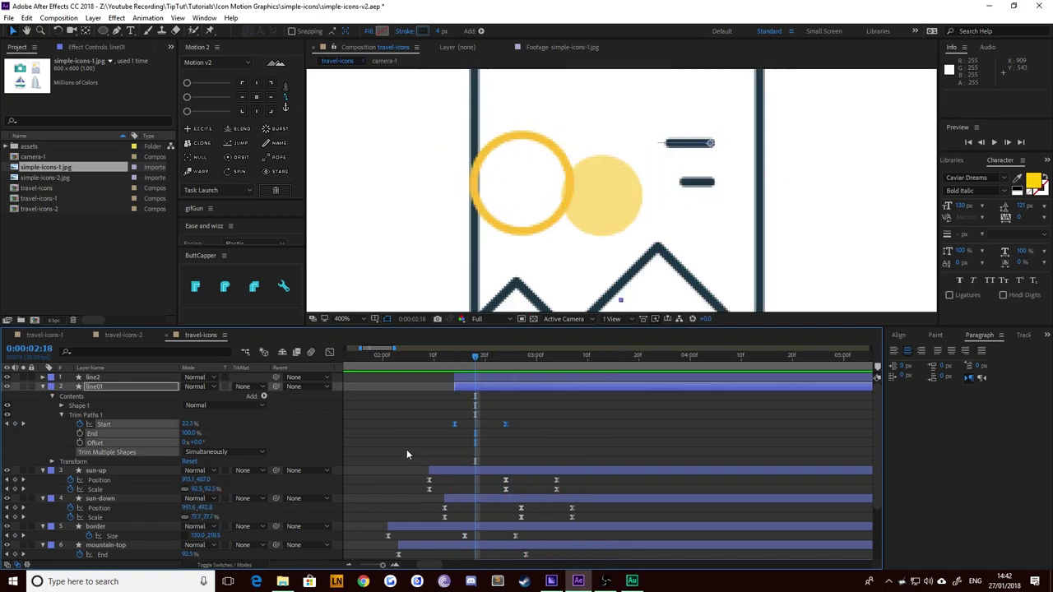
pyautogui.click(7, 425)
pyautogui.hotkey('ctrl', 'c')
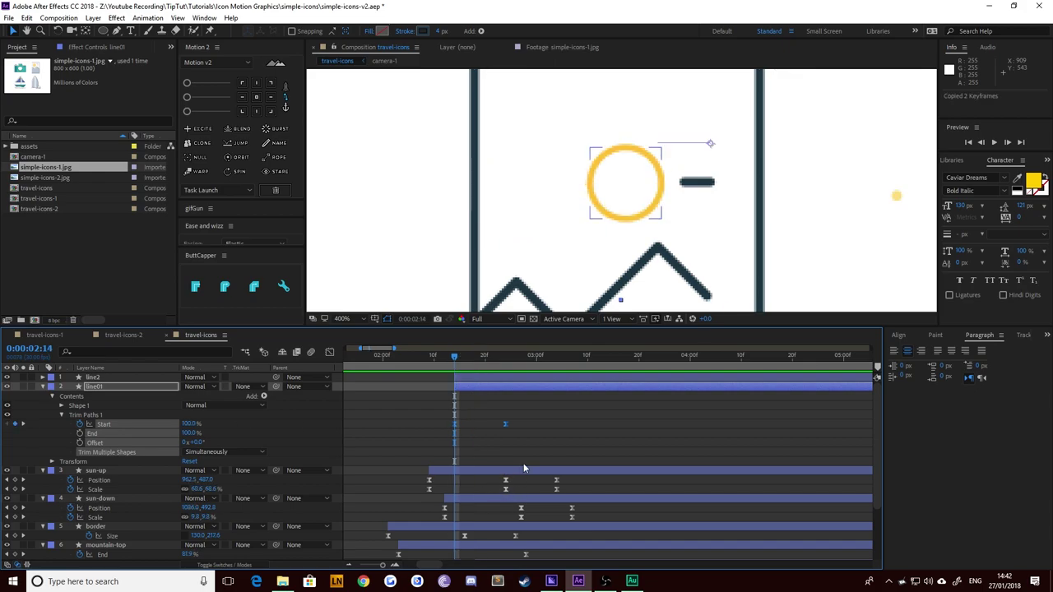
pyautogui.click(93, 378)
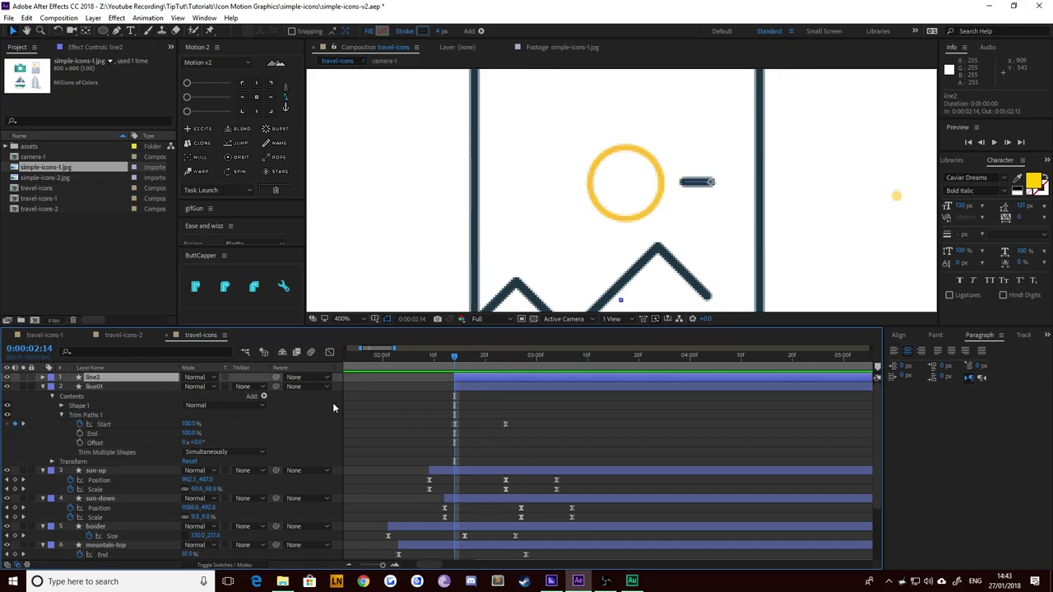
pyautogui.hotkey('ctrl', 'v')
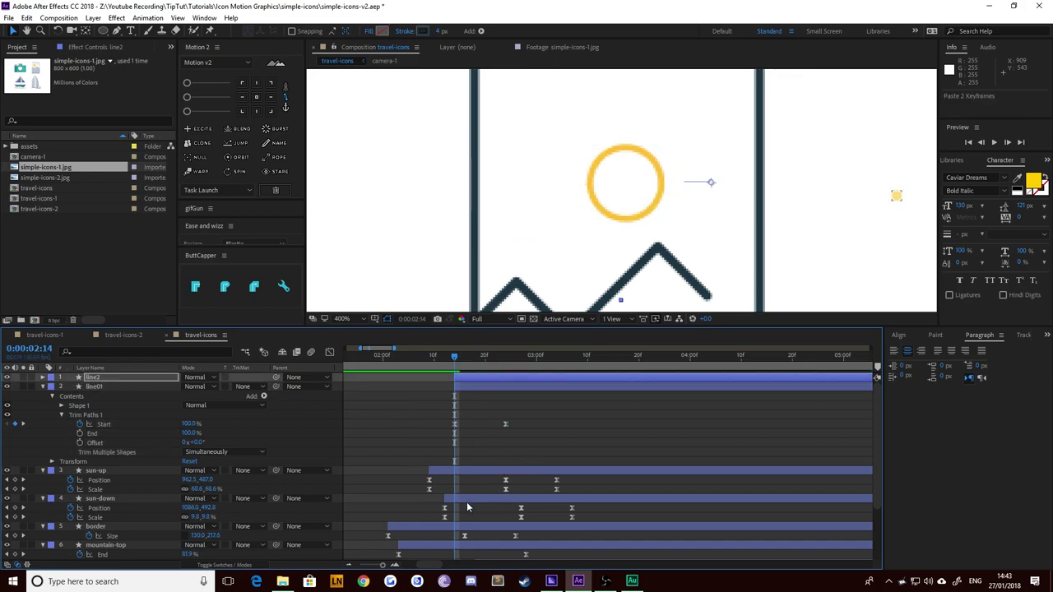
# Step: Shift the line2 layer to start at 0:00:02:17 and place it directly below line01 in the layer order
pyautogui.click(469, 499)
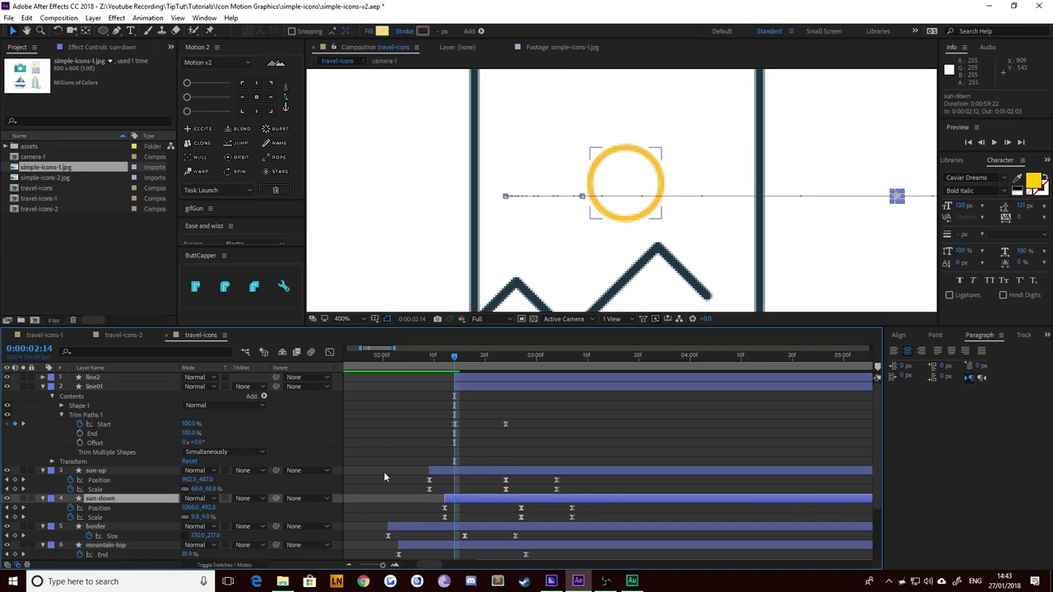
pyautogui.click(441, 473)
pyautogui.press('pagedown')
pyautogui.press('pagedown')
pyautogui.press('pagedown')
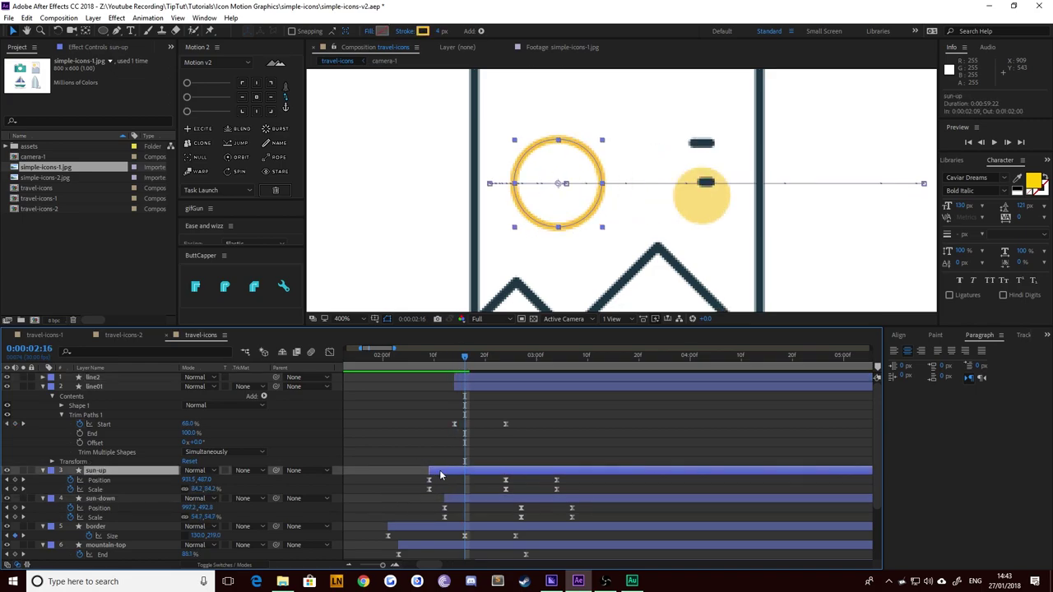
pyautogui.click(103, 377)
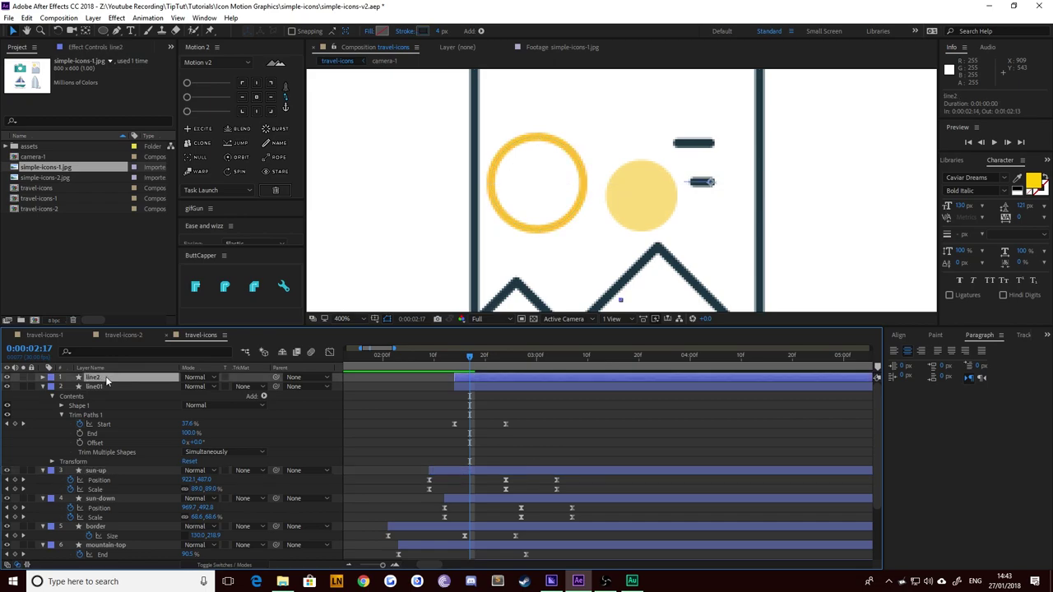
pyautogui.hotkey('ctrl', '[')
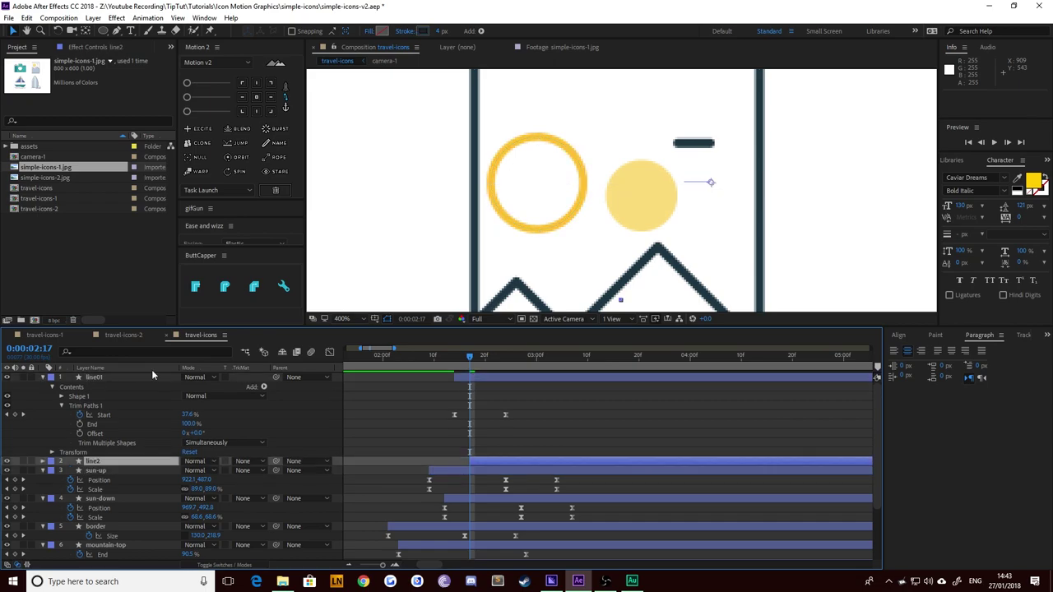
# Step: Show only the keyframed properties of line2 and line01 and preview the line animation from 0:00:02:05
pyautogui.press('u')
pyautogui.click(487, 377)
pyautogui.press('u')
pyautogui.click(409, 363)
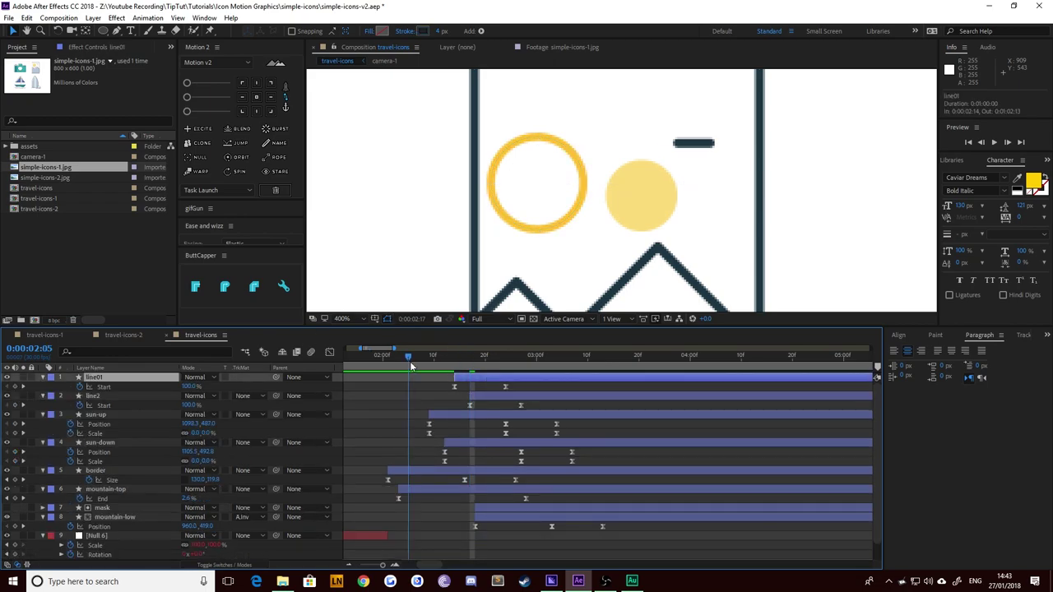
pyautogui.press('space')
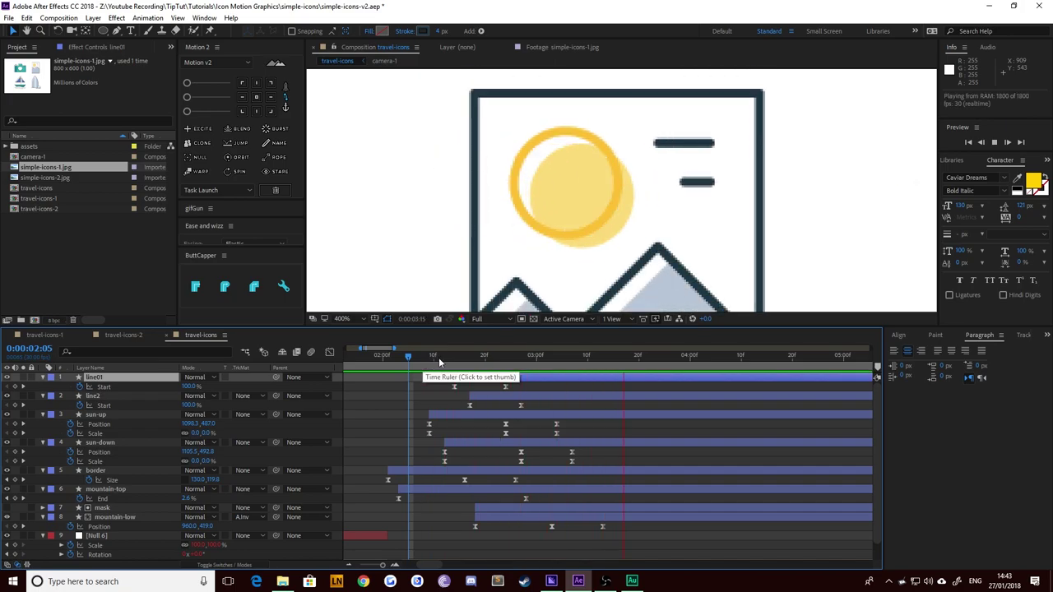
pyautogui.press('space')
# Step: Play back the whole picture icon animation from 0:00:02:00 and review the earlier camera animation
pyautogui.scroll(-2, 529, 176)
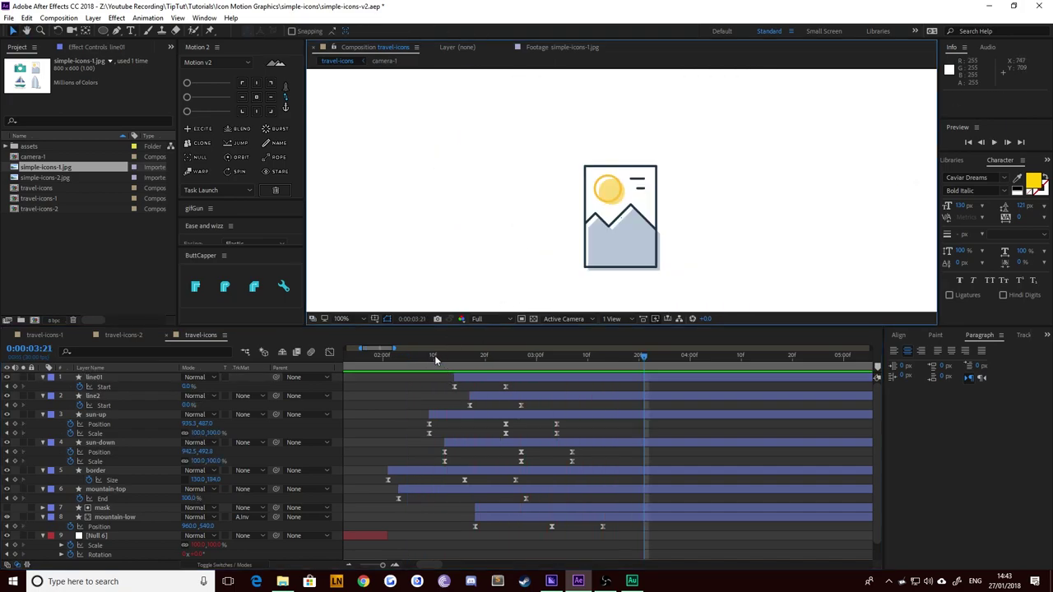
pyautogui.click(383, 359)
pyautogui.press('space')
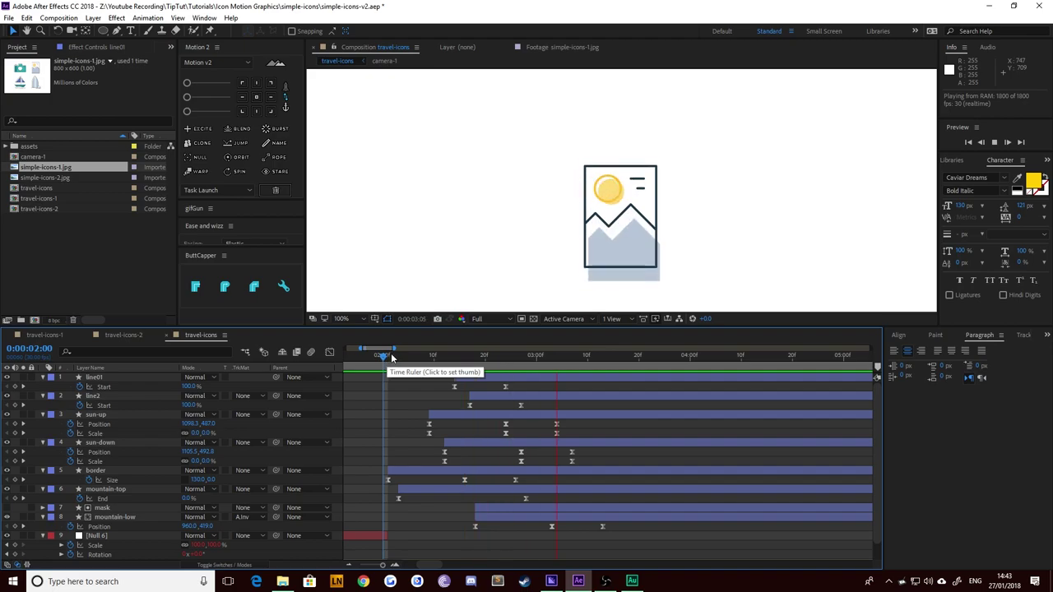
pyautogui.moveTo(388, 360)
pyautogui.mouseDown()
pyautogui.moveTo(422, 362)
pyautogui.moveTo(289, 368)
pyautogui.moveTo(452, 367)
pyautogui.mouseUp()
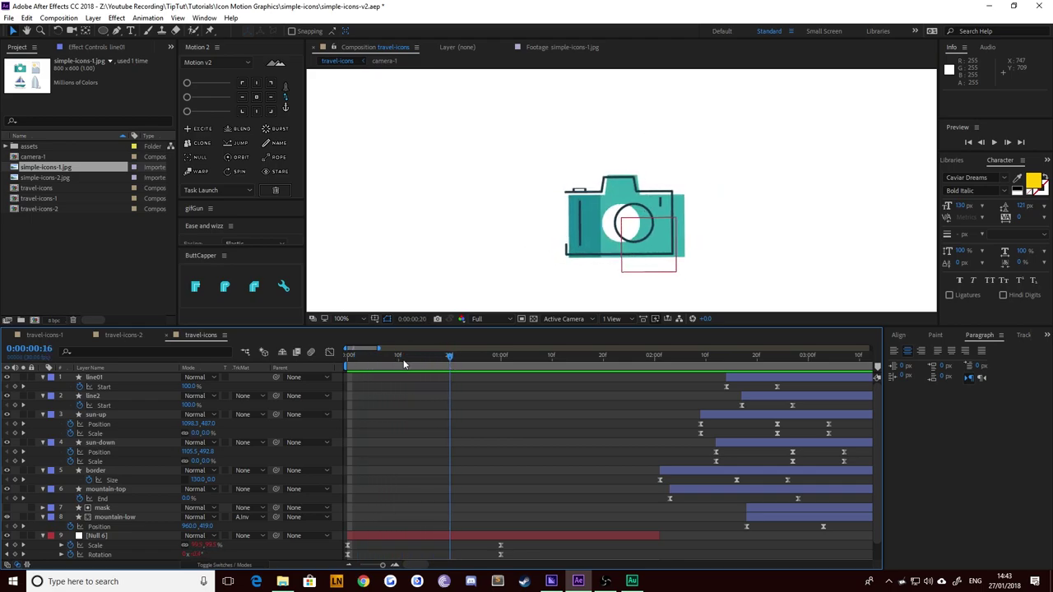
pyautogui.press('space')
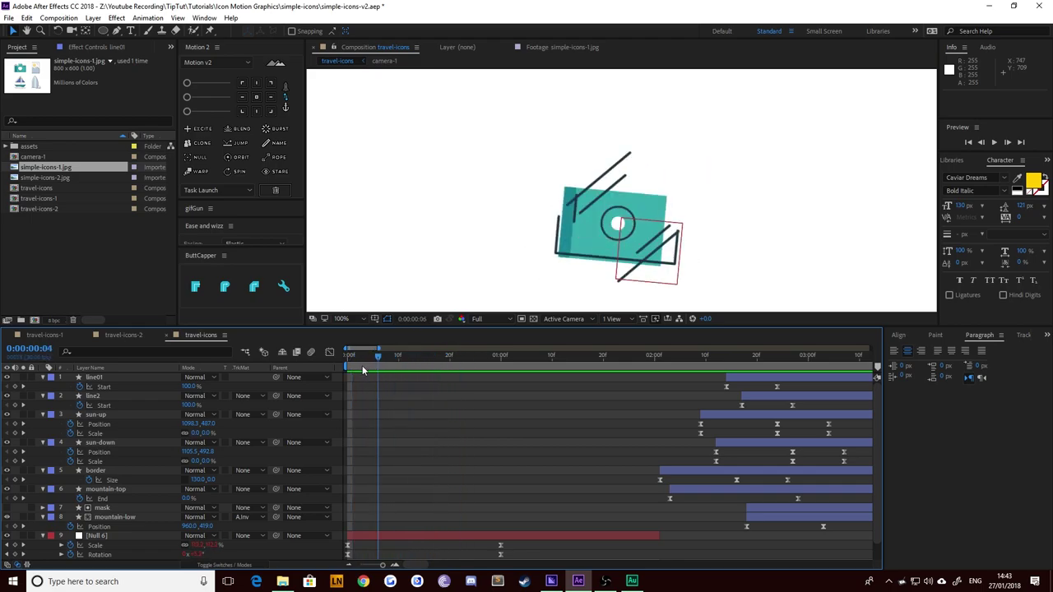
# Step: At 0:00:03:17, draw an S-shaped curve with the Pen tool diagonally across the picture icon, from its upper right to its lower left
pyautogui.click(762, 350)
pyautogui.moveTo(762, 348); pyautogui.dragTo(533, 376)
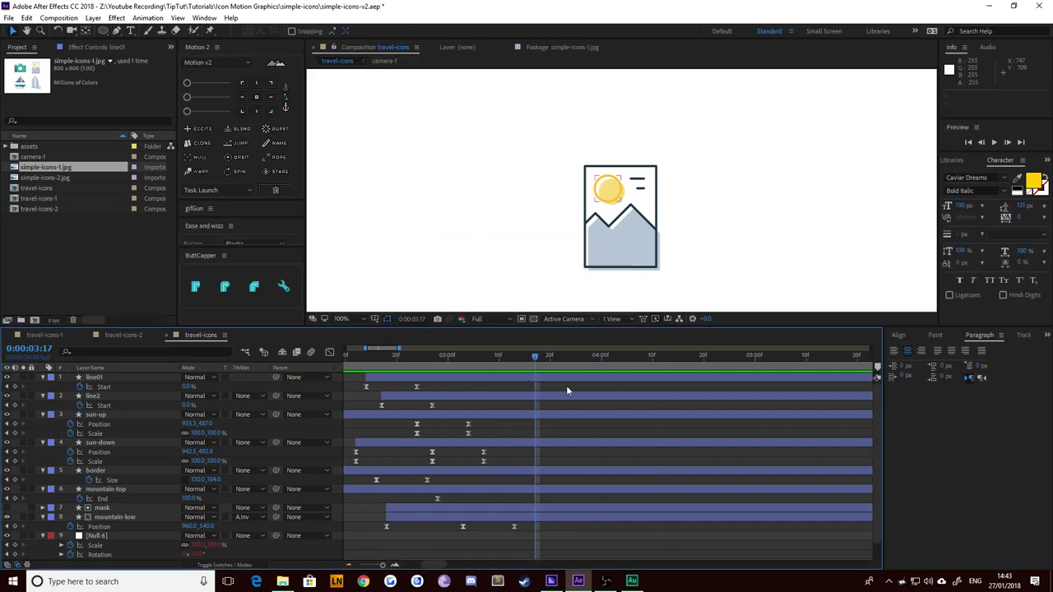
pyautogui.click(118, 32)
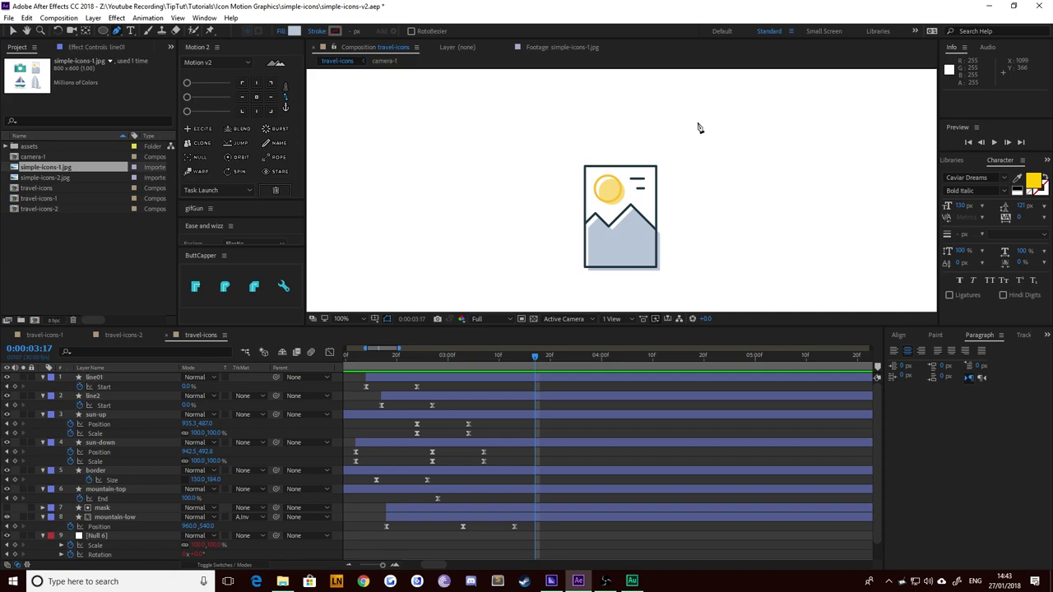
pyautogui.click(688, 121)
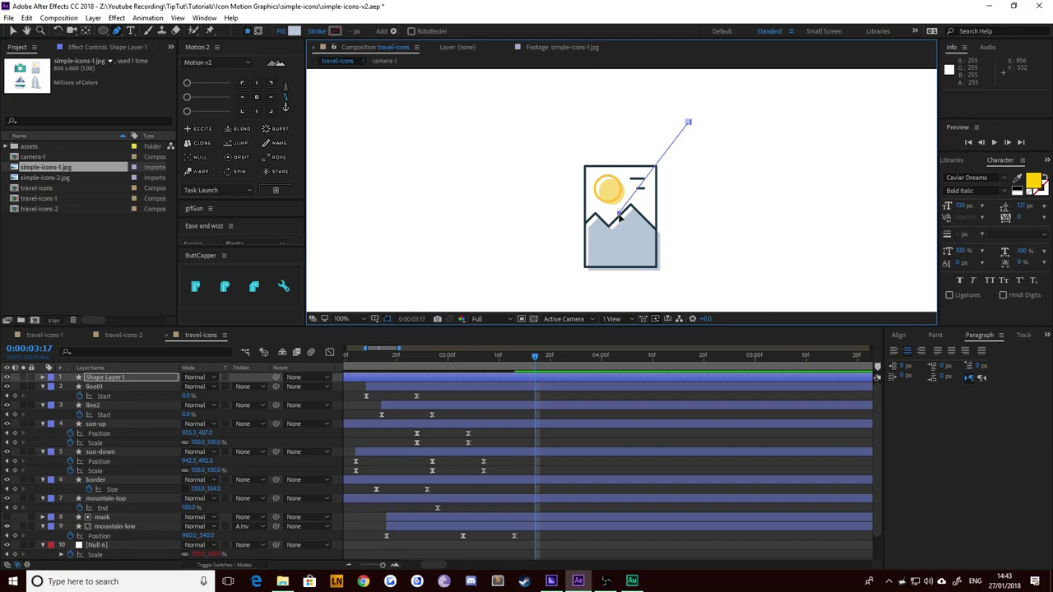
pyautogui.moveTo(620, 216); pyautogui.dragTo(618, 276)
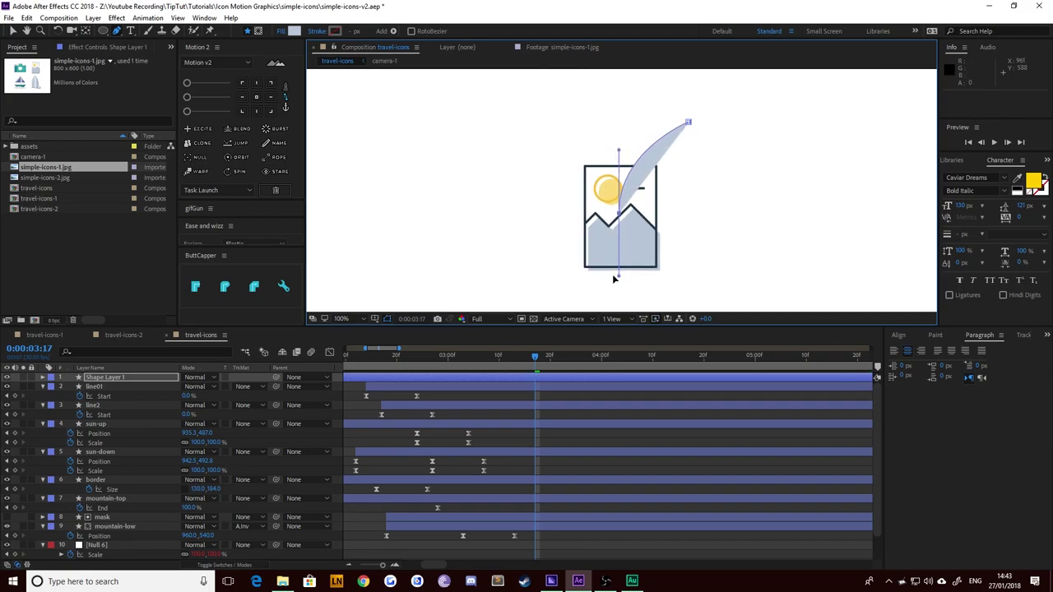
pyautogui.moveTo(558, 287); pyautogui.dragTo(594, 279)
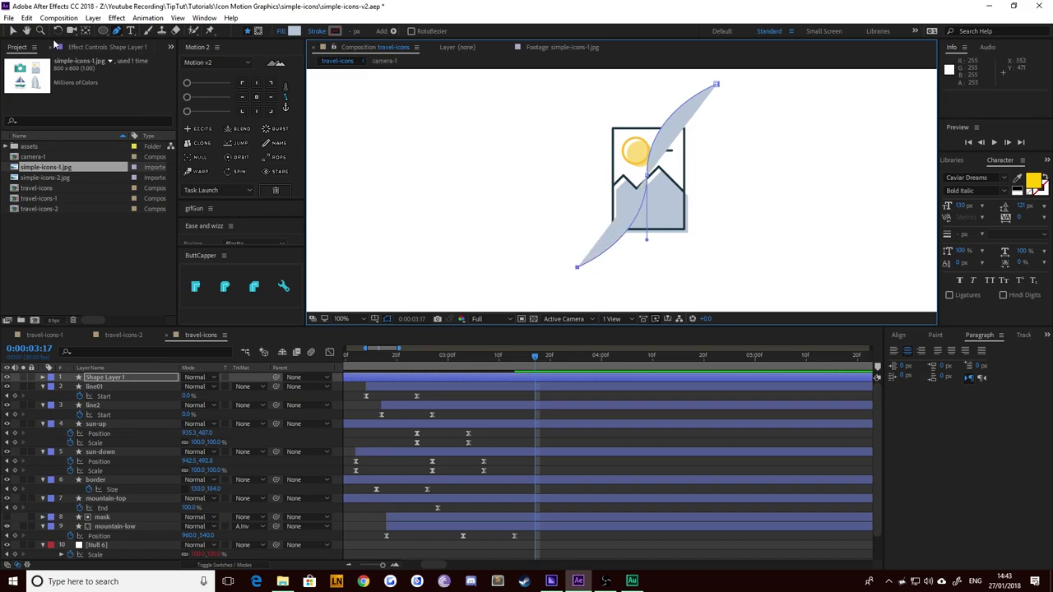
# Step: Remove the curve's fill and give it a yellow stroke sampled from the sun's ring
pyautogui.click(13, 31)
pyautogui.click(658, 144)
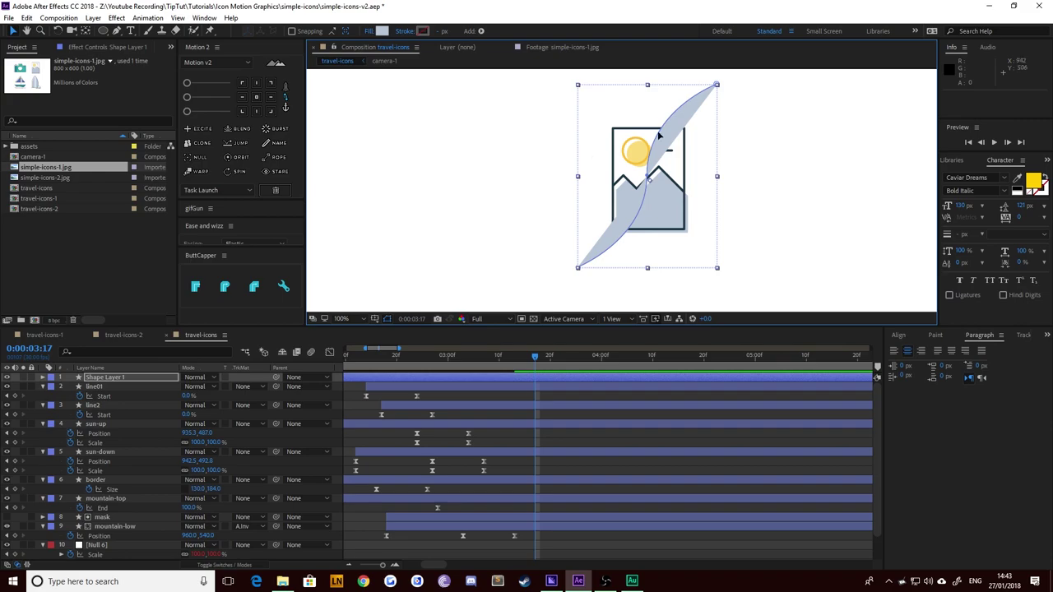
pyautogui.keyDown('alt'); pyautogui.click(382, 31); pyautogui.keyUp('alt')
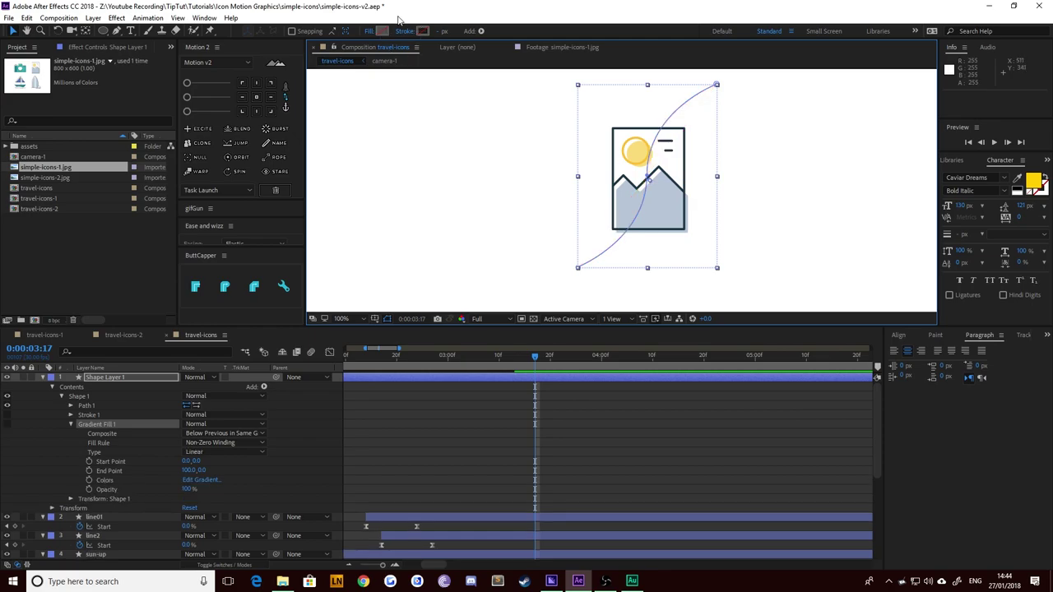
pyautogui.click(423, 31)
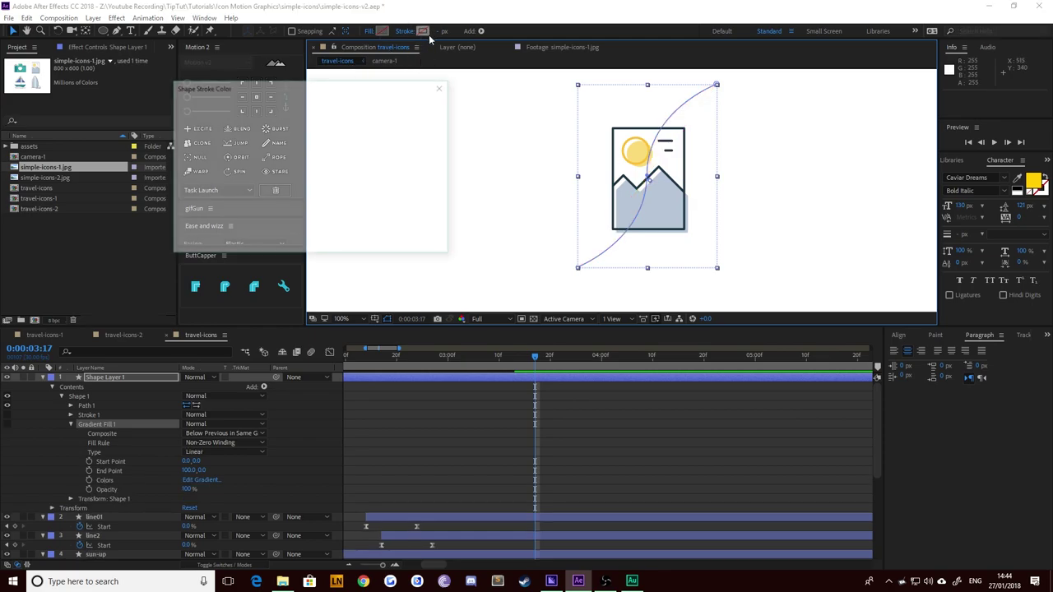
pyautogui.click(402, 161)
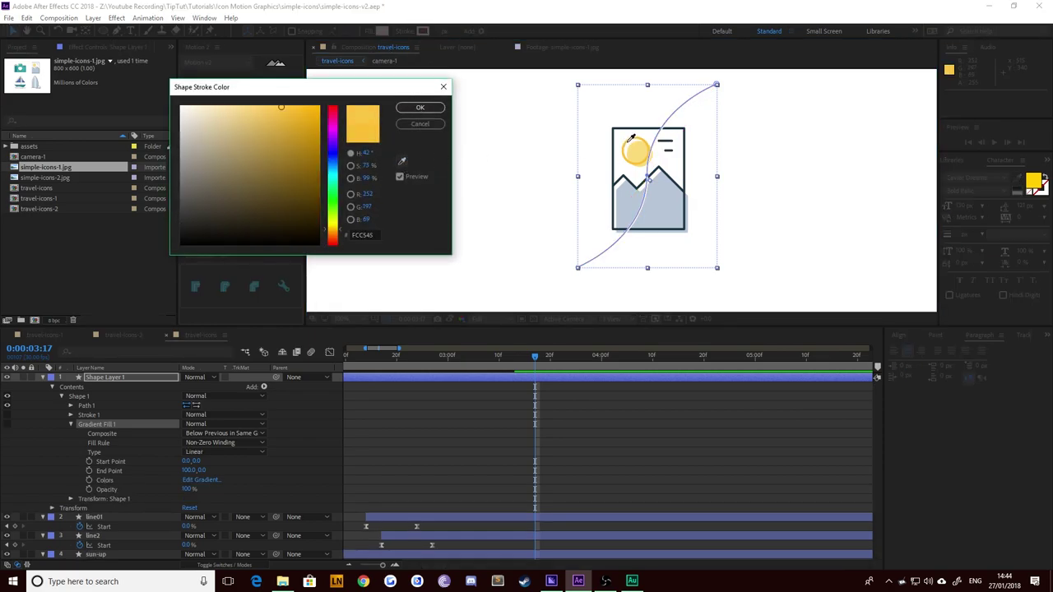
pyautogui.click(632, 136)
pyautogui.click(419, 108)
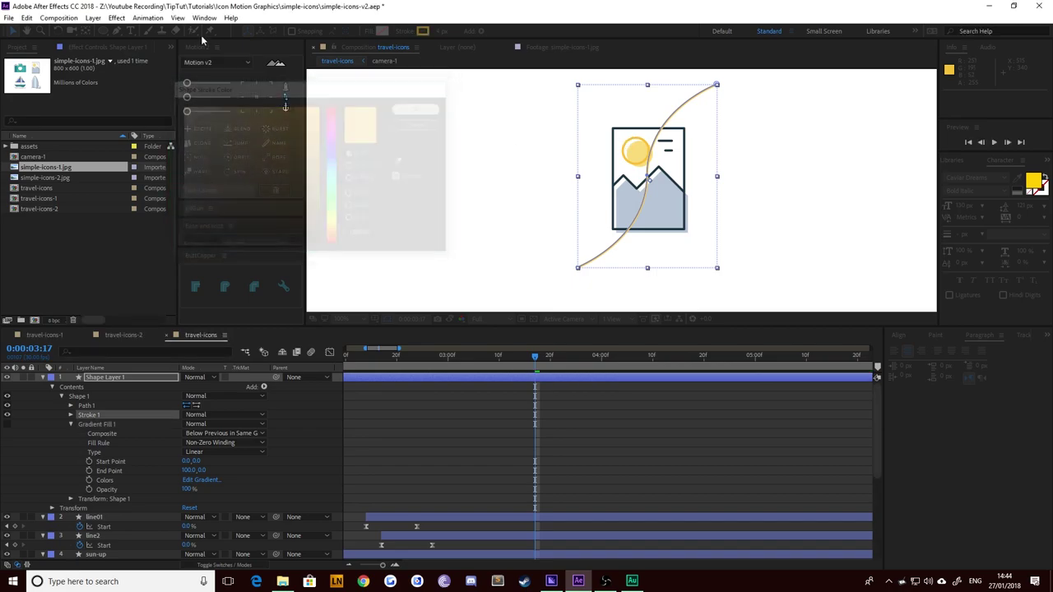
pyautogui.click(485, 176)
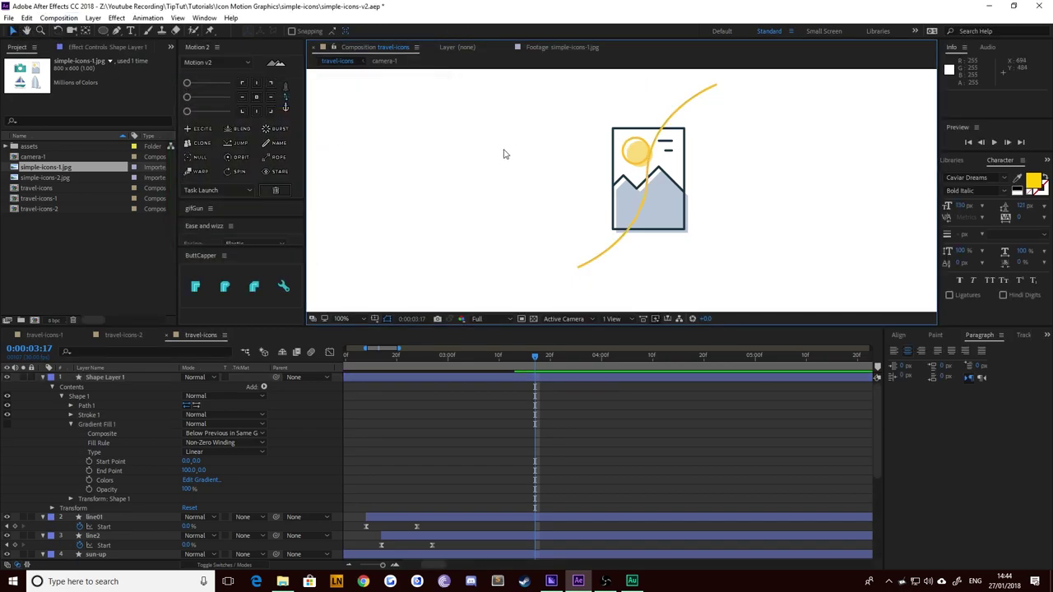
# Step: Trim the curve layer's in point to 0:00:03:17 and add Trim Paths to it
pyautogui.click(649, 192)
pyautogui.hotkey('alt', '[')
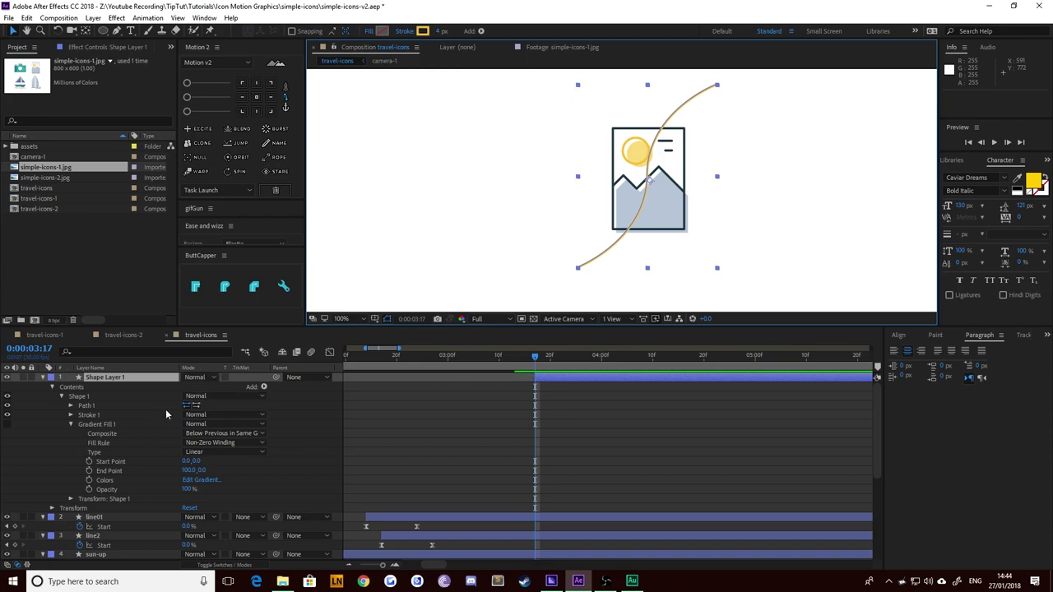
pyautogui.click(264, 387)
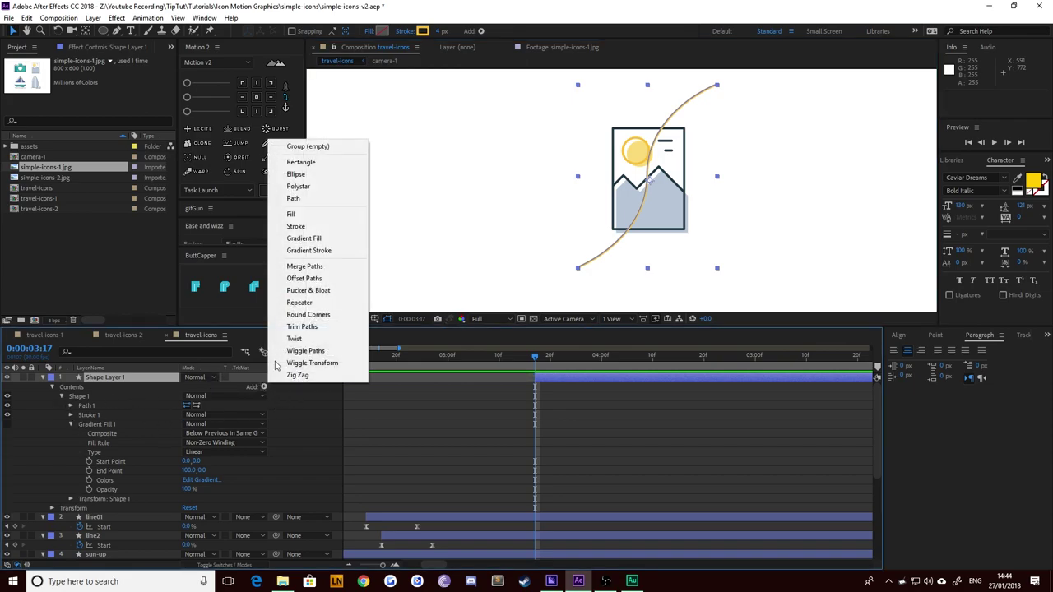
pyautogui.click(302, 327)
pyautogui.click(61, 508)
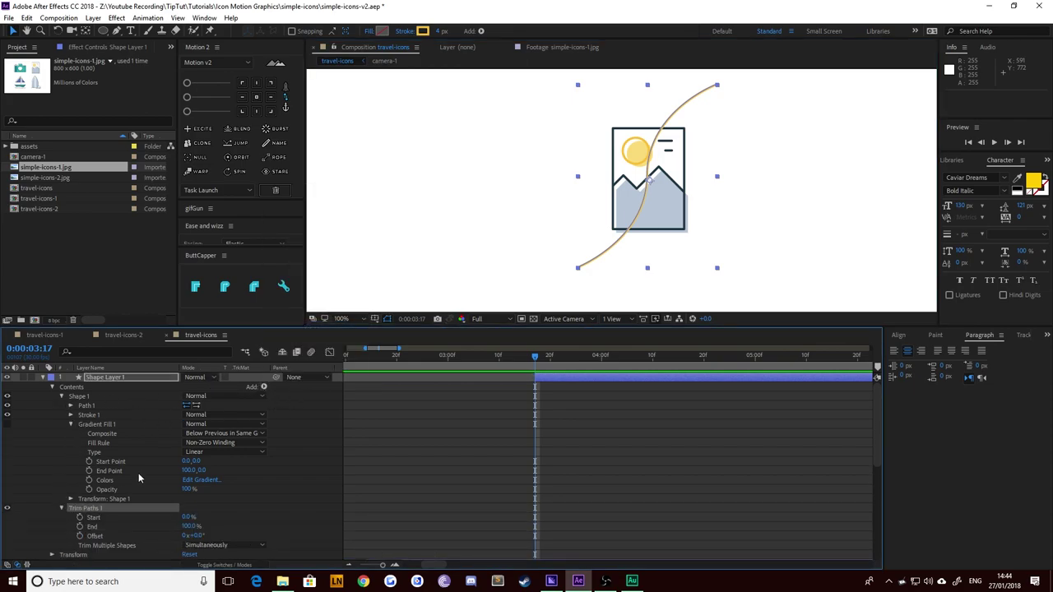
# Step: Keyframe the curve's Trim Paths Start and End at 0:00:03:17 and 0:00:04:17, with Start at 100% on the second keyframe
pyautogui.scroll(-1, 136, 480)
pyautogui.click(79, 499)
pyautogui.click(80, 489)
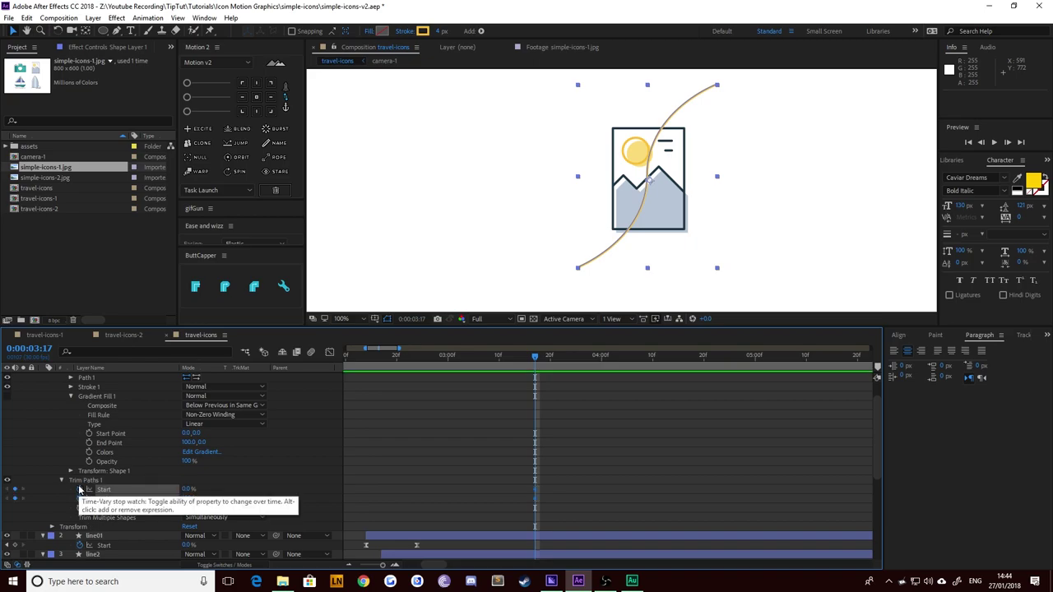
pyautogui.press('space')
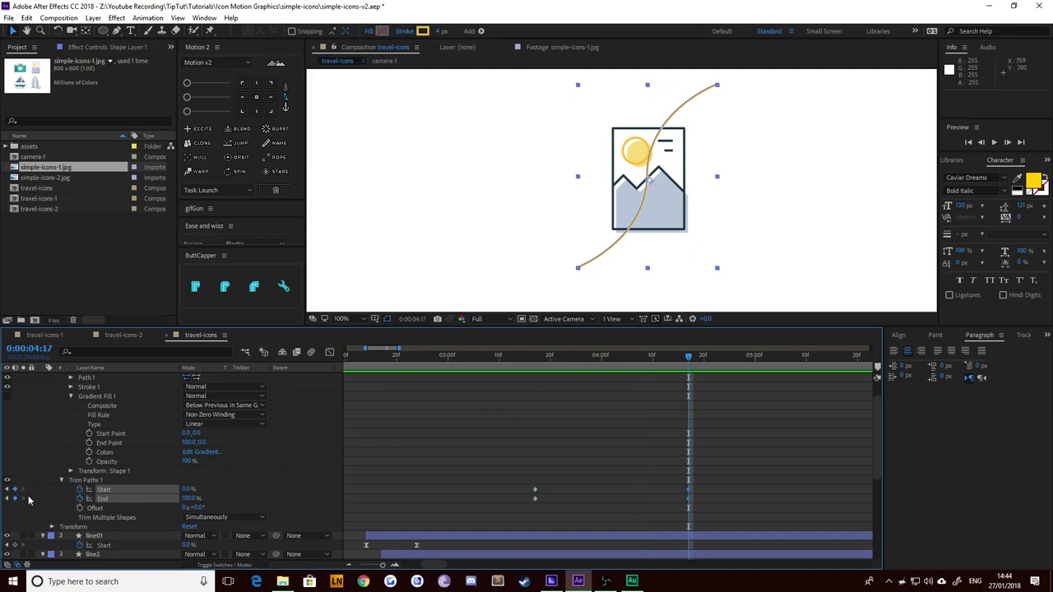
pyautogui.moveTo(195, 490); pyautogui.dragTo(343, 480)
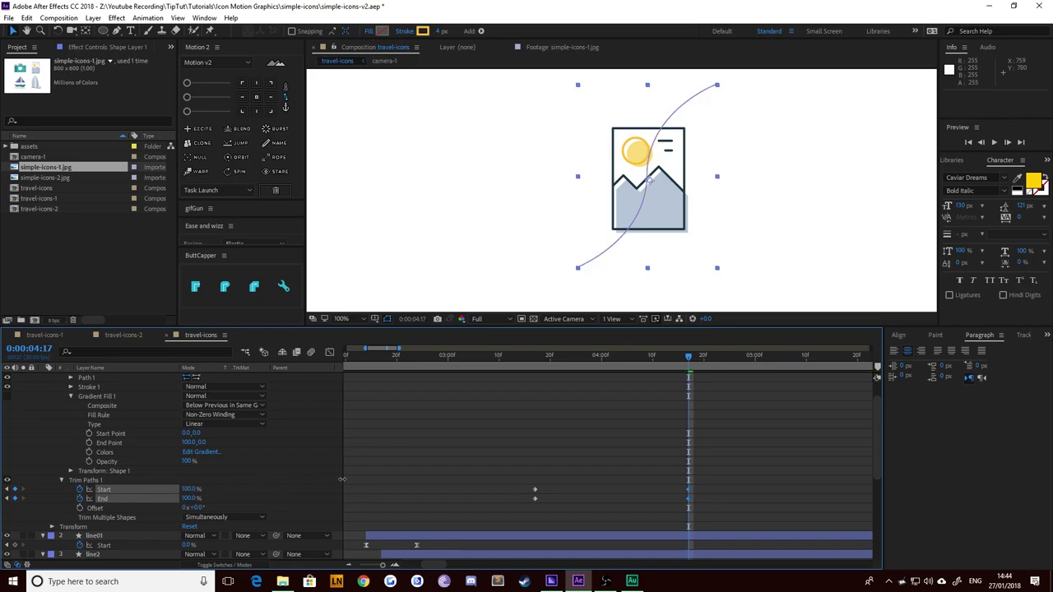
# Step: Set the curve's Trim Paths End to 0% on the 0:00:03:17 keyframe
pyautogui.click(13, 489)
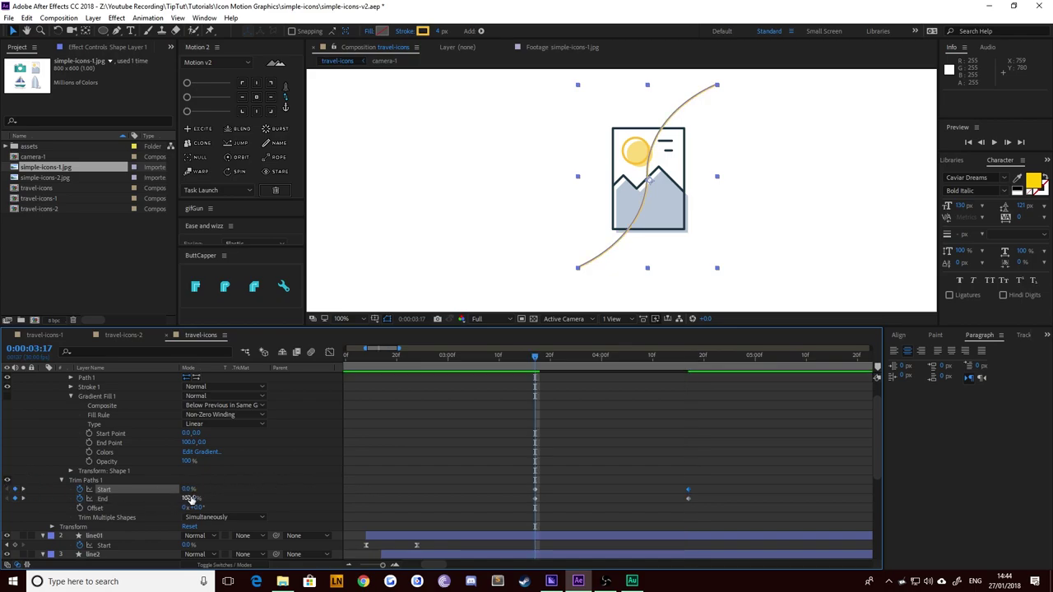
pyautogui.click(99, 501)
pyautogui.press('space')
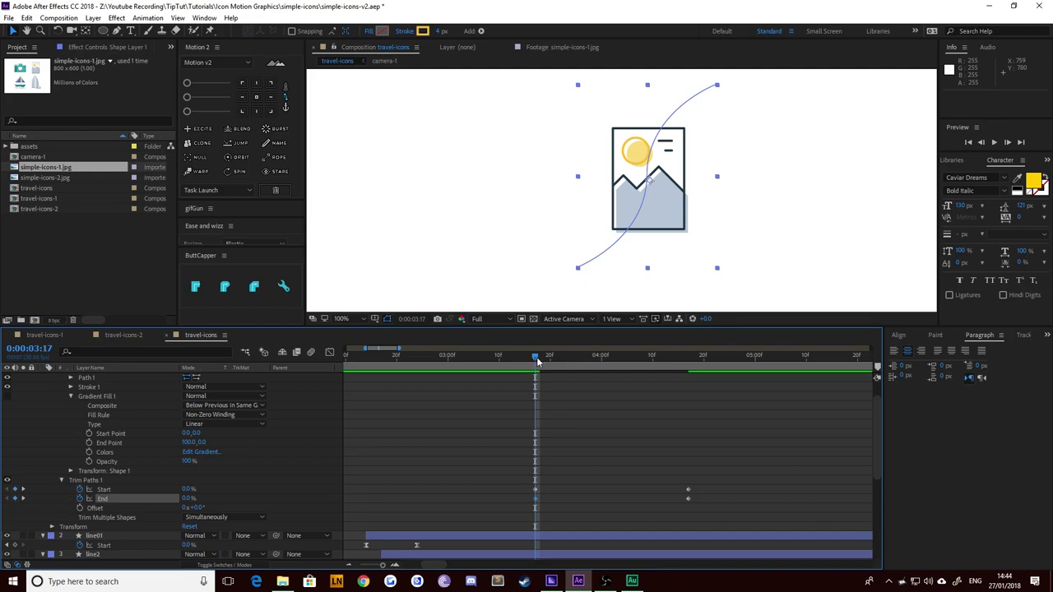
# Step: Move the curve's two Trim Paths End keyframes three frames later than the Start keyframes
pyautogui.moveTo(570, 370); pyautogui.dragTo(541, 383)
pyautogui.press('pageup')
pyautogui.moveTo(705, 495); pyautogui.dragTo(495, 521)
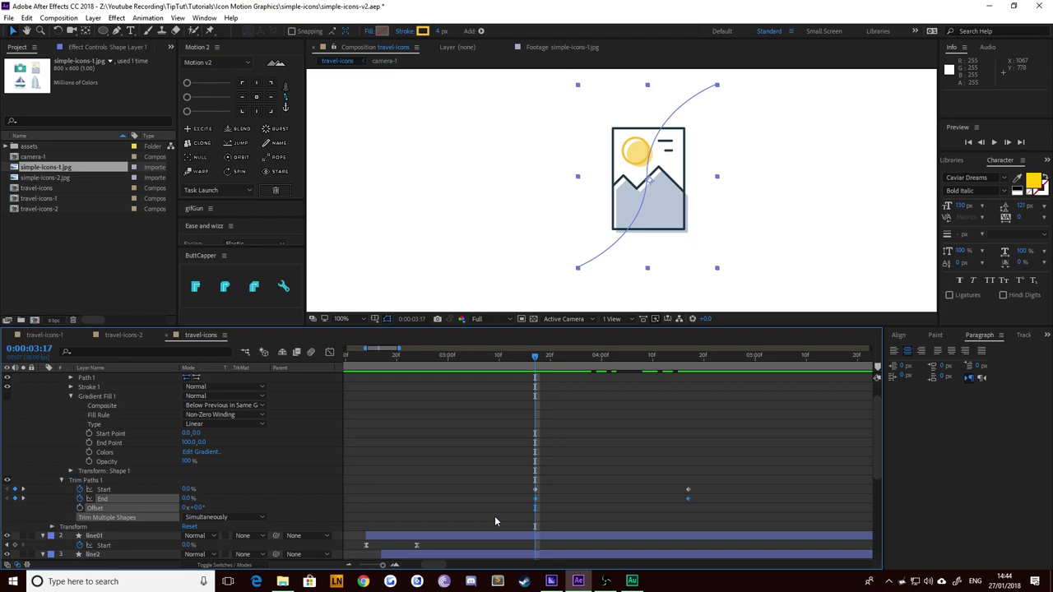
pyautogui.hotkey('alt', 'Right')
pyautogui.hotkey('alt', 'Right')
pyautogui.hotkey('alt', 'Right')
pyautogui.click(539, 360)
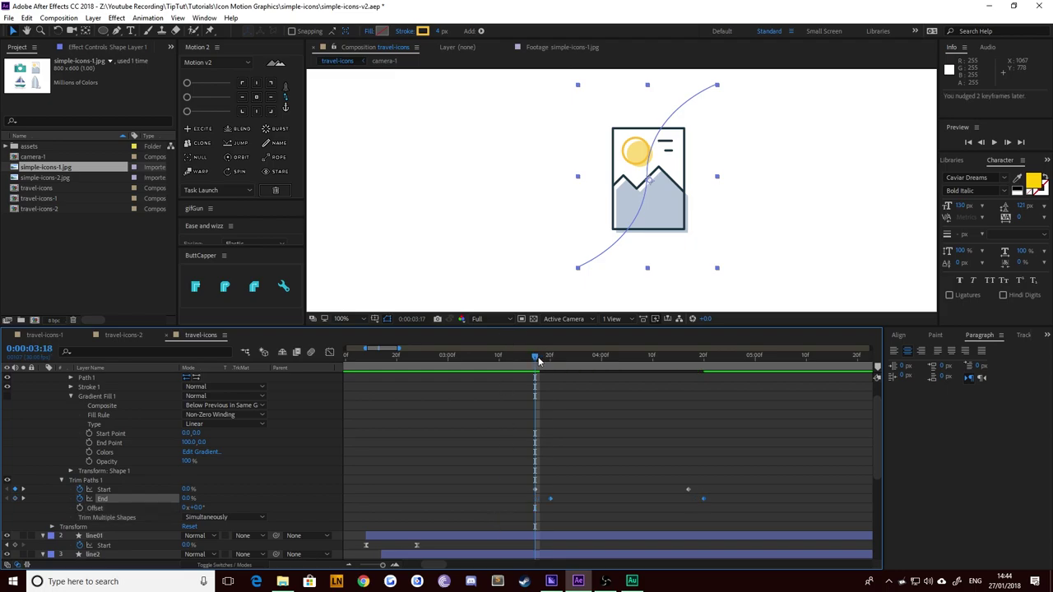
pyautogui.moveTo(539, 360); pyautogui.dragTo(742, 401)
# Step: Apply Easy Ease to the curve's Trim Paths Start and End keyframes and skew their speed graphs for a fast start, checking the playback
pyautogui.moveTo(736, 518); pyautogui.dragTo(418, 477)
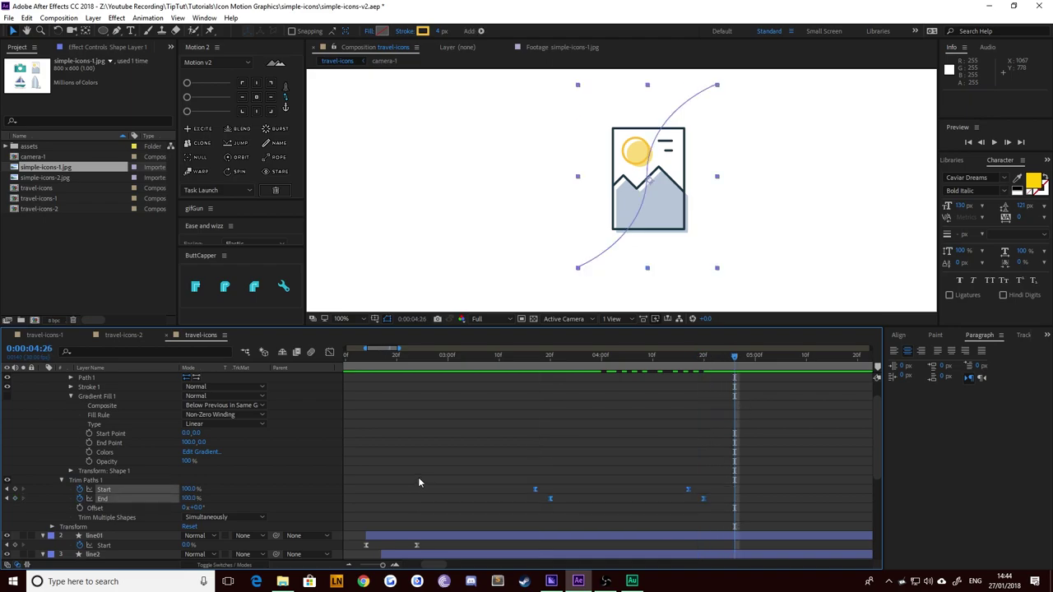
pyautogui.press('F9')
pyautogui.click(329, 352)
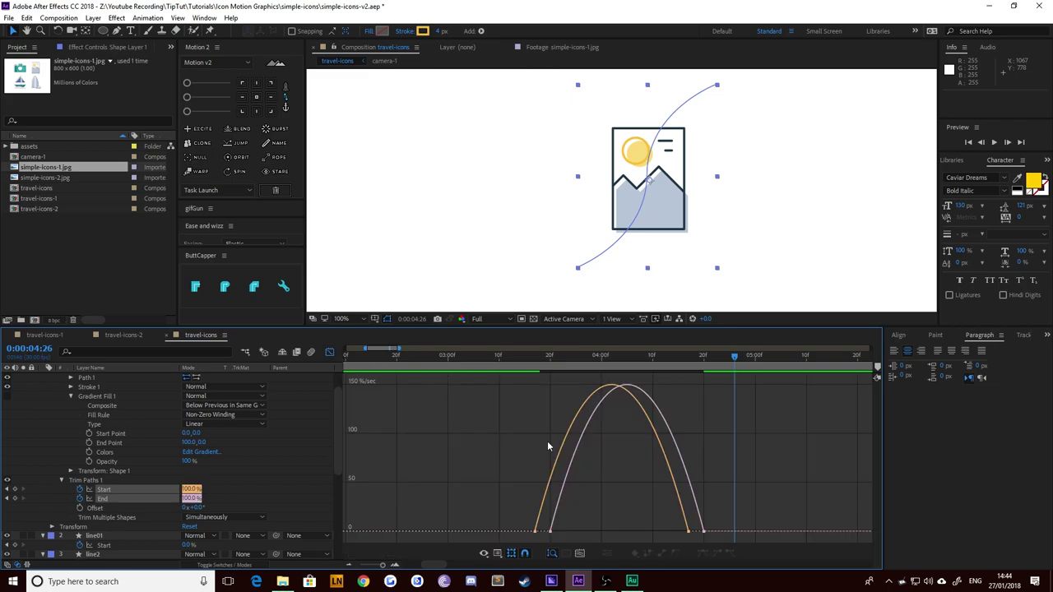
pyautogui.moveTo(737, 489); pyautogui.dragTo(527, 535)
pyautogui.moveTo(664, 530); pyautogui.dragTo(576, 528)
pyautogui.click(329, 352)
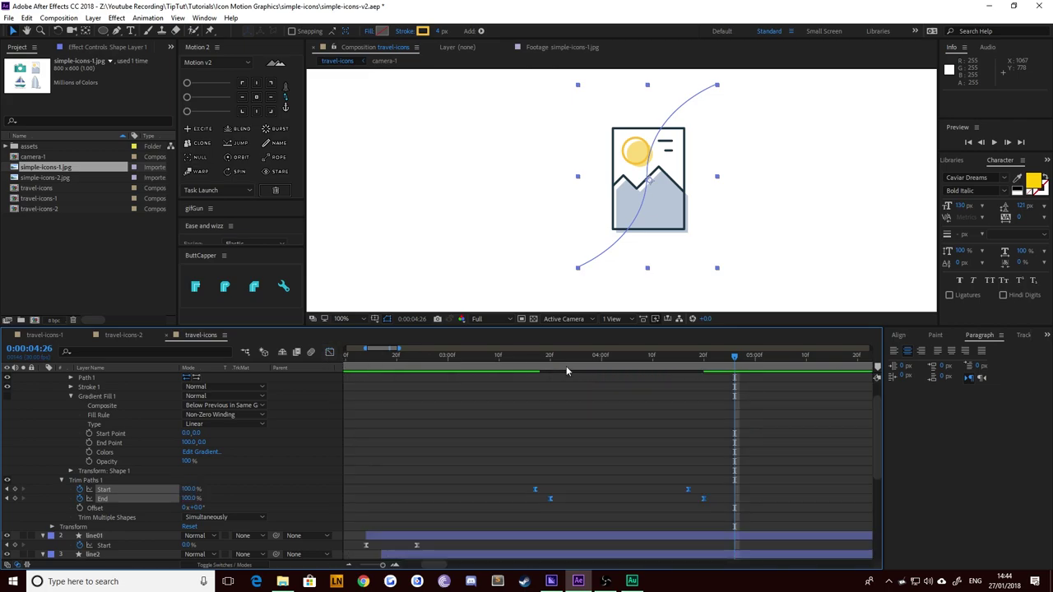
pyautogui.click(539, 362)
pyautogui.press('space')
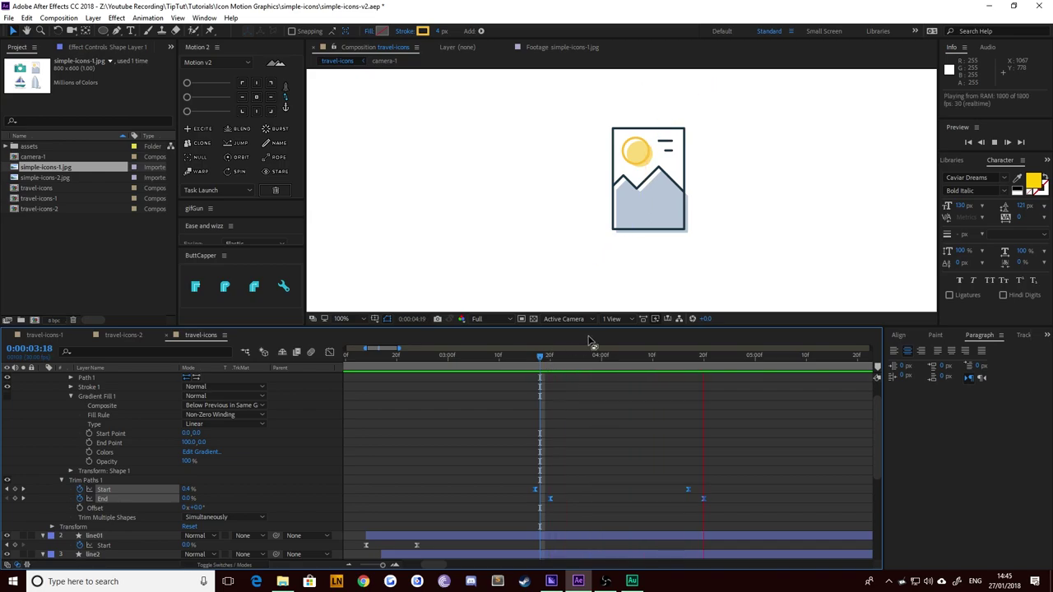
pyautogui.press('space')
pyautogui.moveTo(548, 357); pyautogui.dragTo(608, 375)
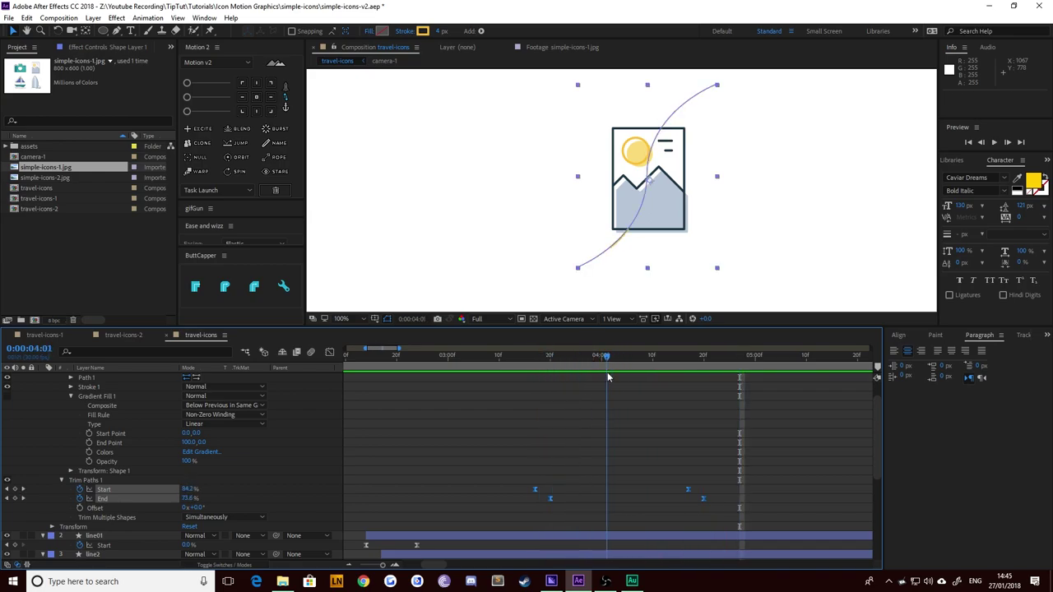
# Step: Show only the curve layer's keyframed properties and give its stroke round caps with ButtCapper
pyautogui.press('.')
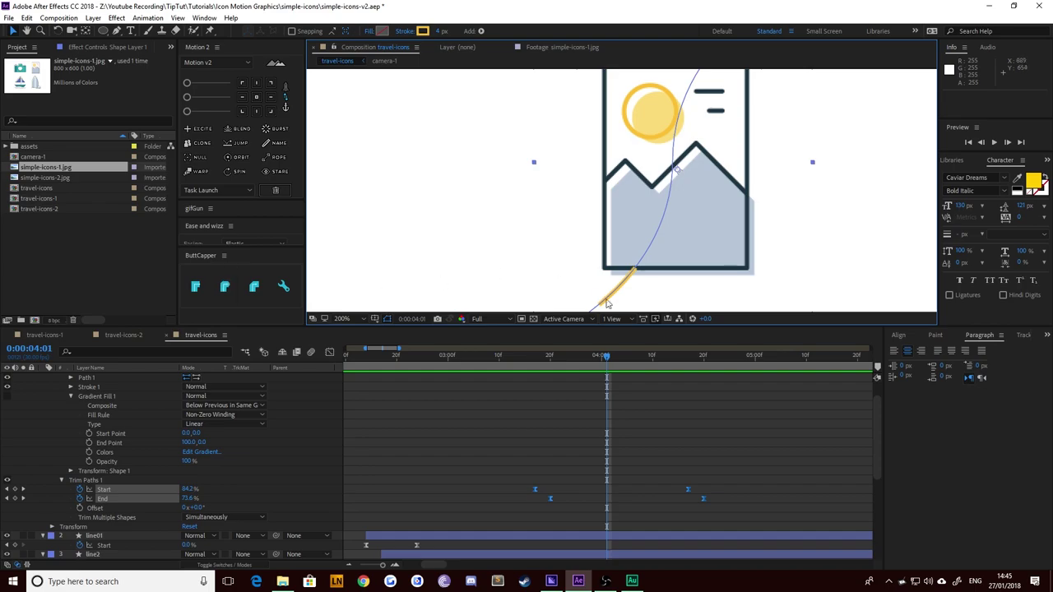
pyautogui.scroll(1, 405, 487)
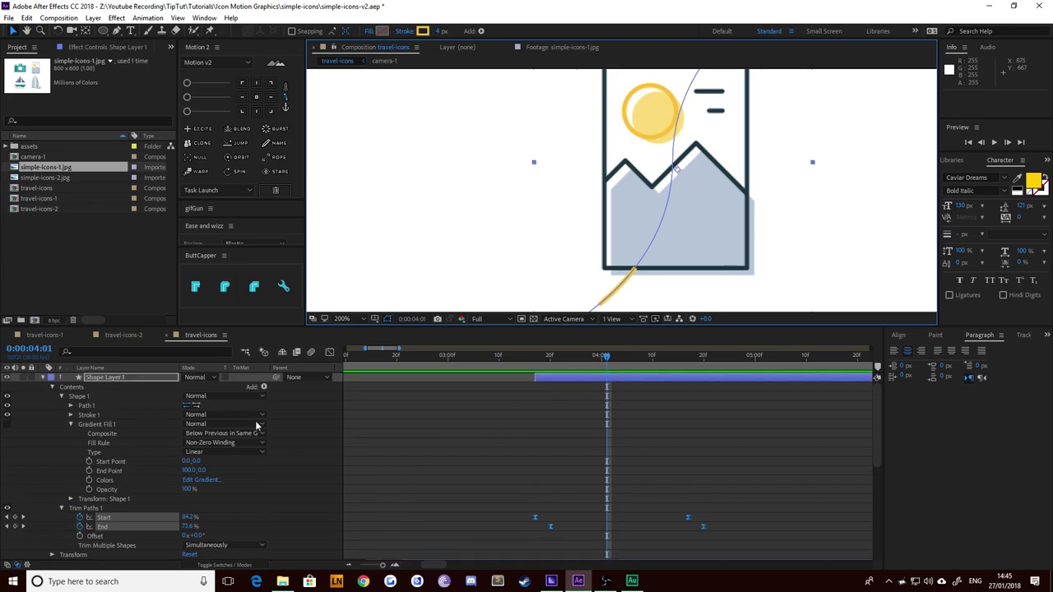
pyautogui.click(127, 379)
pyautogui.press('u')
pyautogui.click(498, 251)
pyautogui.moveTo(482, 278); pyautogui.dragTo(502, 255)
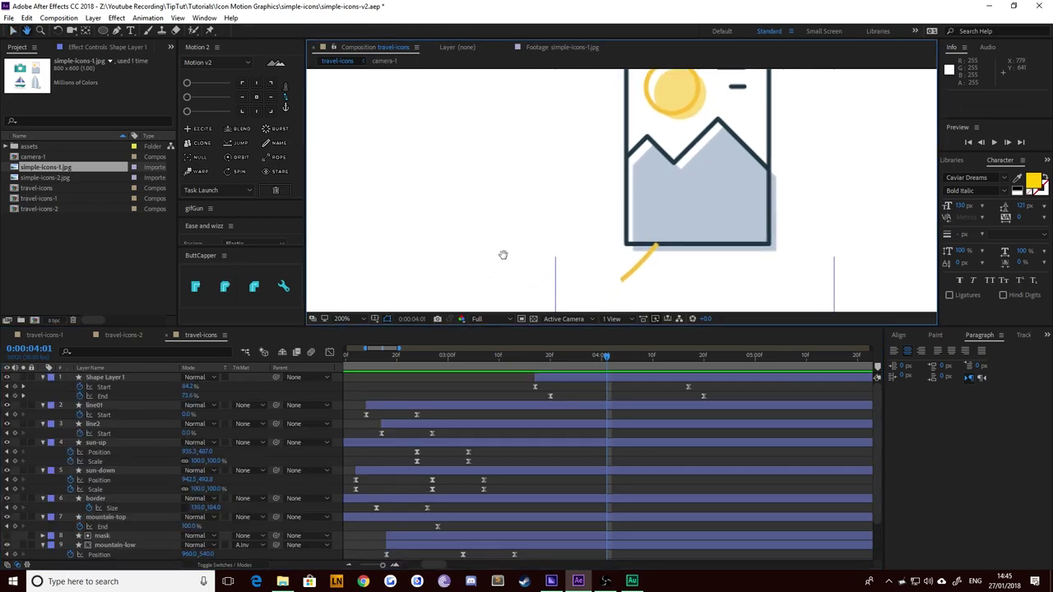
pyautogui.click(578, 375)
pyautogui.click(227, 288)
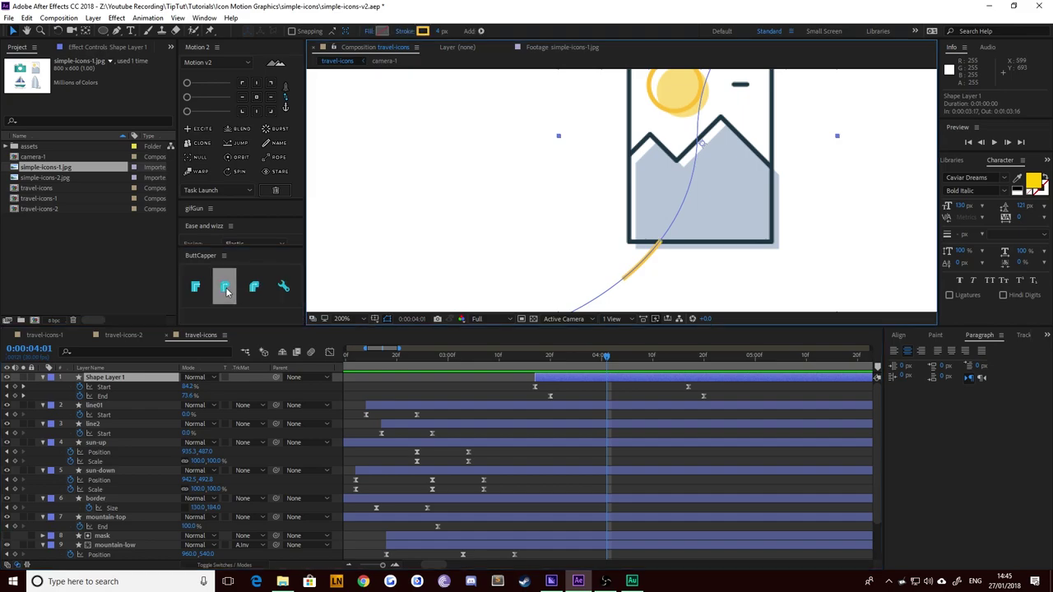
pyautogui.click(454, 267)
pyautogui.scroll(-1, 609, 258)
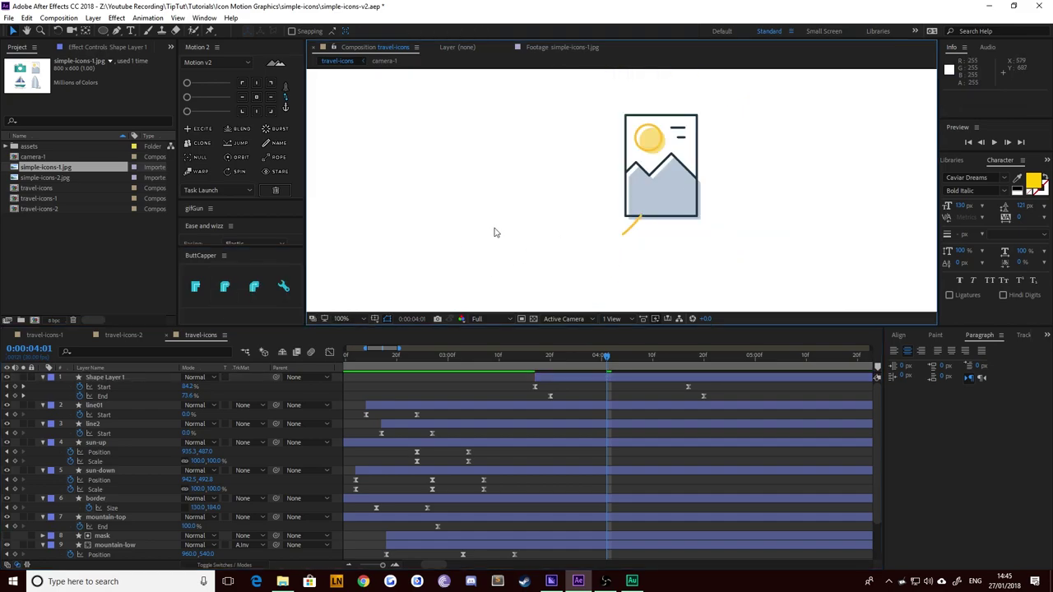
# Step: Duplicate the curve layer and shift the copy three frames later to start at 0:00:03:20
pyautogui.click(536, 364)
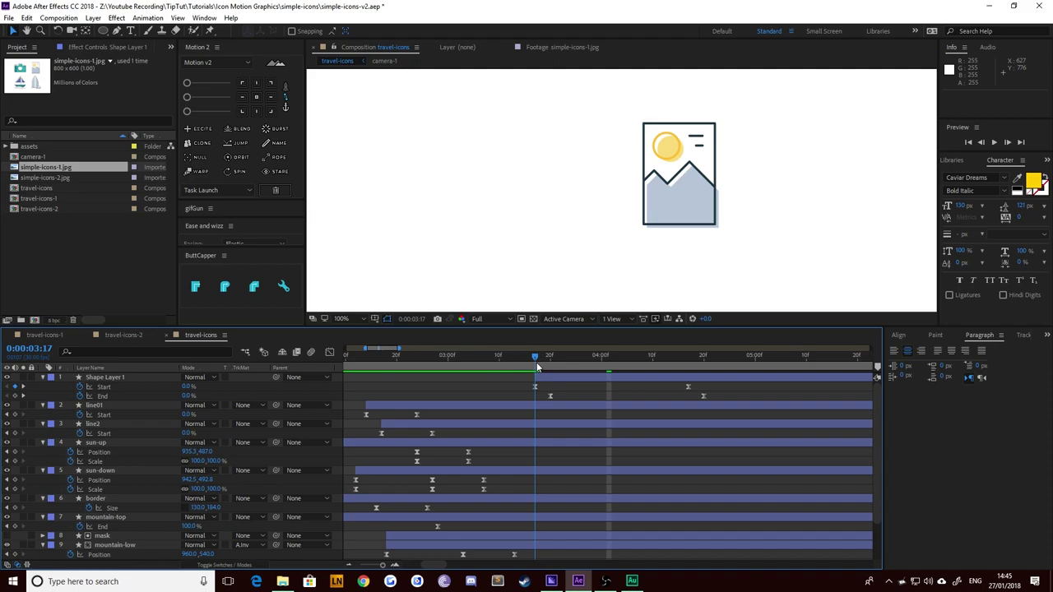
pyautogui.click(567, 379)
pyautogui.moveTo(538, 360); pyautogui.dragTo(581, 359)
pyautogui.click(564, 386)
pyautogui.click(563, 381)
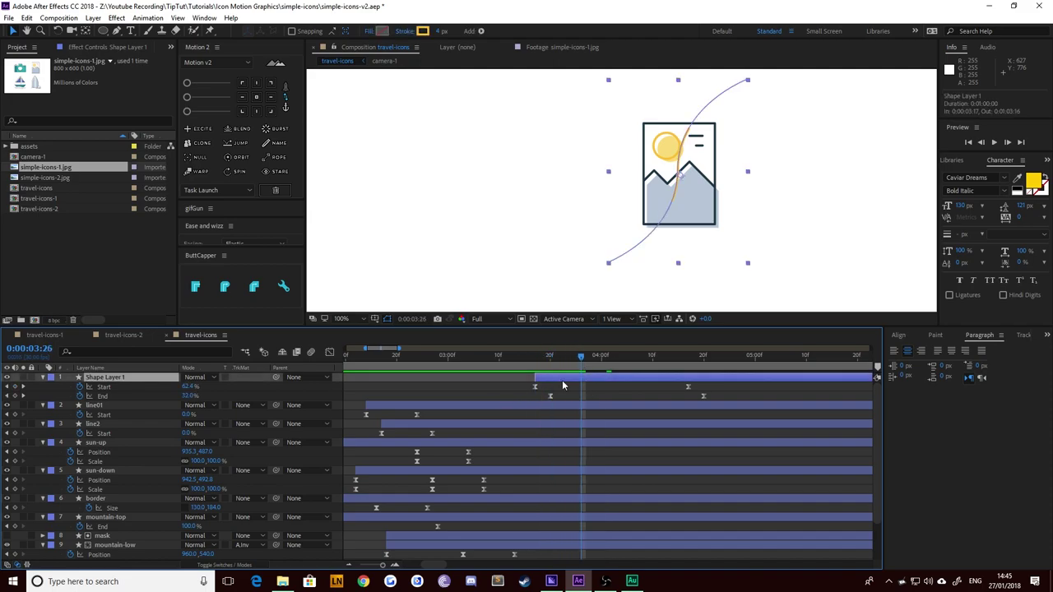
pyautogui.hotkey('ctrl', 'd')
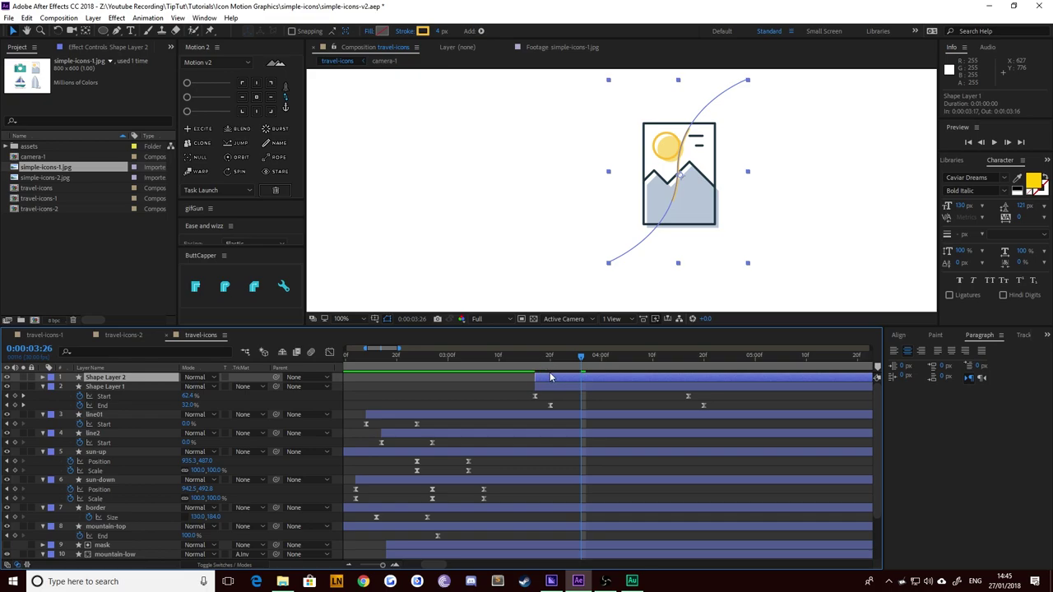
pyautogui.moveTo(552, 378); pyautogui.dragTo(568, 378)
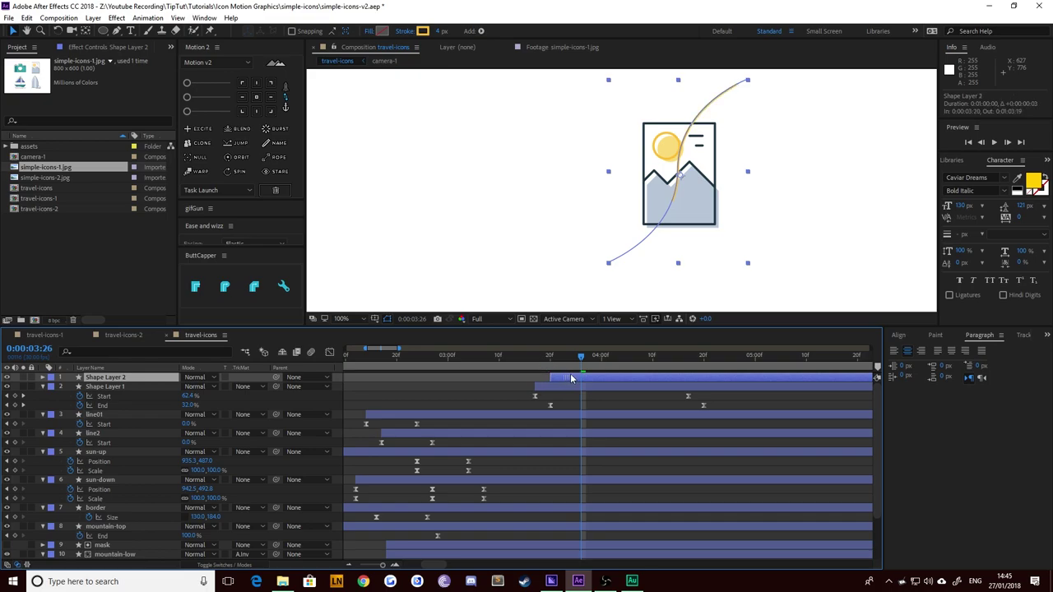
# Step: Rotate the duplicated curve by 5° and move it 10 px up and 10 px left
pyautogui.press('pagedown')
pyautogui.click(598, 359)
pyautogui.hotkey('alt', 'shift', 'r')
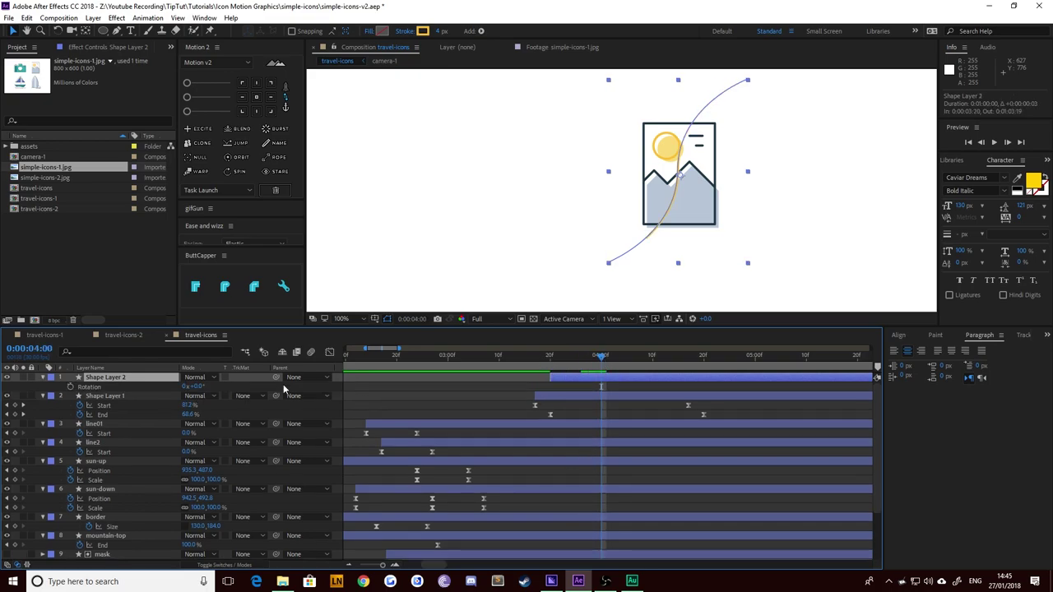
pyautogui.moveTo(200, 387); pyautogui.dragTo(203, 386)
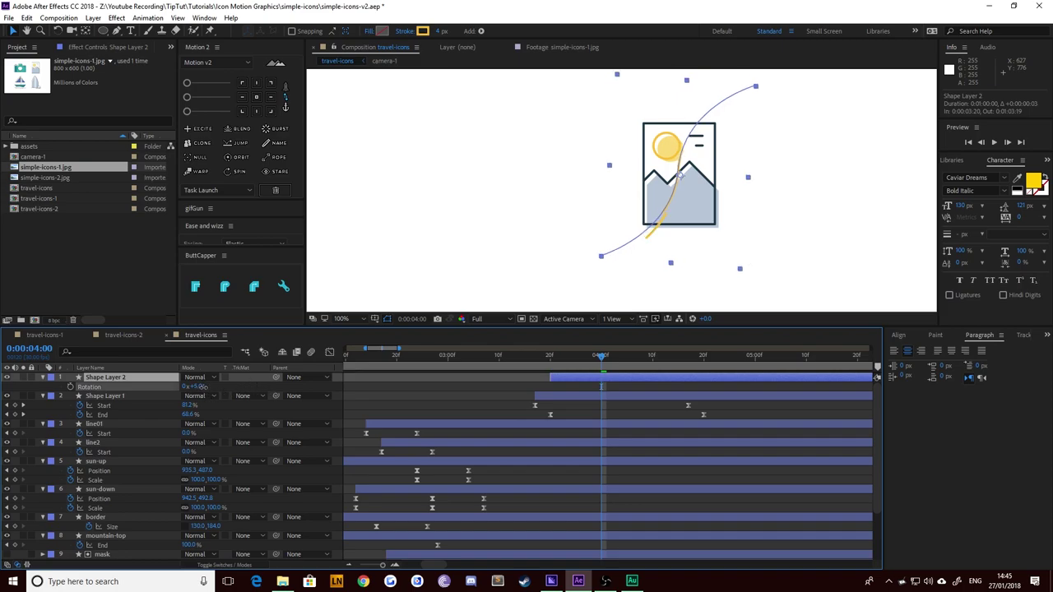
pyautogui.hotkey('shift', 'Up')
pyautogui.hotkey('shift', 'Left')
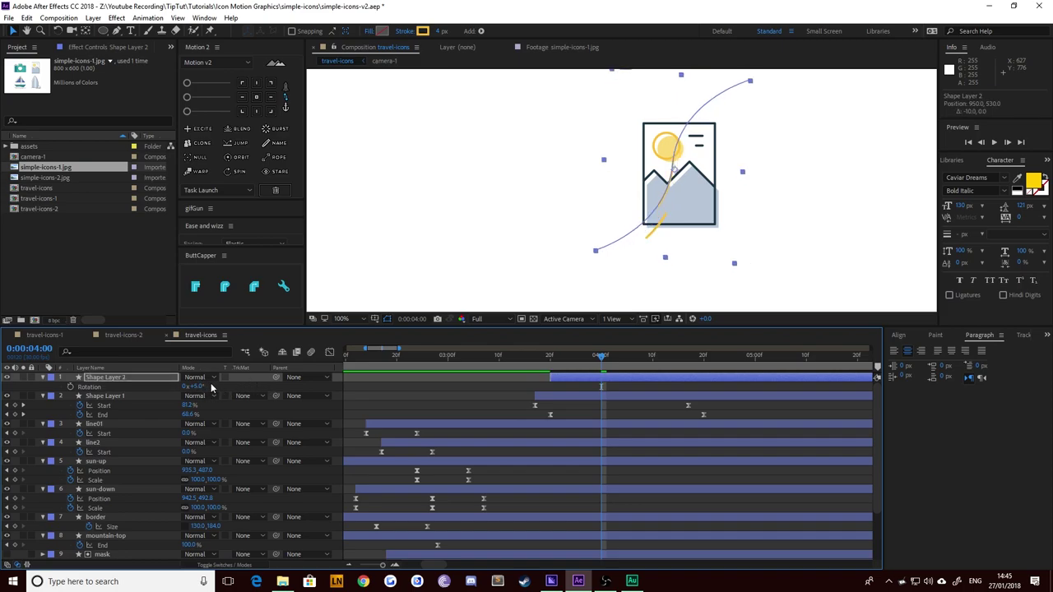
pyautogui.click(485, 392)
pyautogui.moveTo(528, 362); pyautogui.dragTo(617, 366)
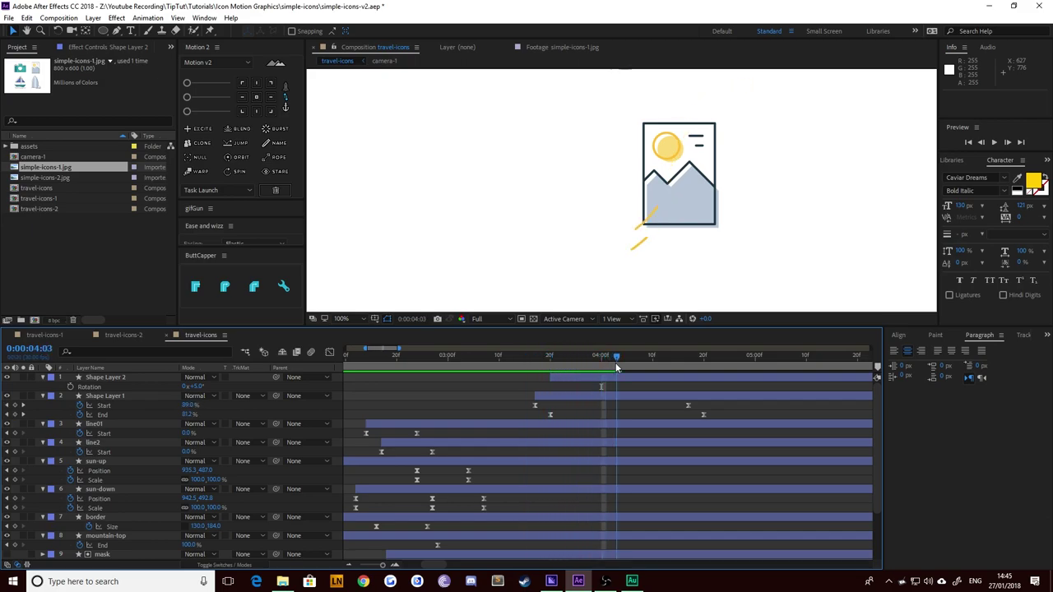
# Step: Move the duplicated curve another 10 px up and 10 px left, to position 940, 520
pyautogui.click(579, 375)
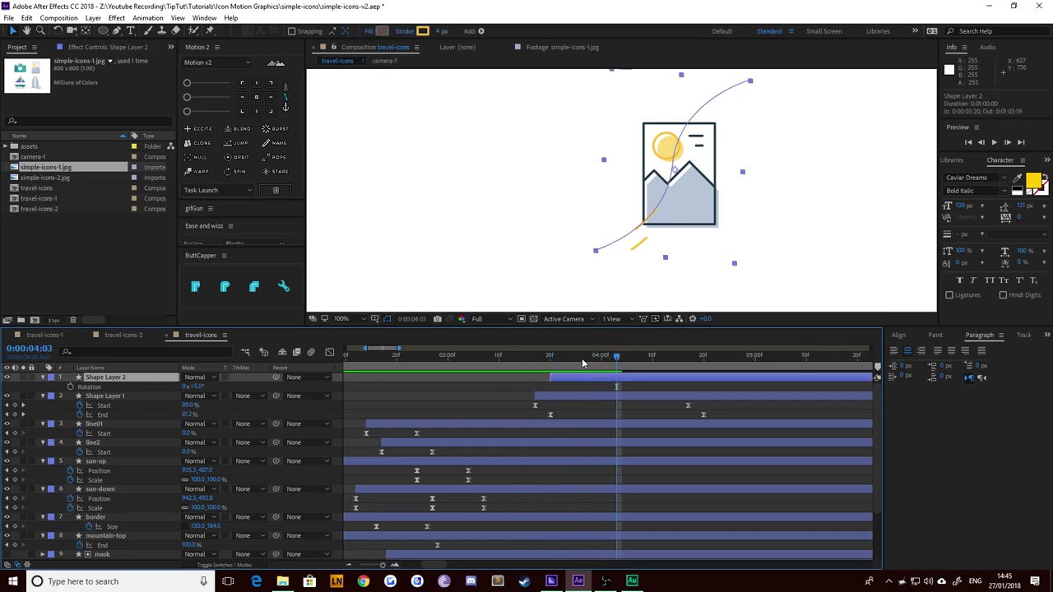
pyautogui.press('u')
pyautogui.moveTo(544, 381); pyautogui.dragTo(715, 397)
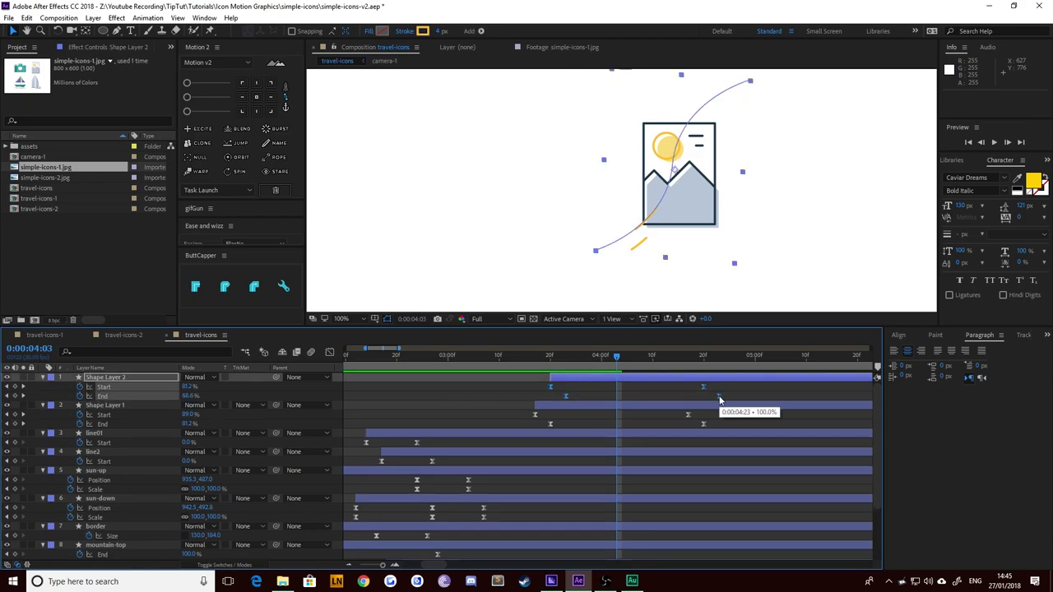
pyautogui.hotkey('alt', 'shift', 'r')
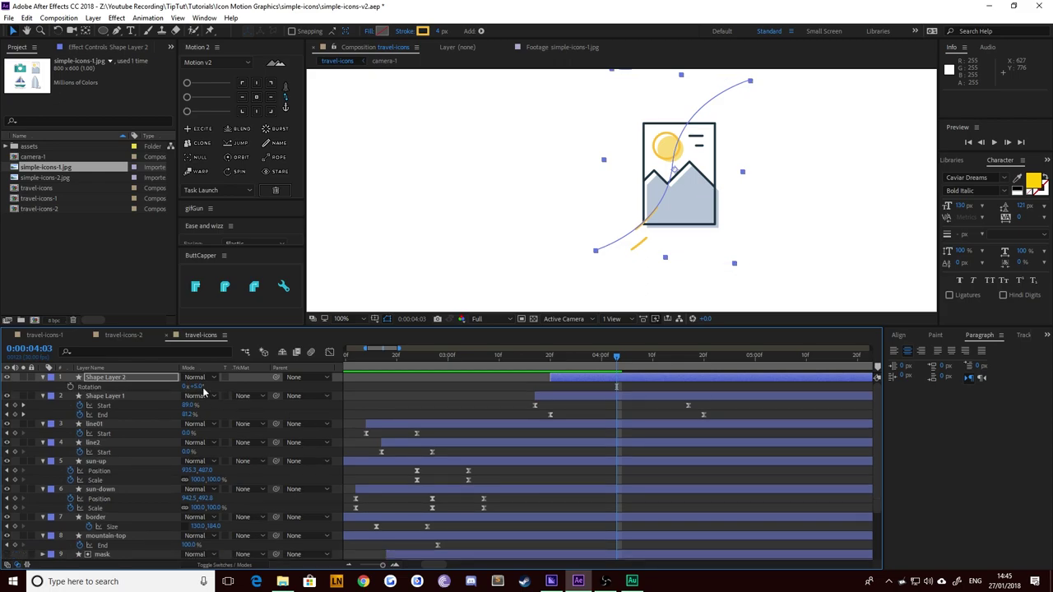
pyautogui.moveTo(197, 390); pyautogui.dragTo(246, 394)
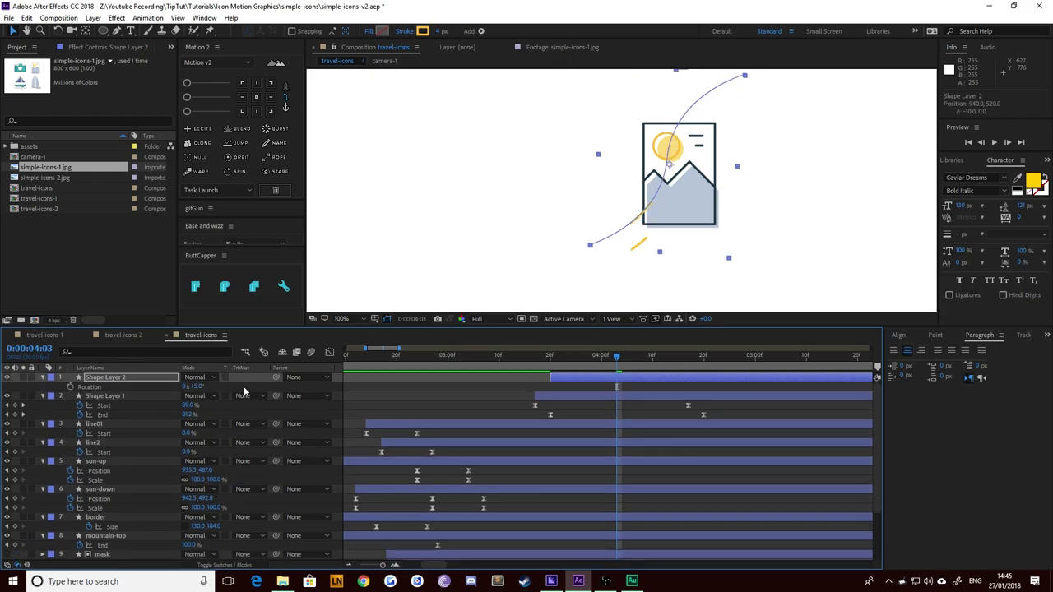
# Step: Move both curve layers together 10 px right and down, fine-tune them slightly left and down, and preview the sweep
pyautogui.keyDown('shift'); pyautogui.click(123, 397); pyautogui.keyUp('shift')
pyautogui.hotkey('shift', 'Right')
pyautogui.hotkey('shift', 'Down')
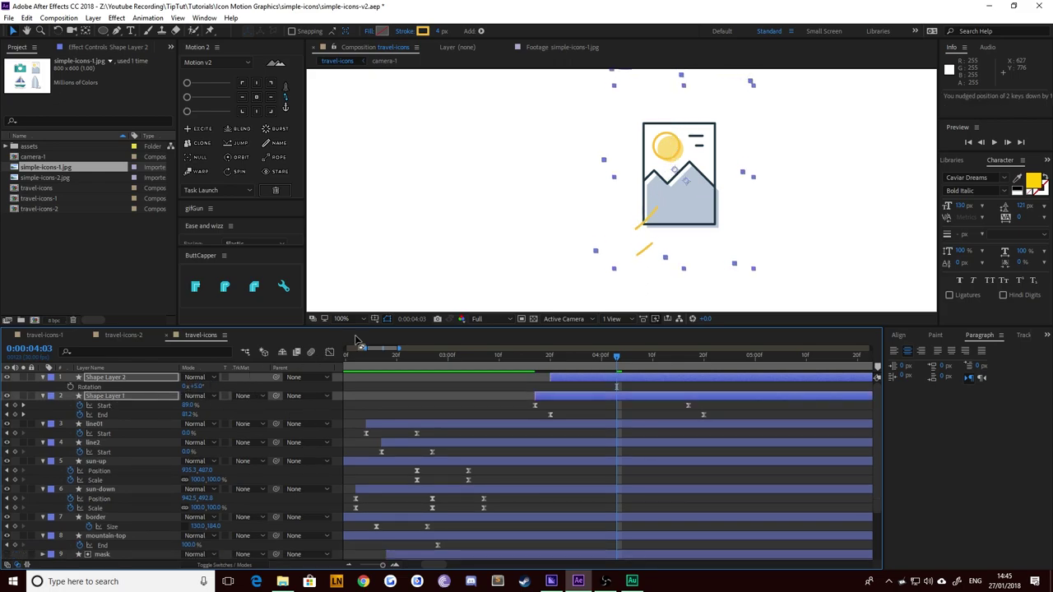
pyautogui.press('Left')
pyautogui.press('Down')
pyautogui.press('Down')
pyautogui.press('Down')
pyautogui.press('Left')
pyautogui.press('Left')
pyautogui.moveTo(536, 359); pyautogui.dragTo(576, 367)
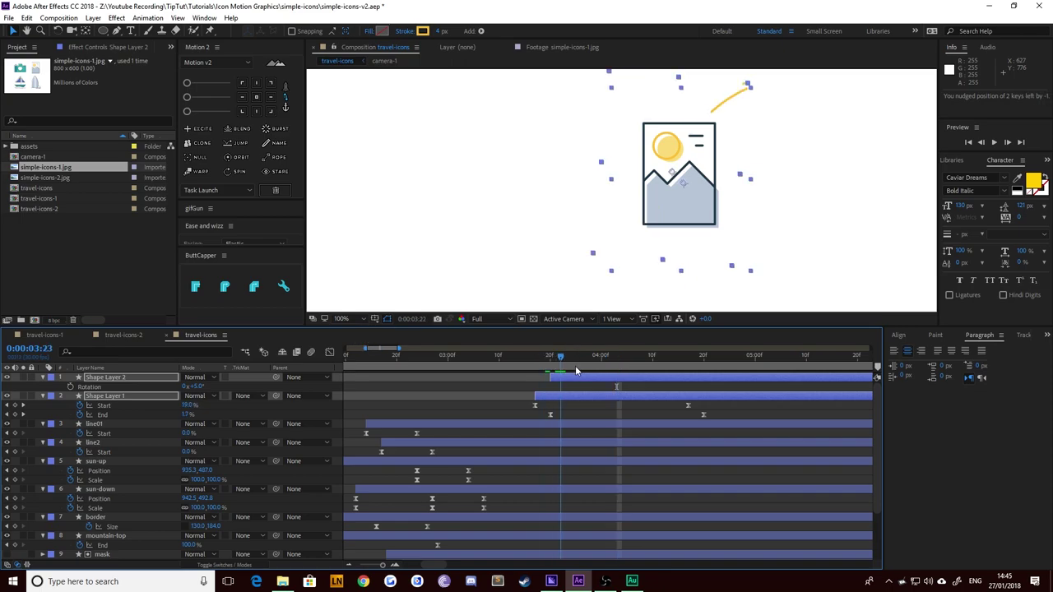
pyautogui.press('space')
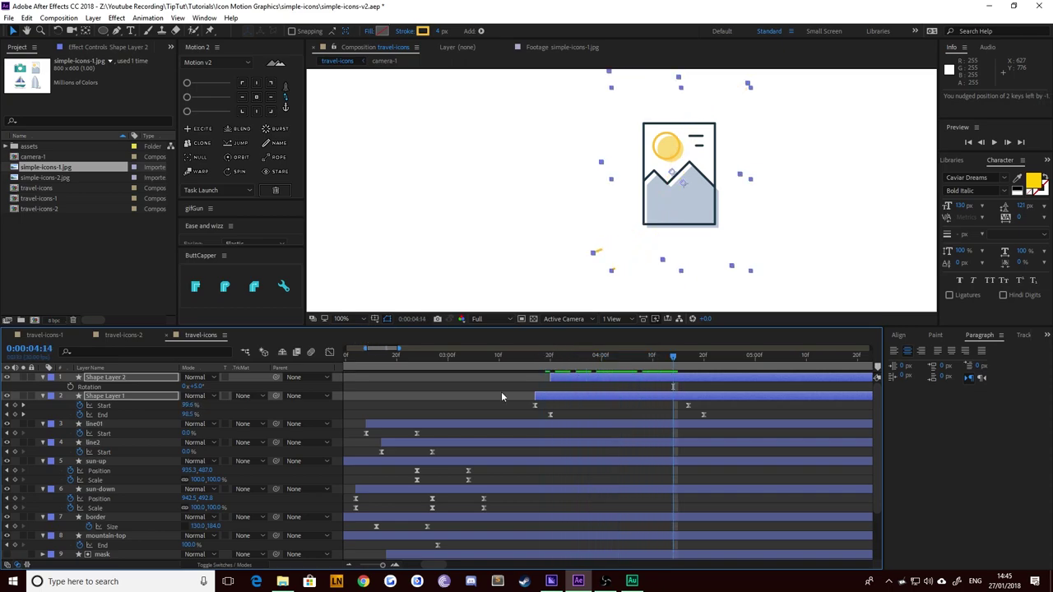
# Step: Time-reverse the duplicated curve's Trim Paths Start and End keyframes and scrub through the opposing sweeps
pyautogui.click(584, 376)
pyautogui.press('u')
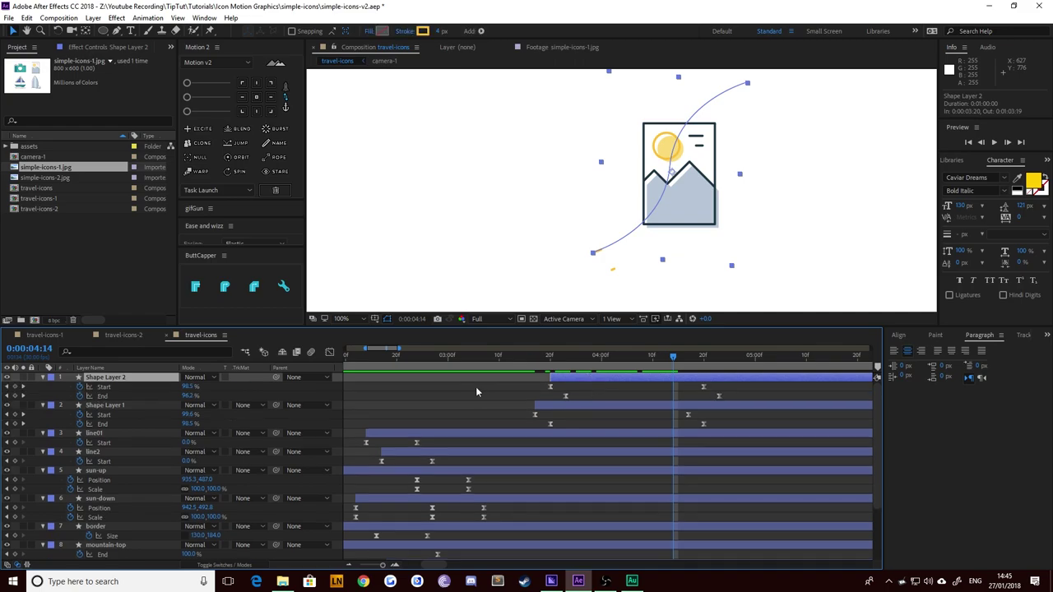
pyautogui.moveTo(674, 394); pyautogui.dragTo(722, 397)
pyautogui.rightClick(718, 396)
pyautogui.moveTo(766, 532)
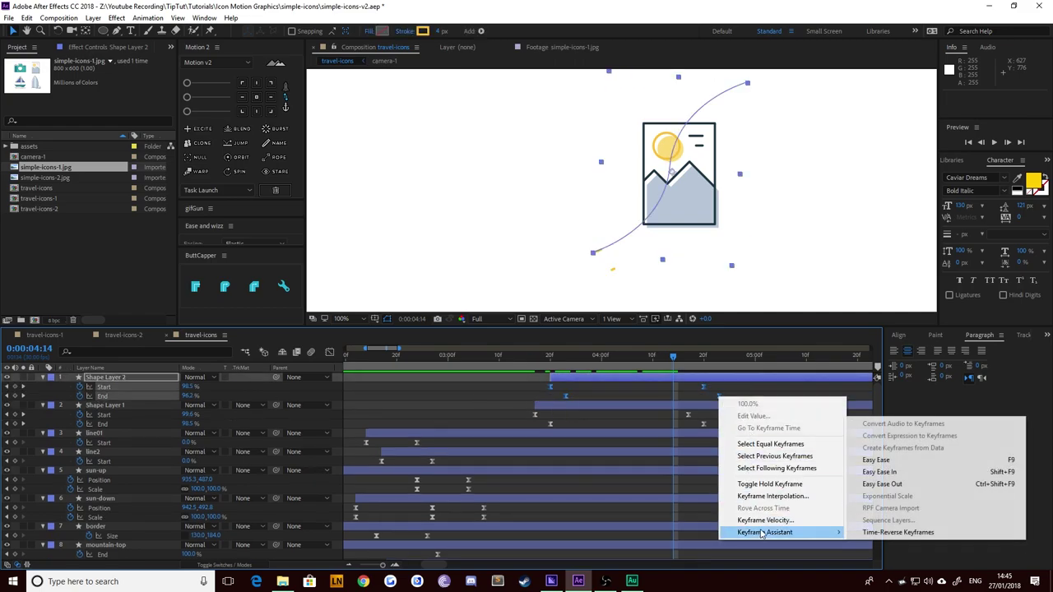
pyautogui.click(884, 533)
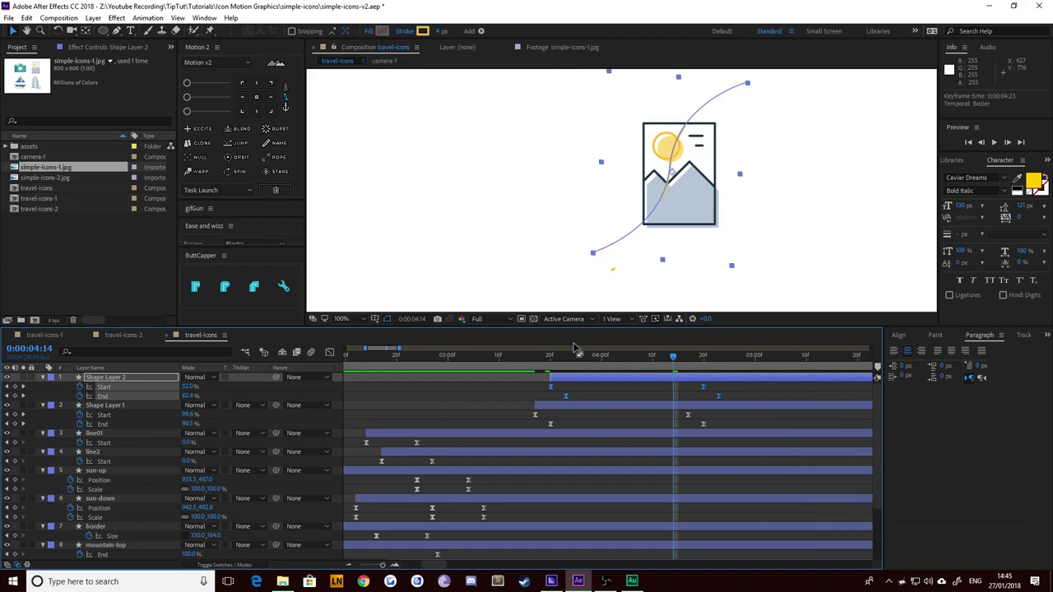
pyautogui.moveTo(558, 367)
pyautogui.mouseDown()
pyautogui.moveTo(713, 358)
pyautogui.moveTo(602, 358)
pyautogui.mouseUp()
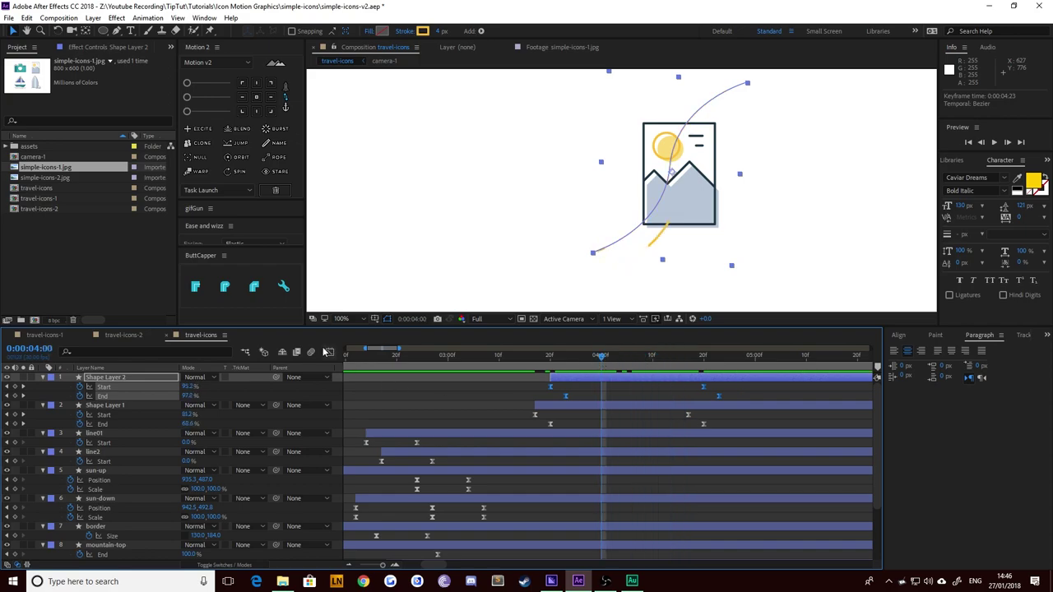
# Step: Reset the duplicated curve's Start and End keyframe easing, reshape its speed graph for a fast start and slow finish, and preview the sweep
pyautogui.click(329, 352)
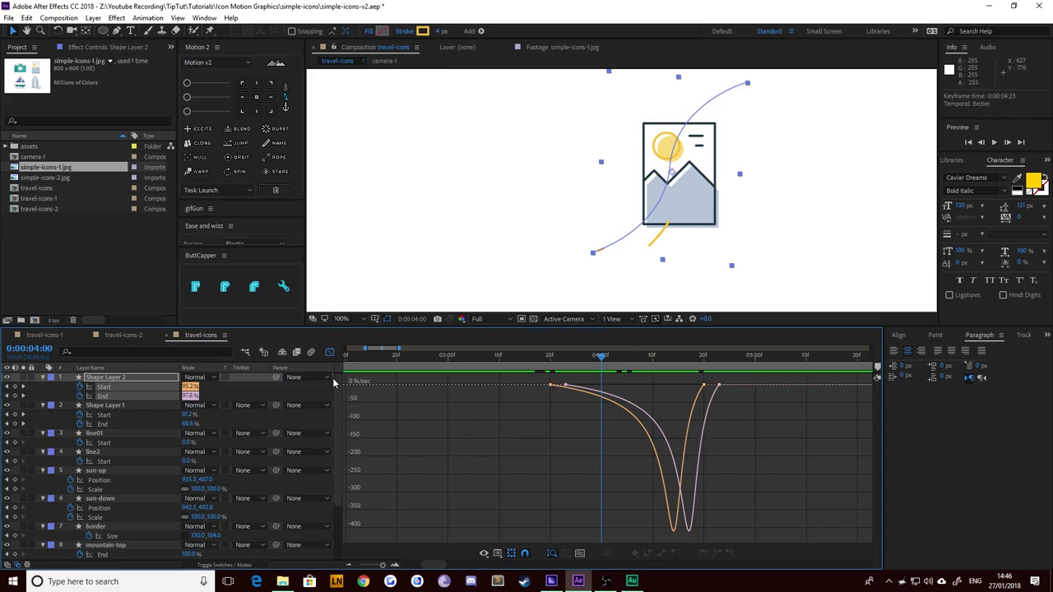
pyautogui.click(329, 353)
pyautogui.moveTo(540, 383); pyautogui.dragTo(754, 411)
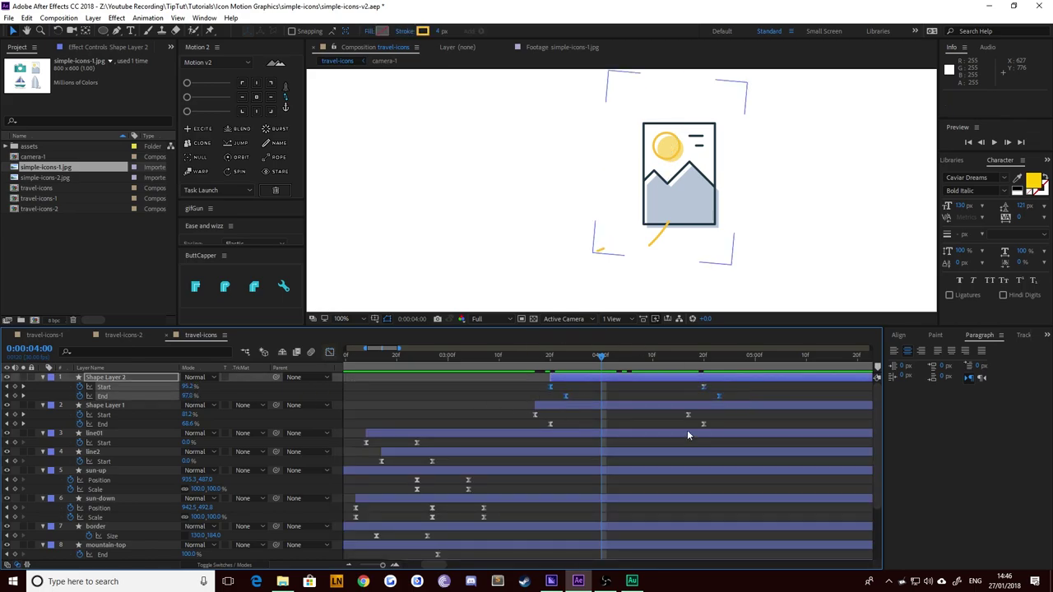
pyautogui.keyDown('ctrl'); pyautogui.click(721, 400); pyautogui.keyUp('ctrl')
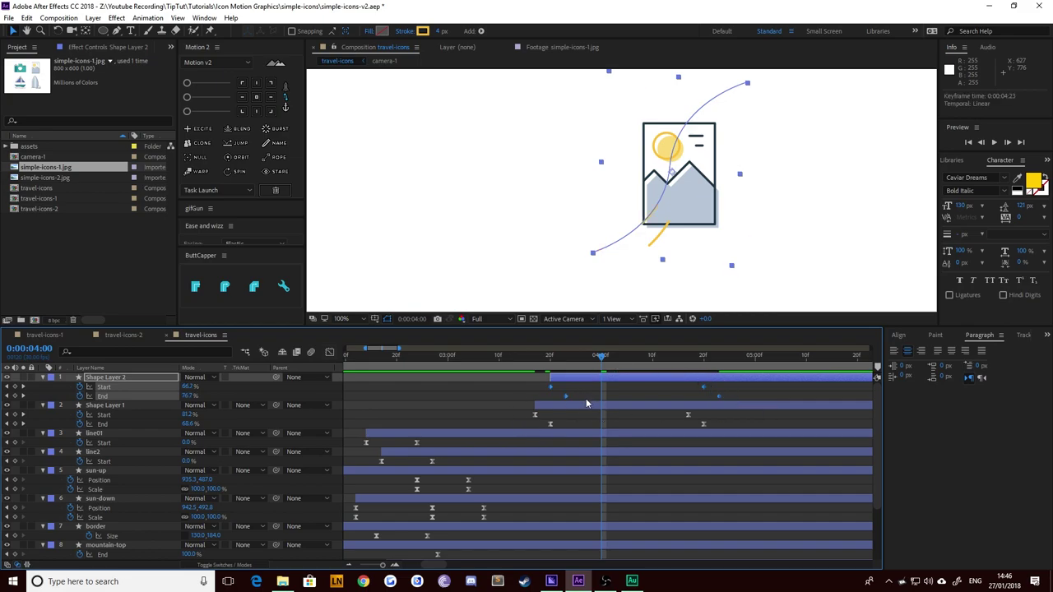
pyautogui.click(330, 353)
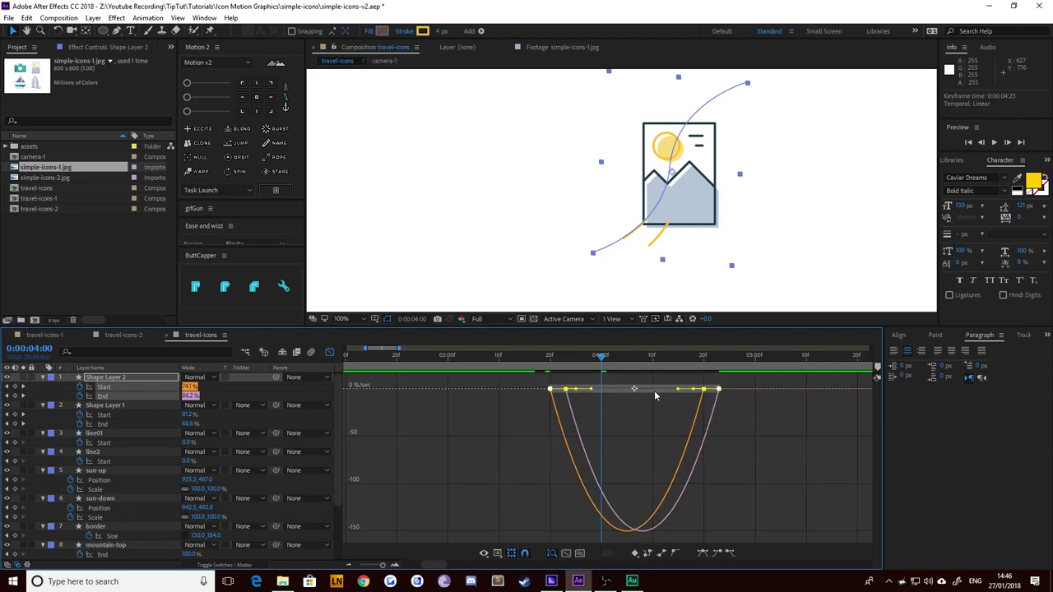
pyautogui.moveTo(678, 390); pyautogui.dragTo(574, 391)
pyautogui.click(329, 354)
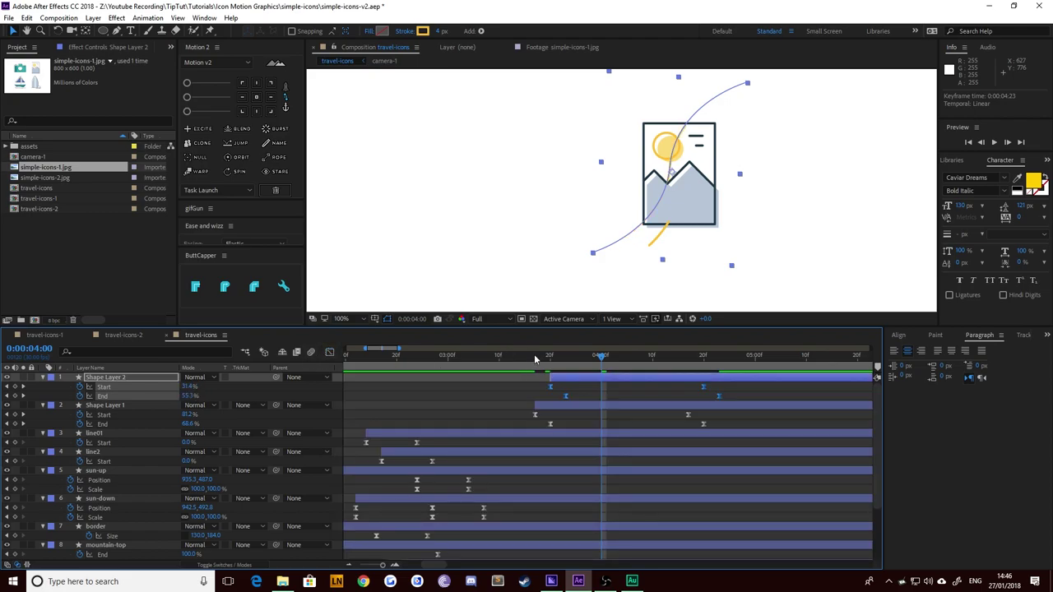
pyautogui.click(534, 359)
pyautogui.press('space')
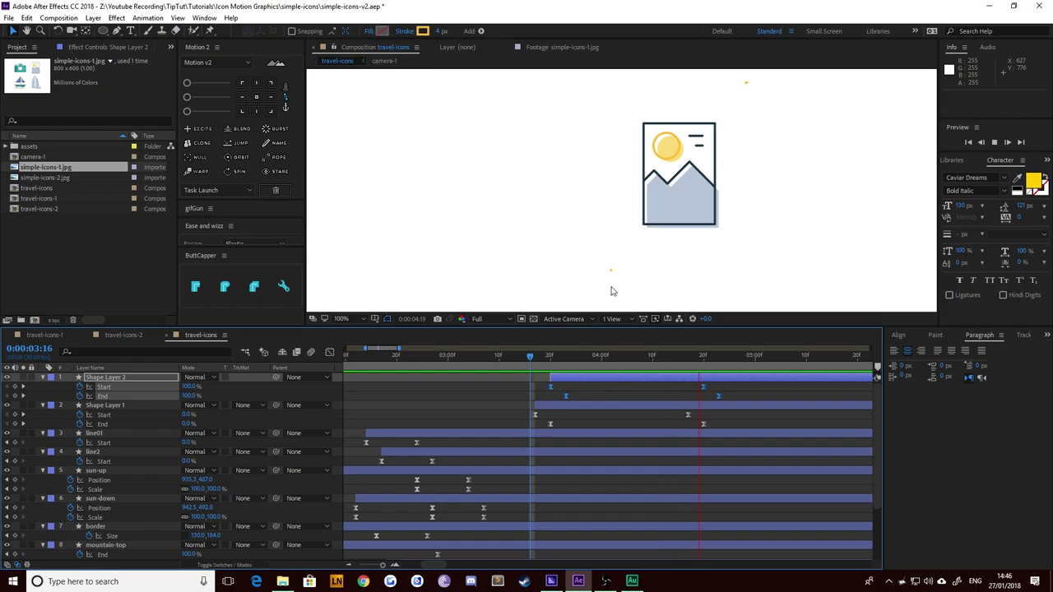
# Step: Move both curve layers together so they start at 0:00:02:01, in line with the border layer
pyautogui.scroll(-2, 611, 290)
pyautogui.click(570, 404)
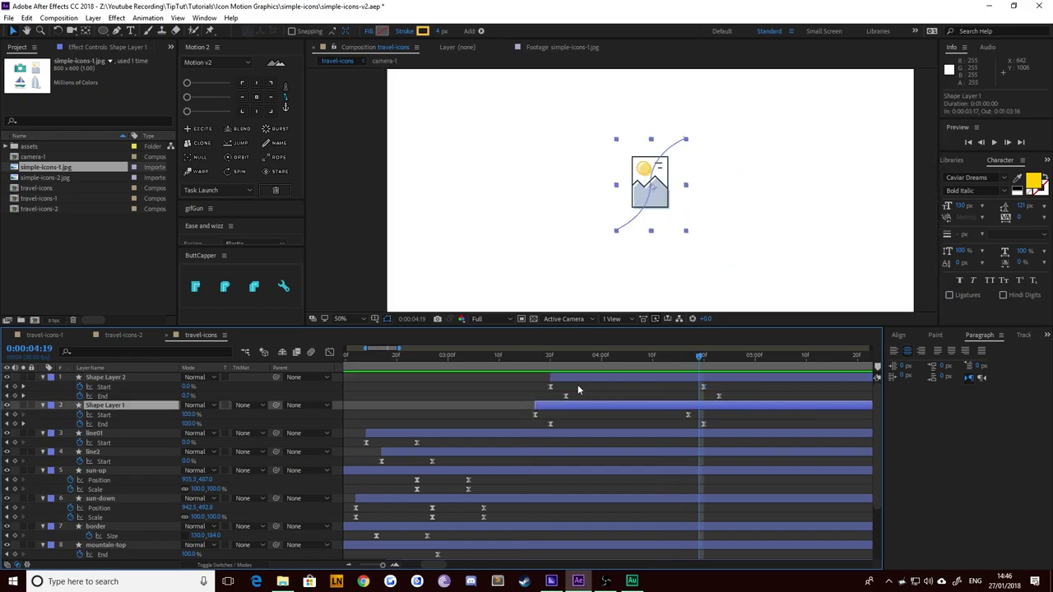
pyautogui.keyDown('shift'); pyautogui.click(577, 378); pyautogui.keyUp('shift')
pyautogui.moveTo(528, 359); pyautogui.dragTo(185, 378)
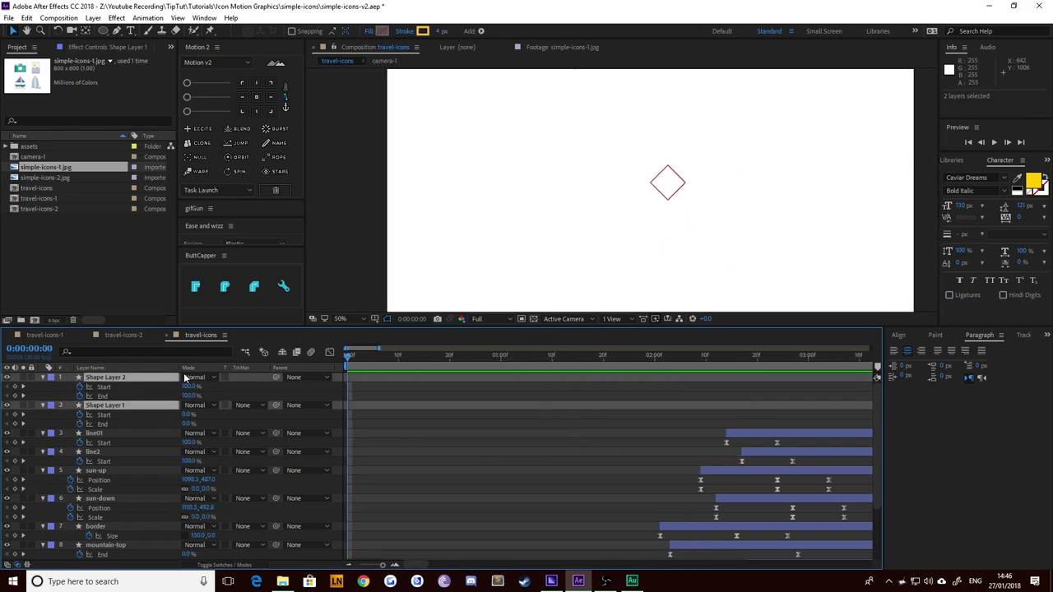
pyautogui.moveTo(347, 370); pyautogui.dragTo(658, 391)
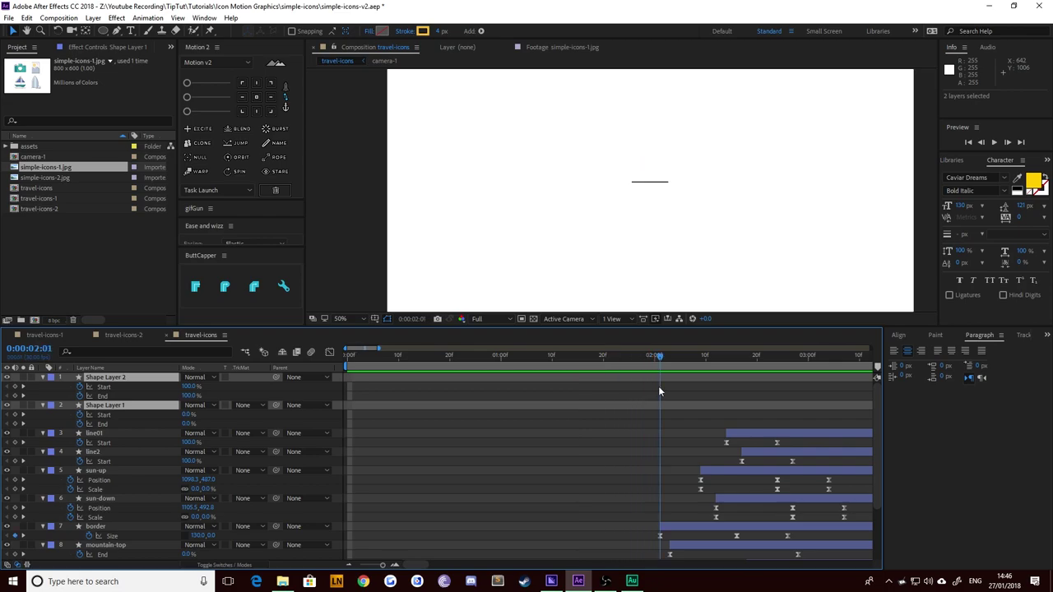
pyautogui.press('[')
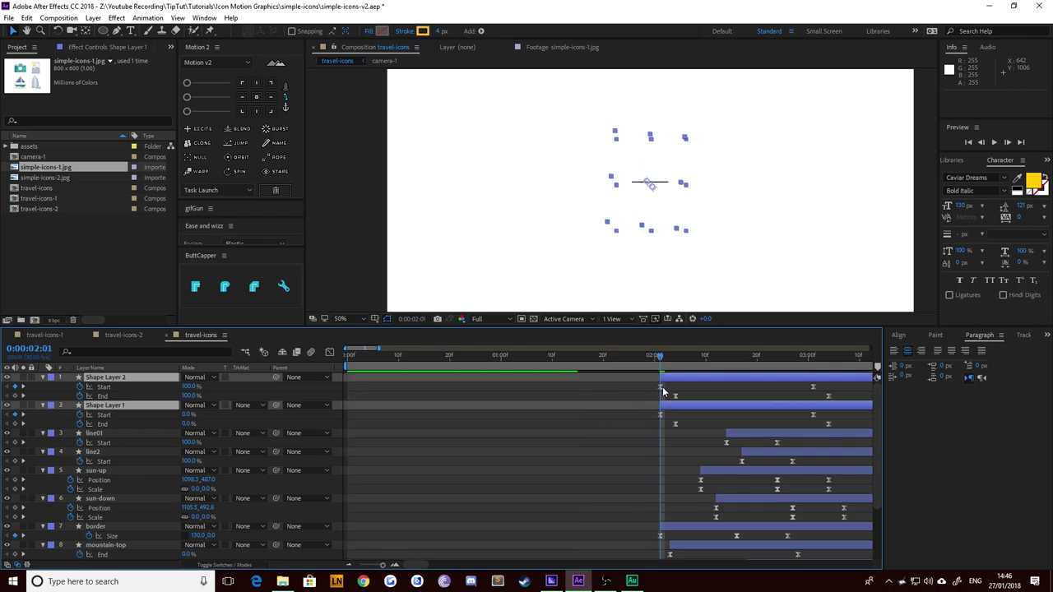
# Step: Delay Shape Layer 2 by 3 frames relative to Shape Layer 1 and preview the staggered animation from 0:00:02:01
pyautogui.moveTo(682, 381); pyautogui.dragTo(692, 380)
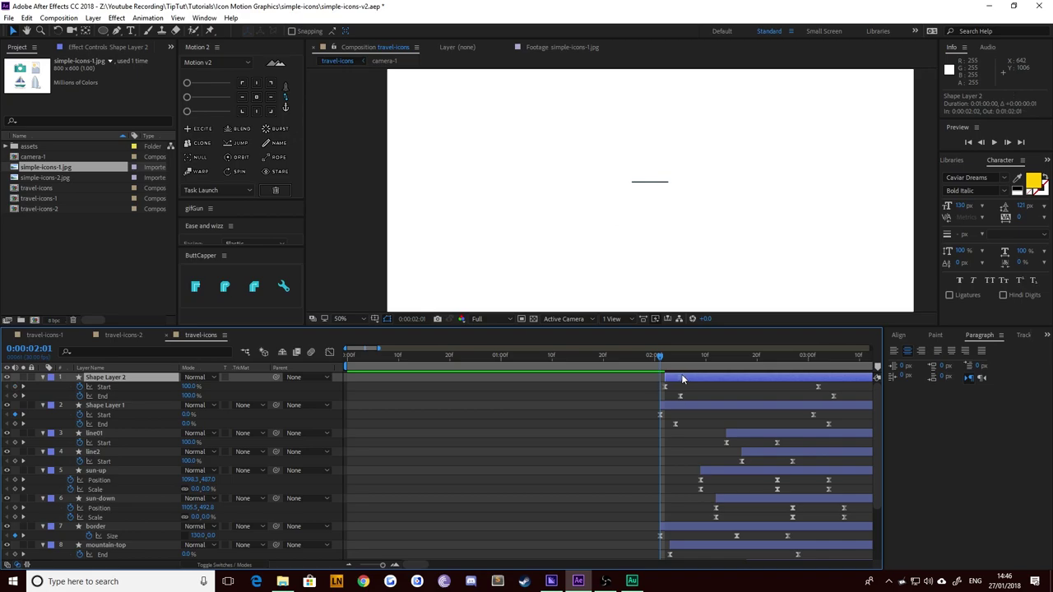
pyautogui.press('space')
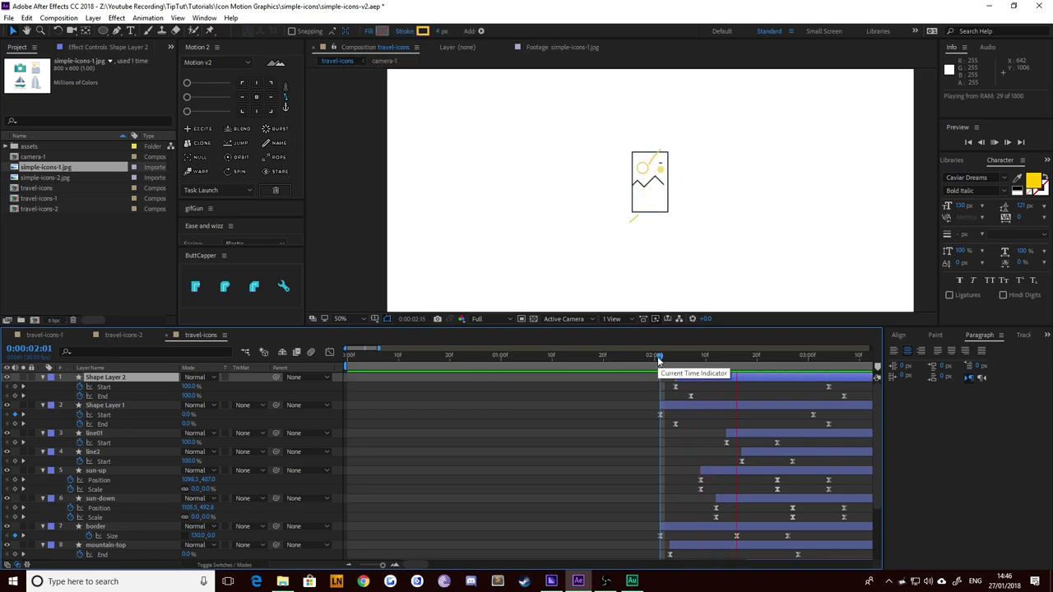
pyautogui.press('space')
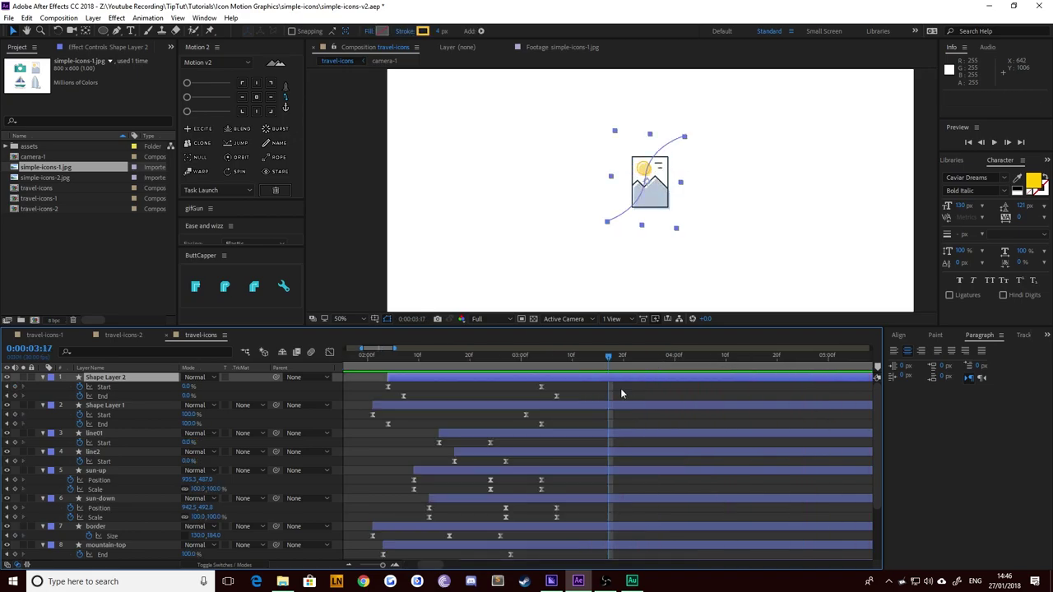
pyautogui.click(376, 360)
pyautogui.moveTo(376, 361); pyautogui.dragTo(374, 386)
# Step: Pre-compose the ten picture icon layers, from Shape Layer 2 through mountain-low, into a composition named photograph with all attributes moved
pyautogui.click(375, 563)
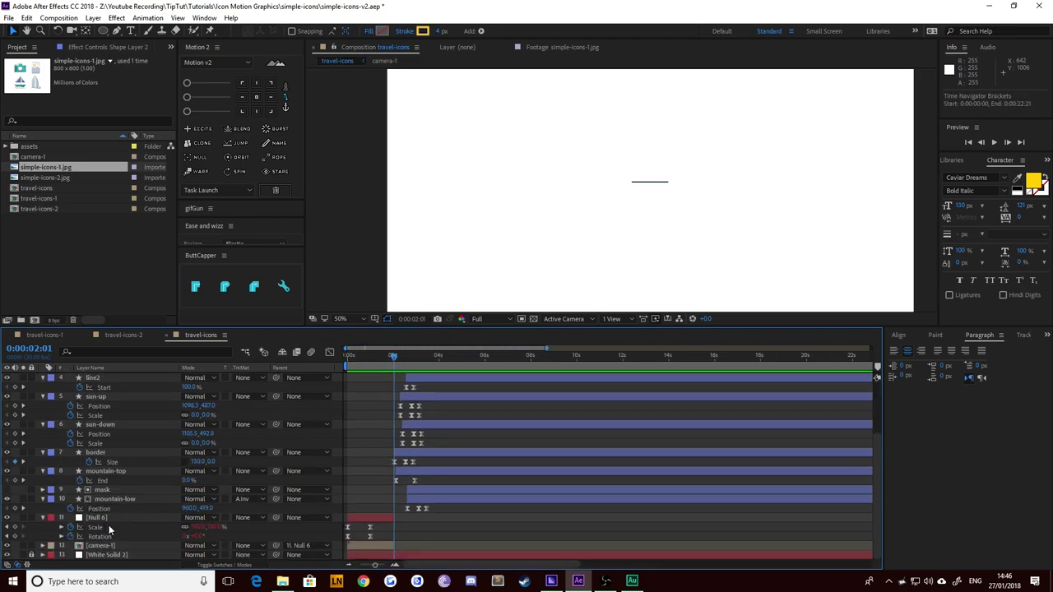
pyautogui.scroll(-3, 109, 525)
pyautogui.click(112, 497)
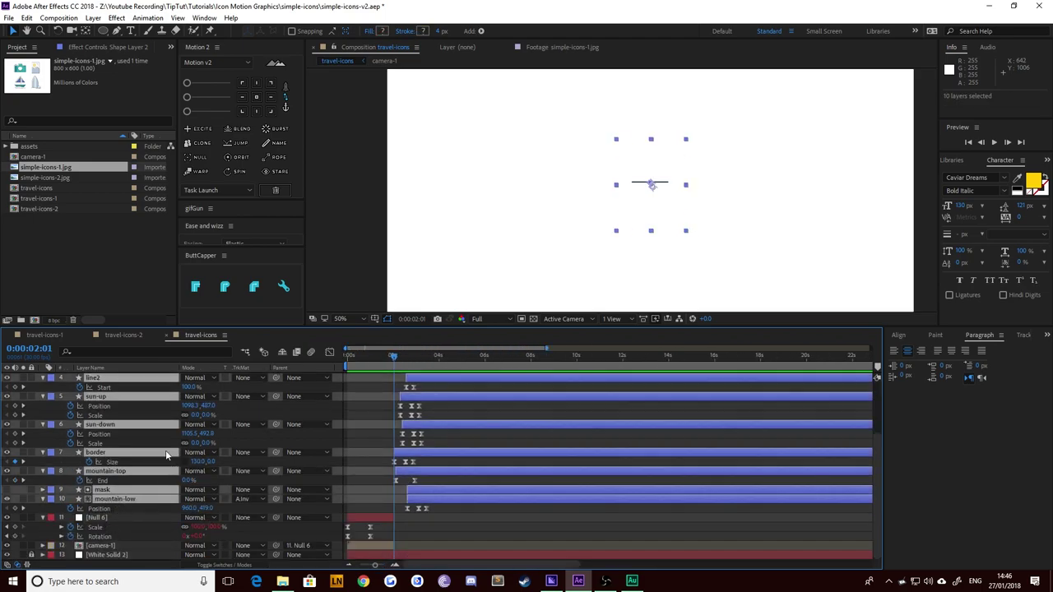
pyautogui.rightClick(126, 405)
pyautogui.click(107, 498)
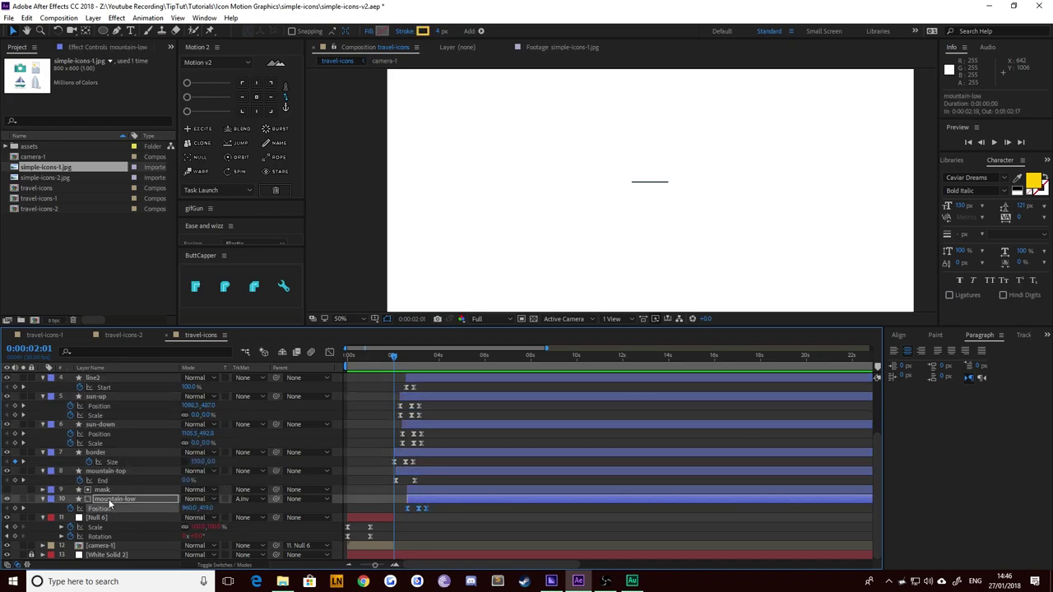
pyautogui.scroll(3, 98, 444)
pyautogui.keyDown('shift'); pyautogui.click(98, 380); pyautogui.keyUp('shift')
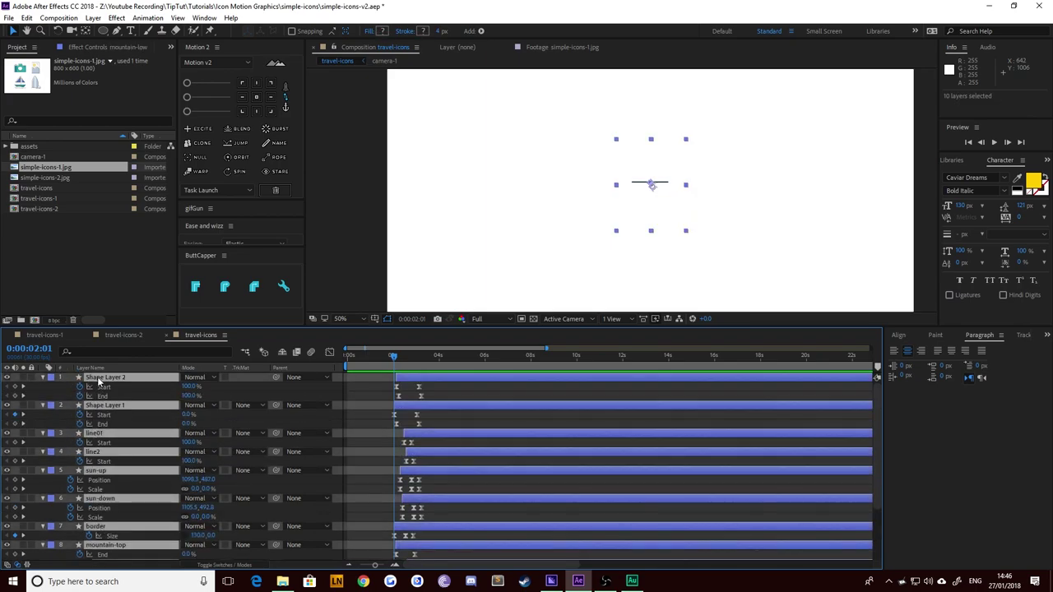
pyautogui.rightClick(99, 380)
pyautogui.click(128, 473)
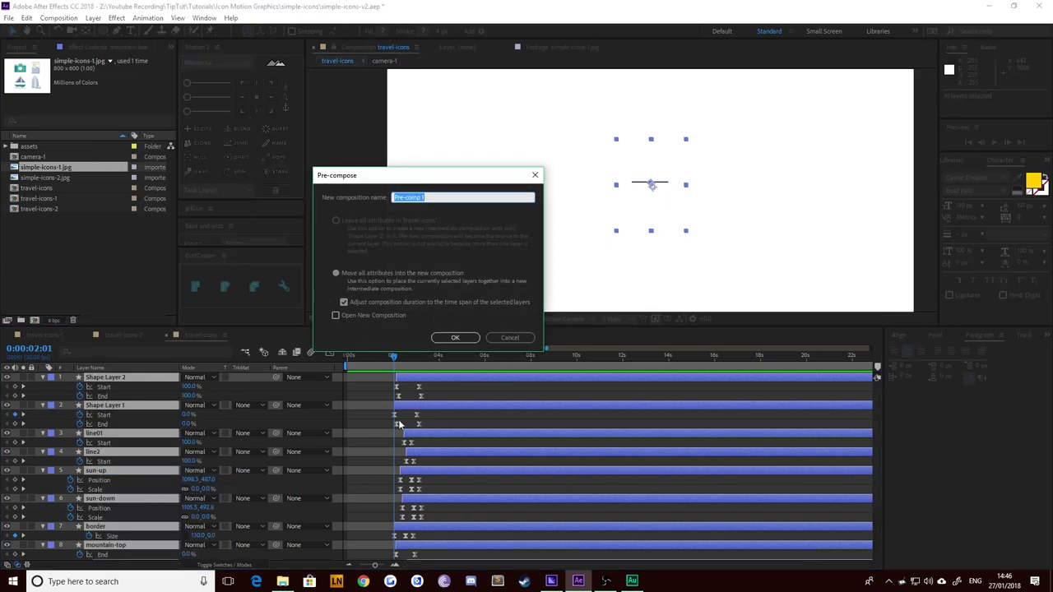
pyautogui.write('photograph')
pyautogui.press('Return')
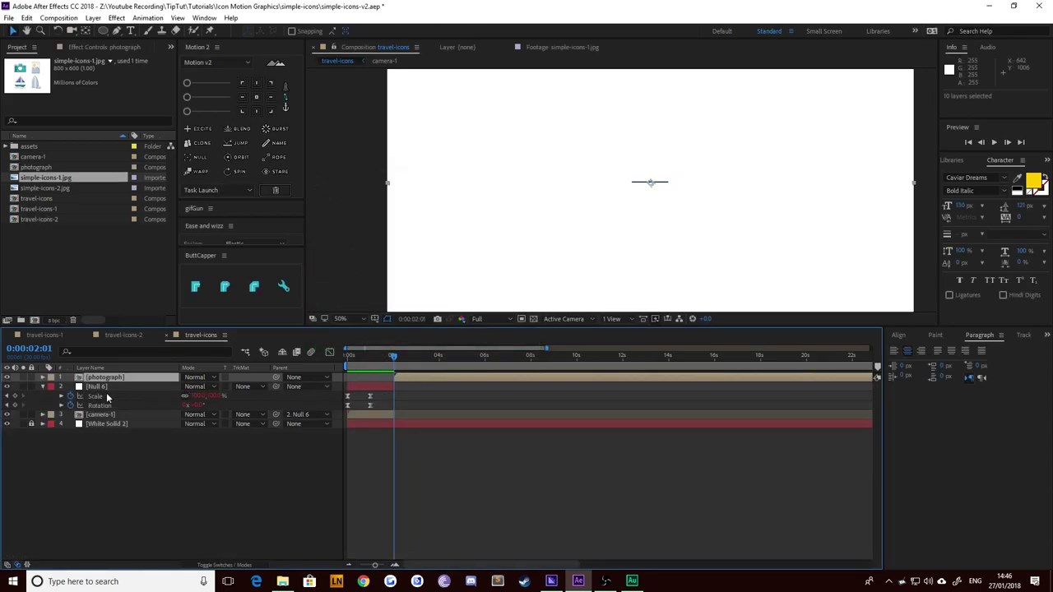
# Step: Examine the camera icon's null-driven animation and its cut to the photograph composition around 0:00:02:01
pyautogui.click(353, 386)
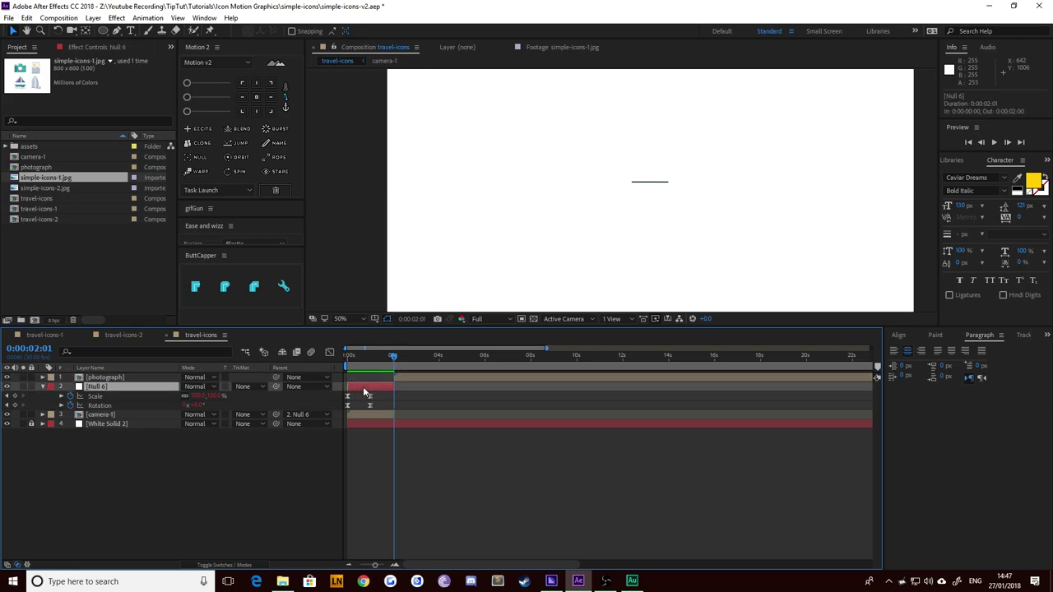
pyautogui.moveTo(347, 365); pyautogui.dragTo(395, 368)
pyautogui.press('pageup')
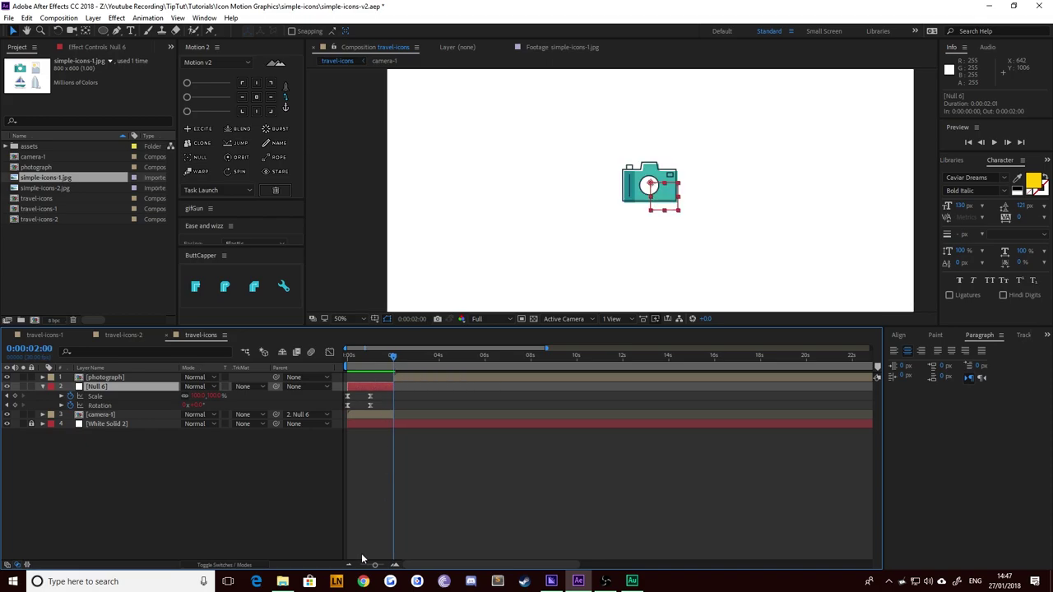
pyautogui.moveTo(376, 566); pyautogui.dragTo(381, 566)
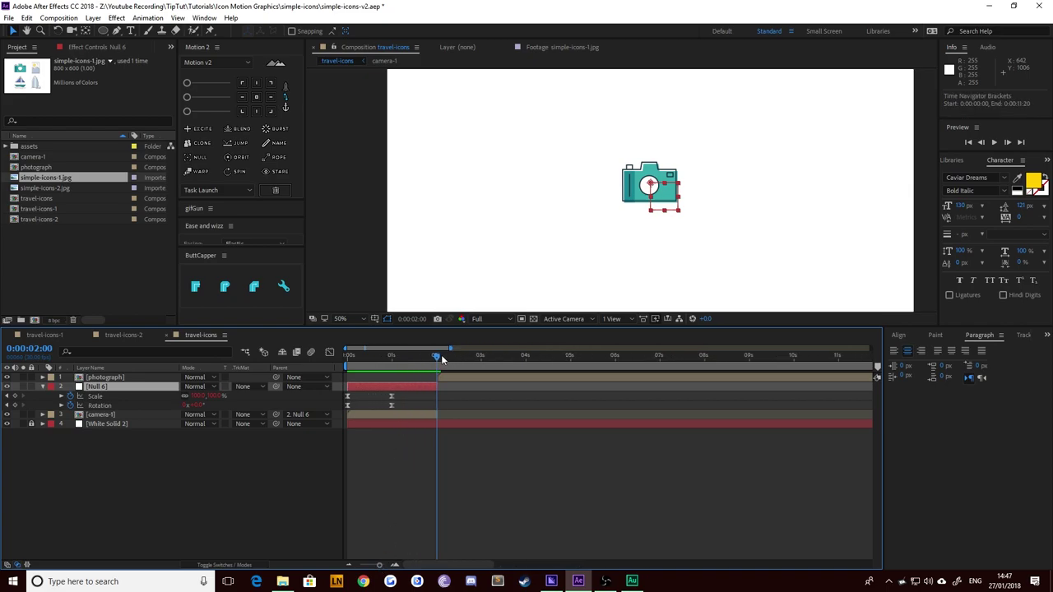
pyautogui.press('pagedown')
pyautogui.press('pageup')
pyautogui.press('pagedown')
pyautogui.press('space')
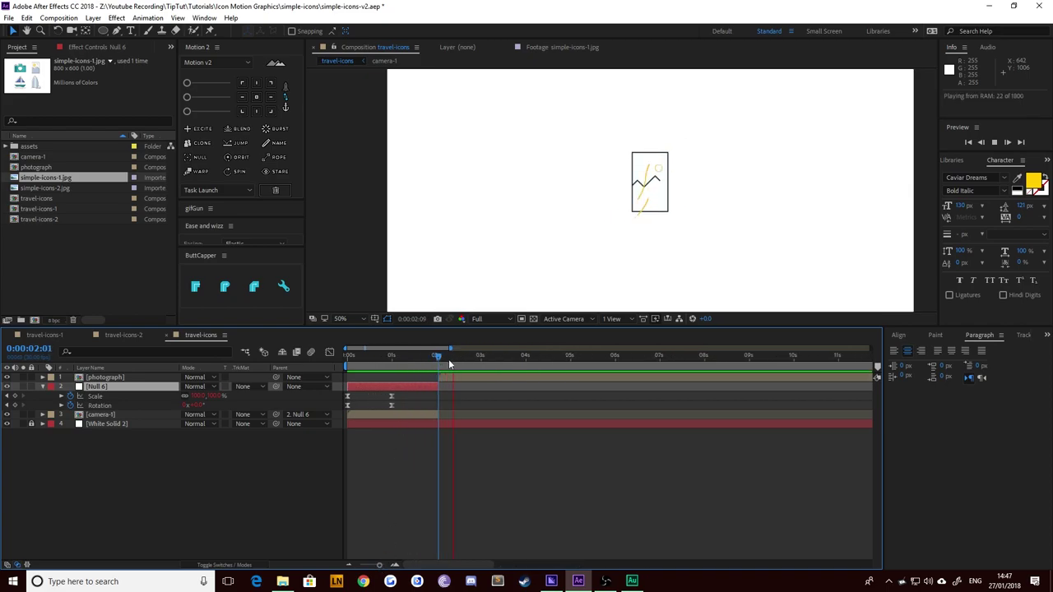
pyautogui.press('space')
pyautogui.moveTo(395, 359); pyautogui.dragTo(289, 370)
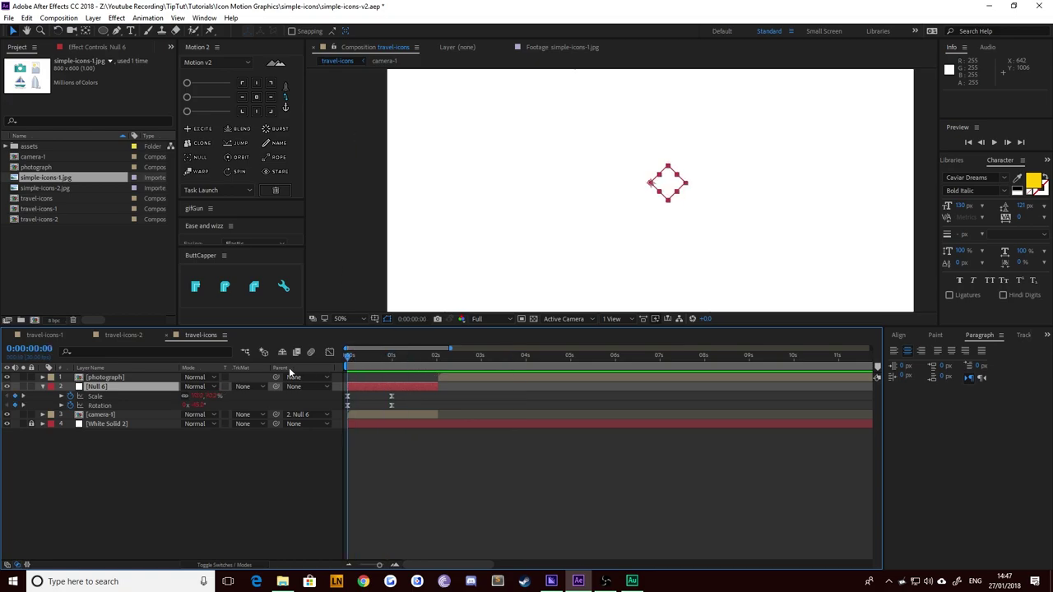
pyautogui.press('space')
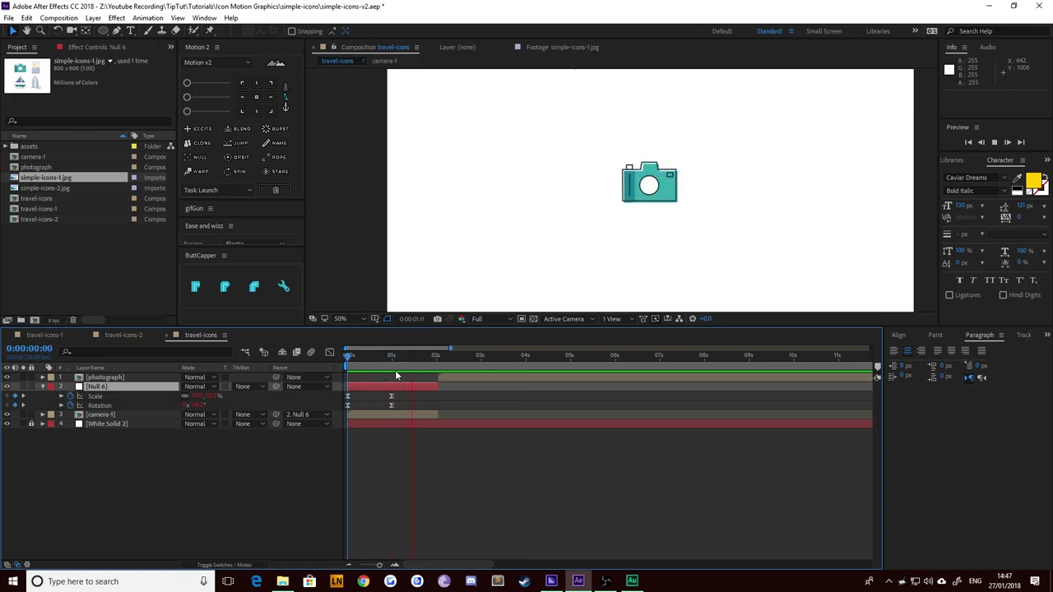
pyautogui.press('space')
# Step: Add a new null object and trim its start to the photograph layer's in point at 0:00:02:01
pyautogui.click(484, 378)
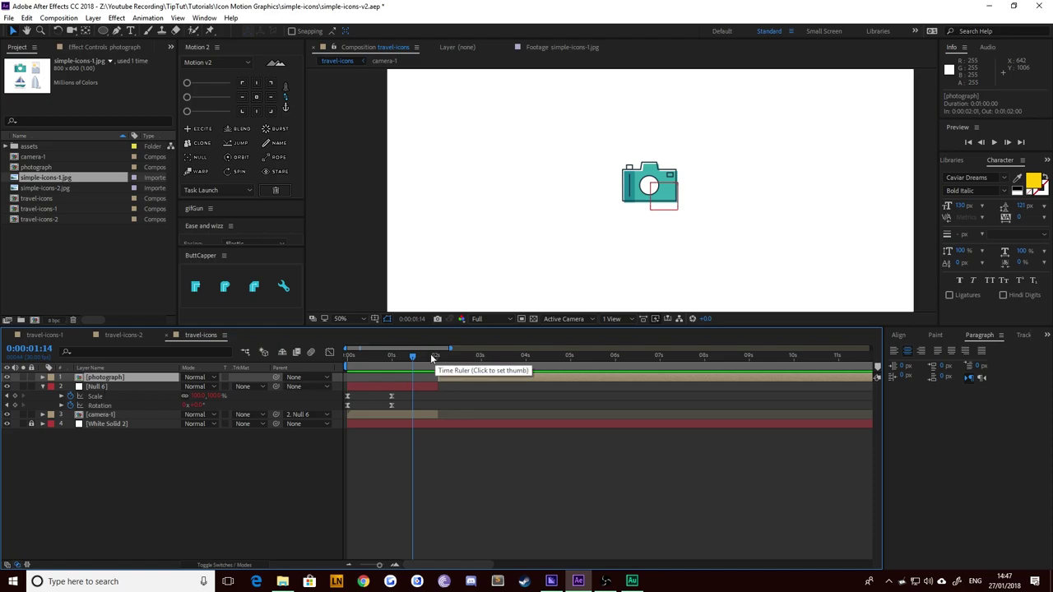
pyautogui.click(431, 355)
pyautogui.press('i')
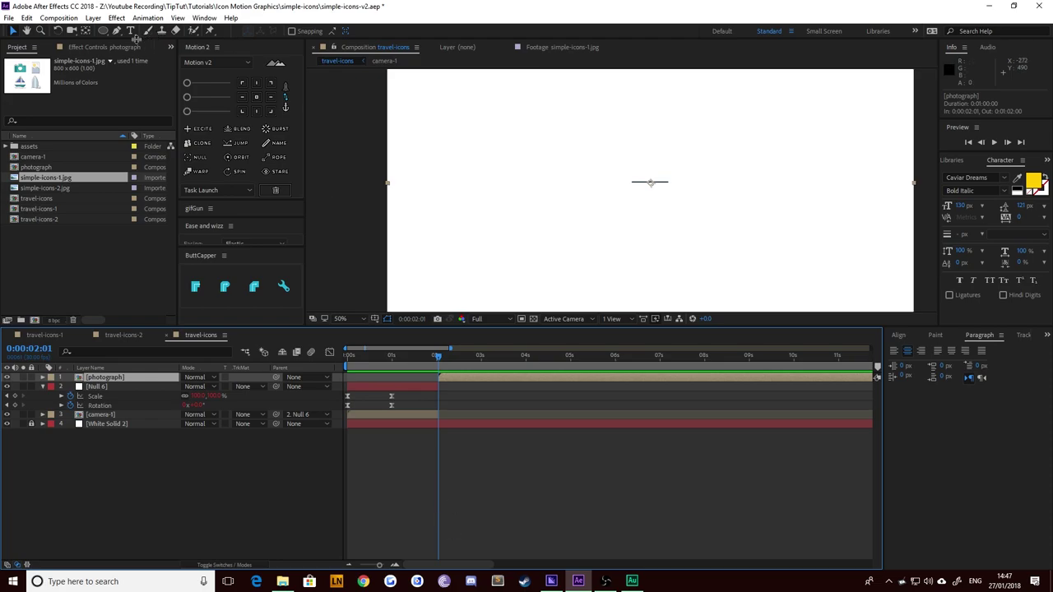
pyautogui.hotkey('ctrl', 'alt', 'shift', 'y')
pyautogui.click(93, 17)
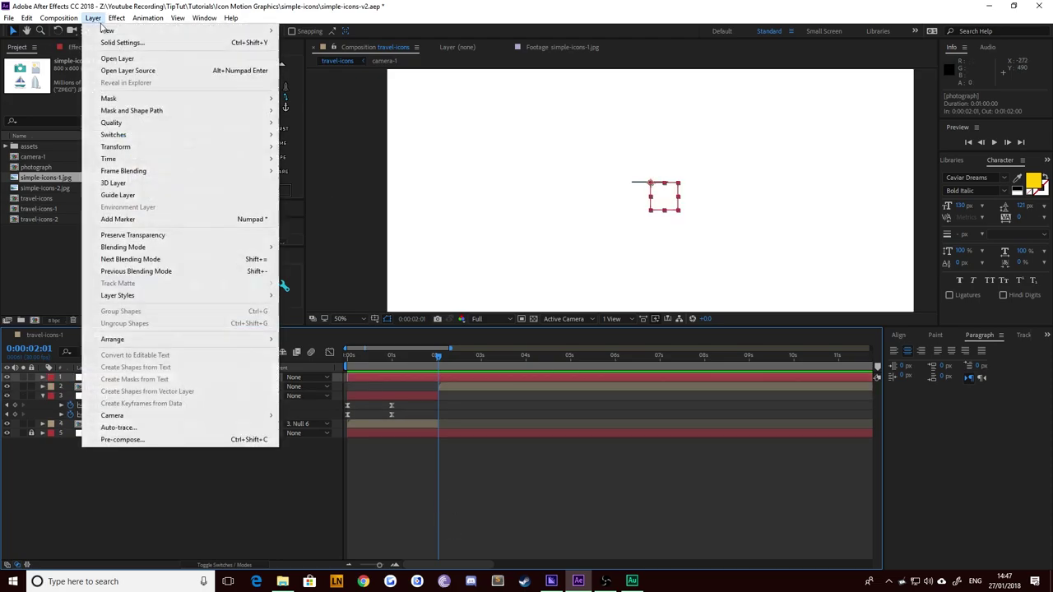
pyautogui.moveTo(107, 30)
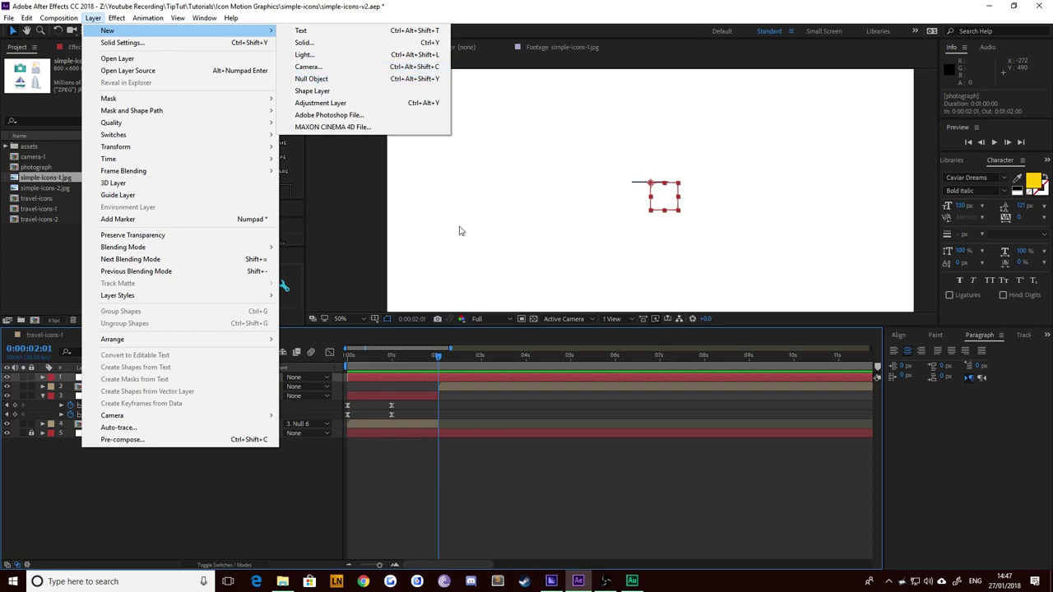
pyautogui.click(359, 226)
pyautogui.click(411, 378)
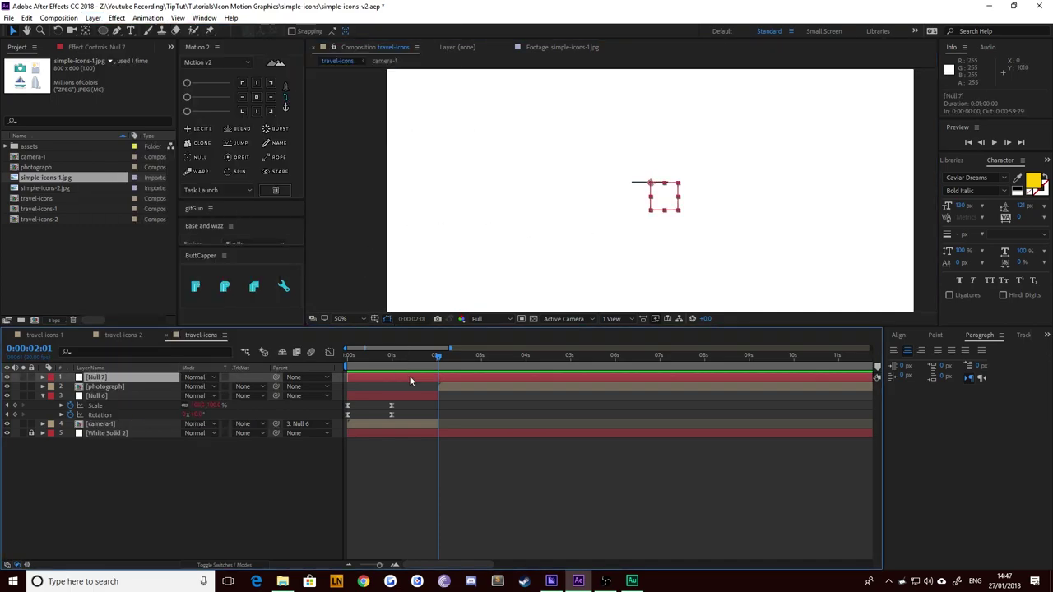
pyautogui.hotkey('alt', '[')
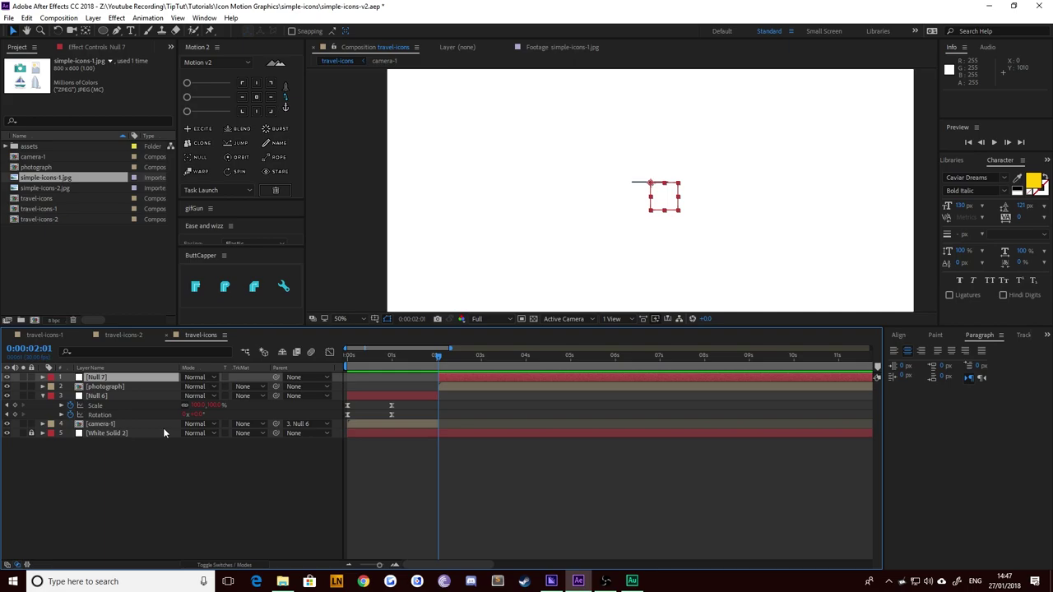
# Step: Keyframe the new null's Scale and Rotation at 0:00:02:01 and 0:00:03:01
pyautogui.press('s')
pyautogui.hotkey('shift', 'r')
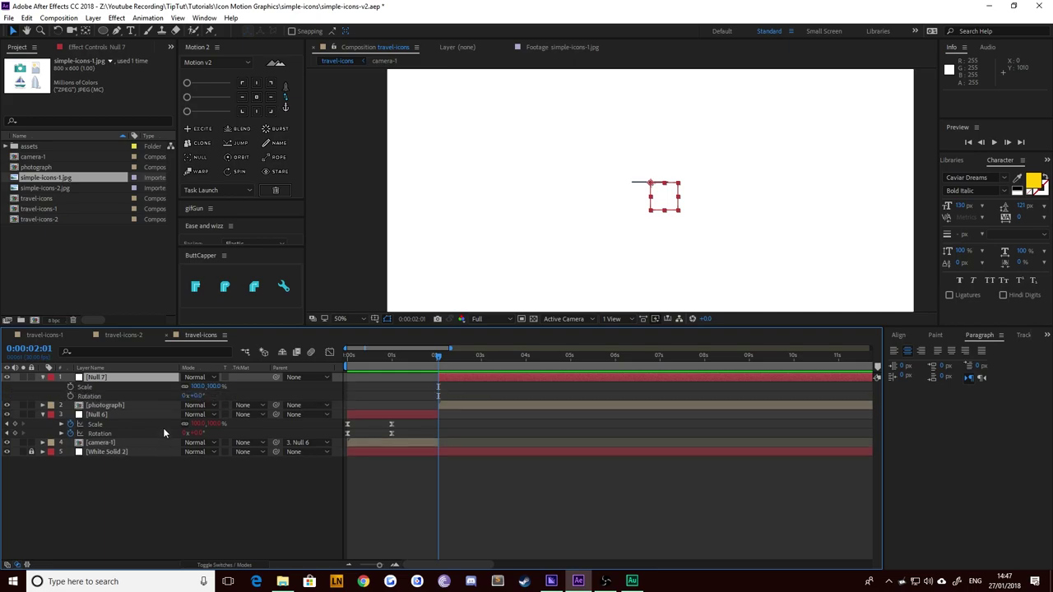
pyautogui.moveTo(70, 397); pyautogui.dragTo(70, 388)
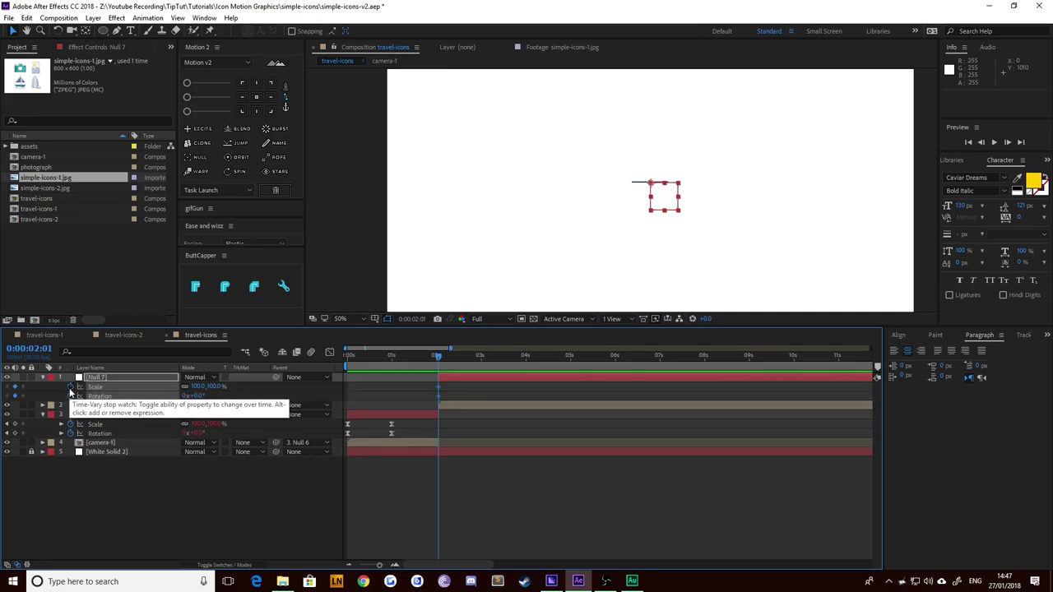
pyautogui.hotkey('shift', 'pagedown')
pyautogui.hotkey('shift', 'pagedown')
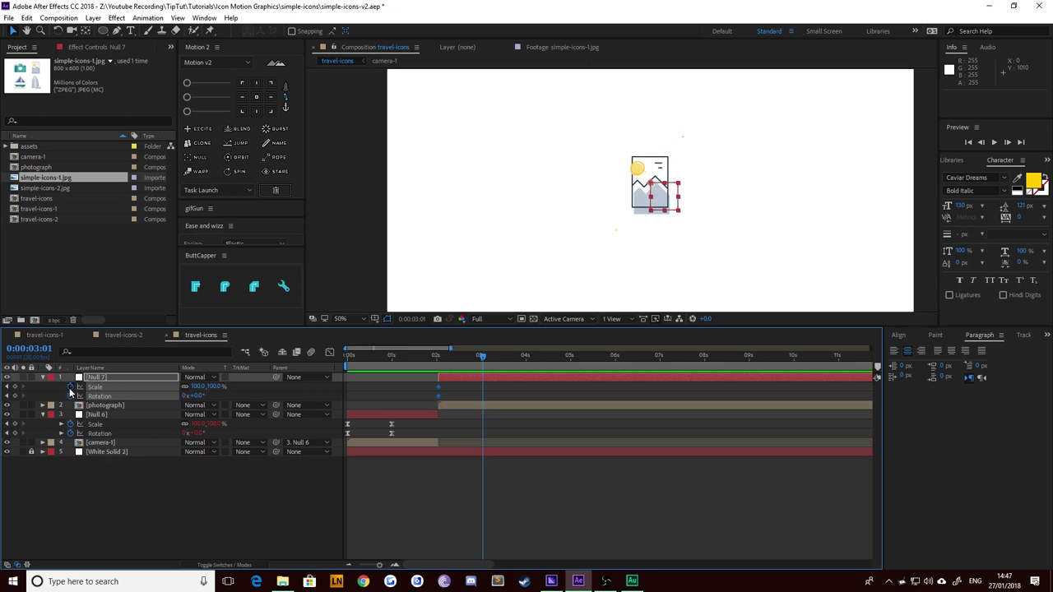
pyautogui.click(15, 396)
pyautogui.click(15, 386)
# Step: Set the new null's Scale to 90% and Rotation to -45° at its first keyframes, 0:00:02:01
pyautogui.click(9, 387)
pyautogui.click(218, 386)
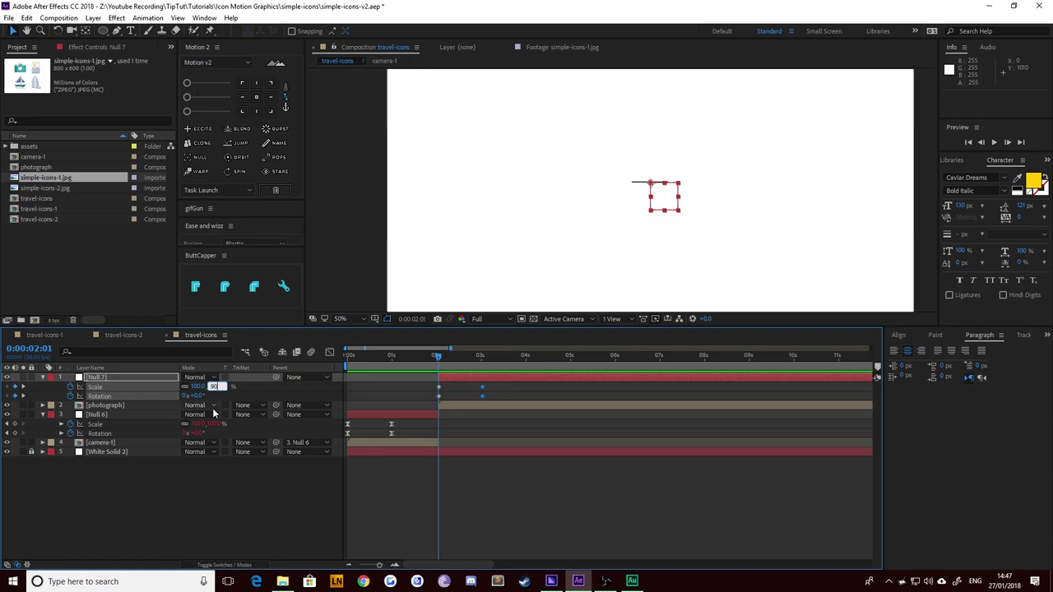
pyautogui.write('90')
pyautogui.press('Return')
pyautogui.click(198, 396)
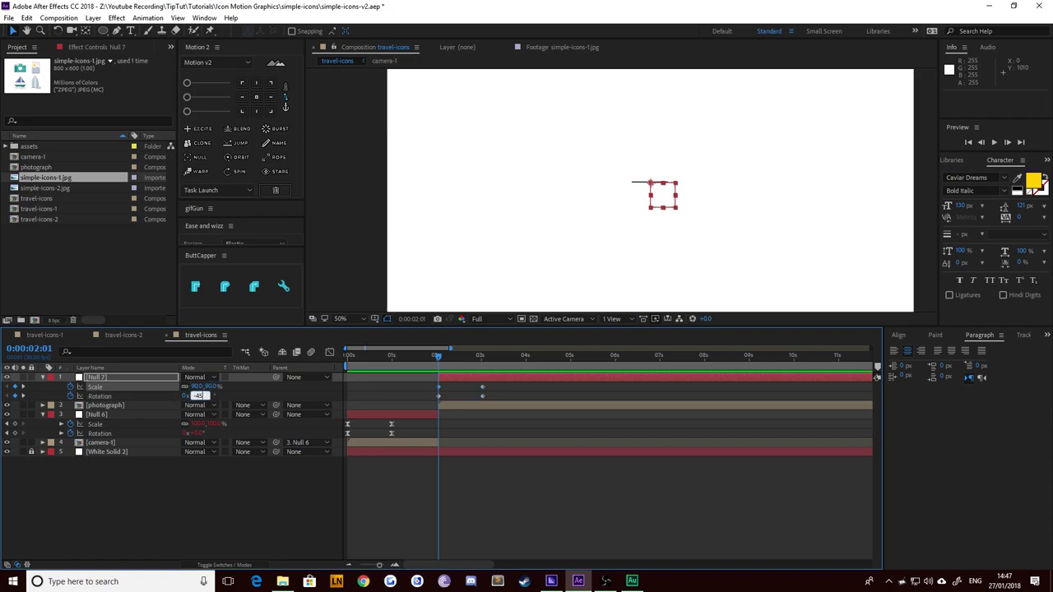
pyautogui.write('0')
pyautogui.press('Return')
# Step: Ease the new null's four Scale and Rotation keyframes, checking their curves in the Graph Editor
pyautogui.moveTo(494, 402); pyautogui.dragTo(420, 380)
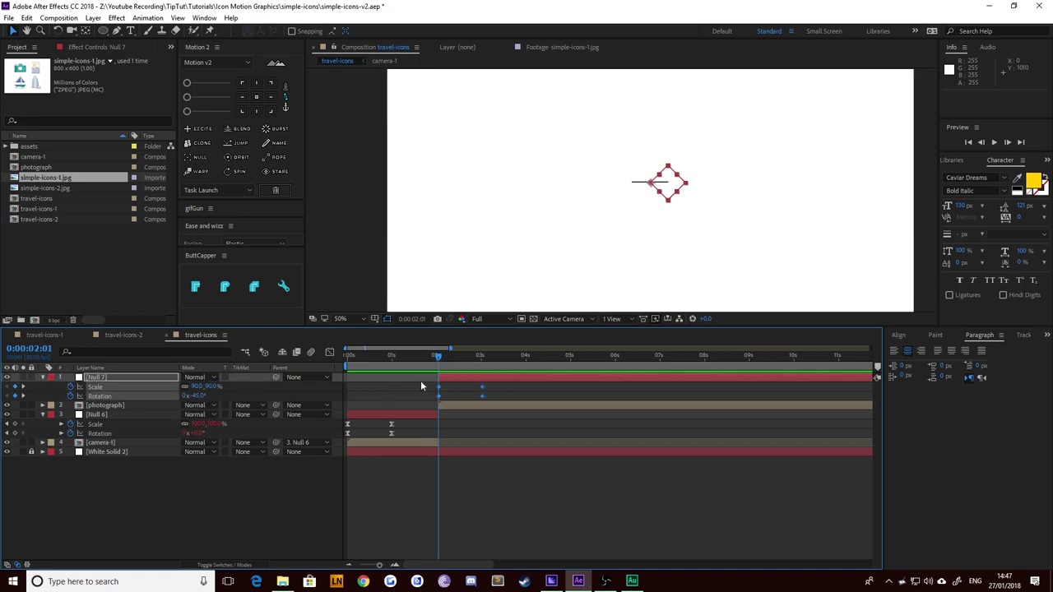
pyautogui.click(330, 352)
pyautogui.moveTo(423, 461); pyautogui.dragTo(553, 536)
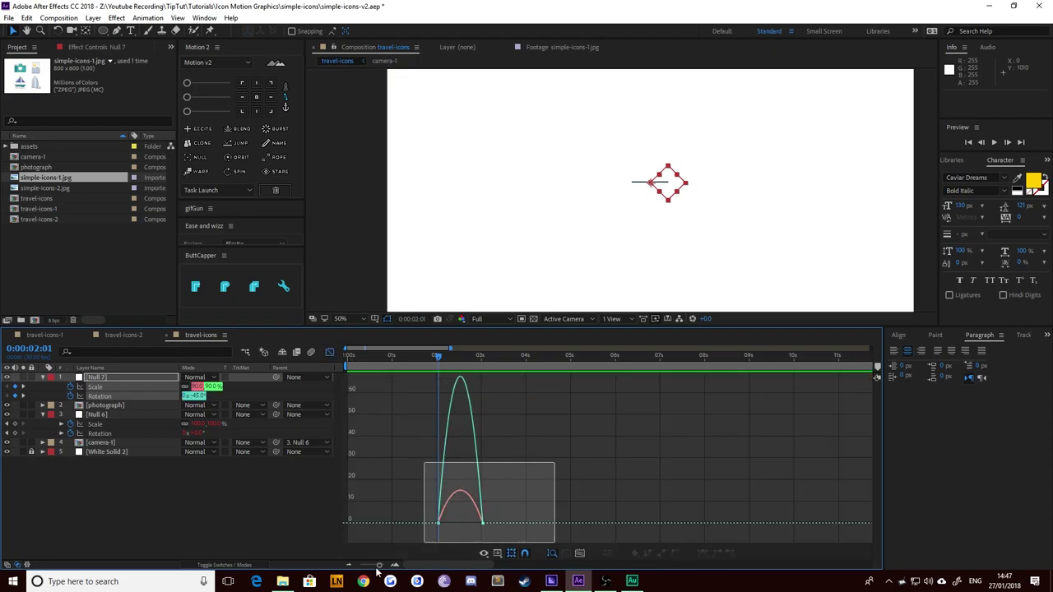
pyautogui.moveTo(479, 527); pyautogui.dragTo(436, 528)
pyautogui.hotkey('ctrl', 'z')
pyautogui.click(329, 353)
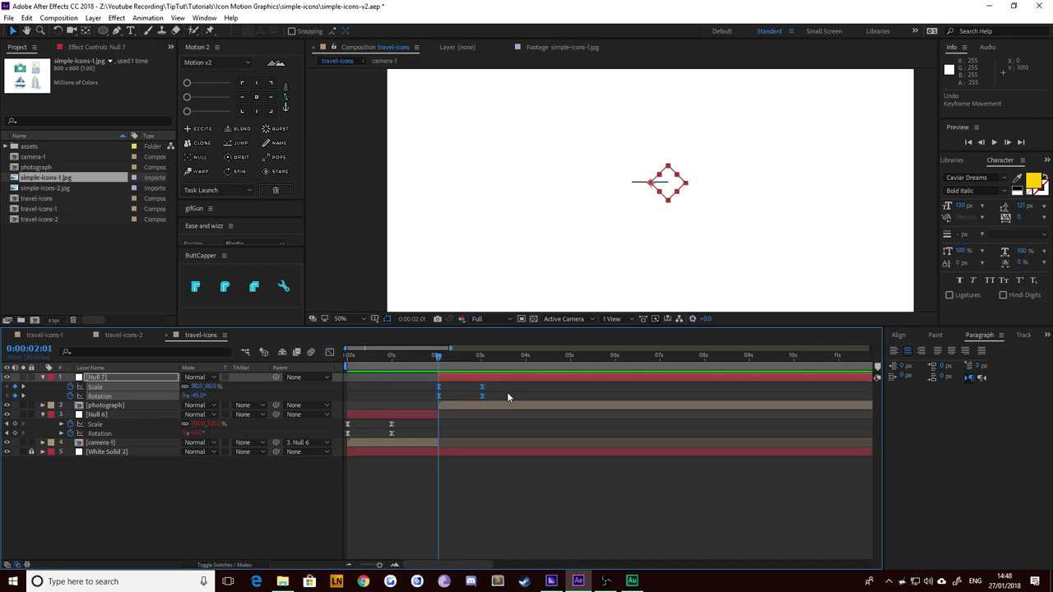
# Step: Parent the photograph layer to the new null and preview the transition from the camera
pyautogui.click(478, 357)
pyautogui.moveTo(493, 359); pyautogui.dragTo(542, 362)
pyautogui.click(433, 404)
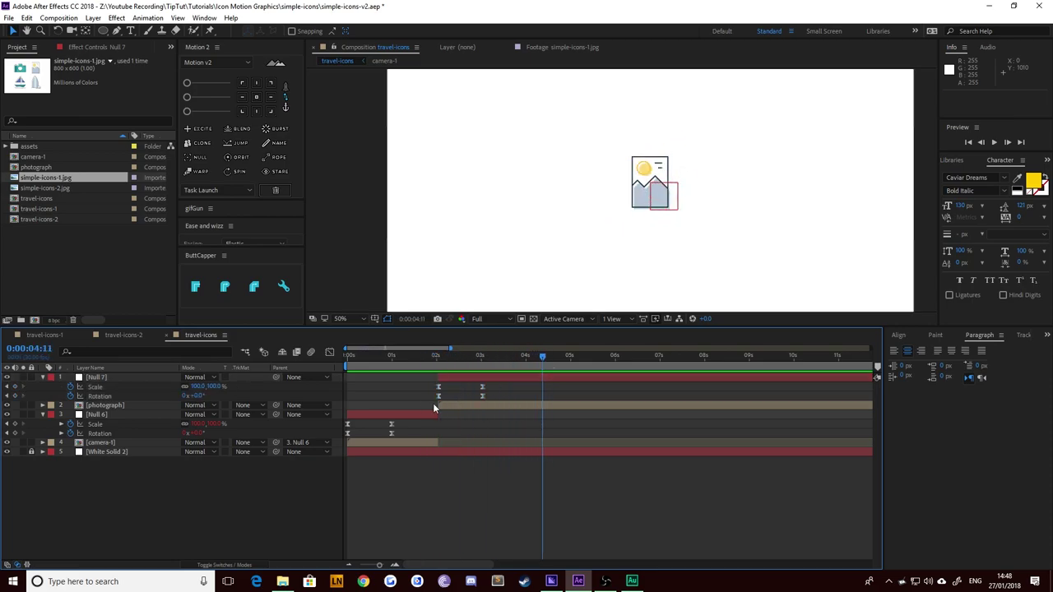
pyautogui.click(105, 406)
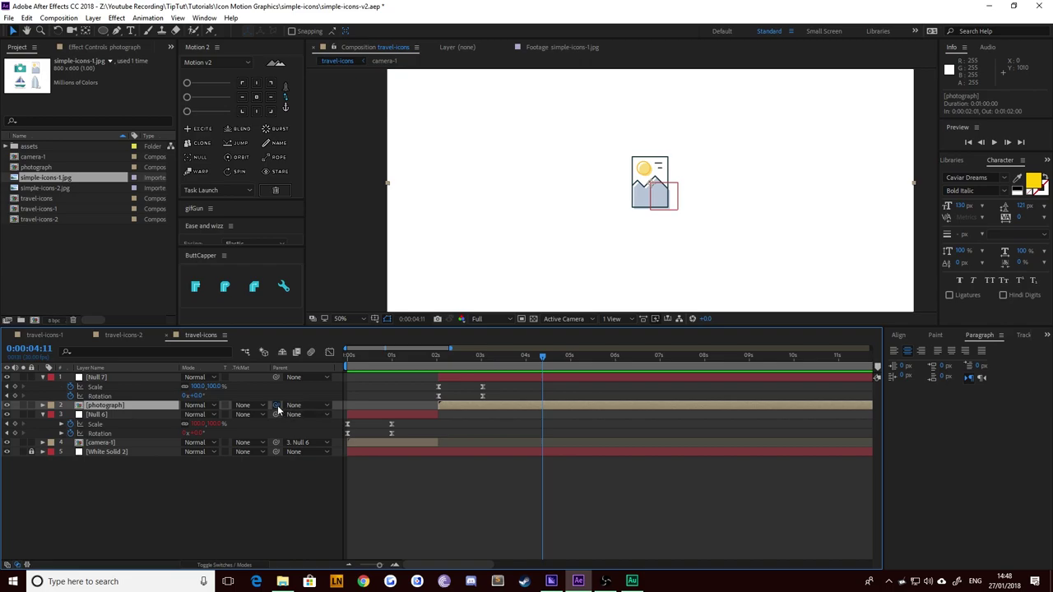
pyautogui.moveTo(278, 406); pyautogui.dragTo(107, 376)
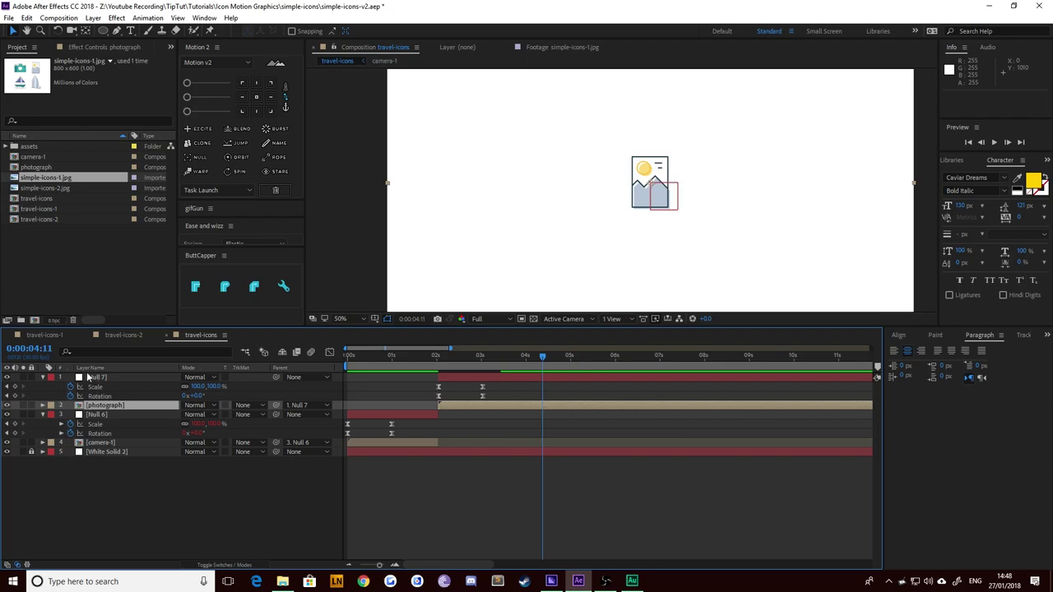
pyautogui.moveTo(438, 362)
pyautogui.mouseDown()
pyautogui.moveTo(496, 358)
pyautogui.moveTo(424, 362)
pyautogui.mouseUp()
pyautogui.press('space')
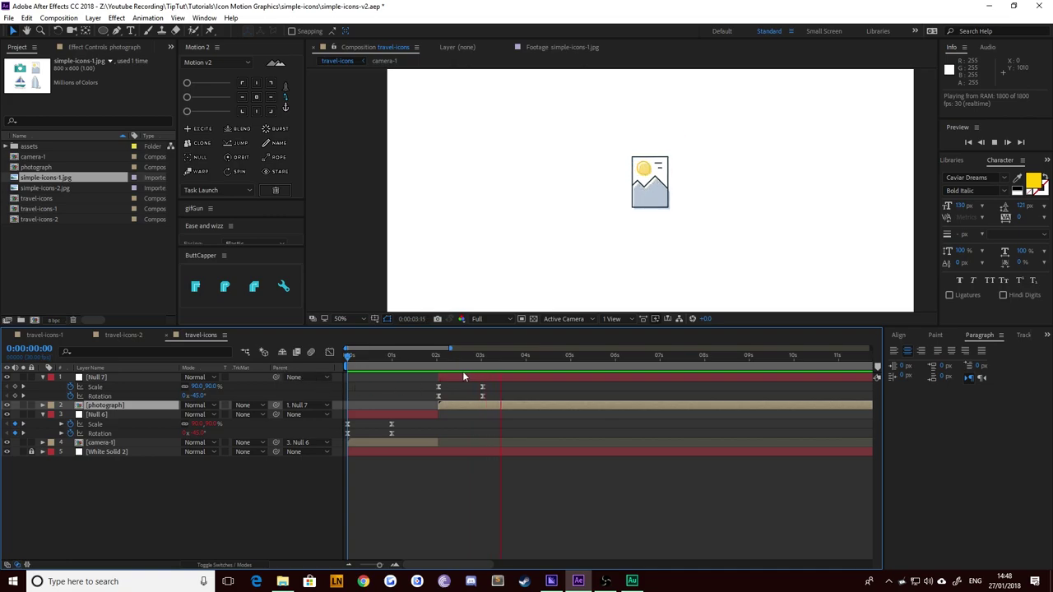
# Step: Apply Ease and Wizz Elastic Out easing to all of the new null's Scale and Rotation keyframes and preview the transition
pyautogui.moveTo(411, 363); pyautogui.dragTo(439, 360)
pyautogui.moveTo(503, 401); pyautogui.dragTo(433, 384)
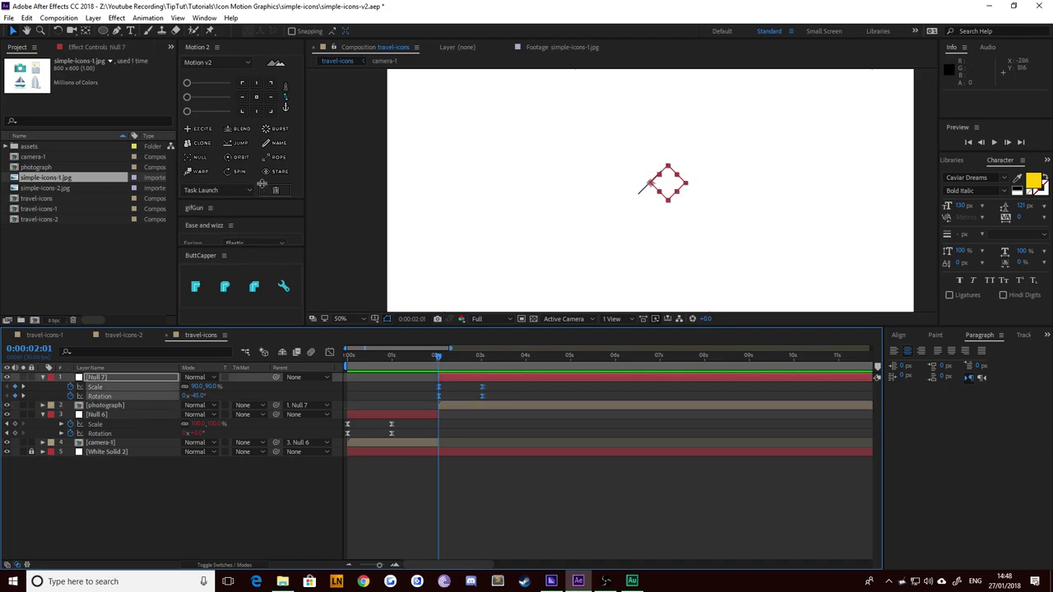
pyautogui.click(266, 223)
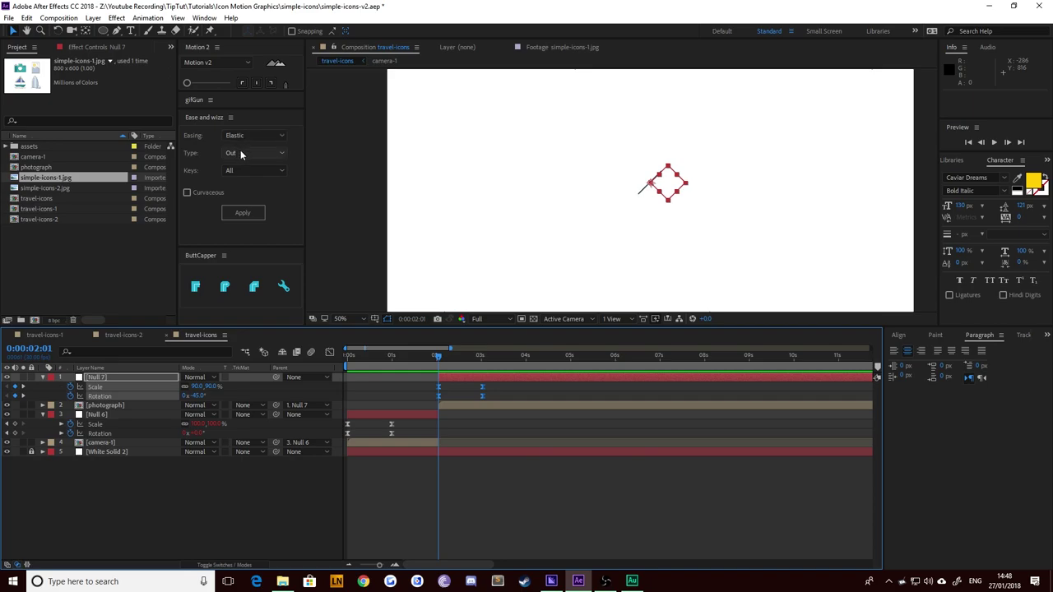
pyautogui.click(244, 213)
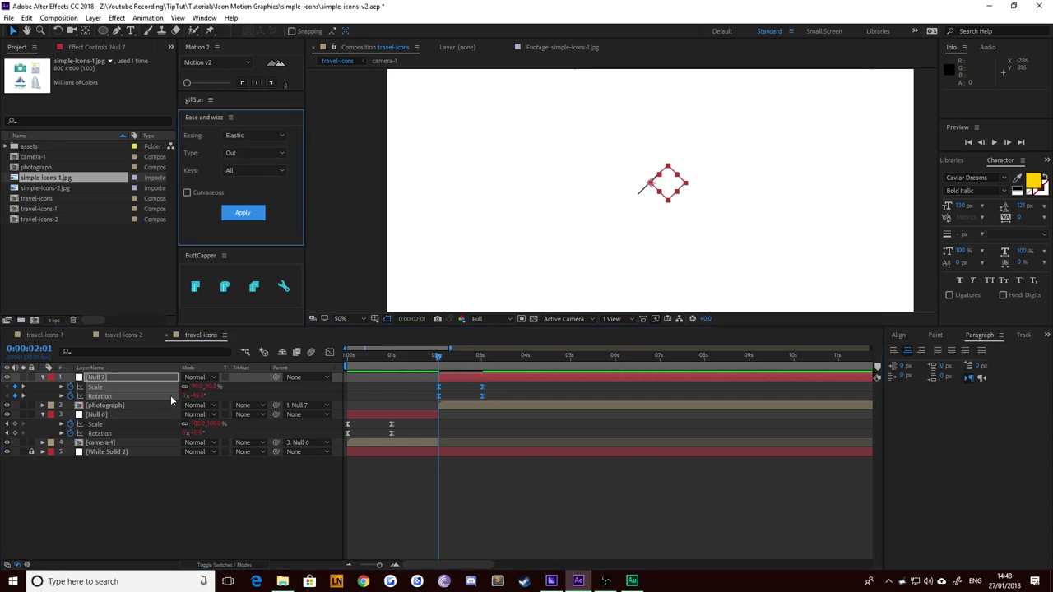
pyautogui.moveTo(436, 355); pyautogui.dragTo(453, 525)
pyautogui.press('space')
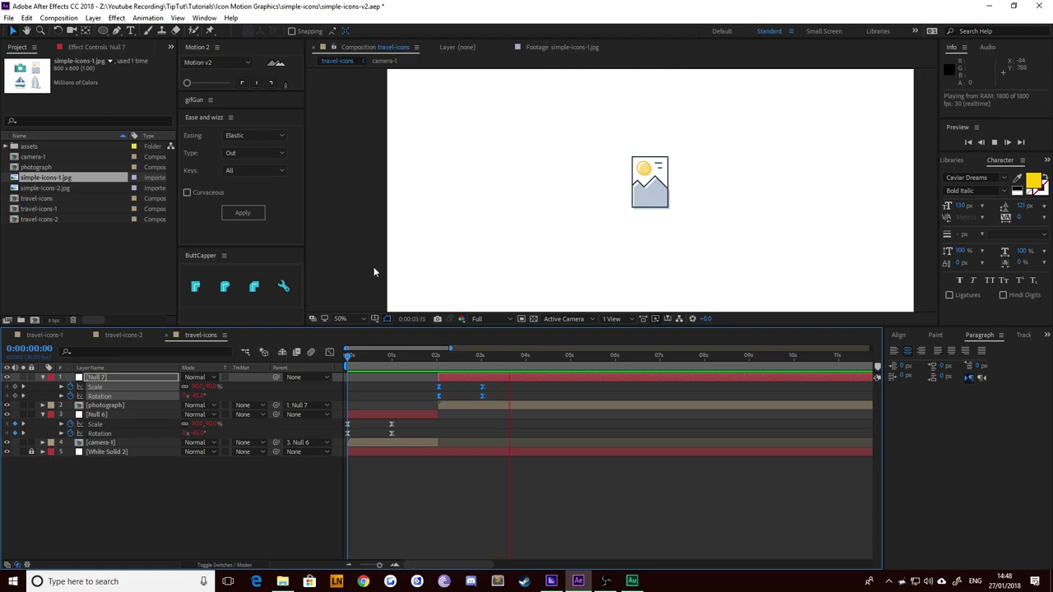
pyautogui.moveTo(435, 357); pyautogui.dragTo(438, 356)
pyautogui.press('space')
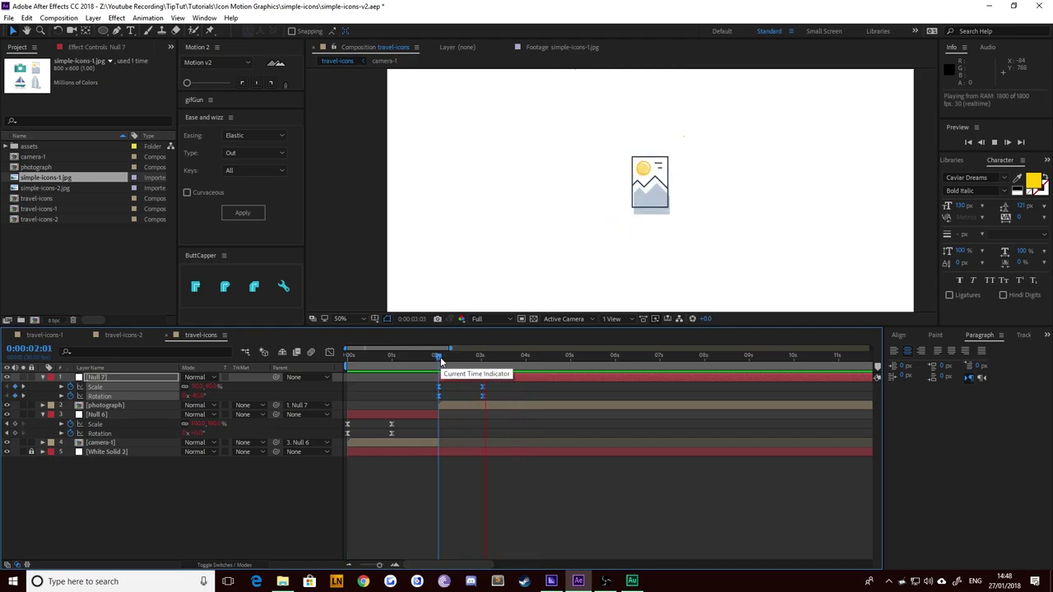
pyautogui.press('space')
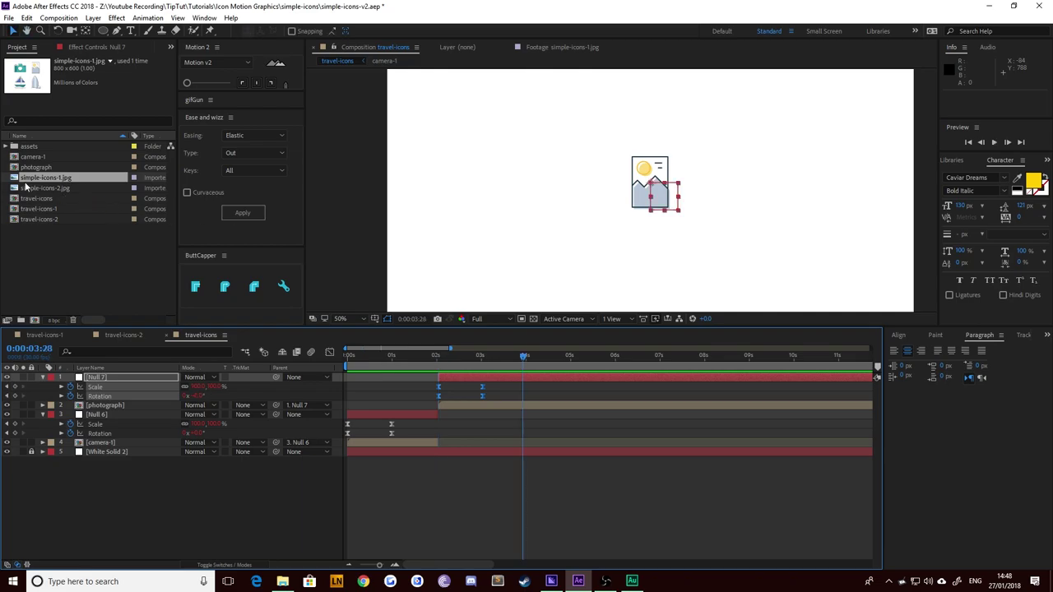
# Step: Examine the sailboat and surfboard icons in the simple-icons-1.jpg reference footage
pyautogui.doubleClick(14, 182)
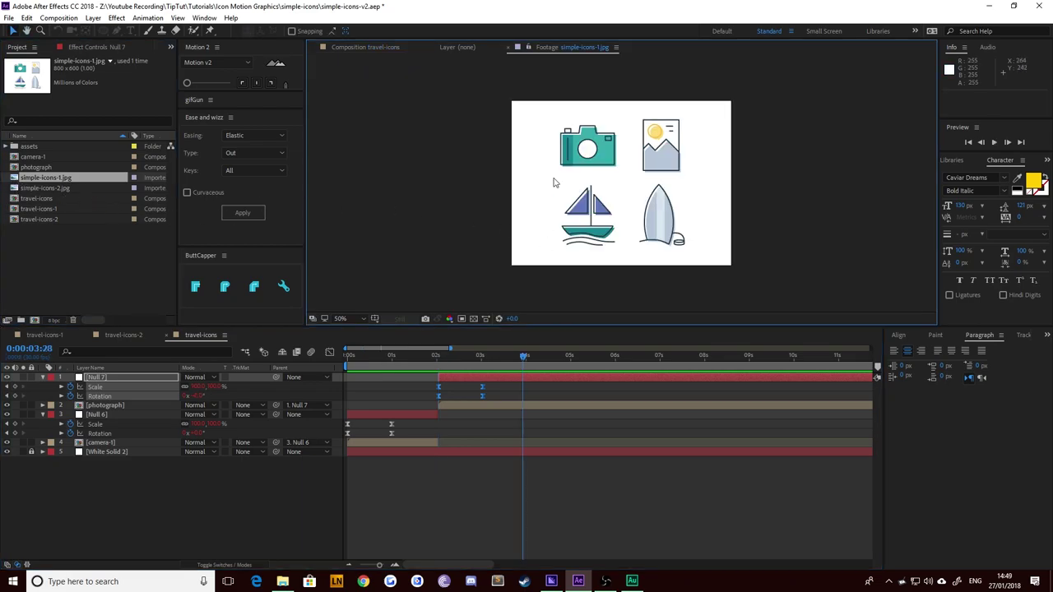
pyautogui.scroll(1, 548, 224)
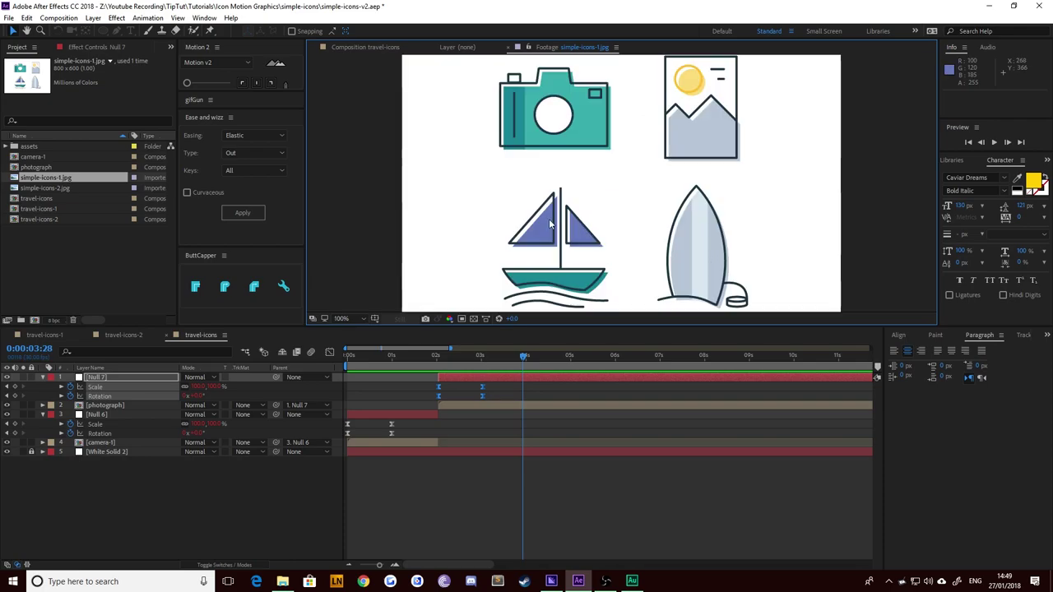
pyautogui.press('space')
pyautogui.moveTo(501, 242); pyautogui.dragTo(578, 180)
pyautogui.press('v')
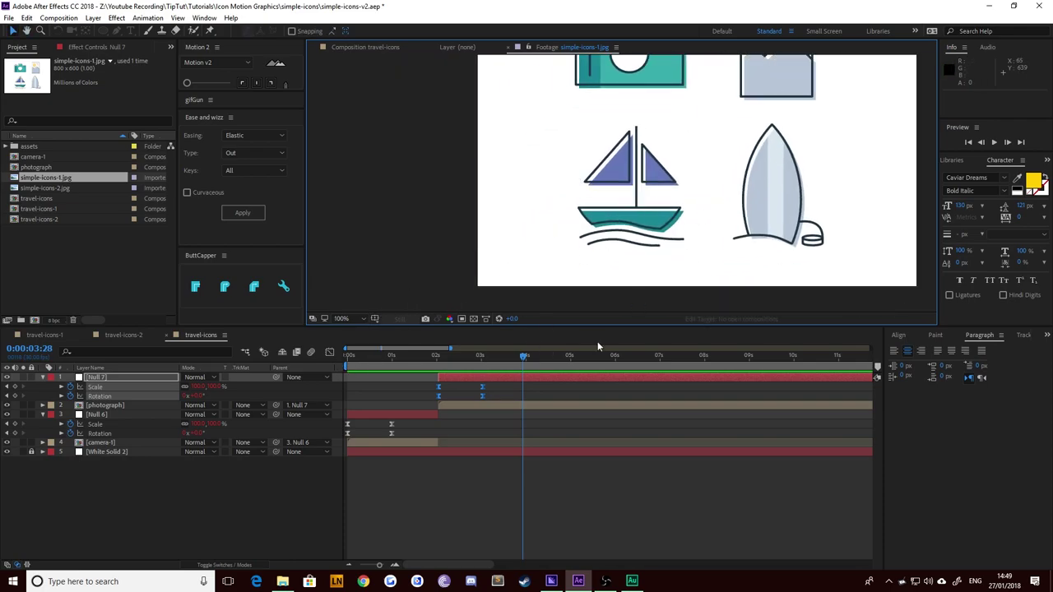
pyautogui.moveTo(634, 125); pyautogui.dragTo(612, 165)
pyautogui.scroll(-2, 612, 164)
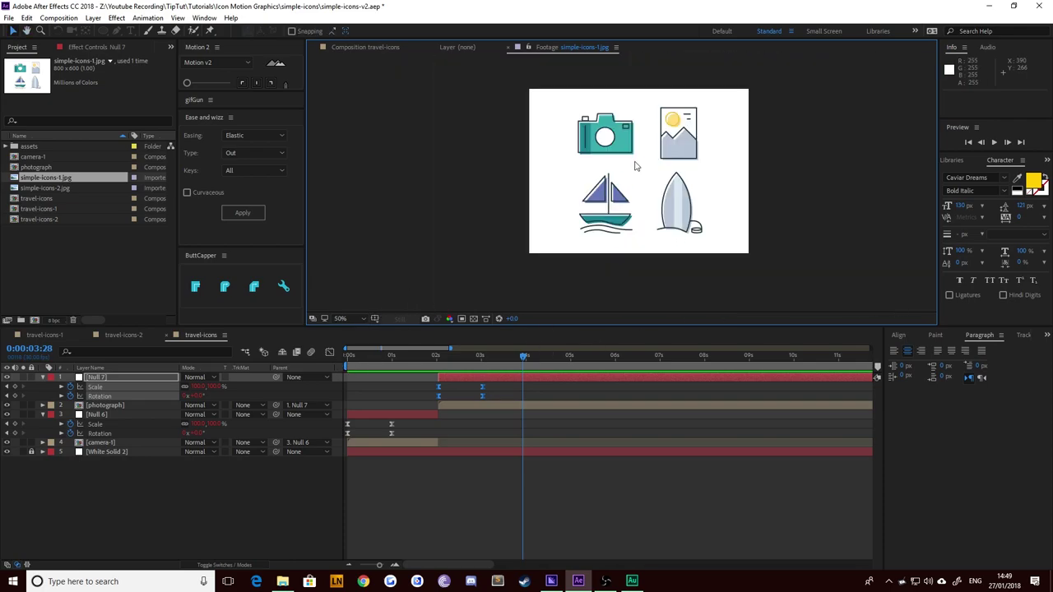